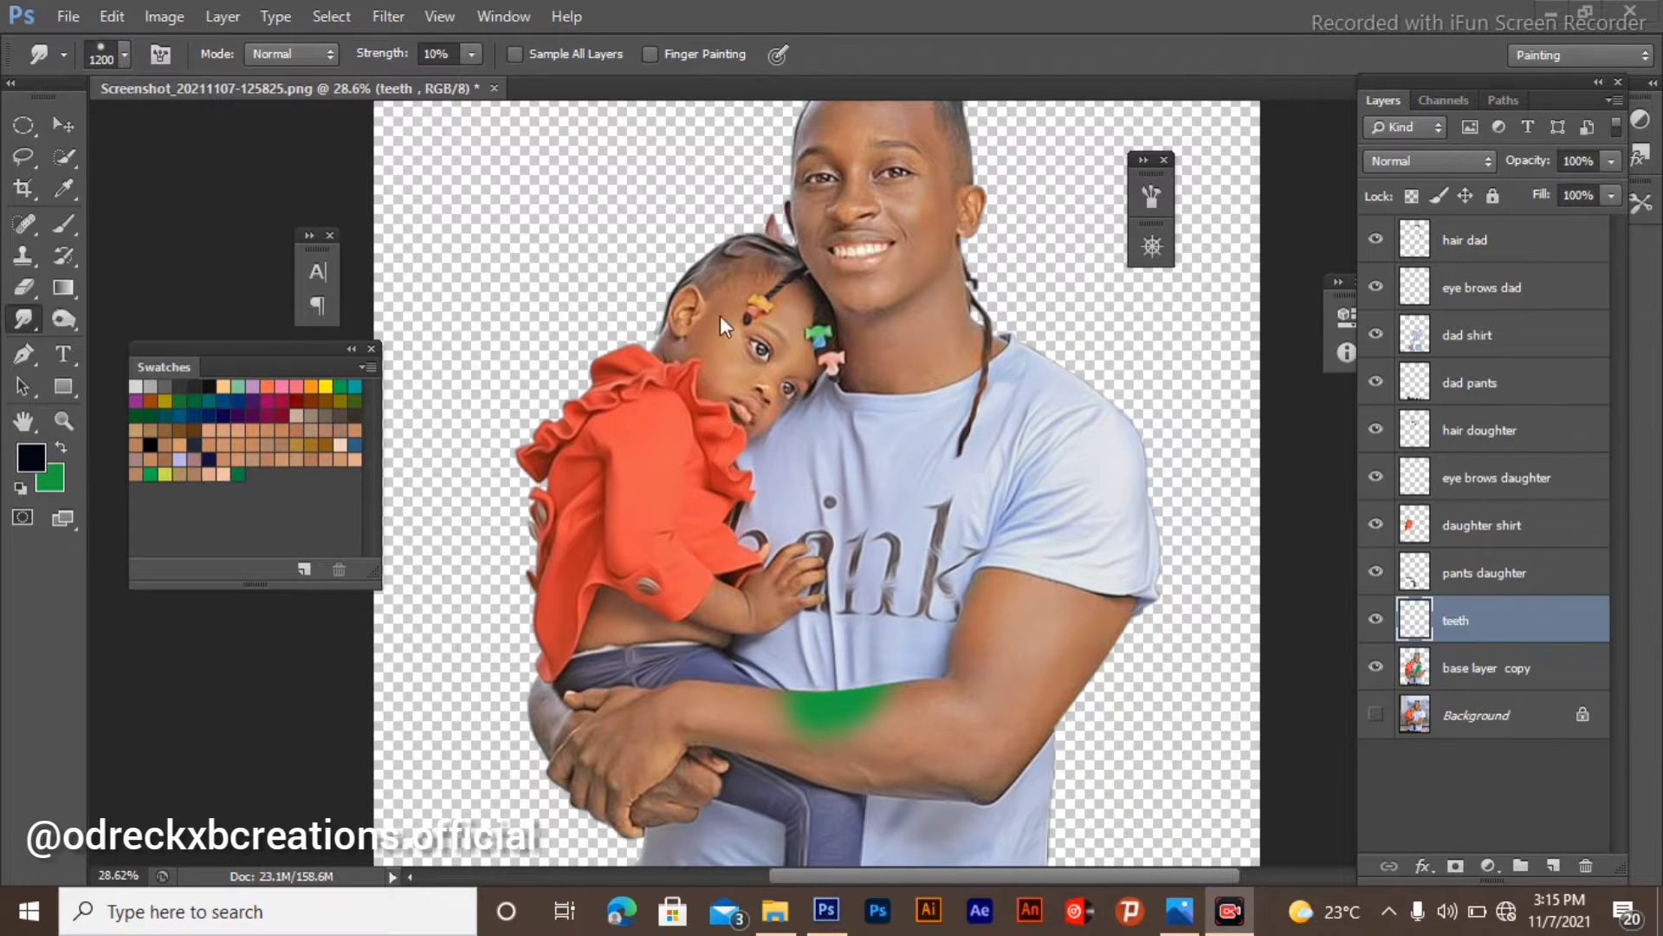
# Look over the cut-out portrait of the man and child, from the man's hair down to the arms.
pyautogui.scroll(1, 965, 319)
pyautogui.scroll(5, 868, 283)
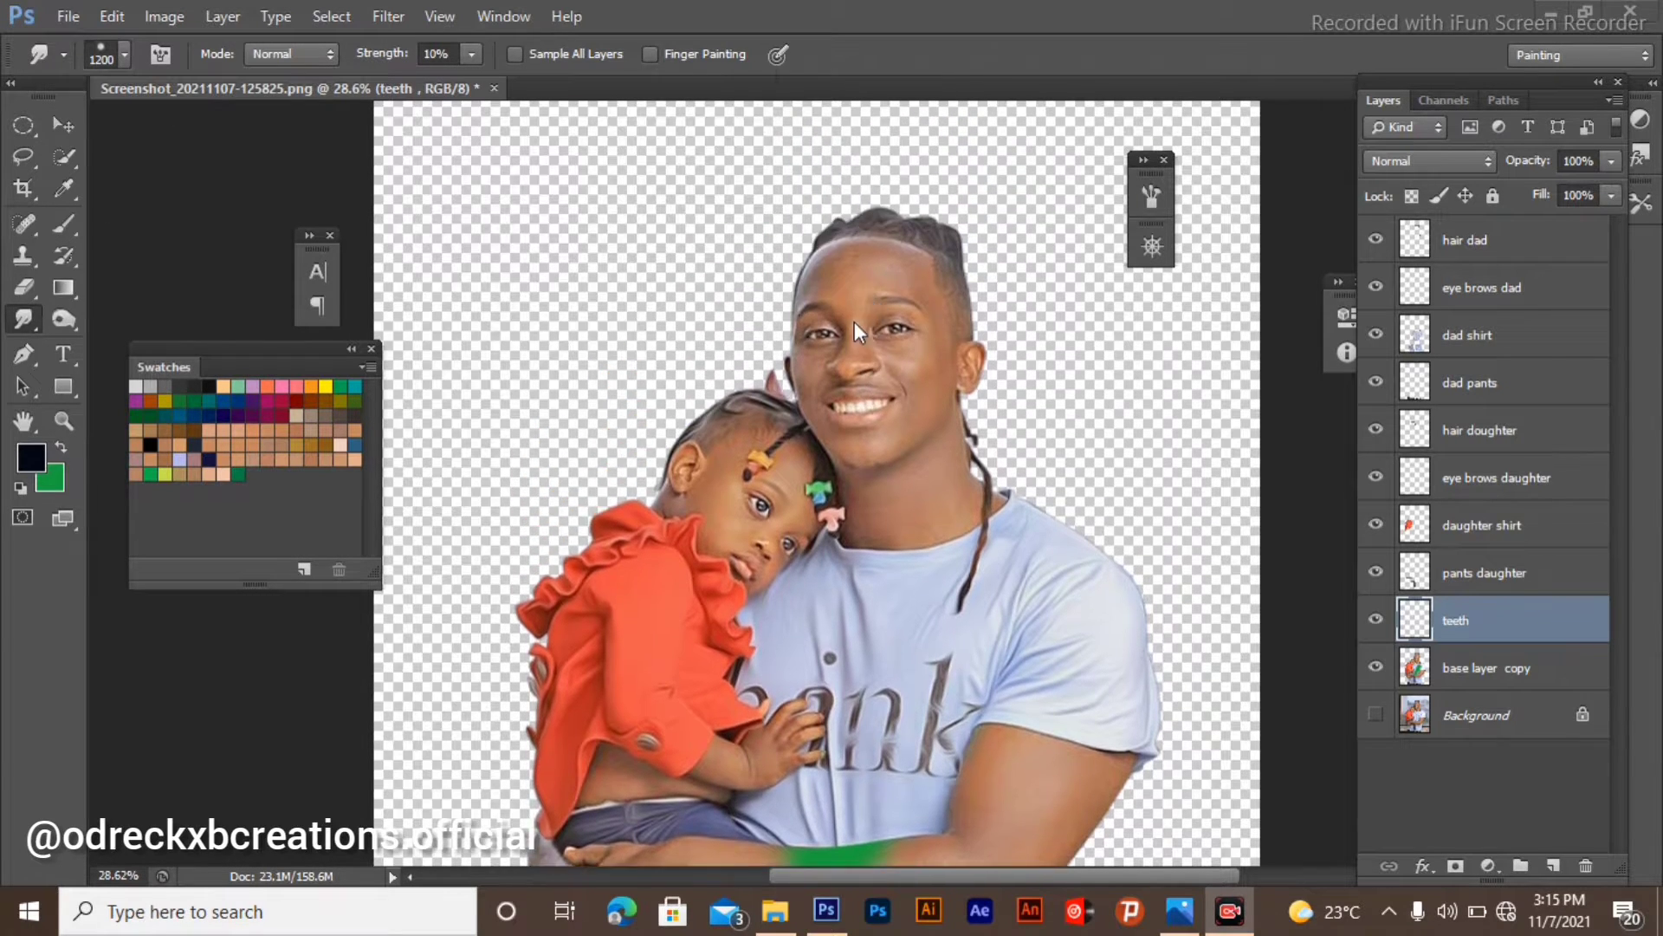
pyautogui.scroll(-7, 865, 307)
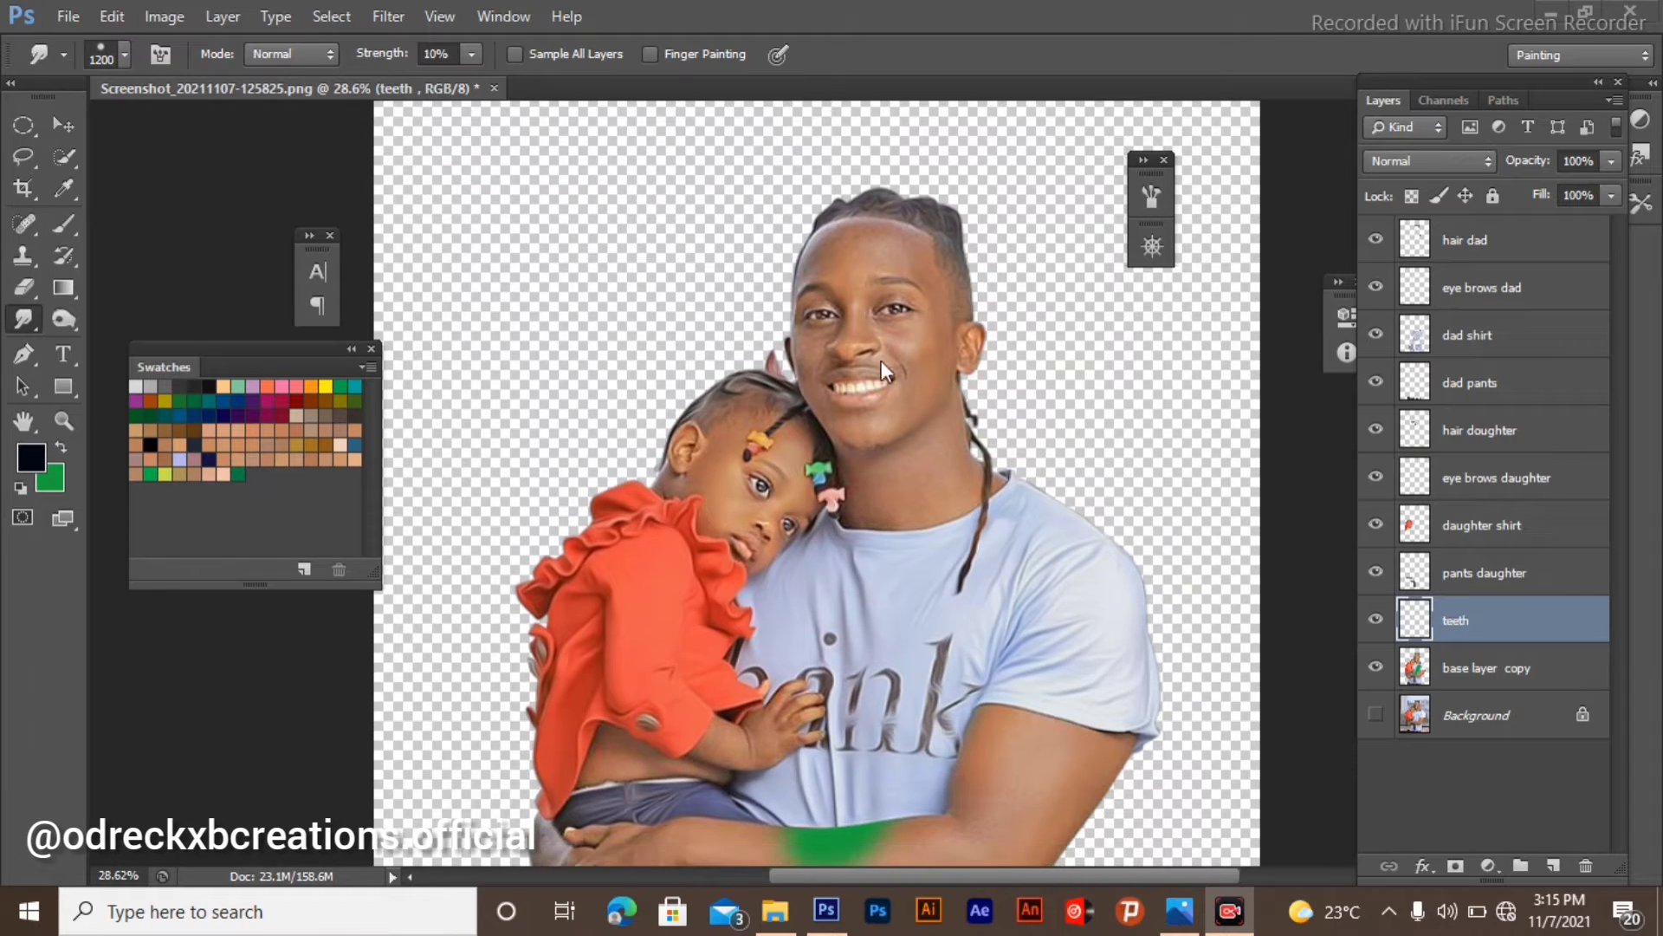
pyautogui.scroll(8, 881, 360)
pyautogui.scroll(-10, 867, 347)
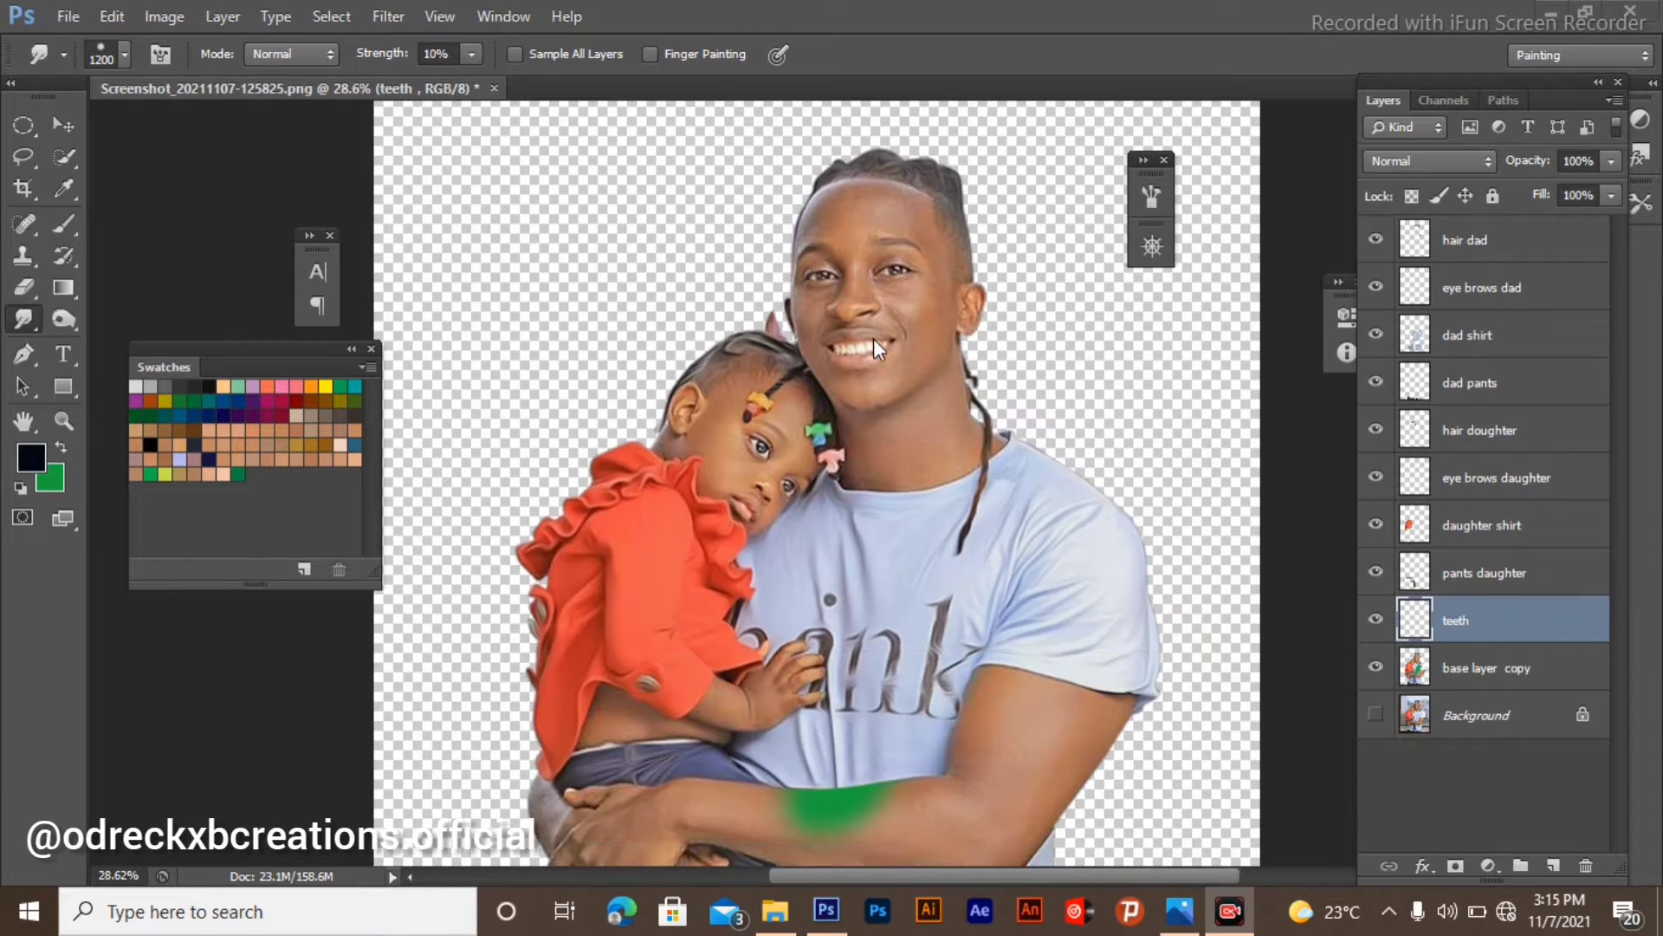
pyautogui.hscroll(6, 873, 338)
pyautogui.hscroll(4, 873, 343)
pyautogui.scroll(4, 651, 373)
pyautogui.scroll(-8, 676, 363)
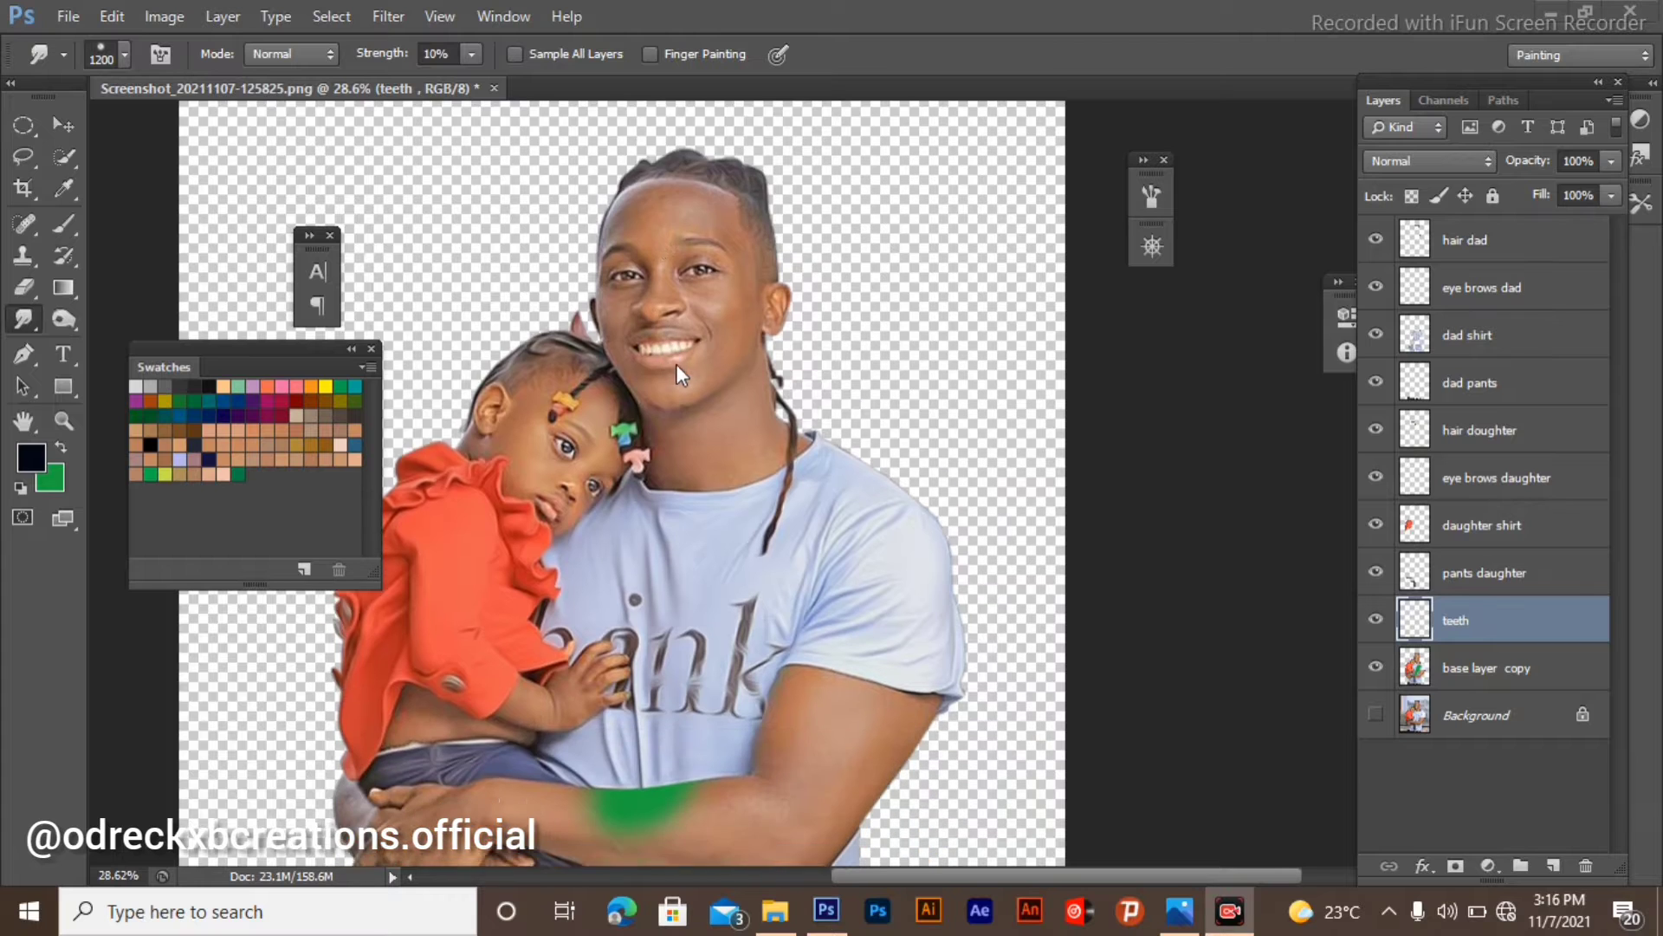
pyautogui.scroll(-6, 717, 365)
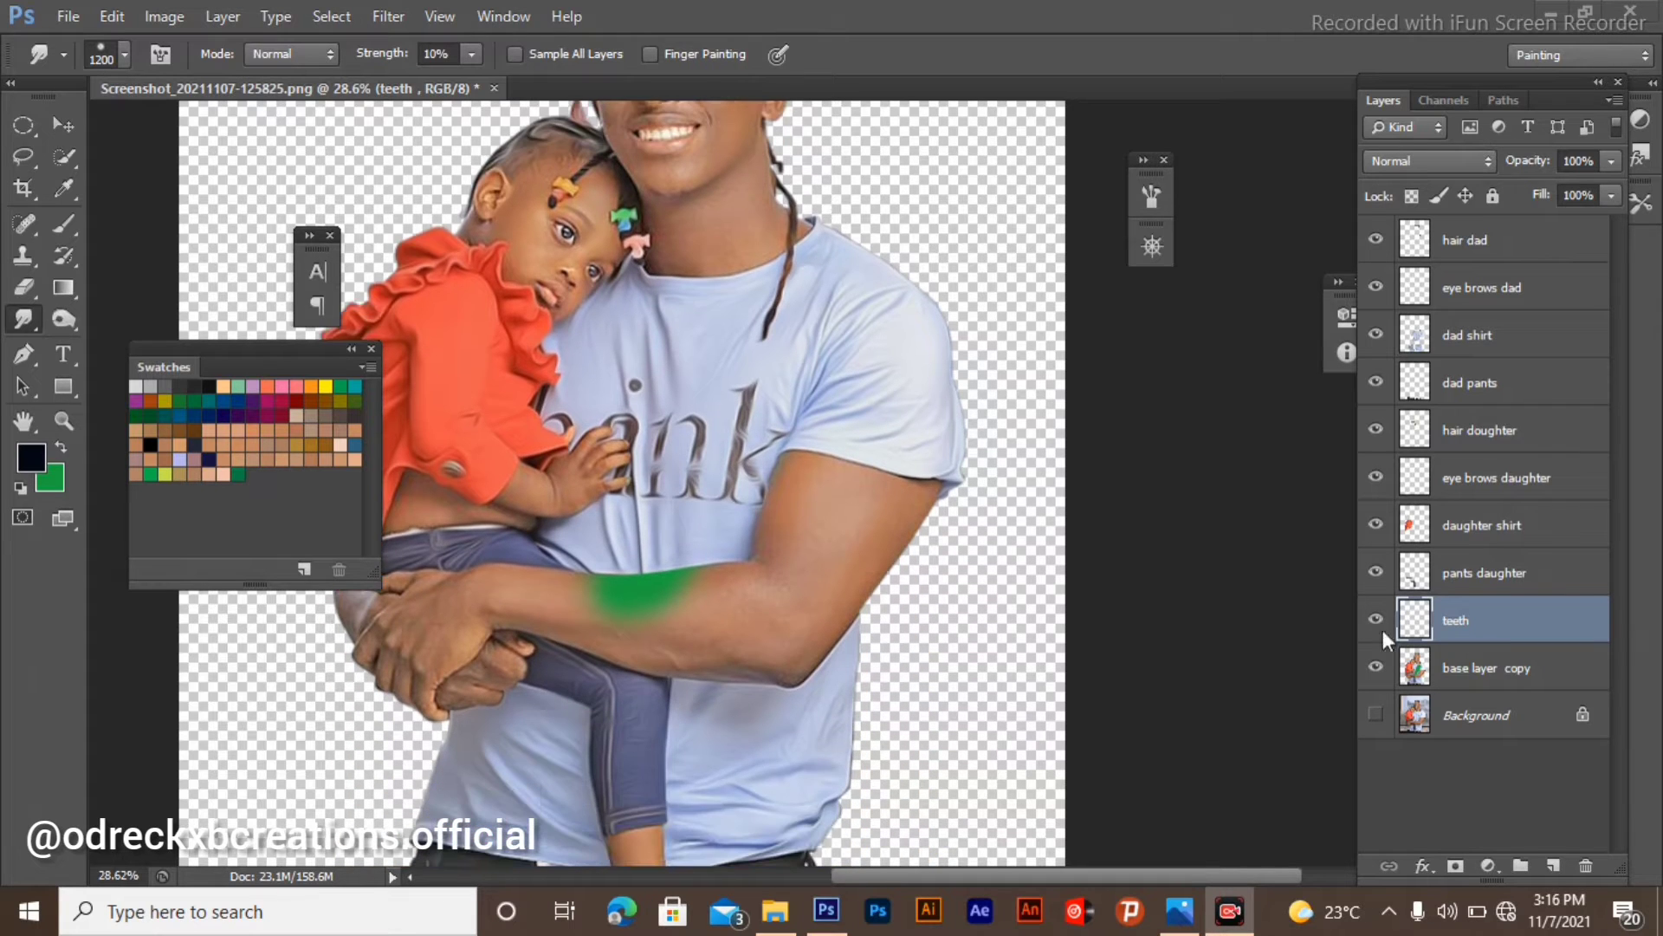
# Make the base layer copy the active layer and swap the foreground and background colours.
pyautogui.click(1499, 670)
pyautogui.scroll(5, 913, 537)
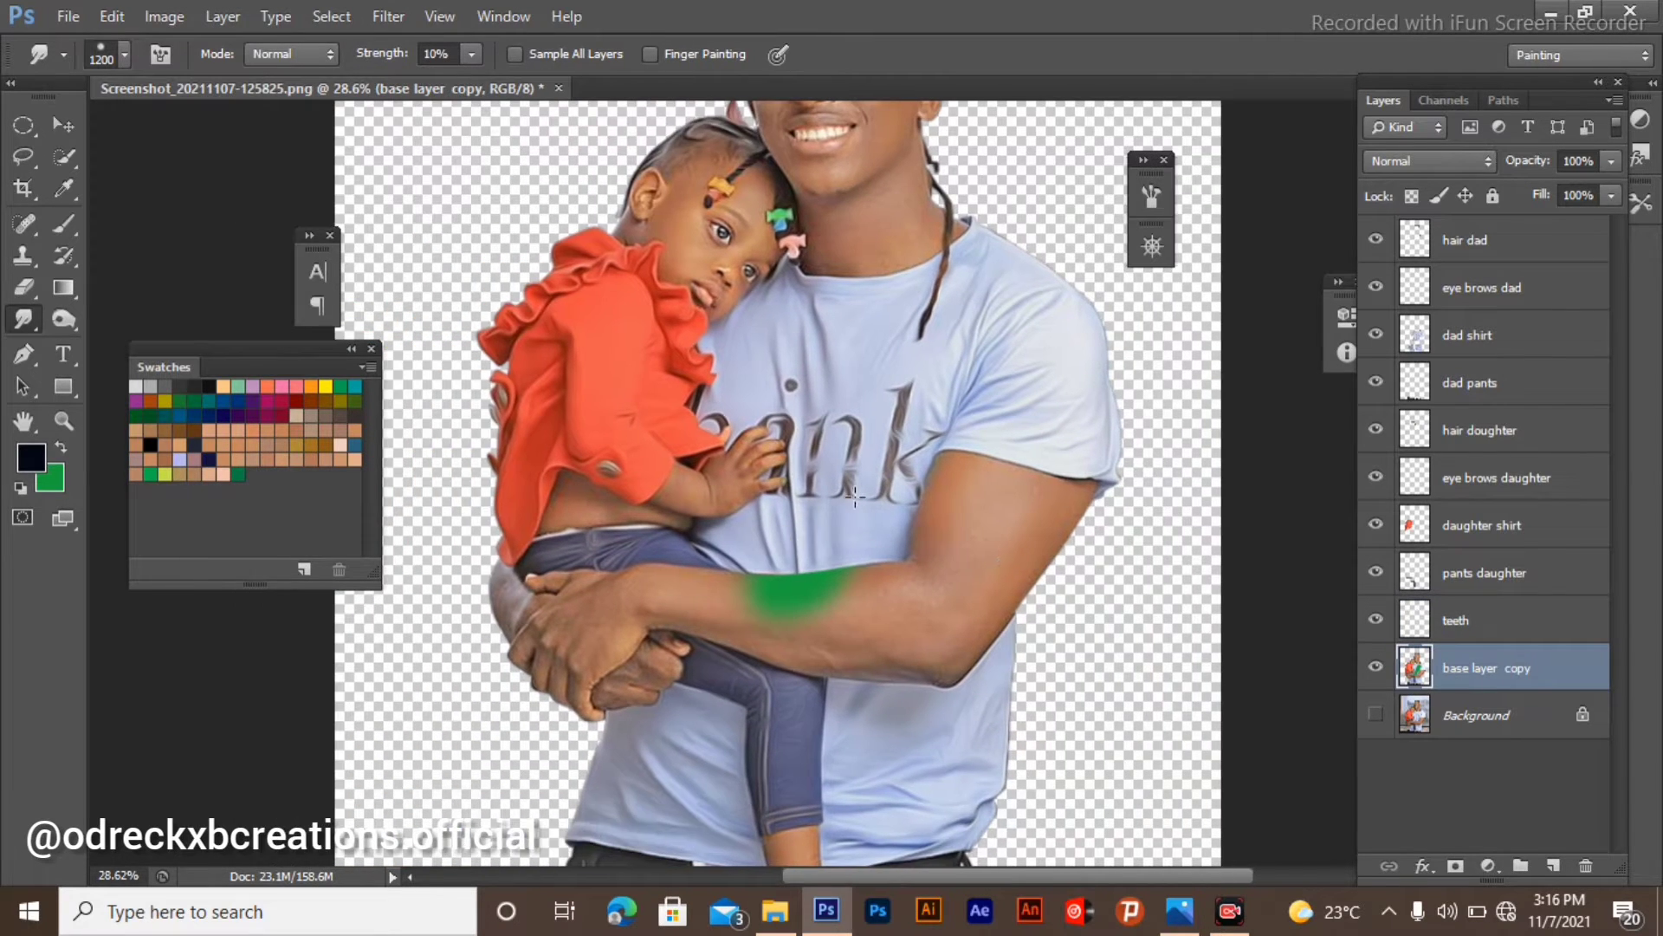
pyautogui.scroll(3, 856, 492)
pyautogui.scroll(-3, 832, 485)
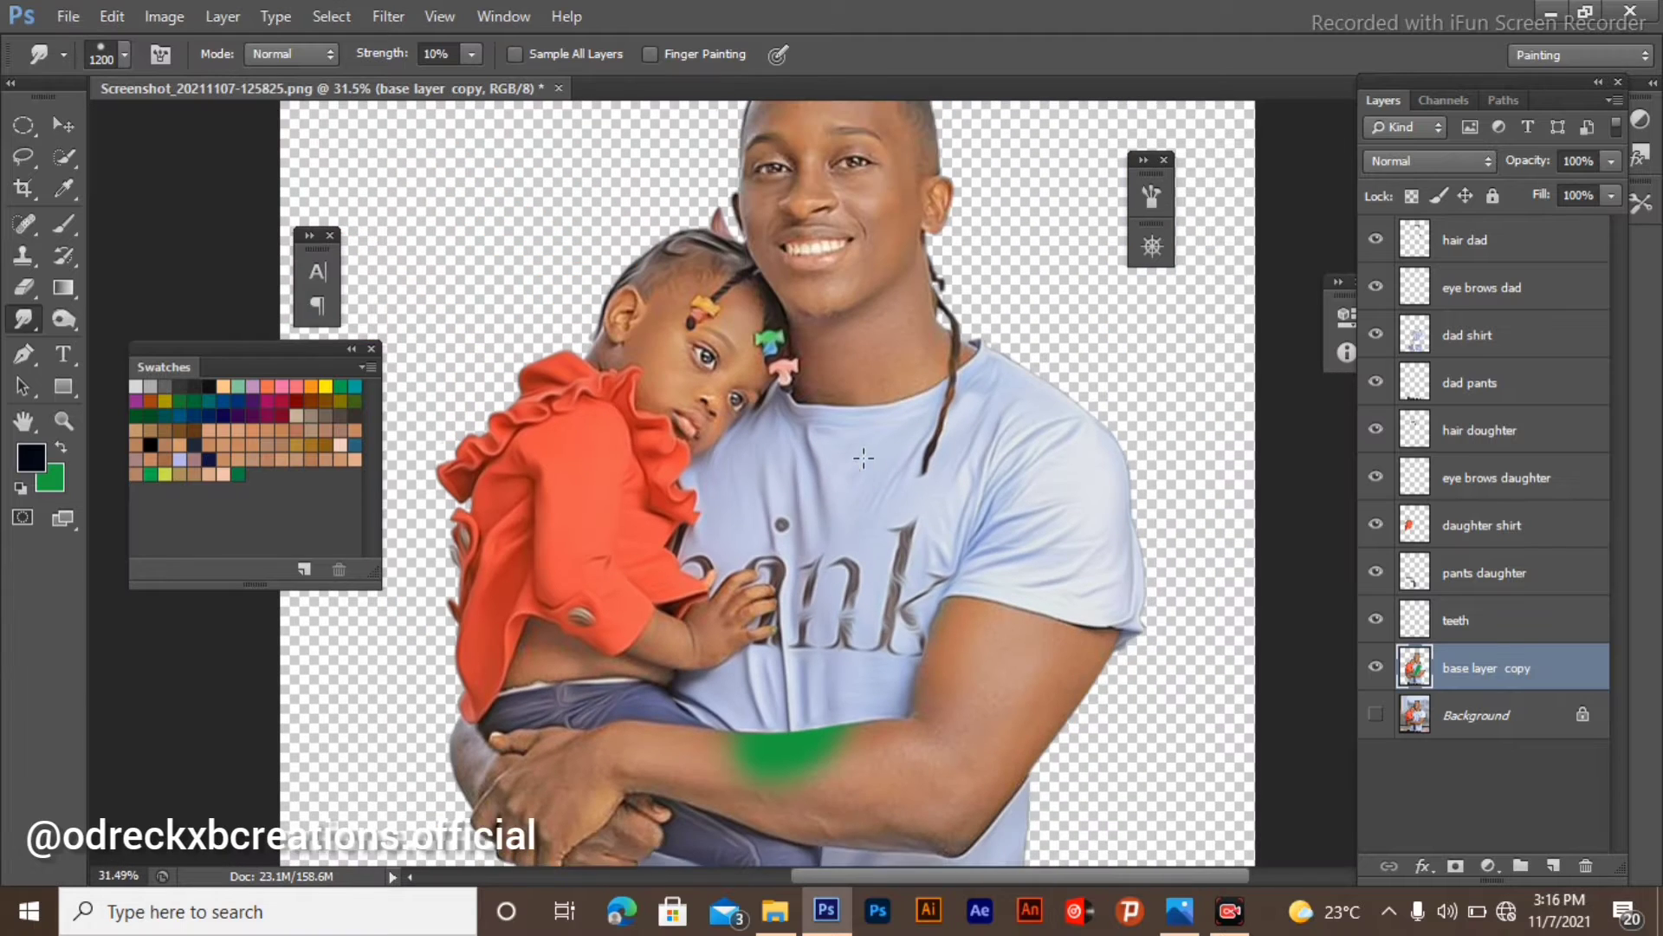
pyautogui.scroll(1, 918, 422)
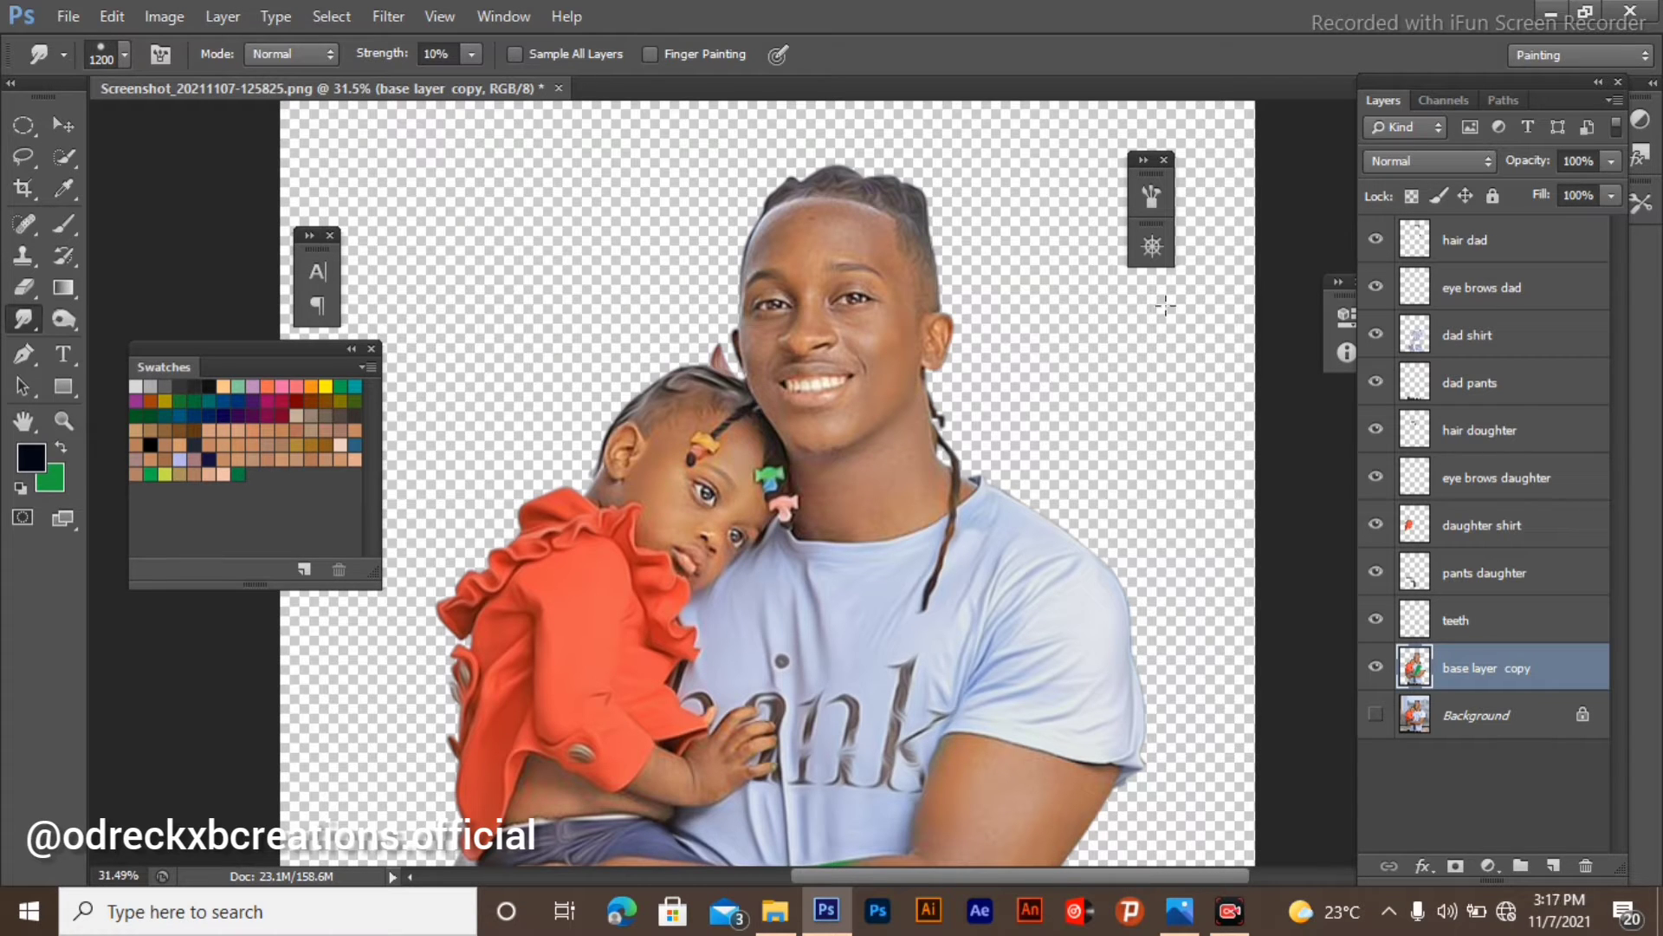
pyautogui.scroll(-1, 1213, 537)
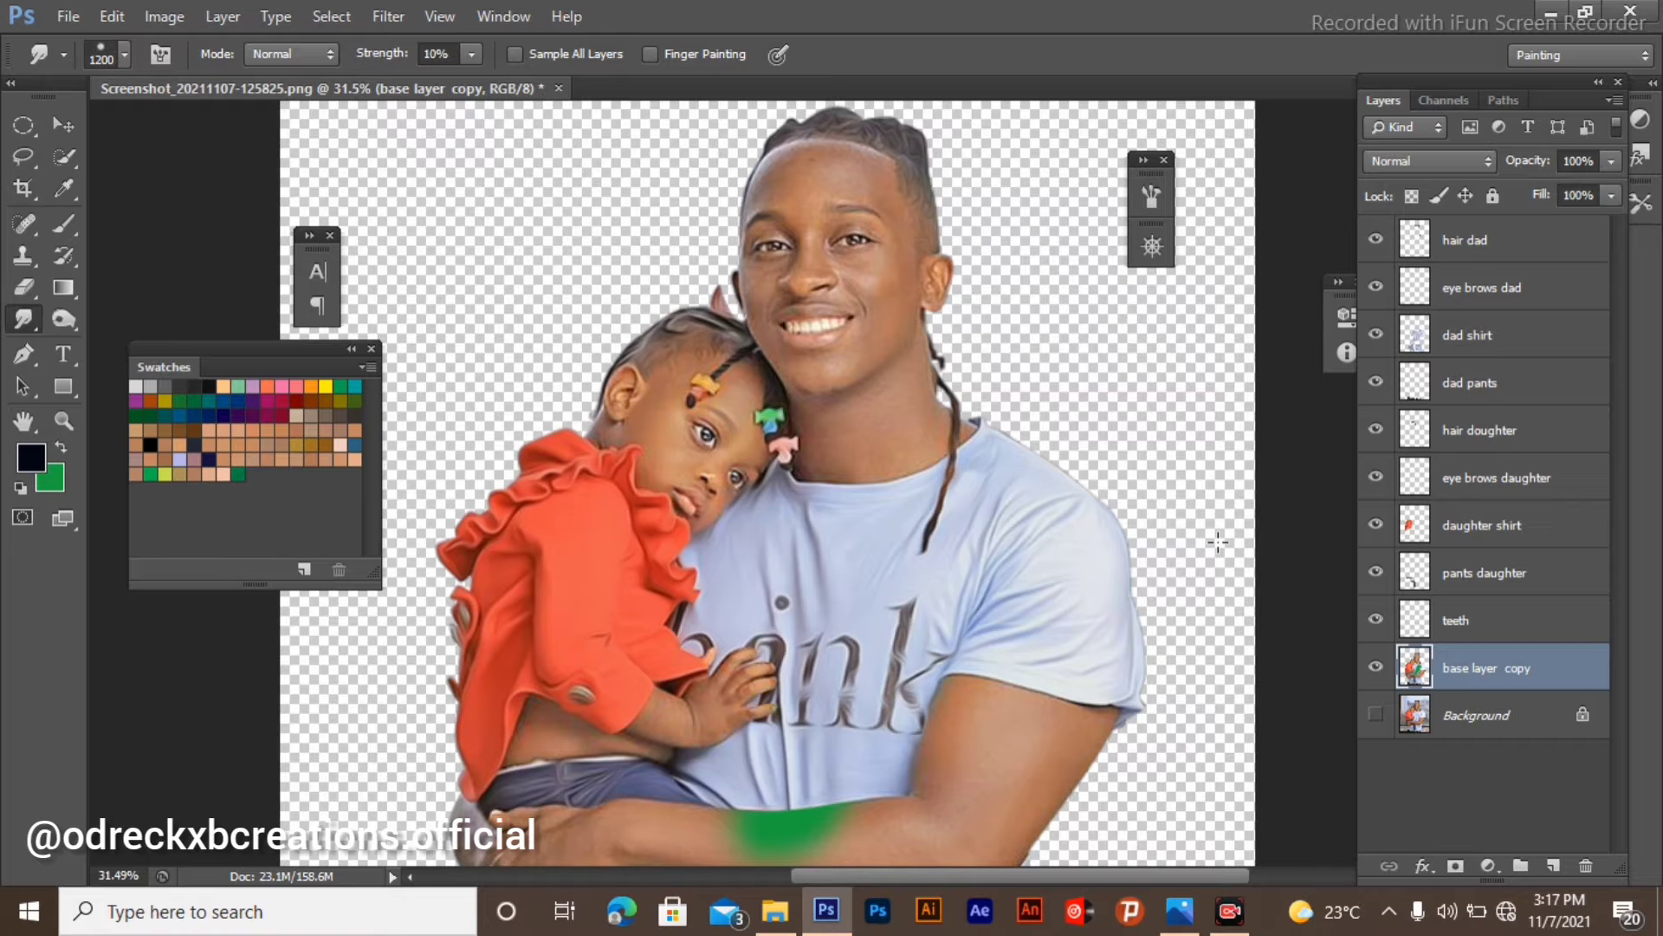
pyautogui.press('x')
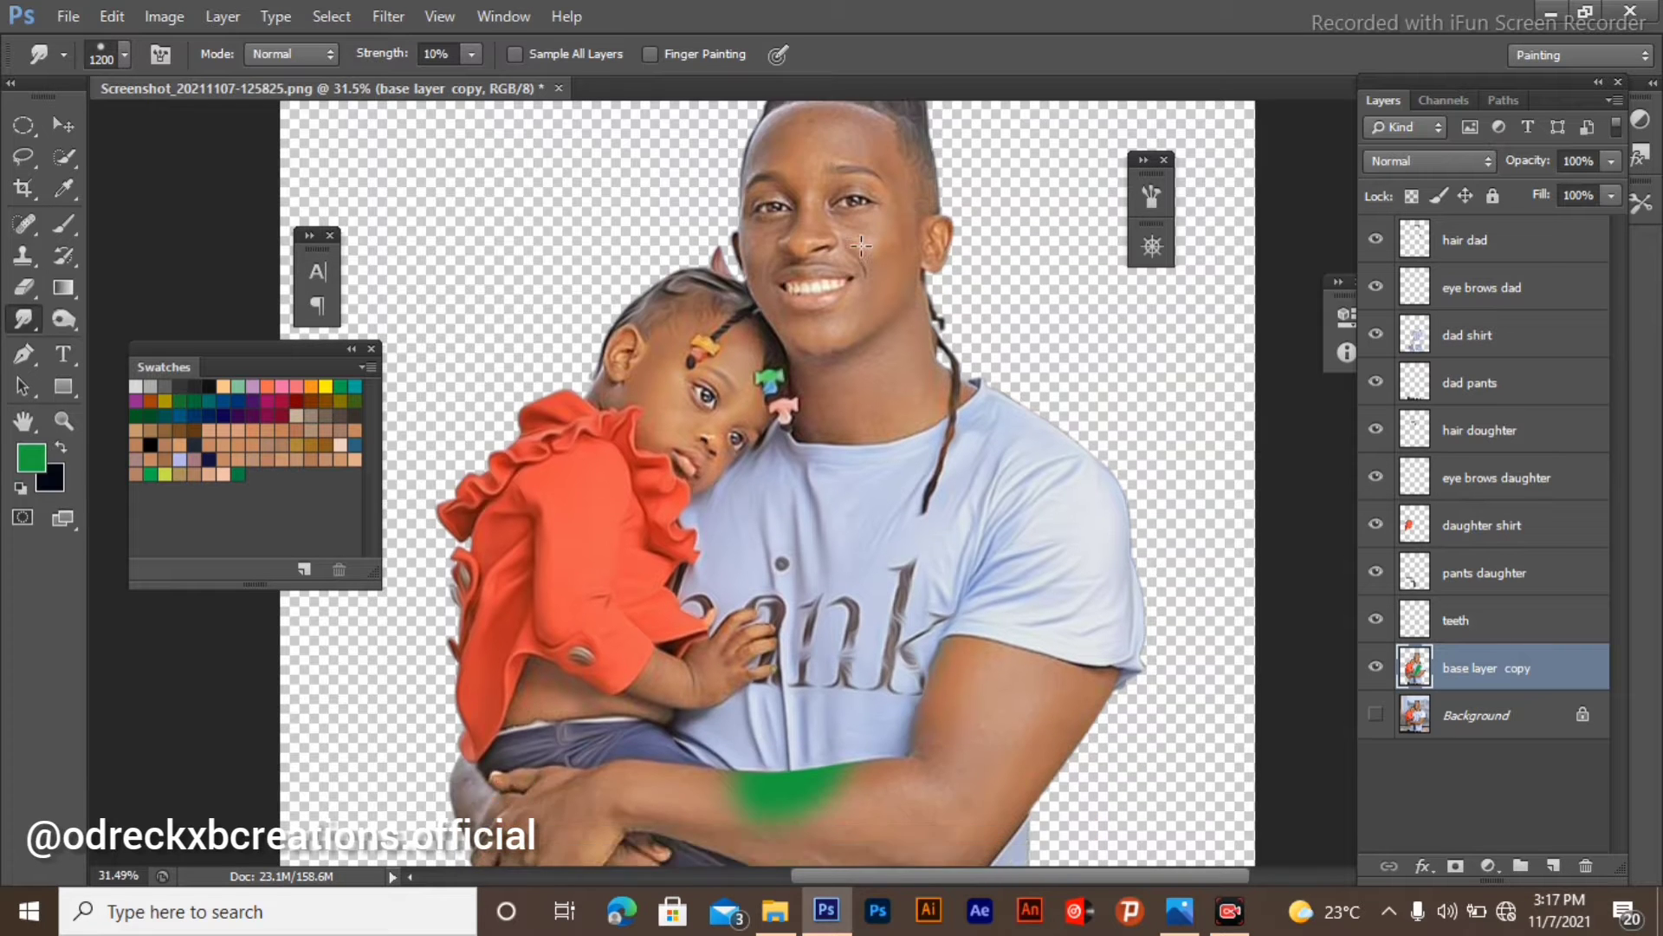
# Enlarge the Smudge brush to 1600 px over the man's face.
pyautogui.scroll(3, 845, 264)
pyautogui.scroll(1, 844, 264)
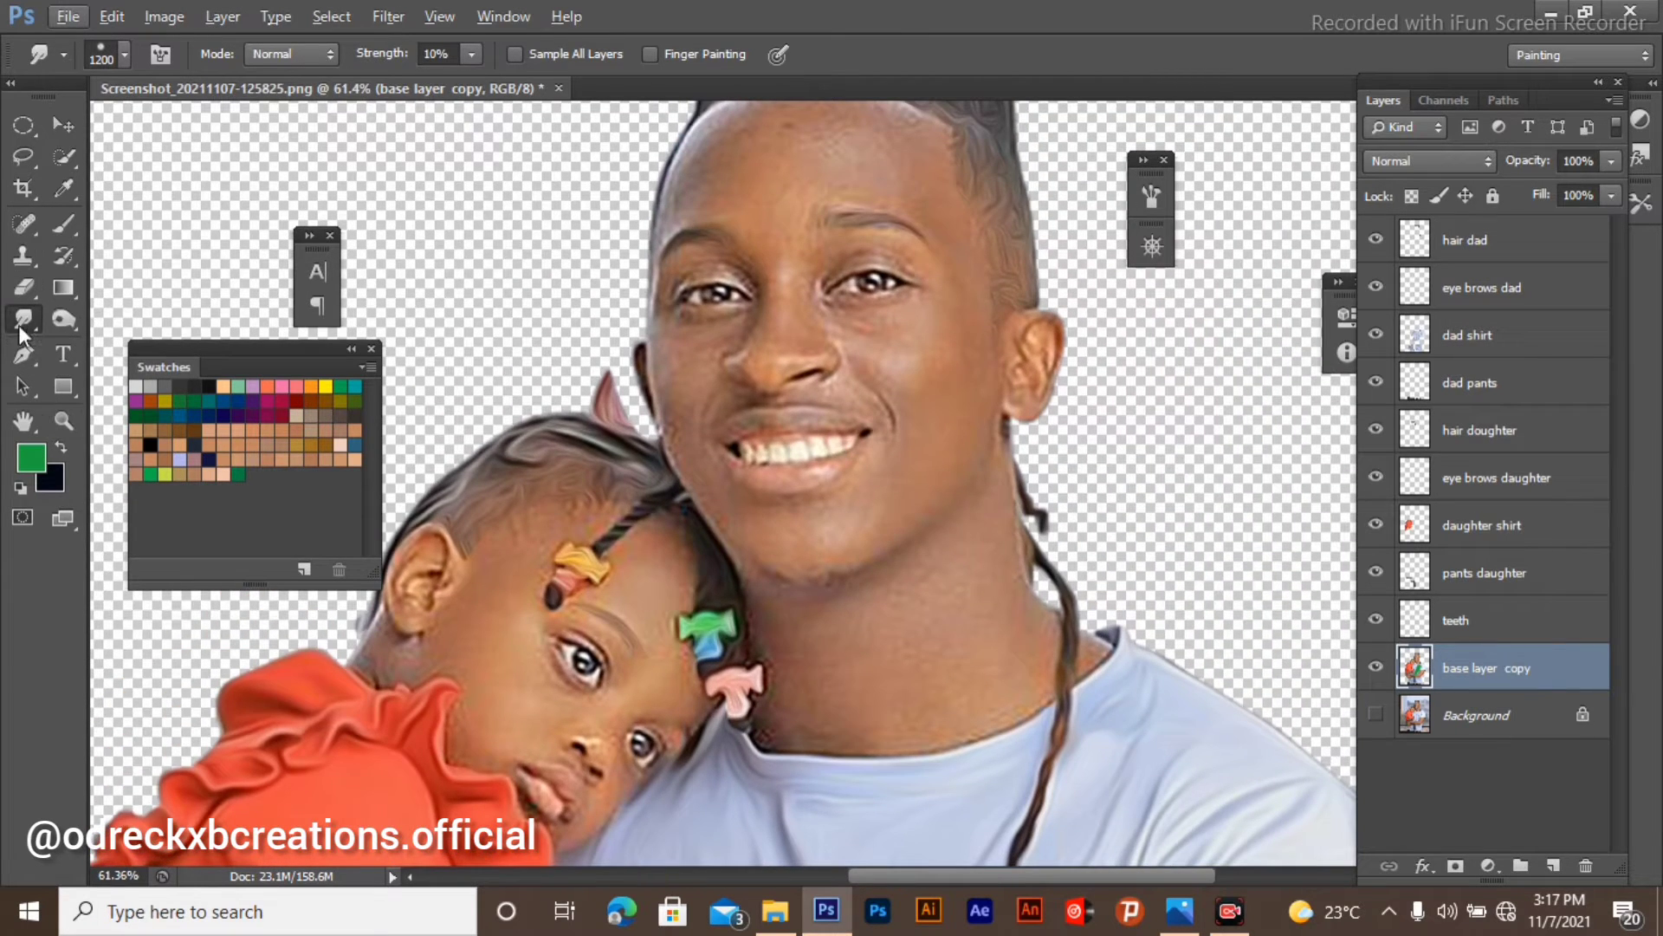
pyautogui.scroll(-5, 745, 394)
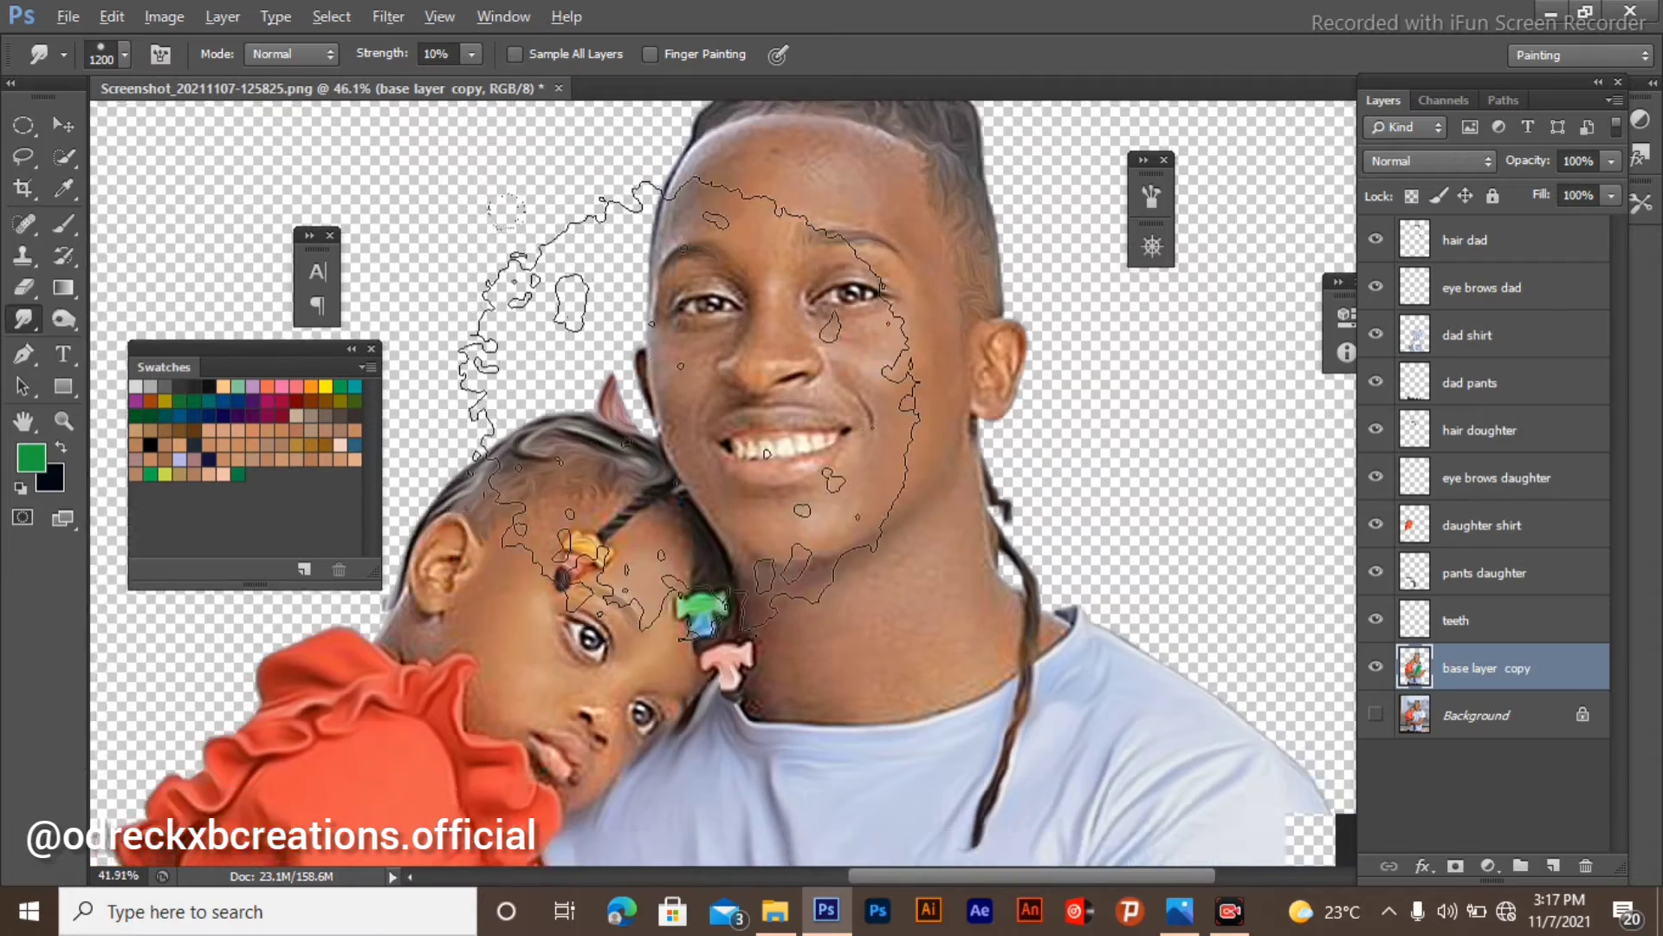
pyautogui.scroll(3, 603, 253)
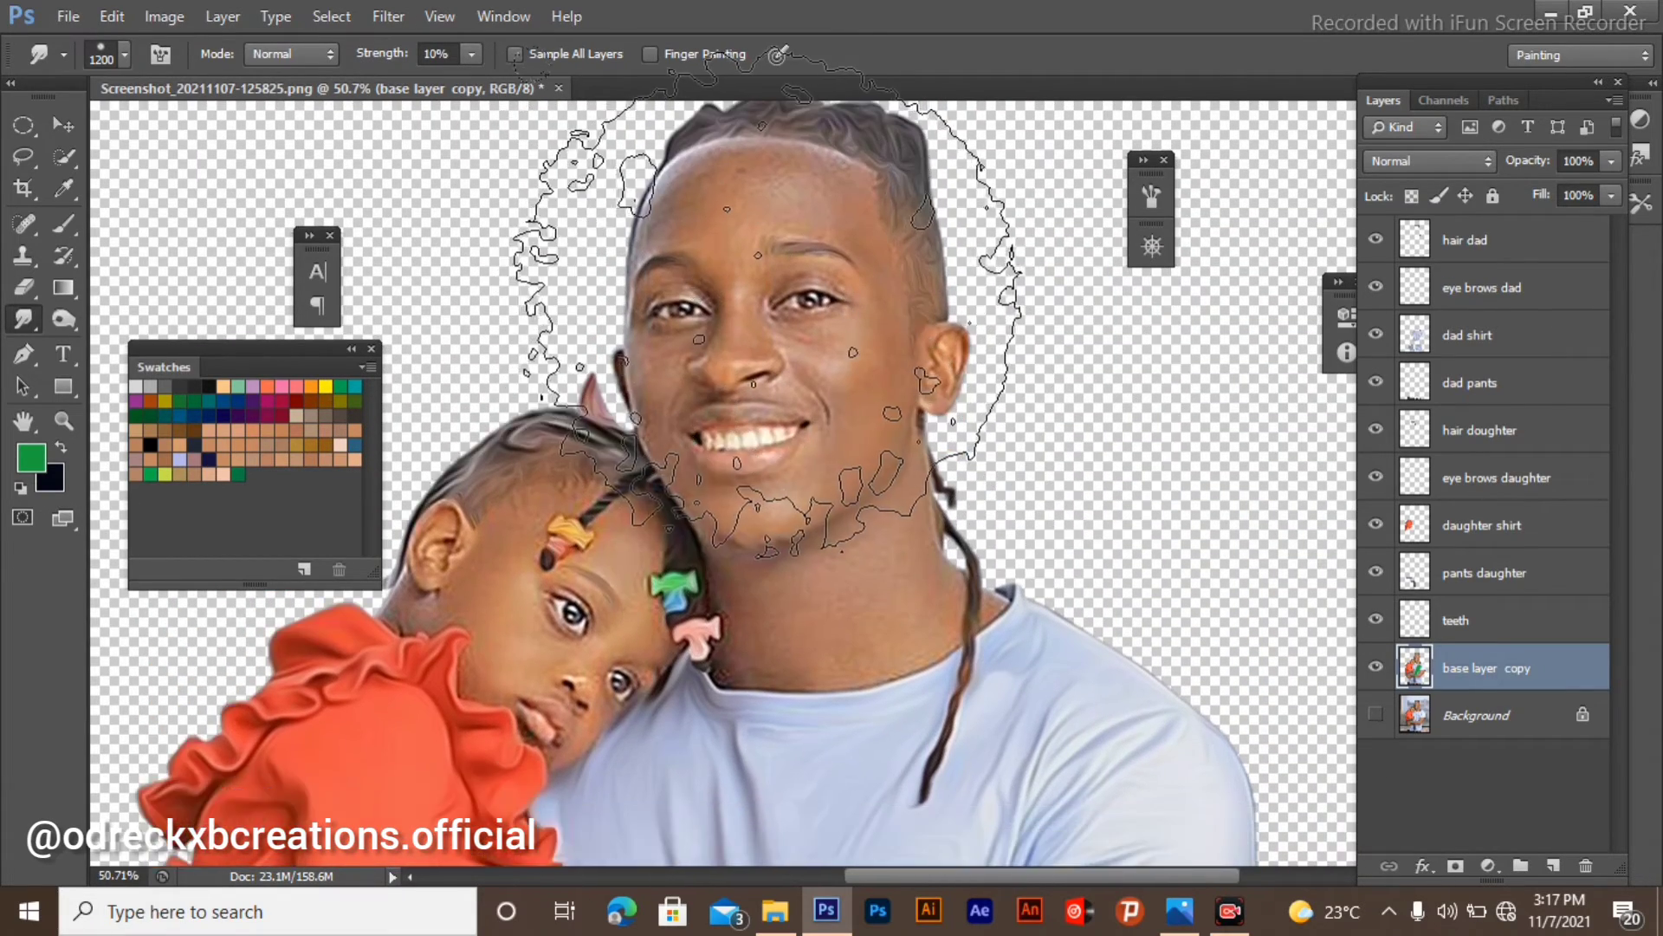
pyautogui.press(']')
pyautogui.press(']')
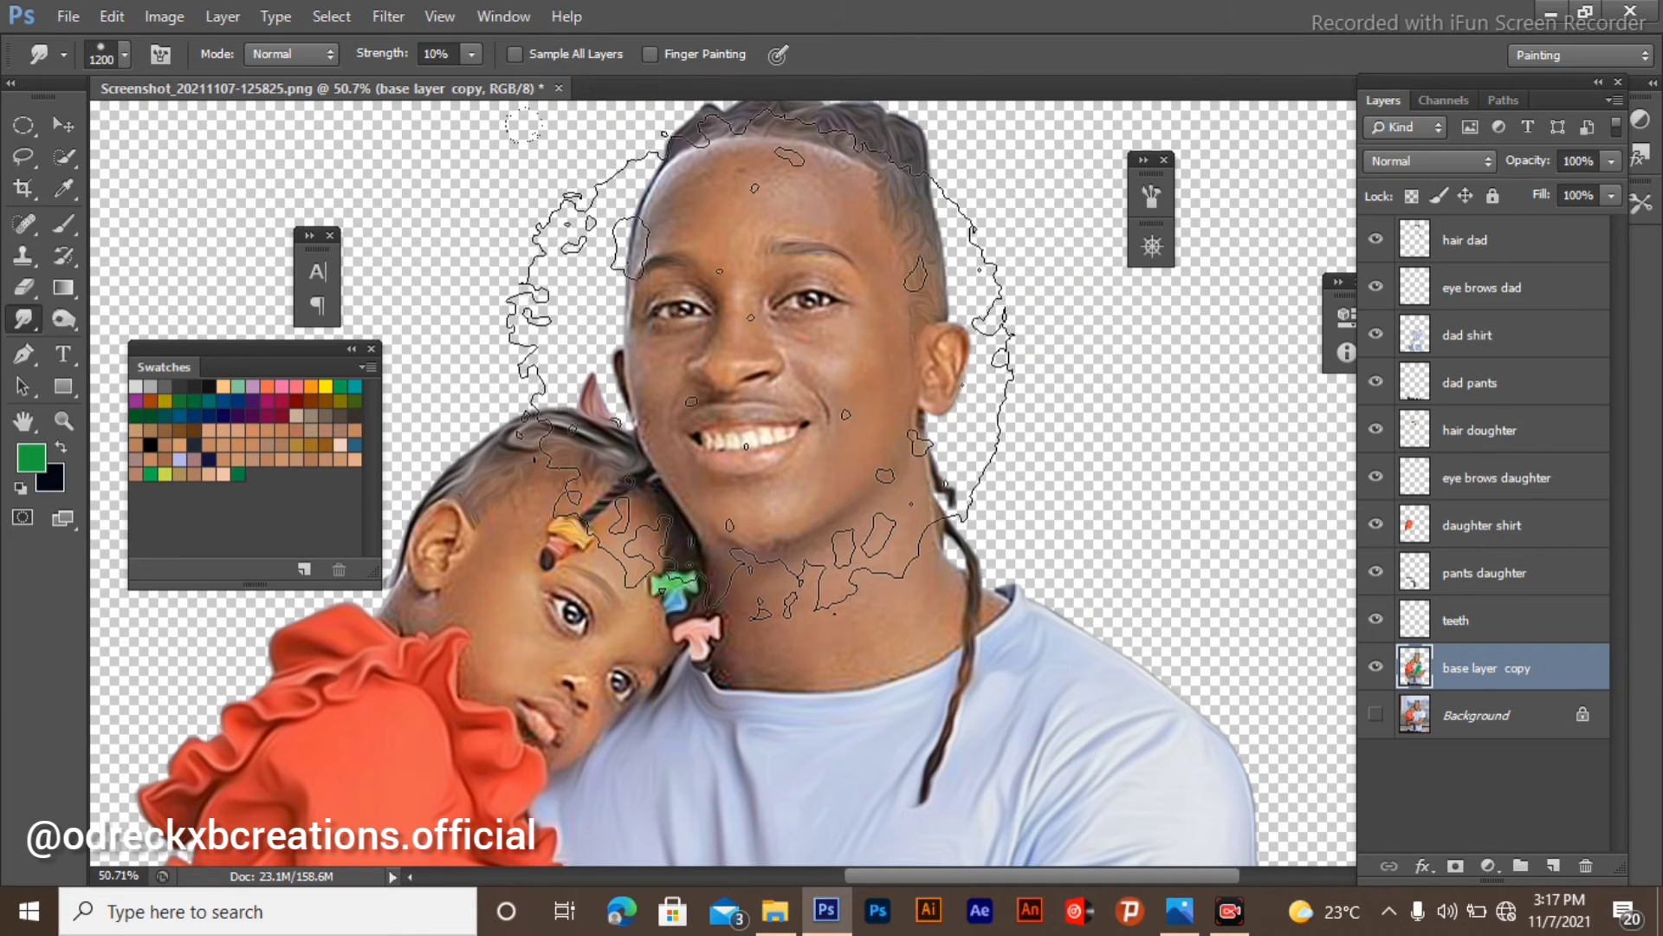
pyautogui.press(']')
pyautogui.press(']')
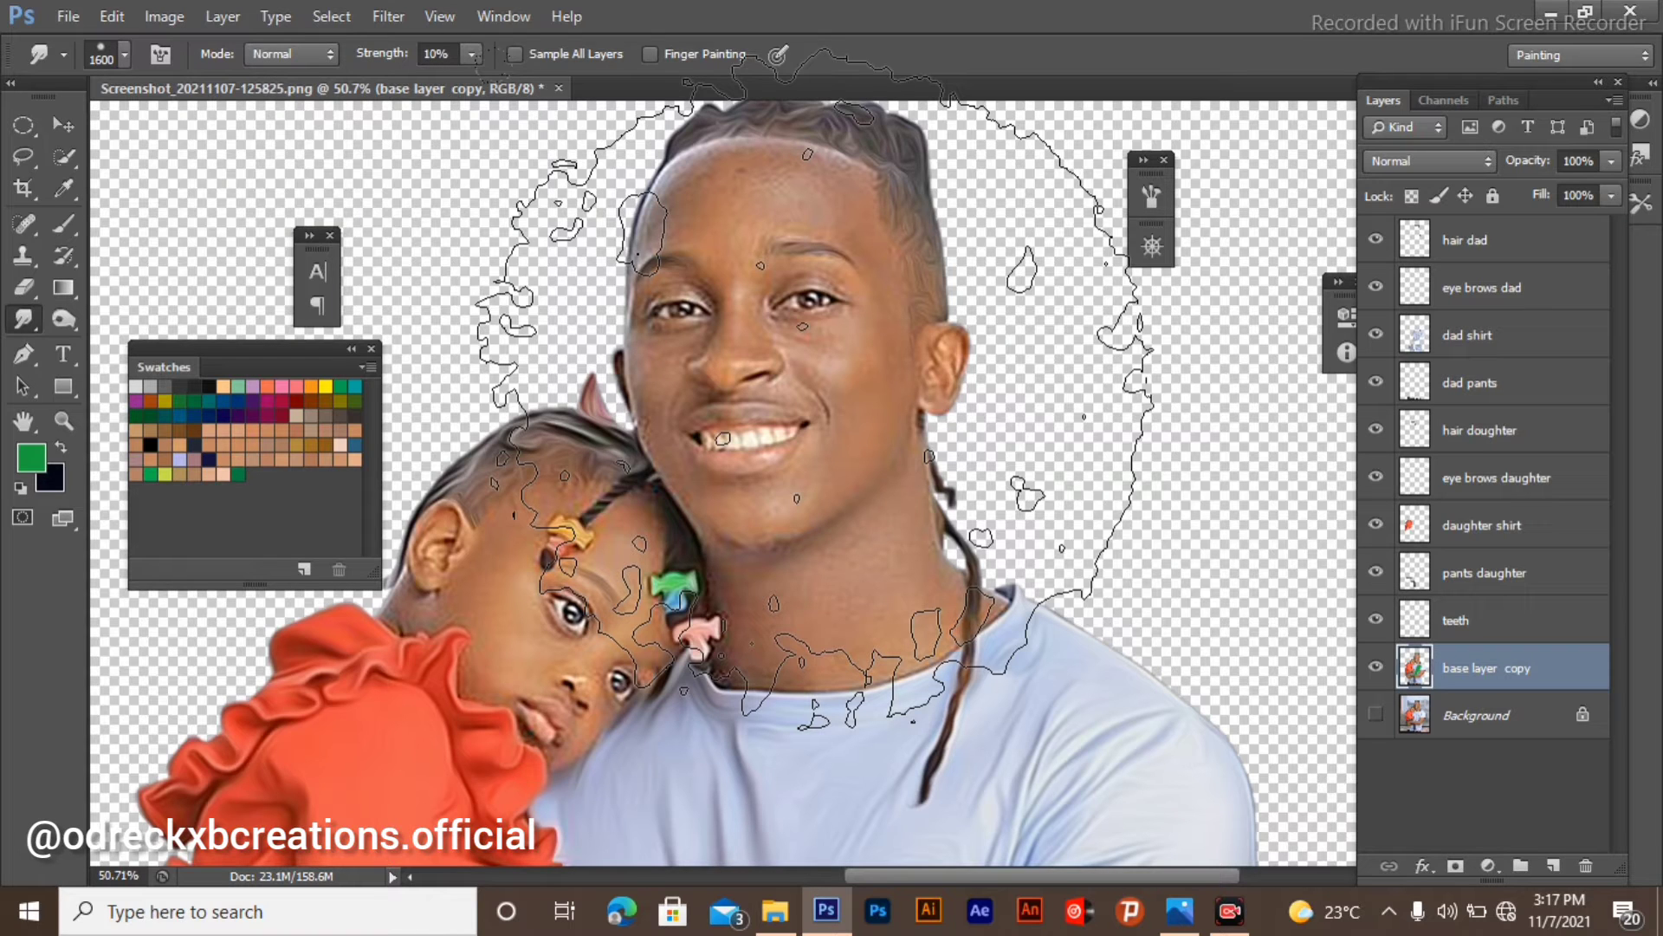
pyautogui.scroll(-1, 303, 260)
pyautogui.scroll(6, 416, 260)
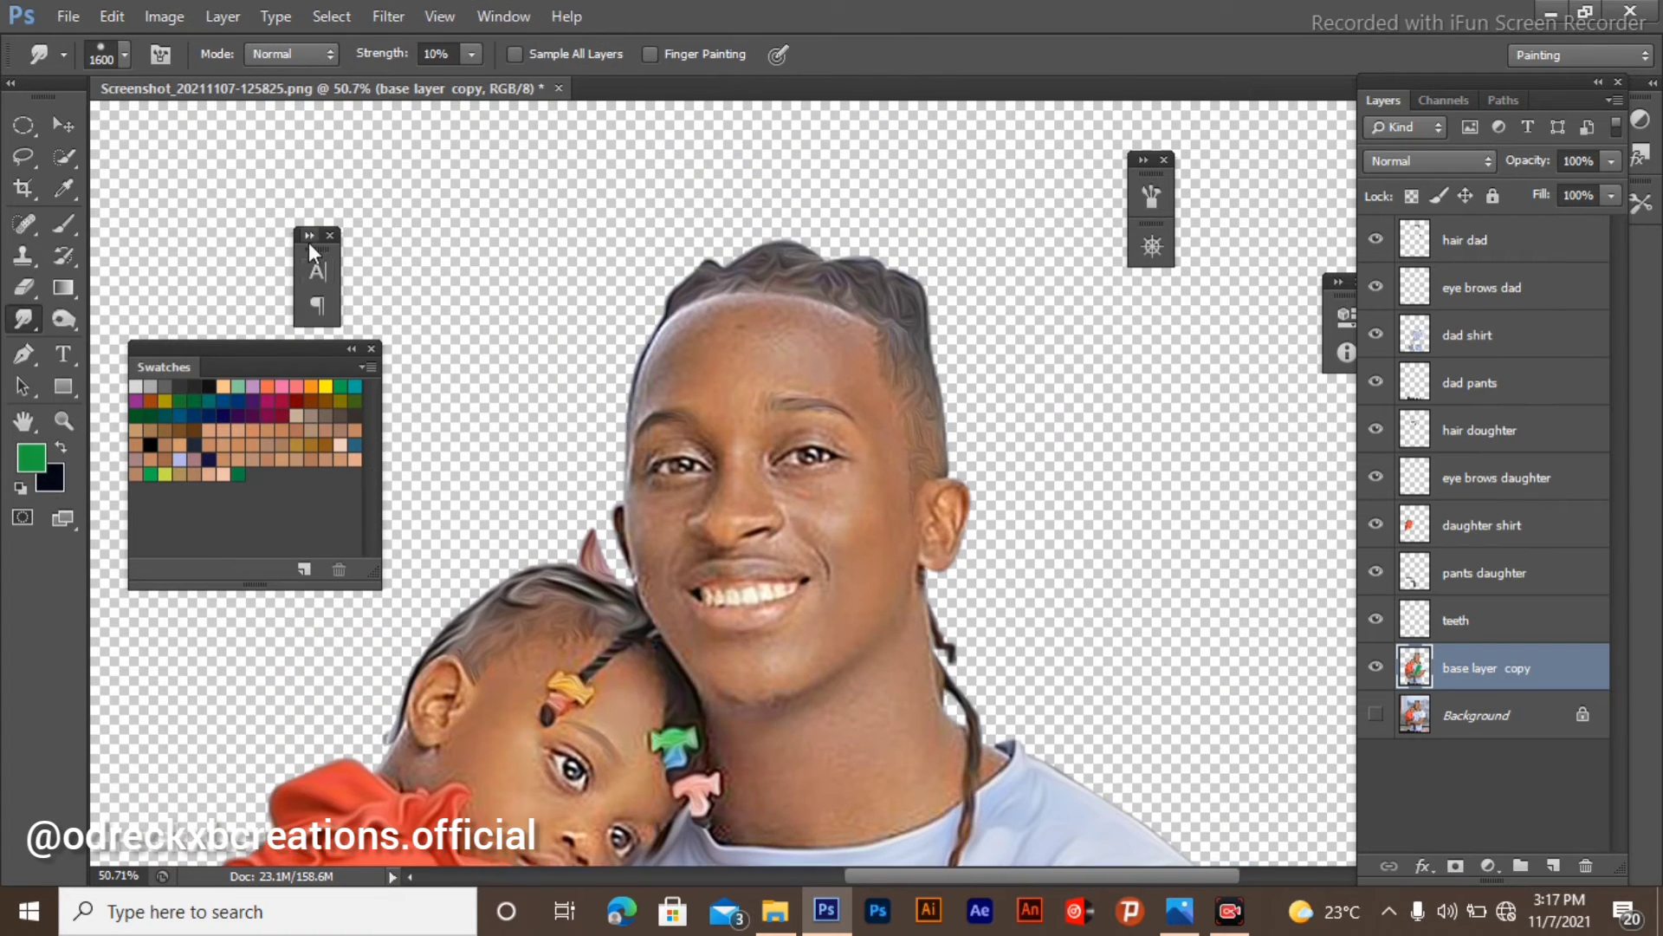
pyautogui.scroll(3, 308, 242)
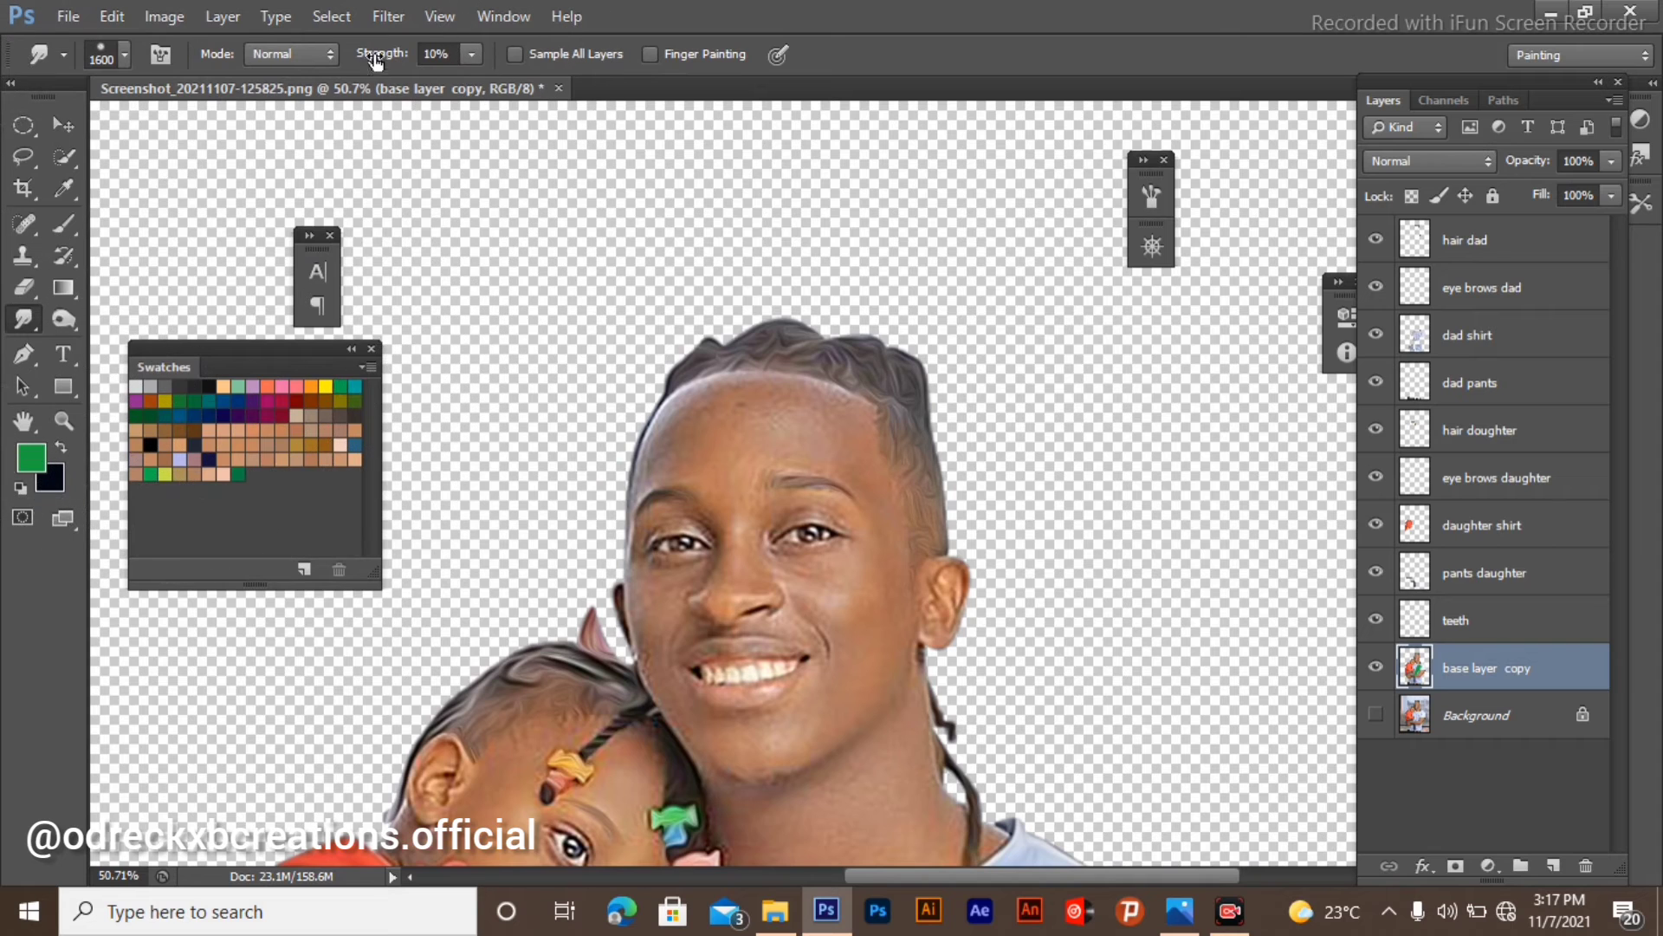
# Choose the 65 px textured brush preset for the Smudge tool and enlarge it to 900 px.
pyautogui.click(125, 55)
pyautogui.click(208, 320)
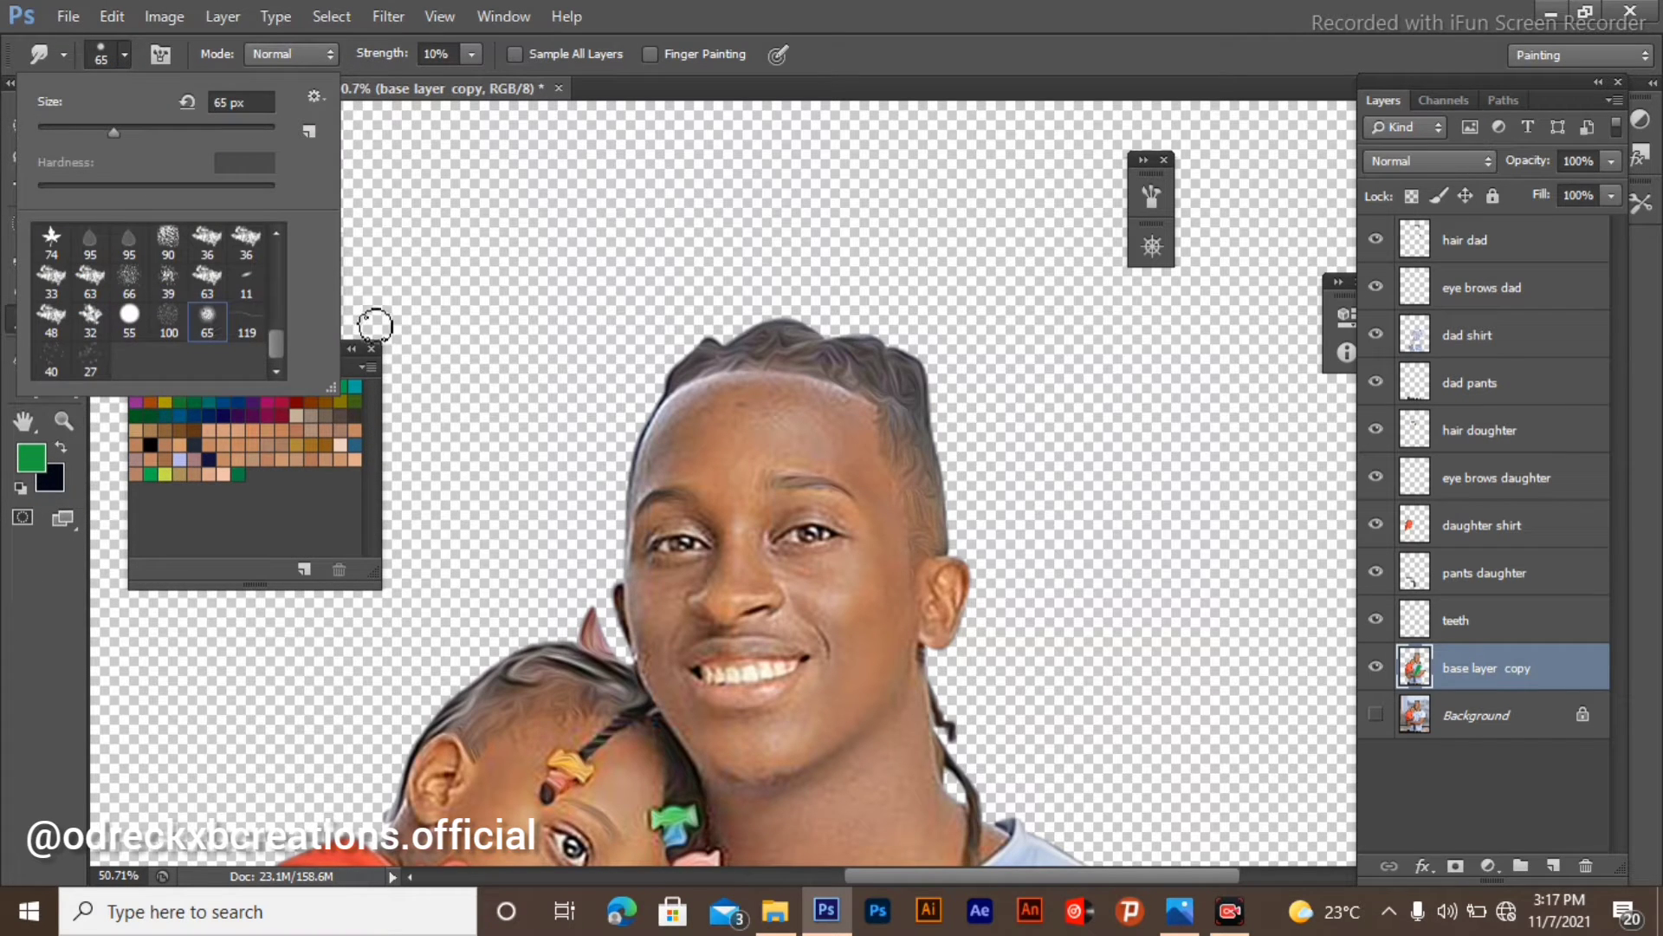
pyautogui.click(589, 355)
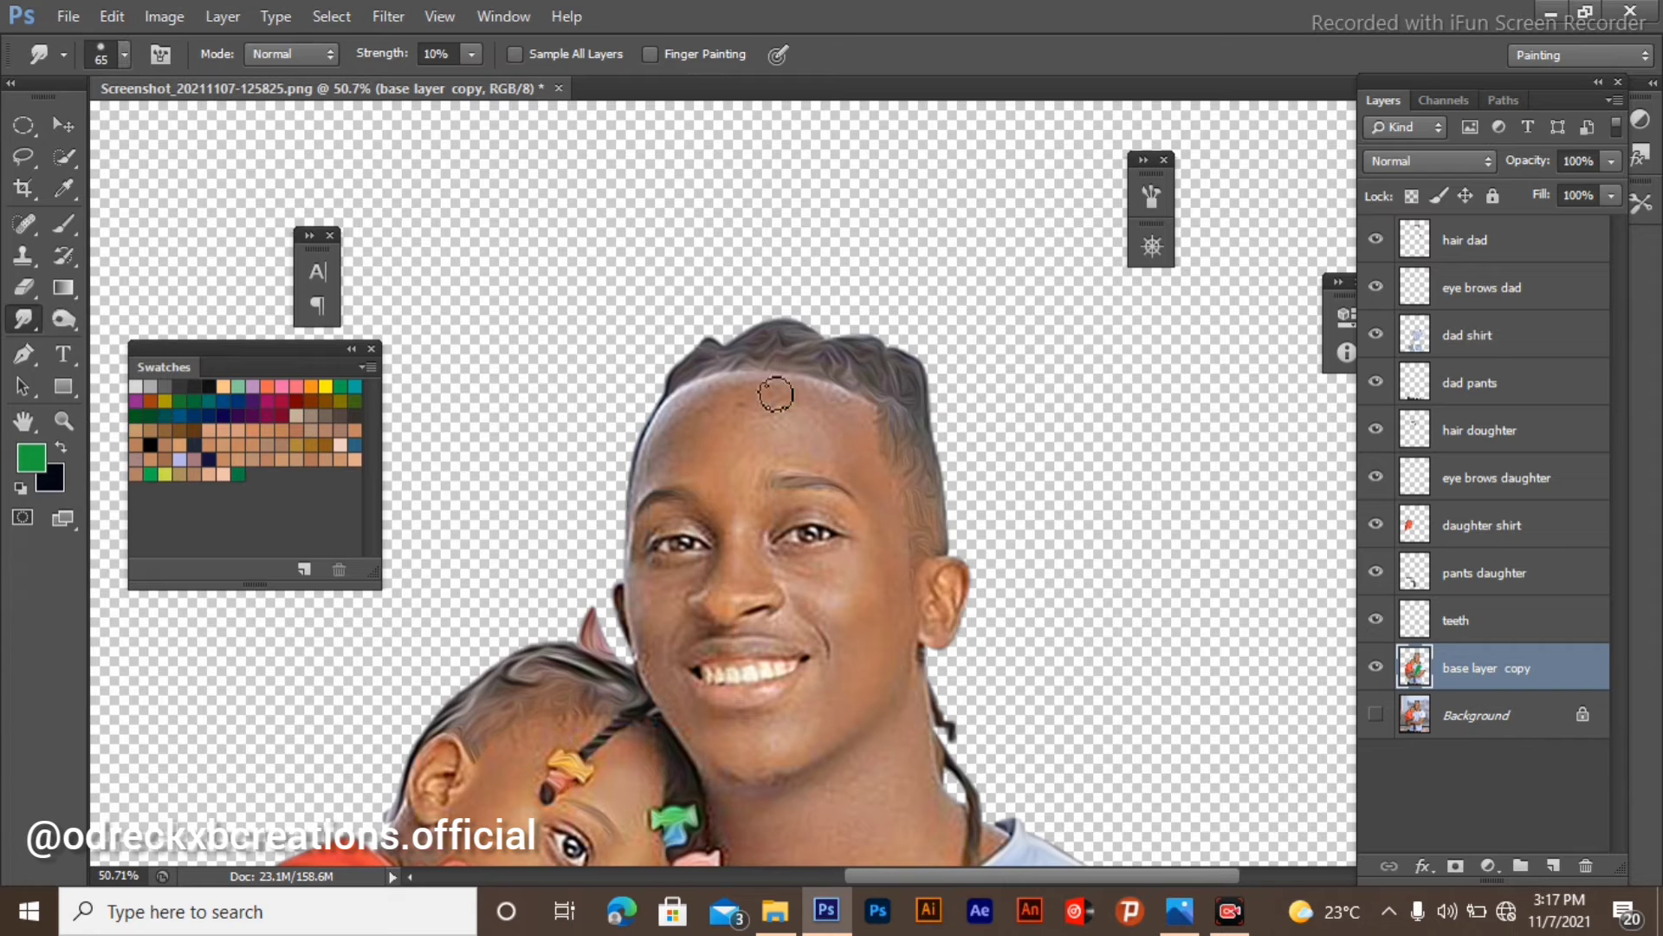
pyautogui.press(']')
pyautogui.press(']')
pyautogui.press(']')
pyautogui.press(']')
pyautogui.press(']')
pyautogui.press(']')
pyautogui.press(']')
pyautogui.press(']')
pyautogui.press(']')
pyautogui.press(']')
pyautogui.press(']')
pyautogui.press(']')
pyautogui.press(']')
pyautogui.press(']')
pyautogui.press(']')
pyautogui.press(']')
pyautogui.press(']')
pyautogui.press(']')
pyautogui.press(']')
pyautogui.press(']')
pyautogui.press(']')
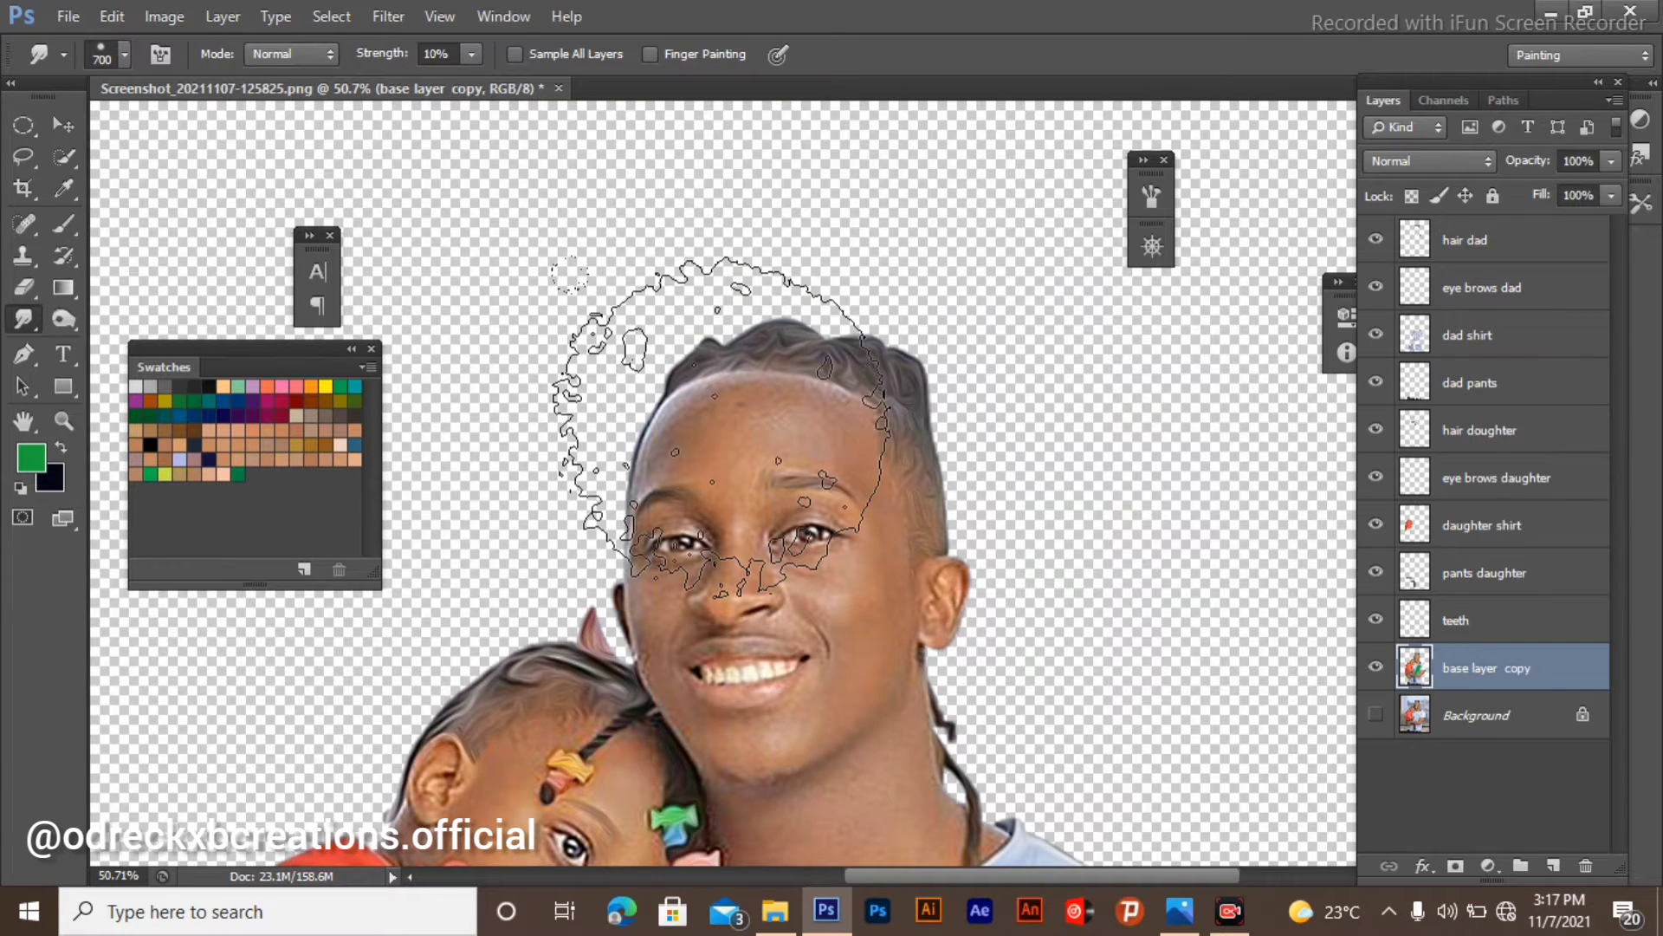
pyautogui.press('[')
pyautogui.press('[')
pyautogui.press('[')
pyautogui.press('[')
pyautogui.press('[')
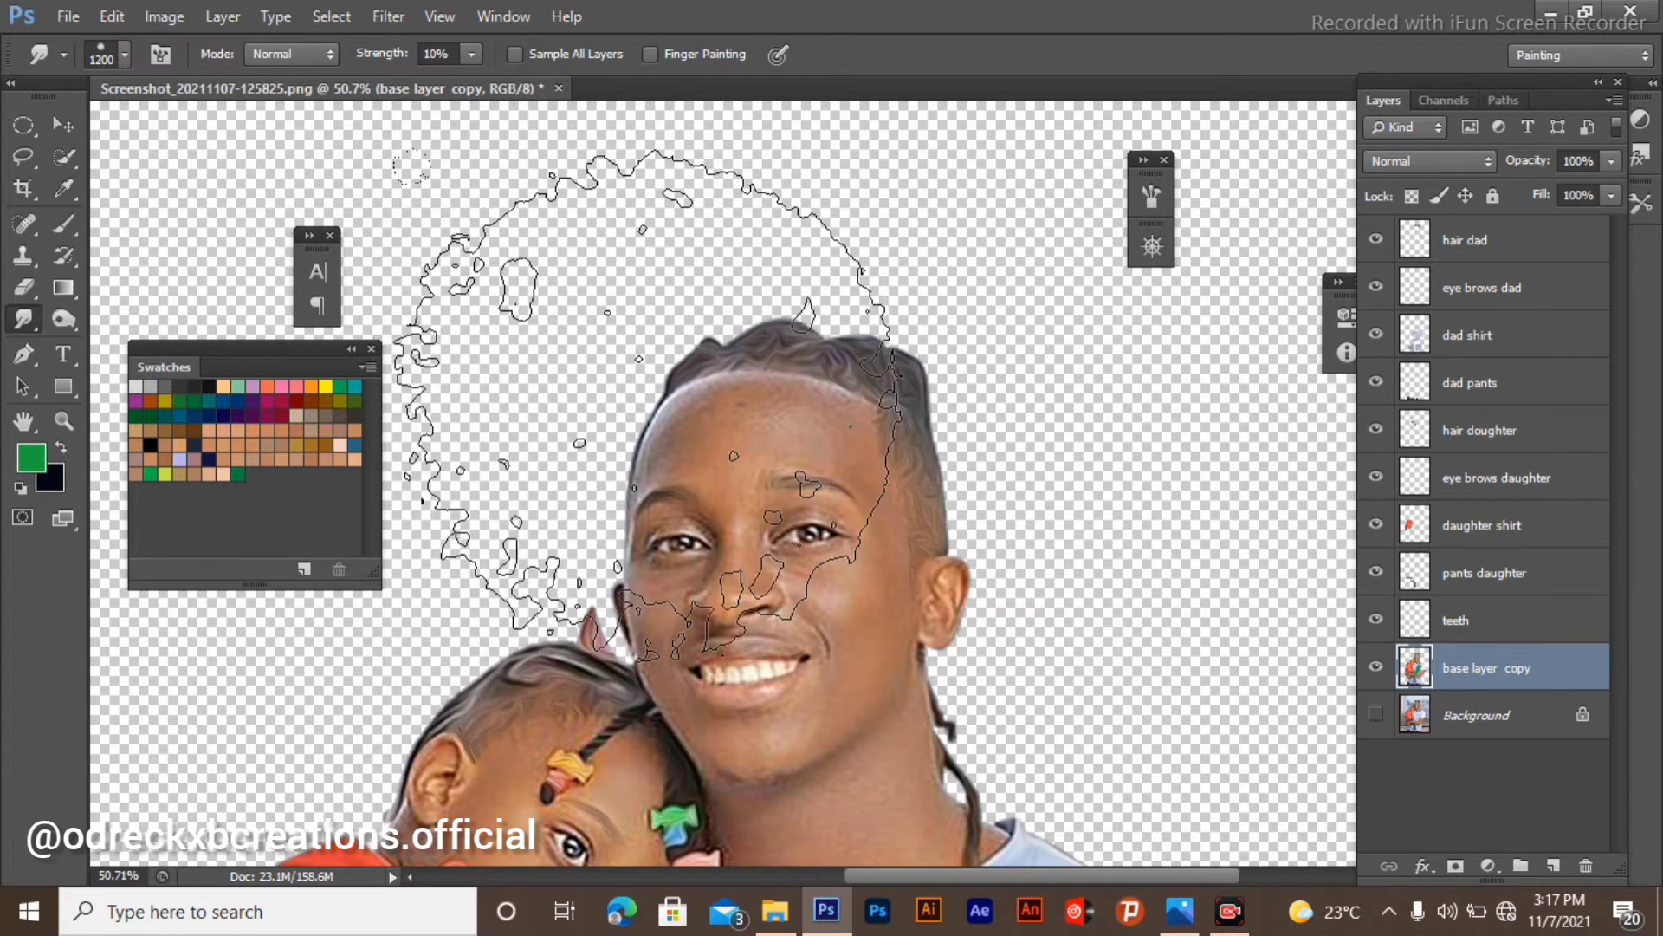
pyautogui.scroll(-3, 620, 321)
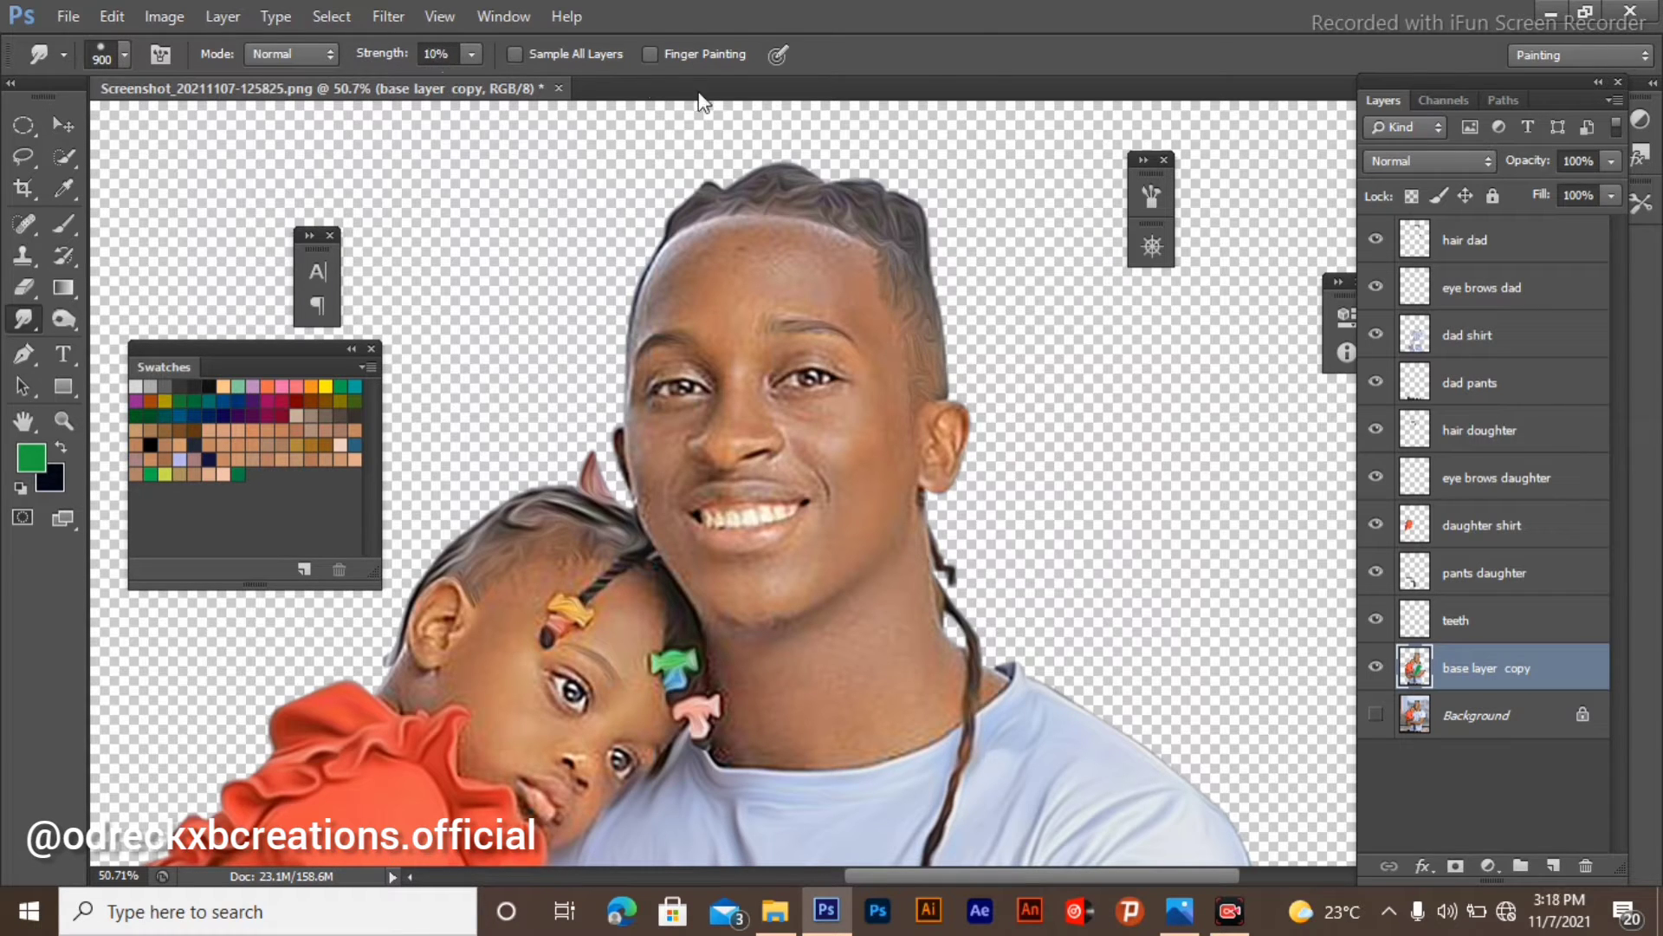
# Set the Smudge tool's strength to 70%.
pyautogui.click(453, 54)
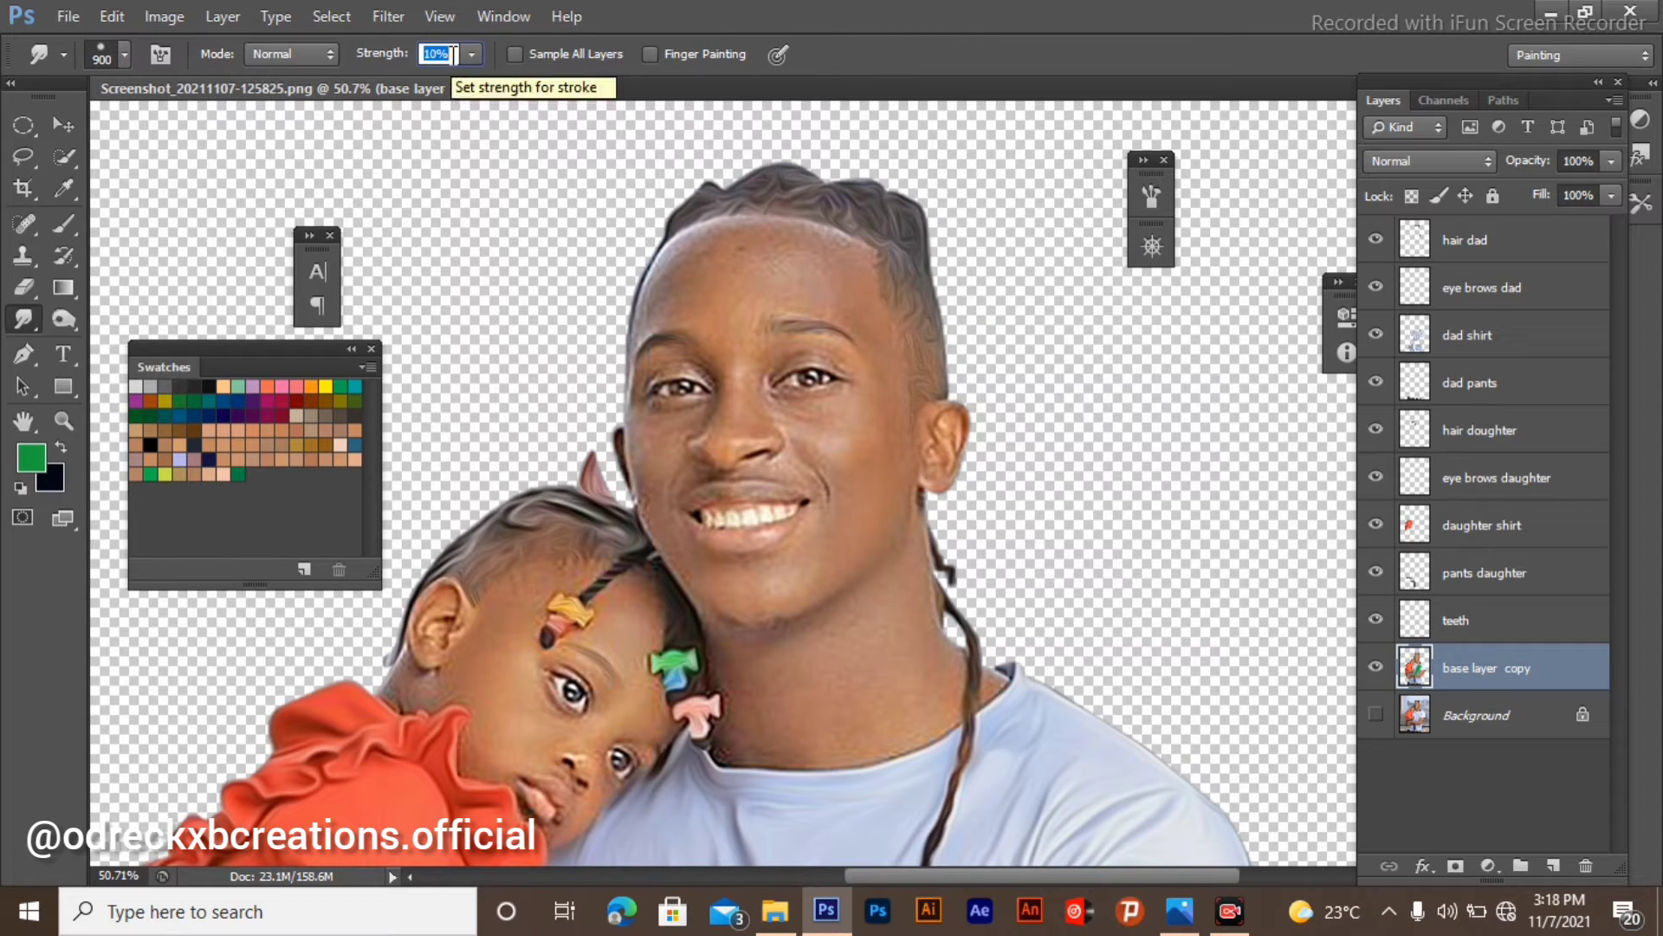
pyautogui.write('70')
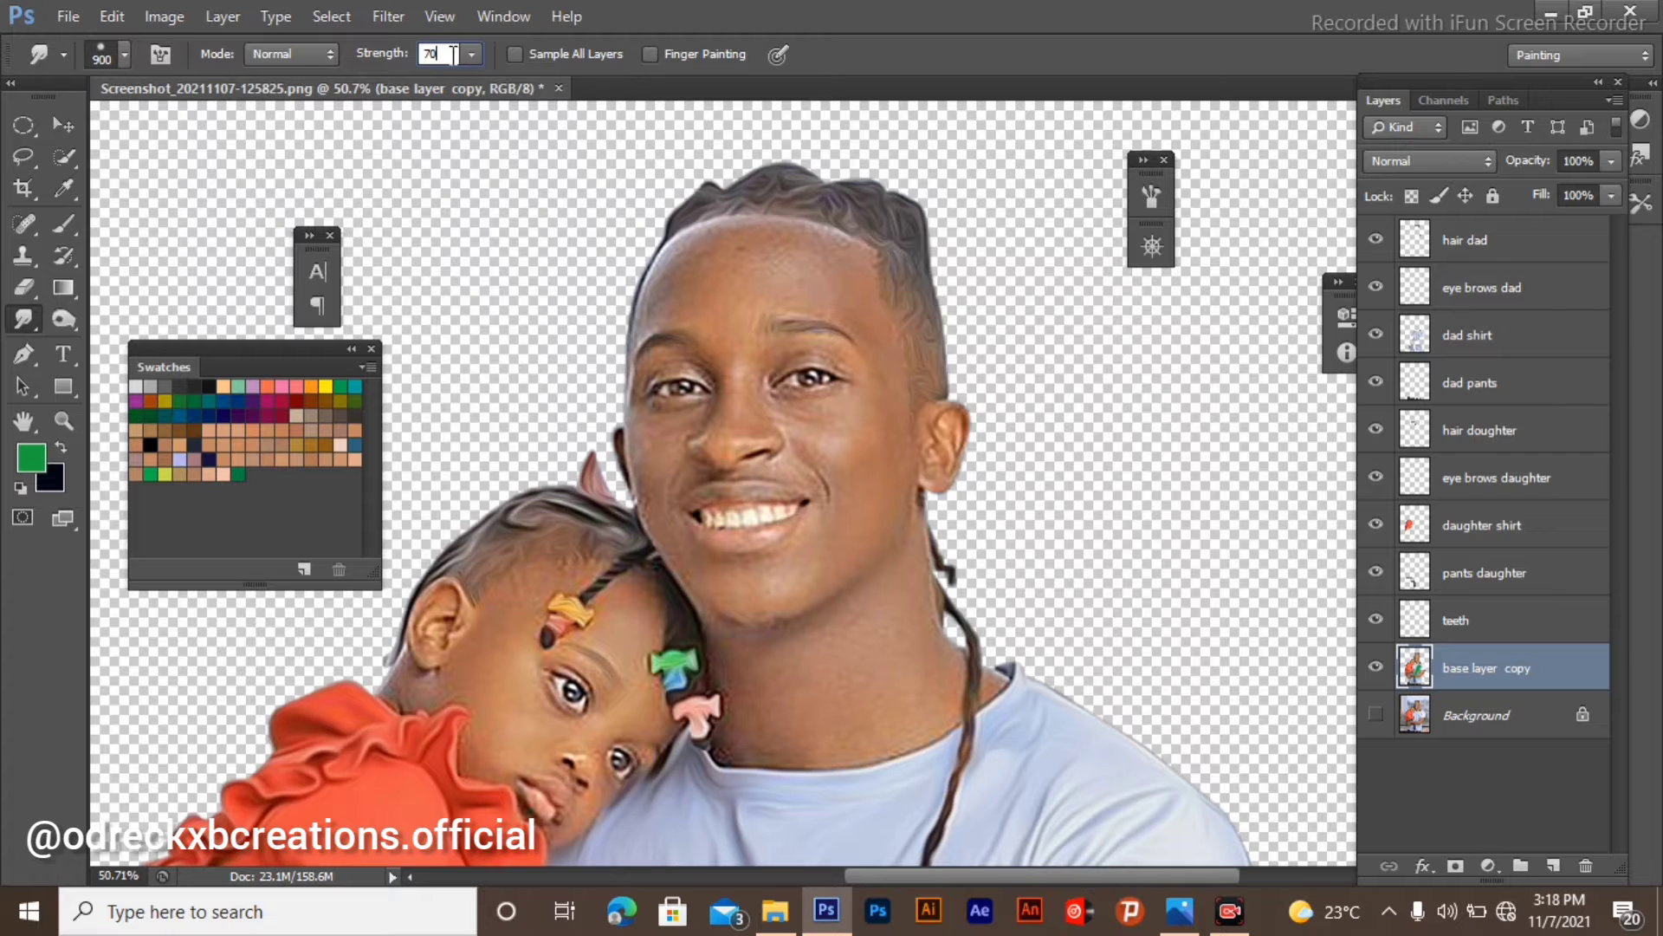
pyautogui.press('Return')
pyautogui.scroll(-2, 719, 243)
pyautogui.scroll(5, 717, 259)
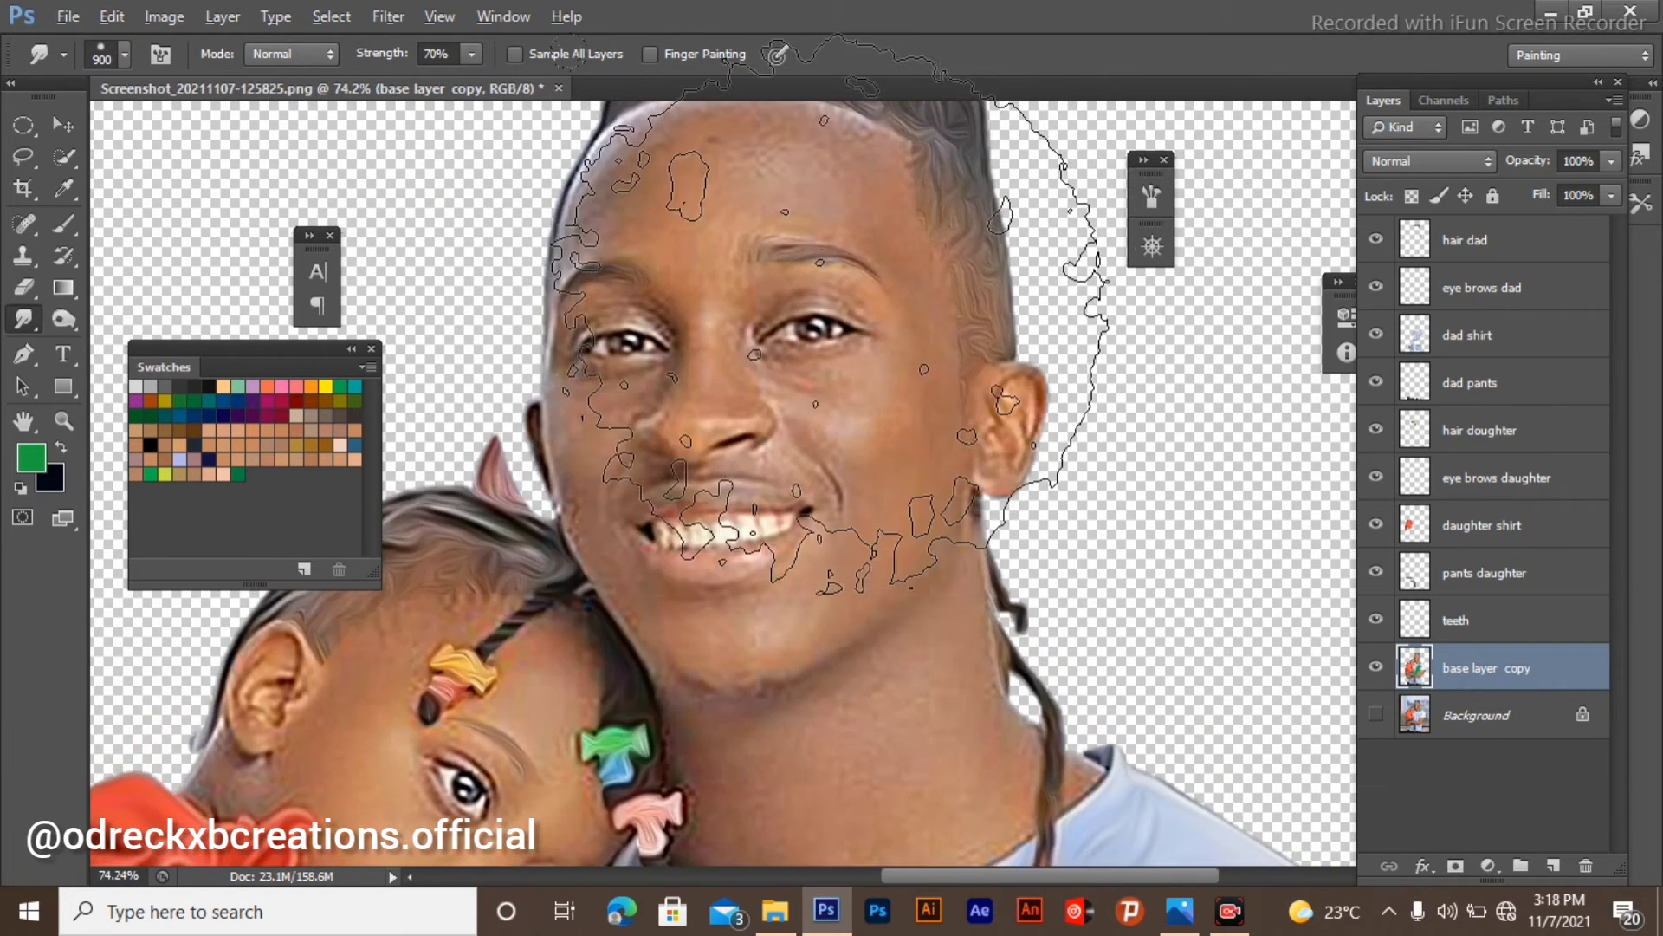
# Reduce the Smudge brush to 250 px for working on the man's forehead.
pyautogui.press('[')
pyautogui.press('[')
pyautogui.press('[')
pyautogui.press('[')
pyautogui.press('[')
pyautogui.press('[')
pyautogui.press('[')
pyautogui.press('[')
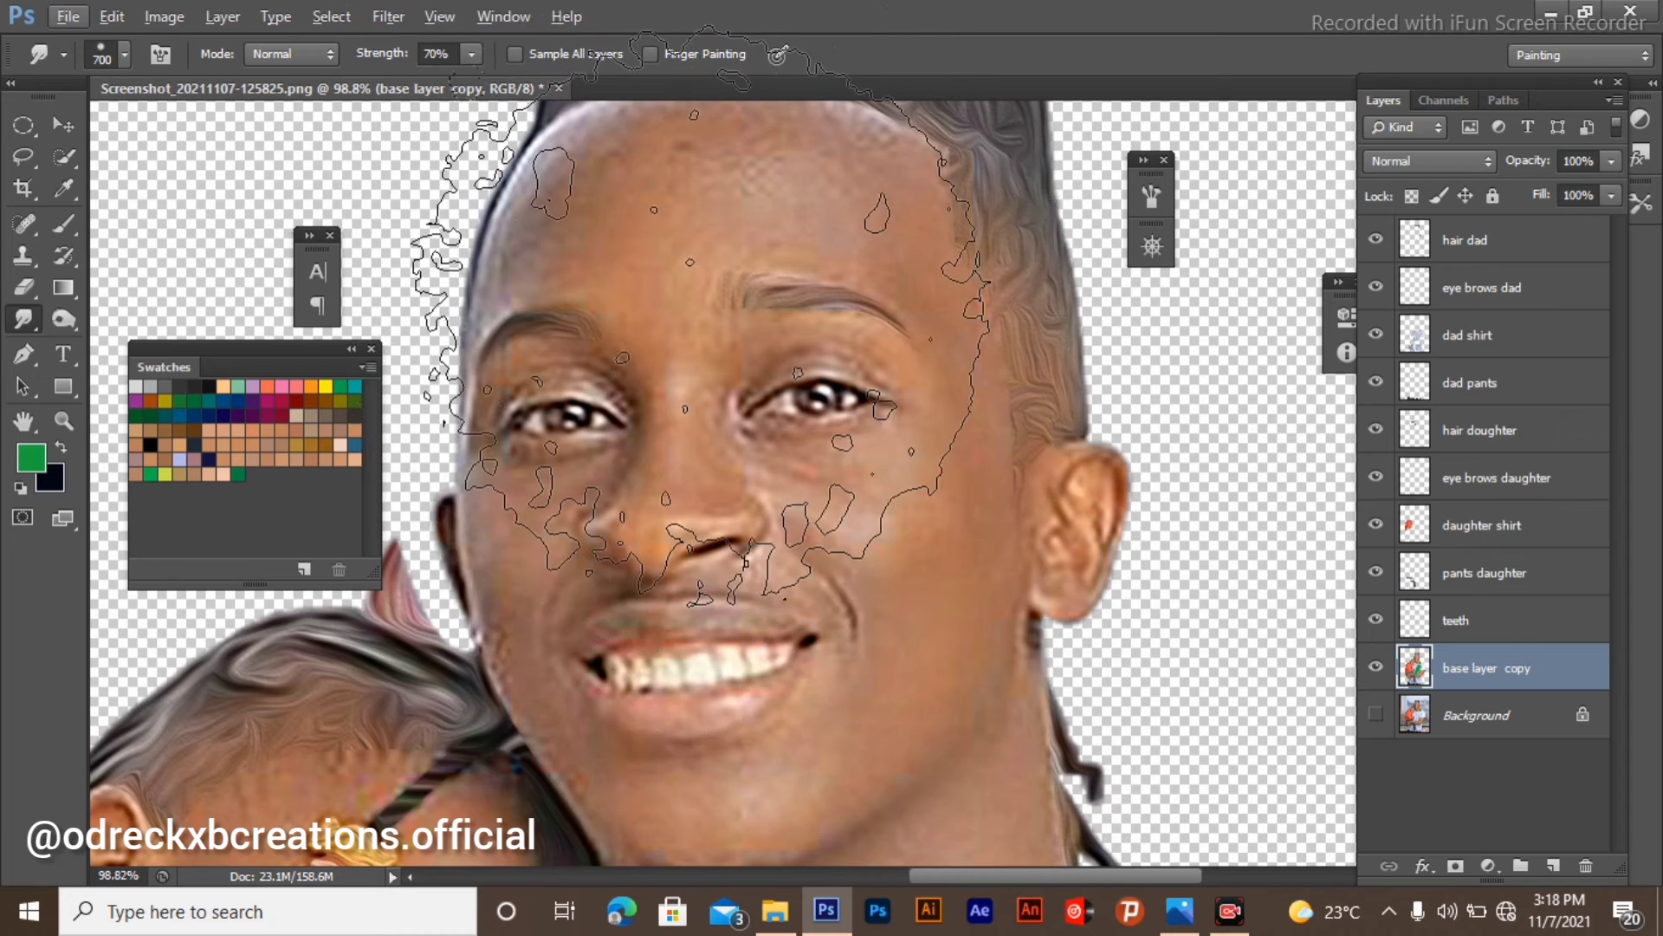
pyautogui.scroll(6, 593, 345)
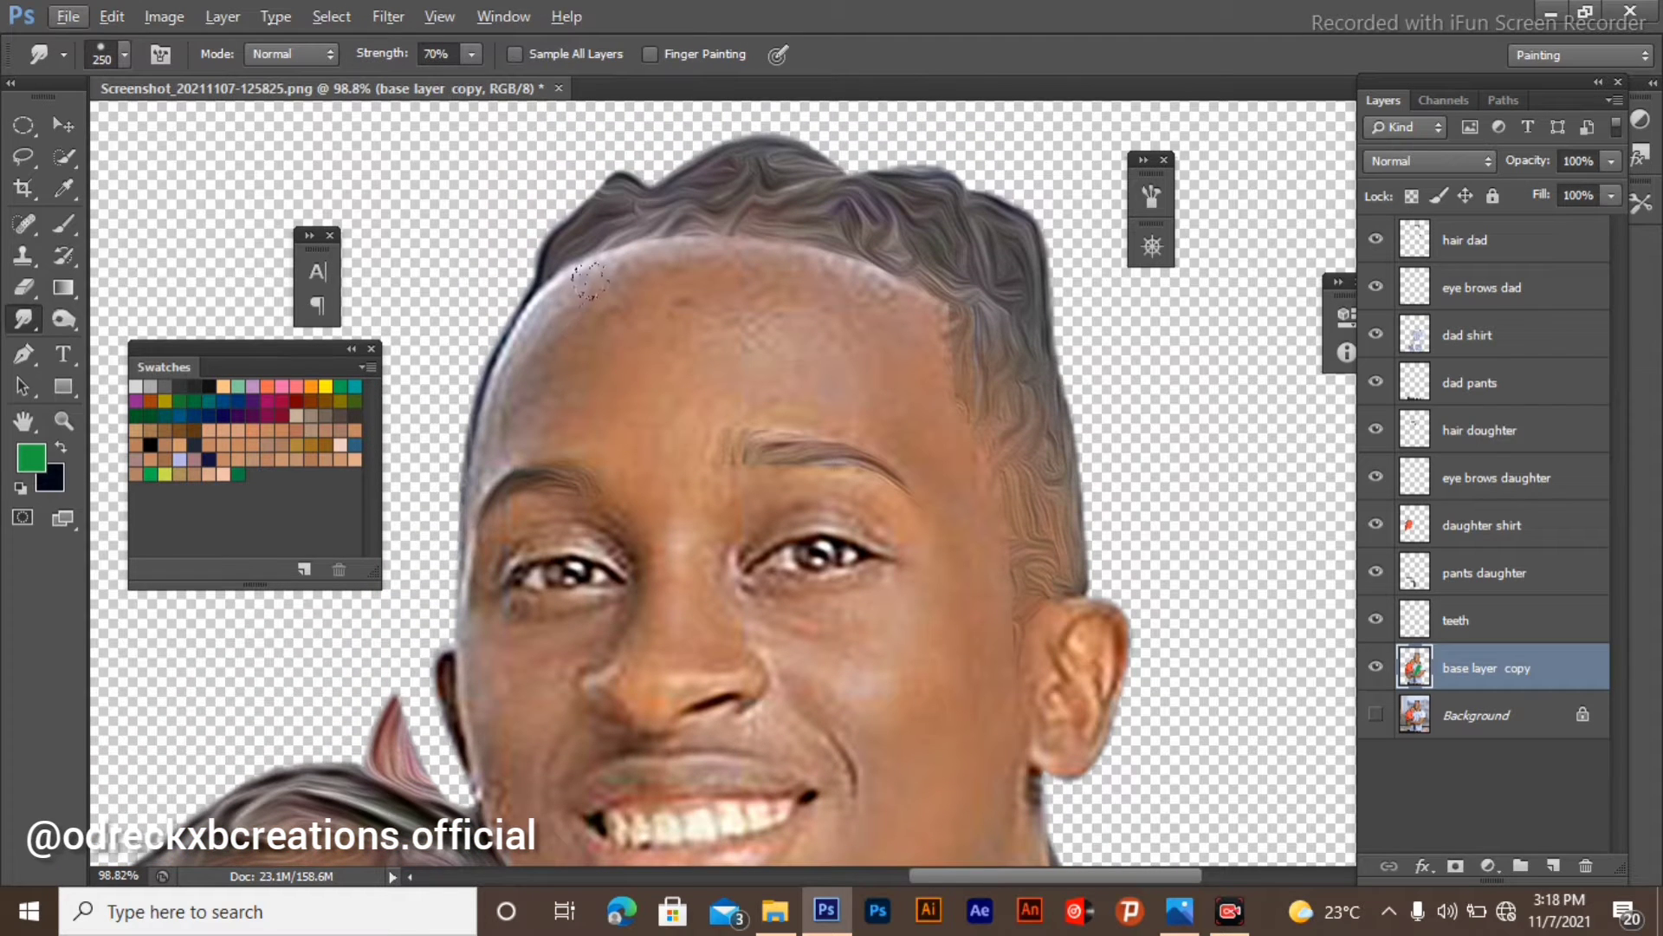
# Try smoothing the skin across the man's forehead and eye area with the Smudge tool at 70% strength.
pyautogui.moveTo(604, 270)
pyautogui.mouseDown()
pyautogui.moveTo(489, 342)
pyautogui.moveTo(510, 439)
pyautogui.moveTo(576, 476)
pyautogui.moveTo(655, 456)
pyautogui.moveTo(704, 421)
pyautogui.moveTo(668, 325)
pyautogui.mouseUp()
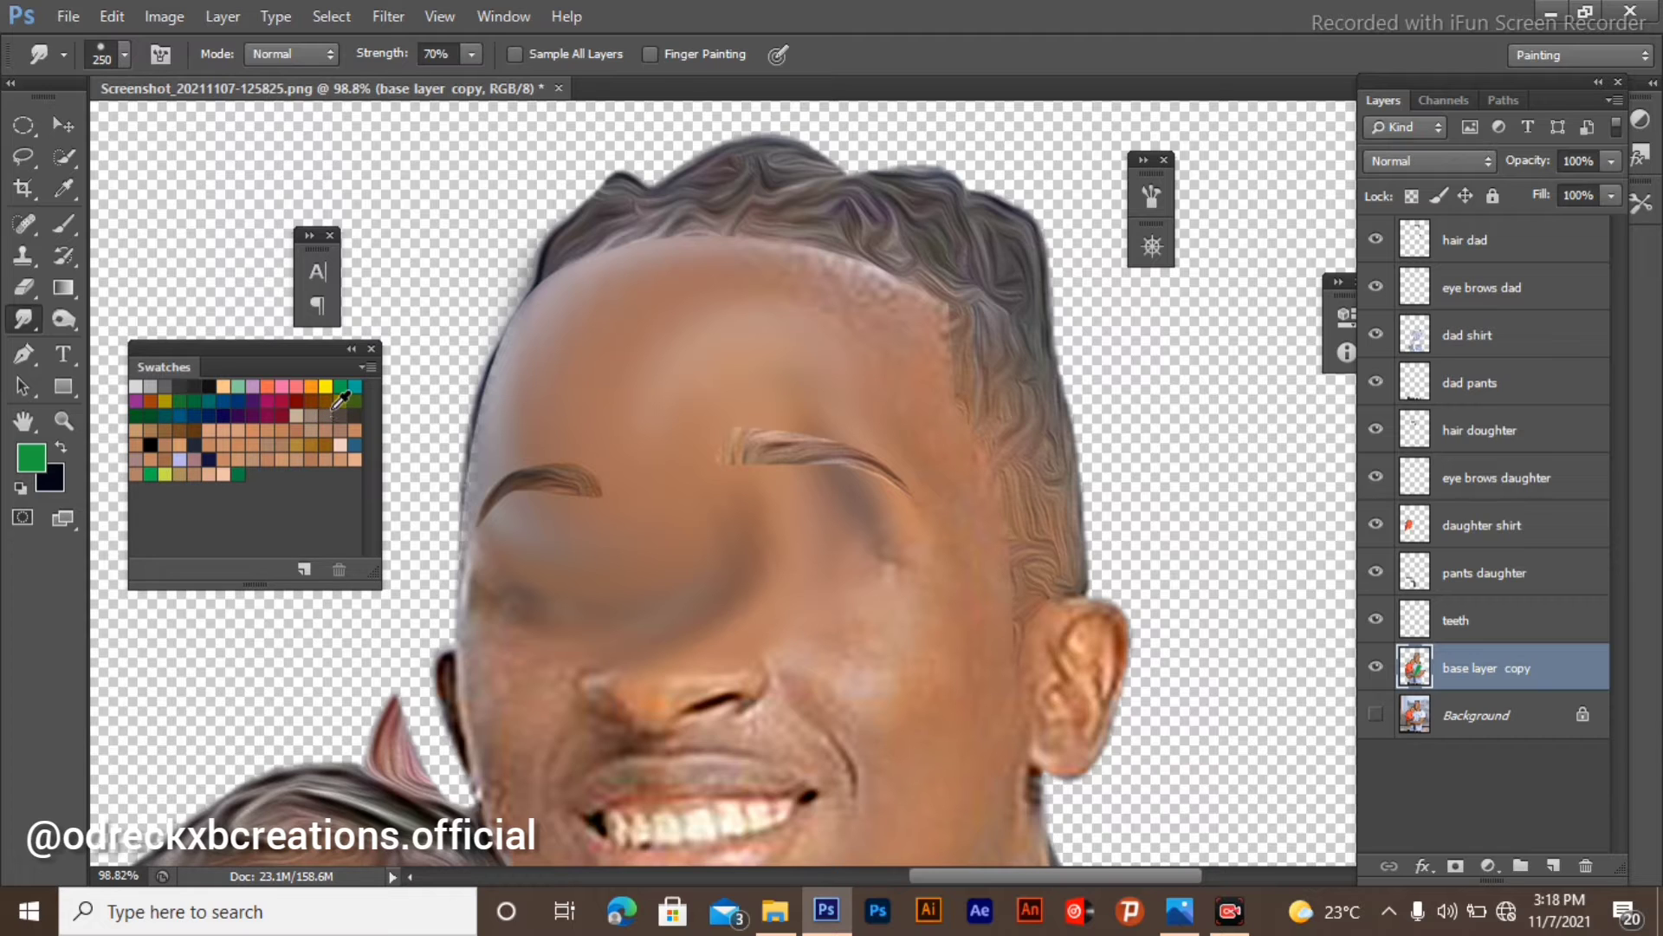
pyautogui.hotkey('ctrl', 'z')
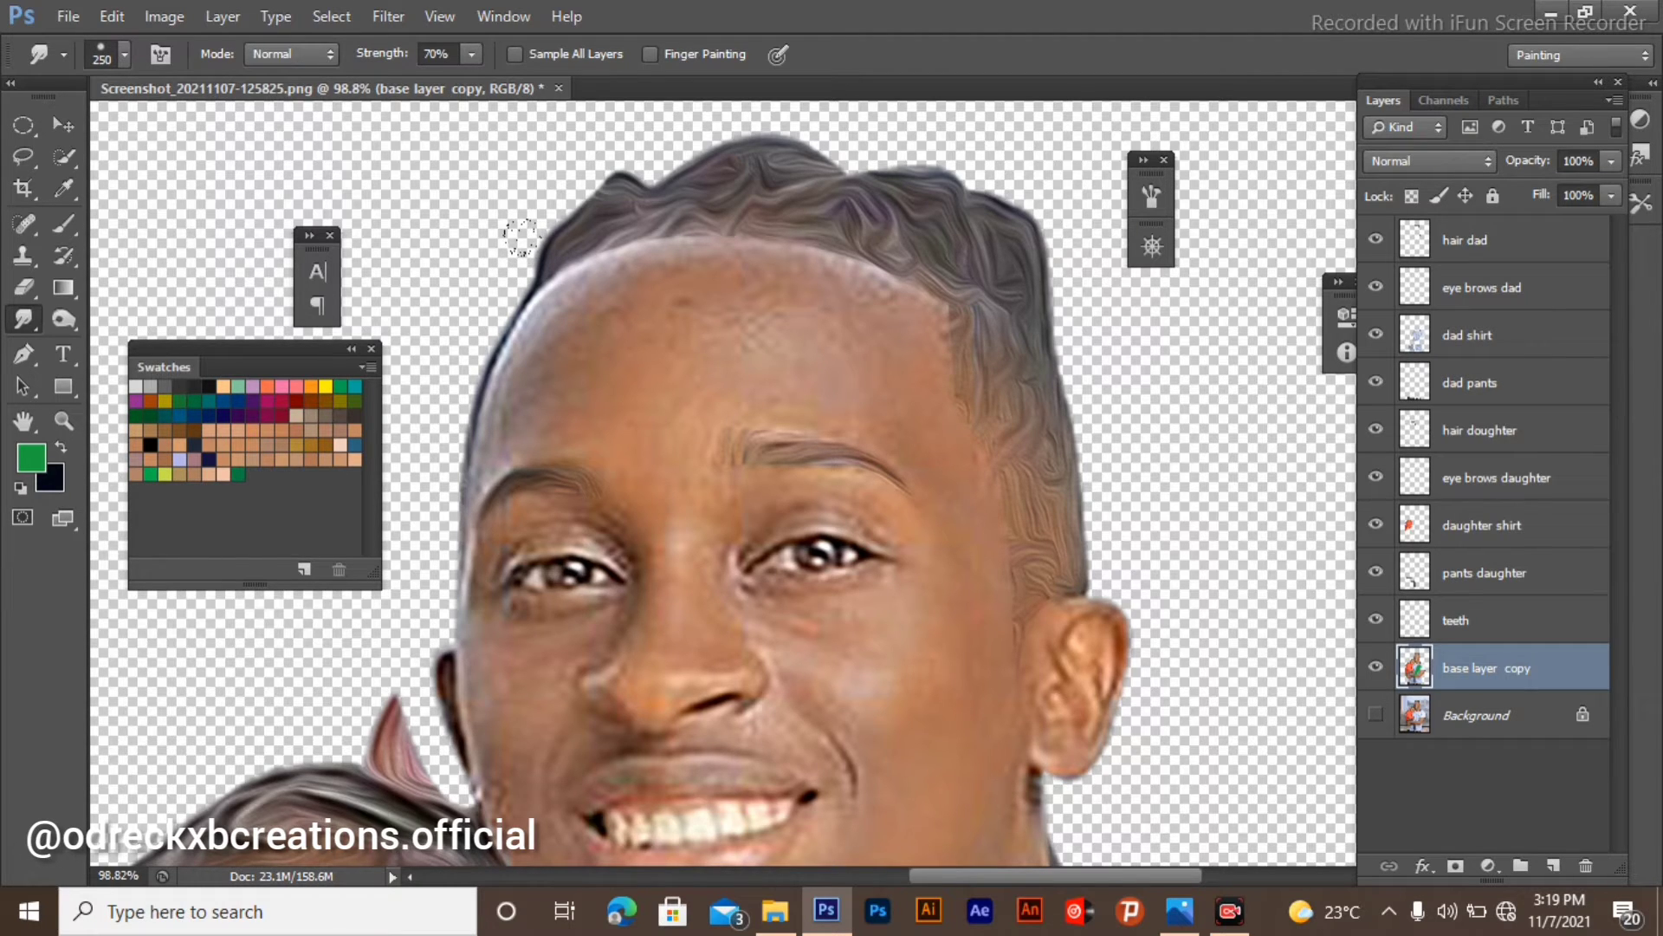
pyautogui.scroll(-2, 727, 237)
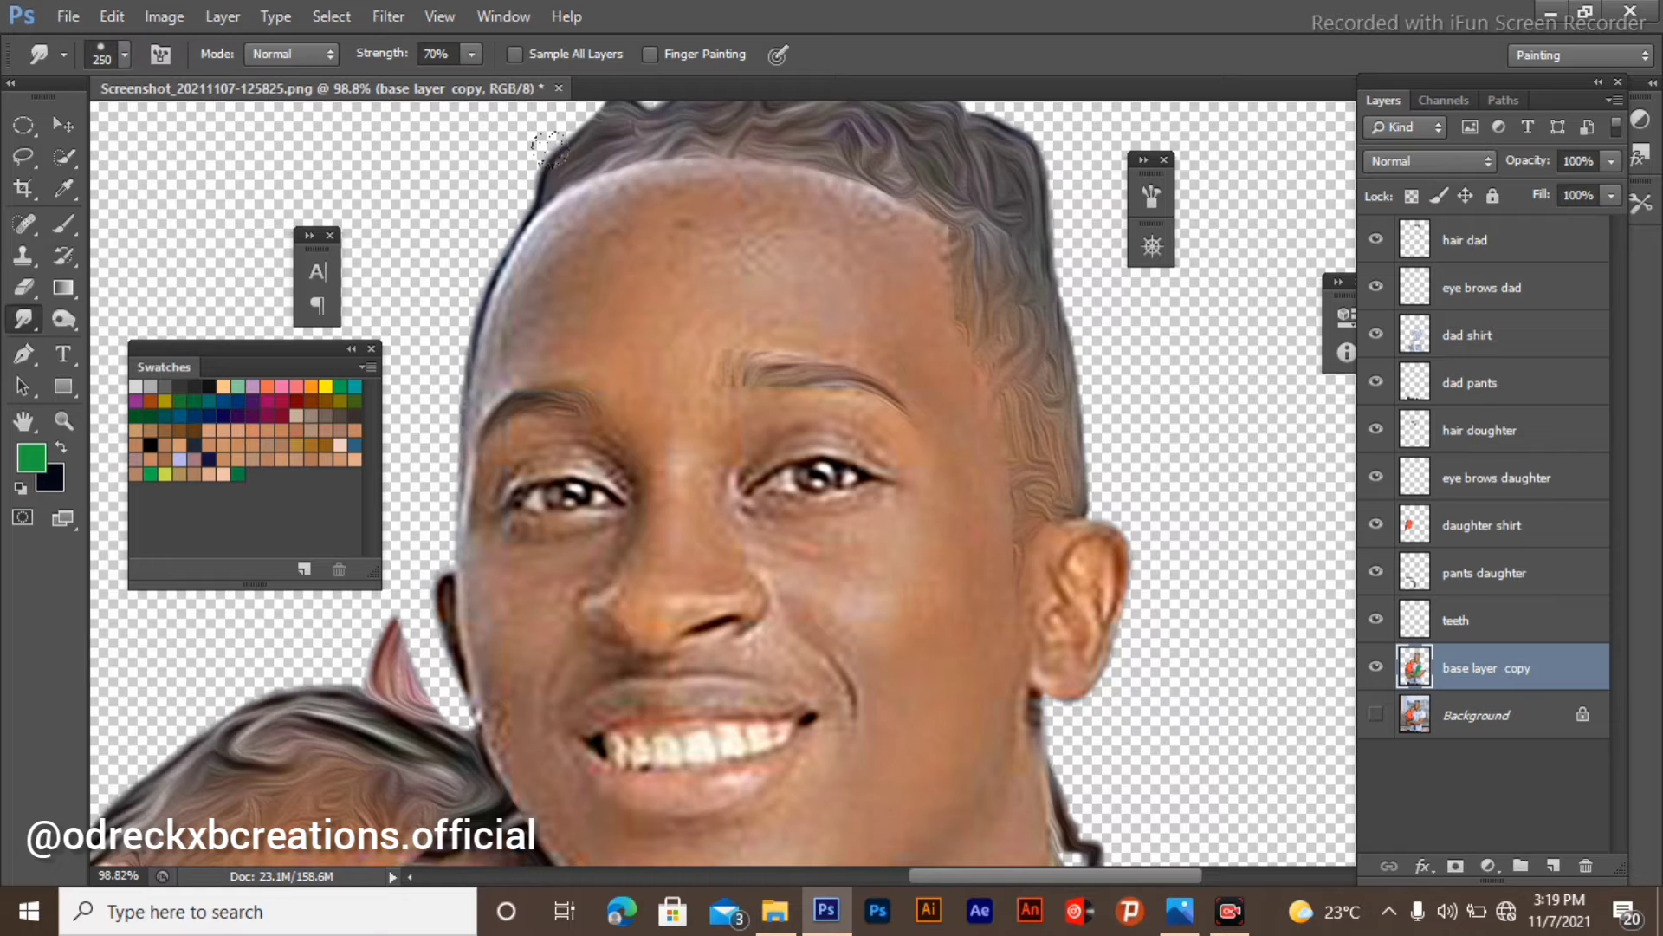
pyautogui.moveTo(728, 154)
pyautogui.mouseDown()
pyautogui.moveTo(565, 177)
pyautogui.moveTo(496, 284)
pyautogui.moveTo(583, 424)
pyautogui.moveTo(677, 409)
pyautogui.moveTo(699, 300)
pyautogui.moveTo(594, 221)
pyautogui.mouseUp()
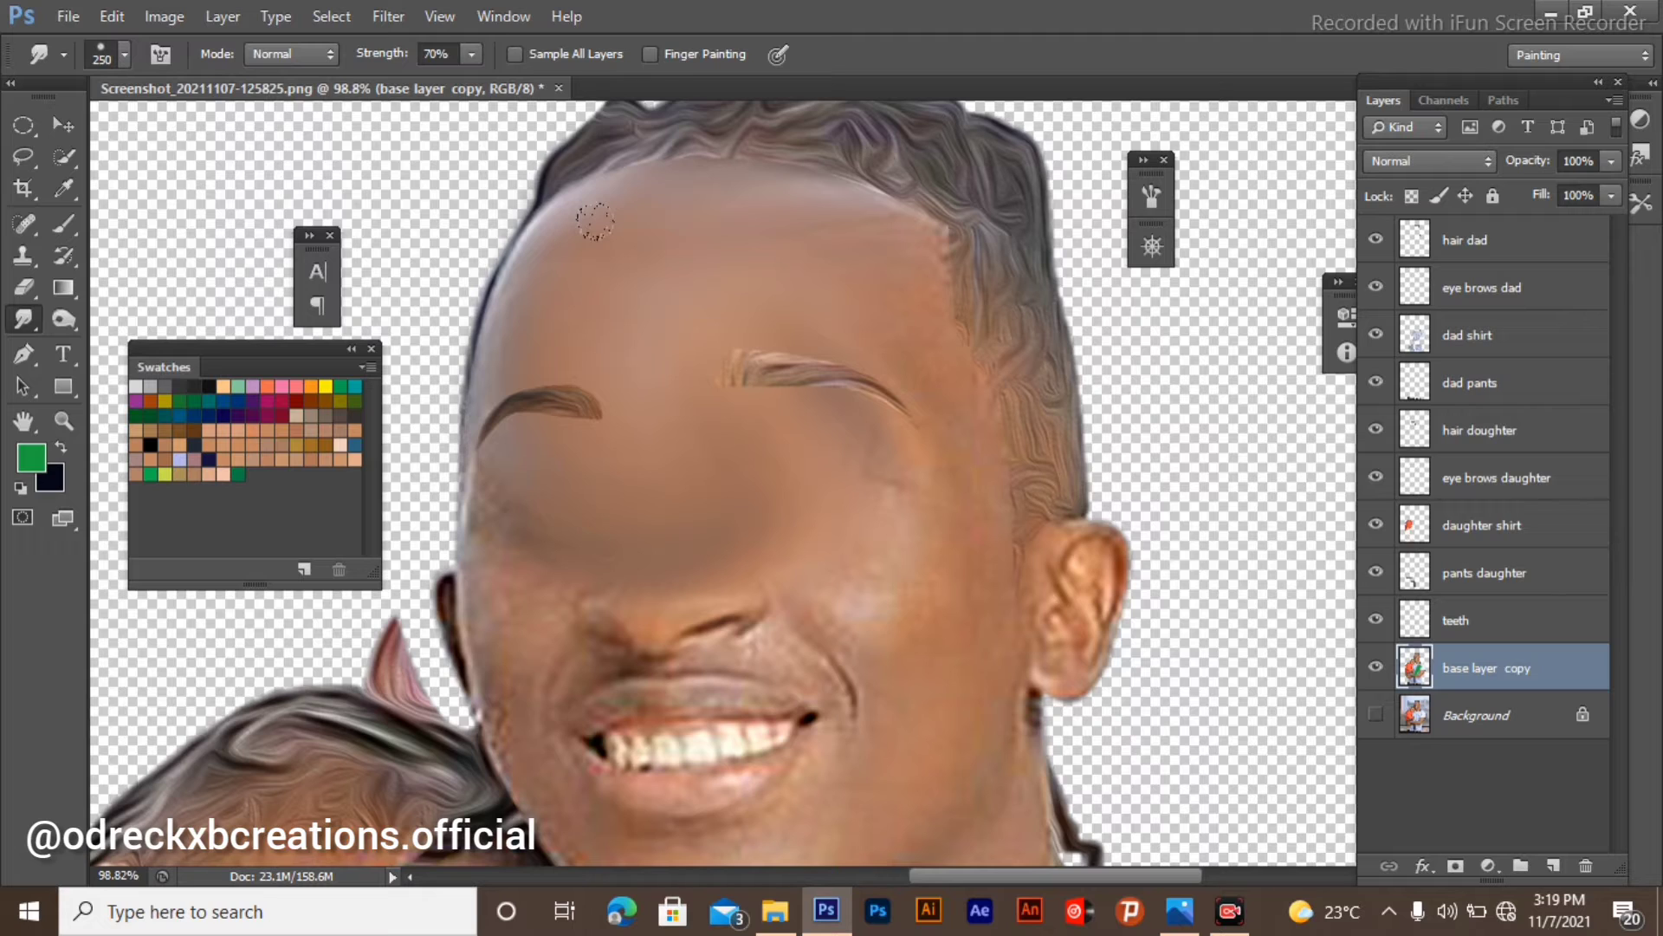
pyautogui.hotkey('ctrl', 'z')
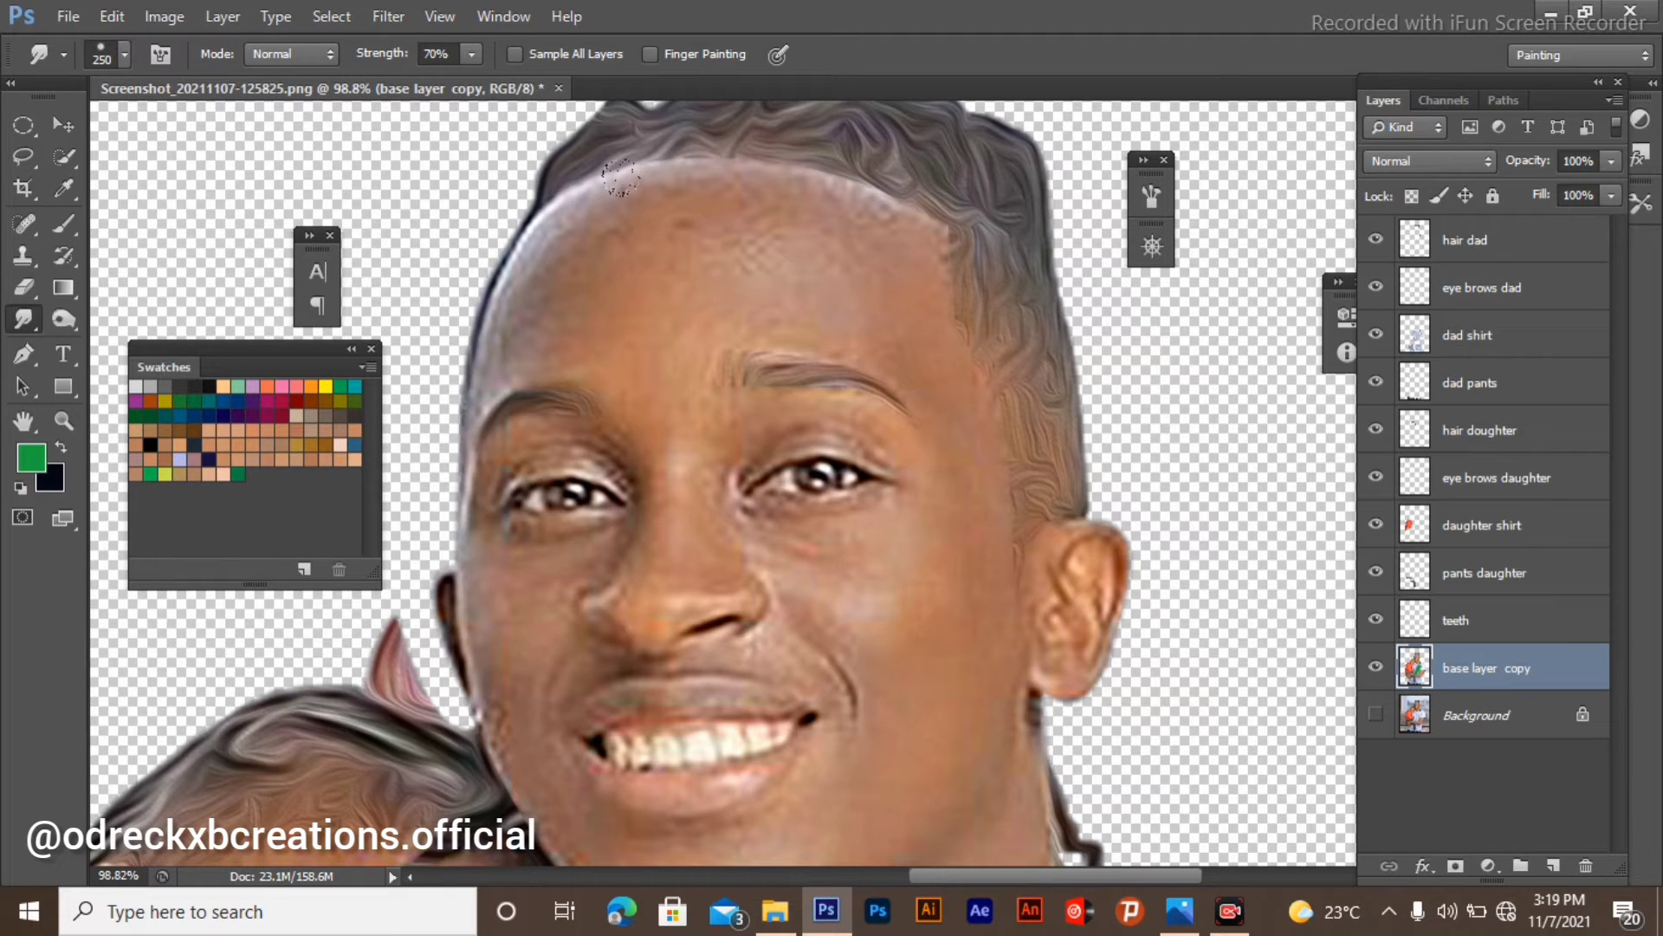
# Set the Smudge tool's strength to 25% for blending the skin of the man's face.
pyautogui.click(440, 54)
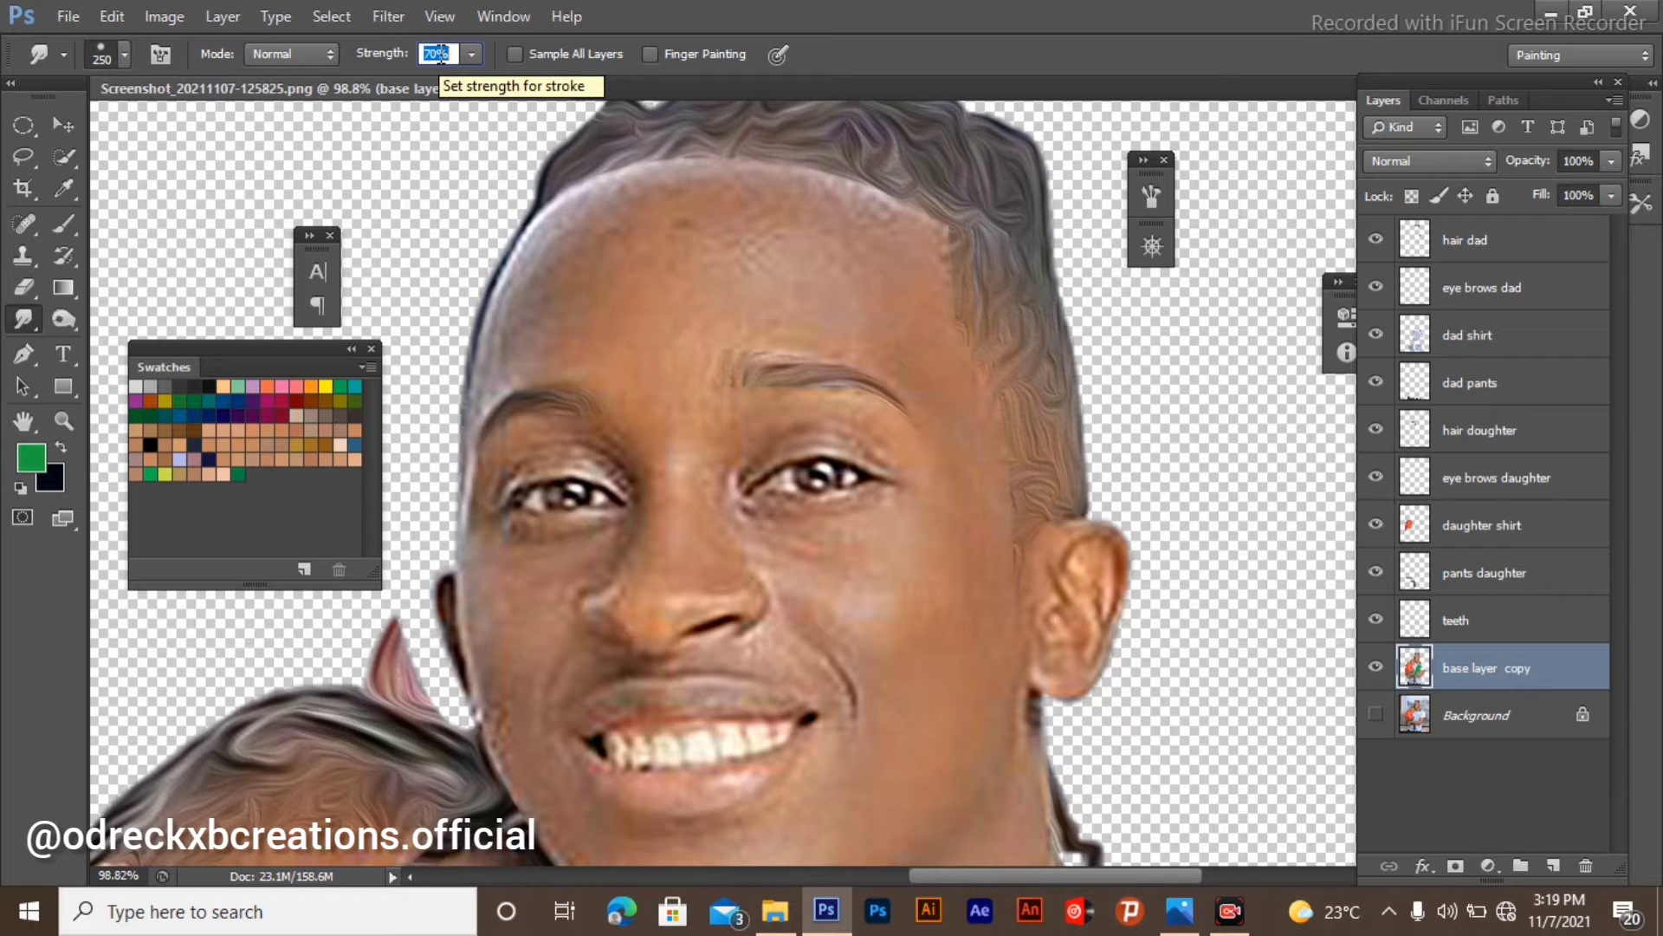
pyautogui.write('25')
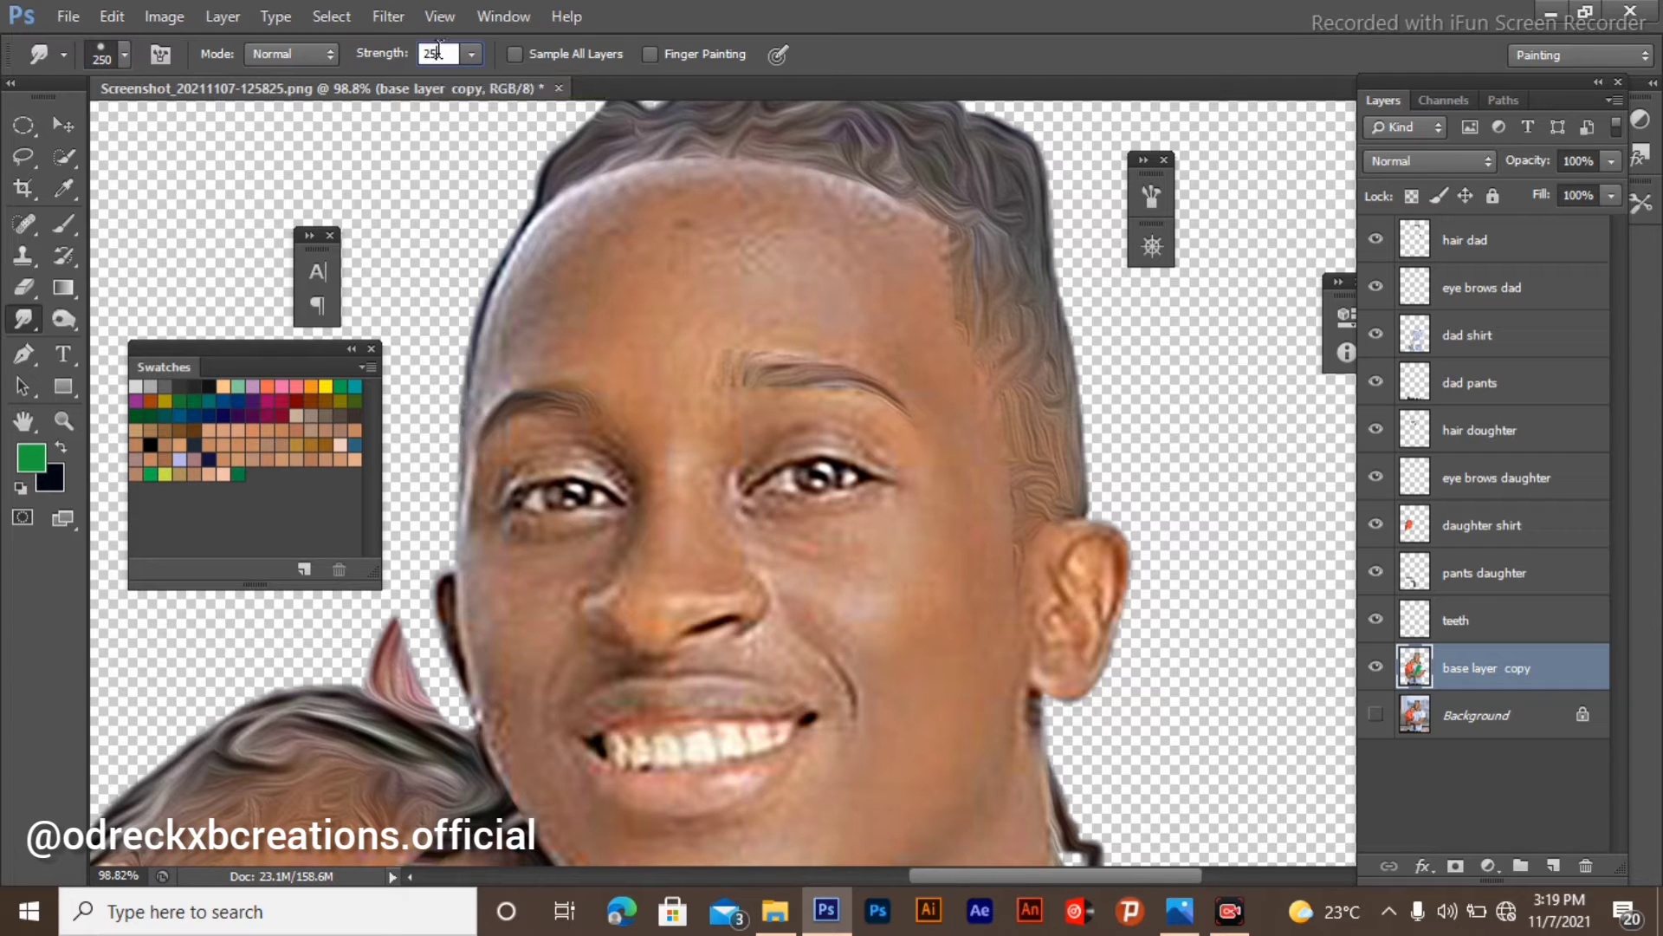
pyautogui.press('Return')
pyautogui.scroll(4, 641, 143)
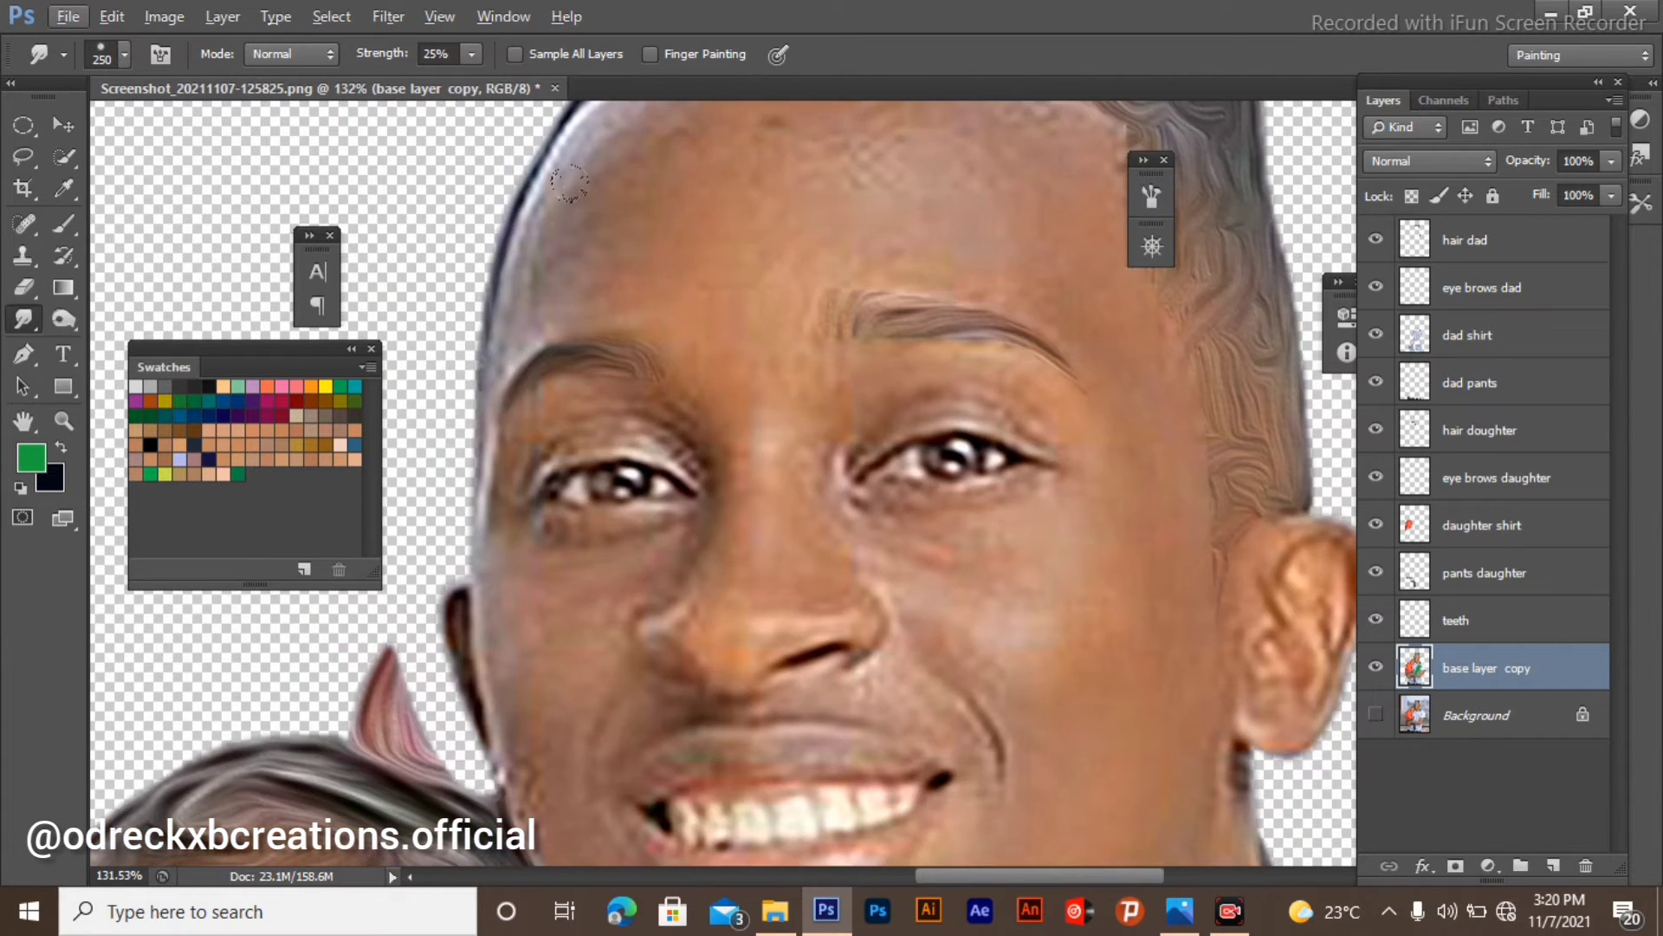
# Toggle the visibility of the base layer copy to examine which parts of the man's head it holds.
pyautogui.scroll(-3, 569, 182)
pyautogui.scroll(3, 906, 281)
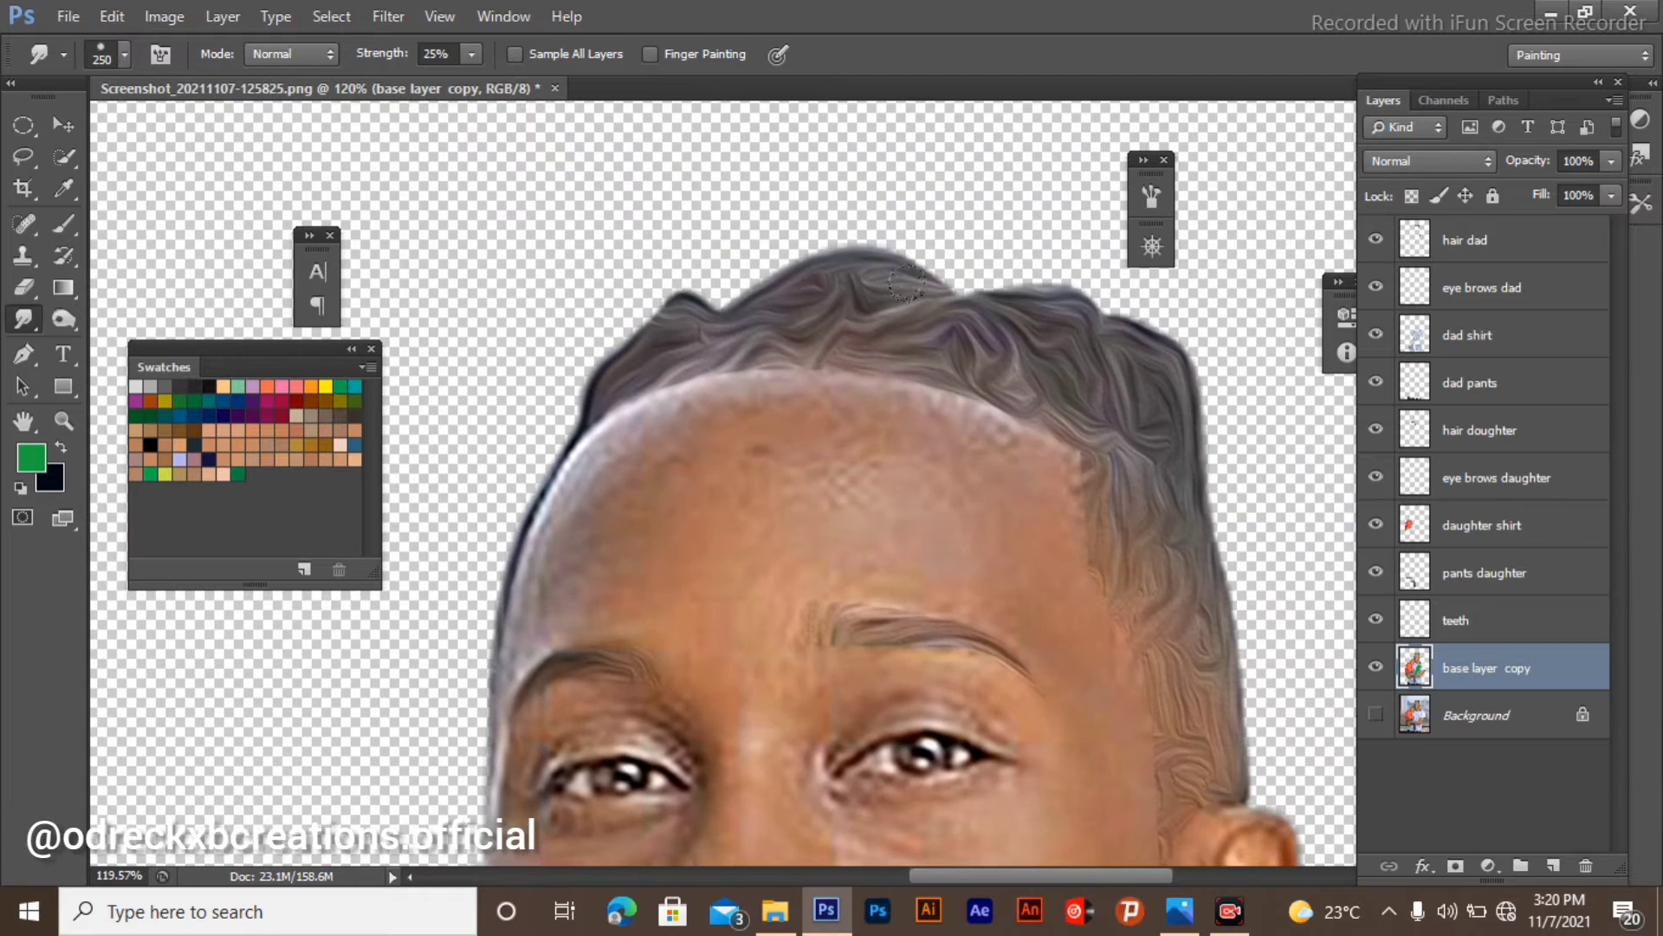
pyautogui.scroll(-3, 905, 282)
pyautogui.scroll(4, 689, 356)
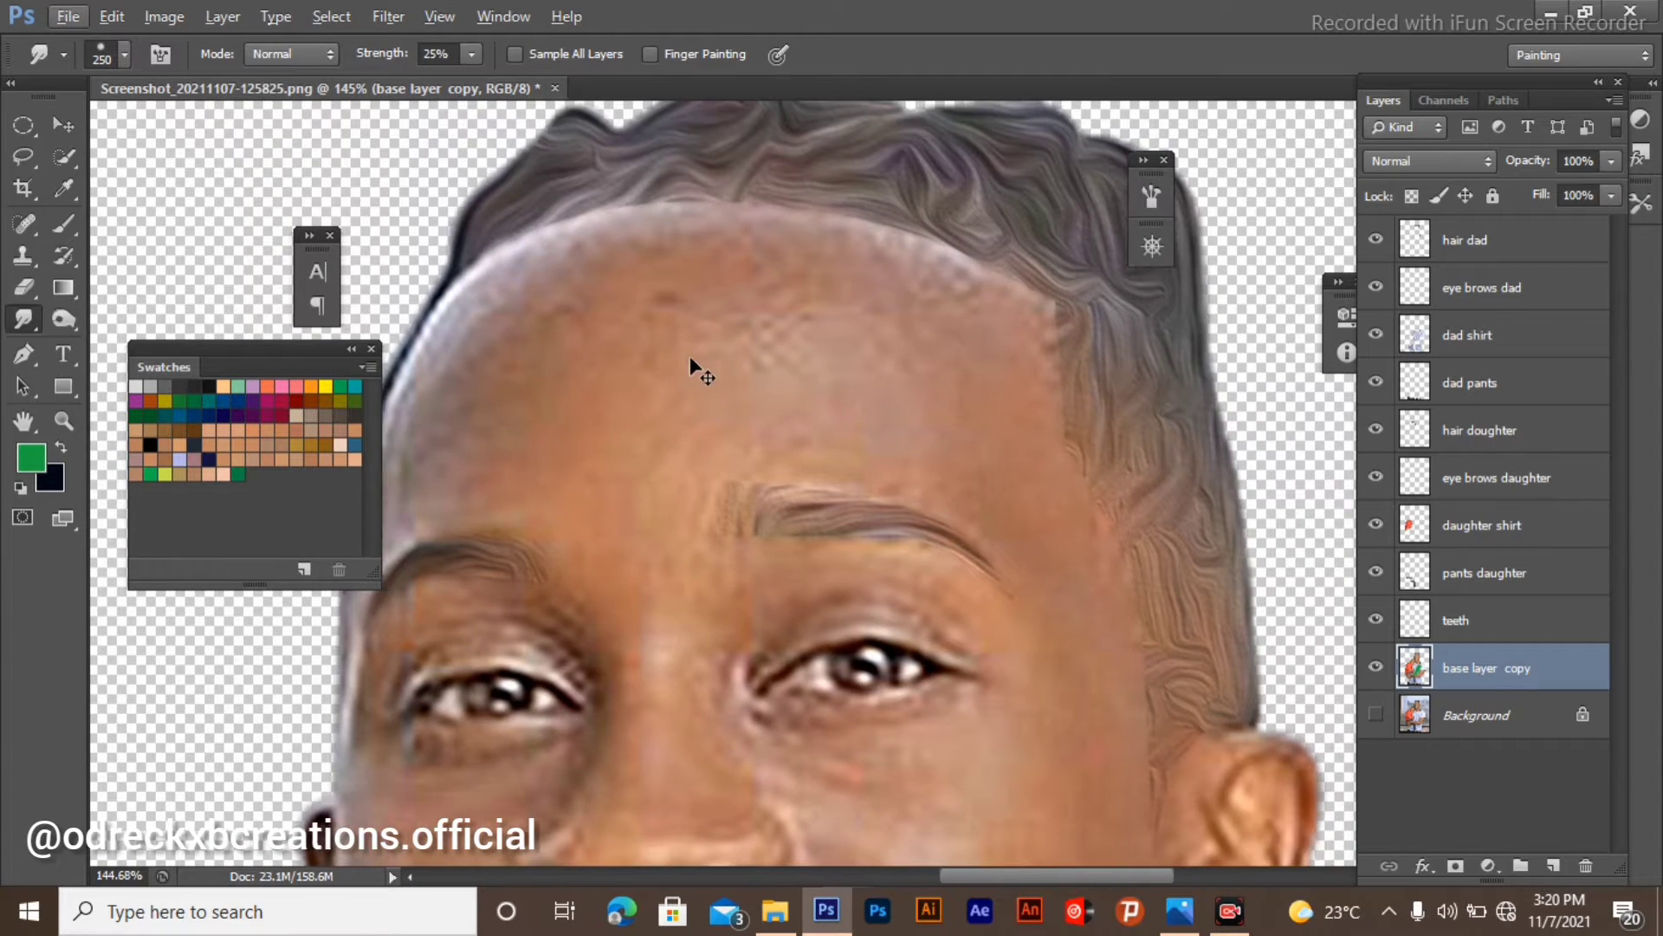
pyautogui.hscroll(-2, 689, 355)
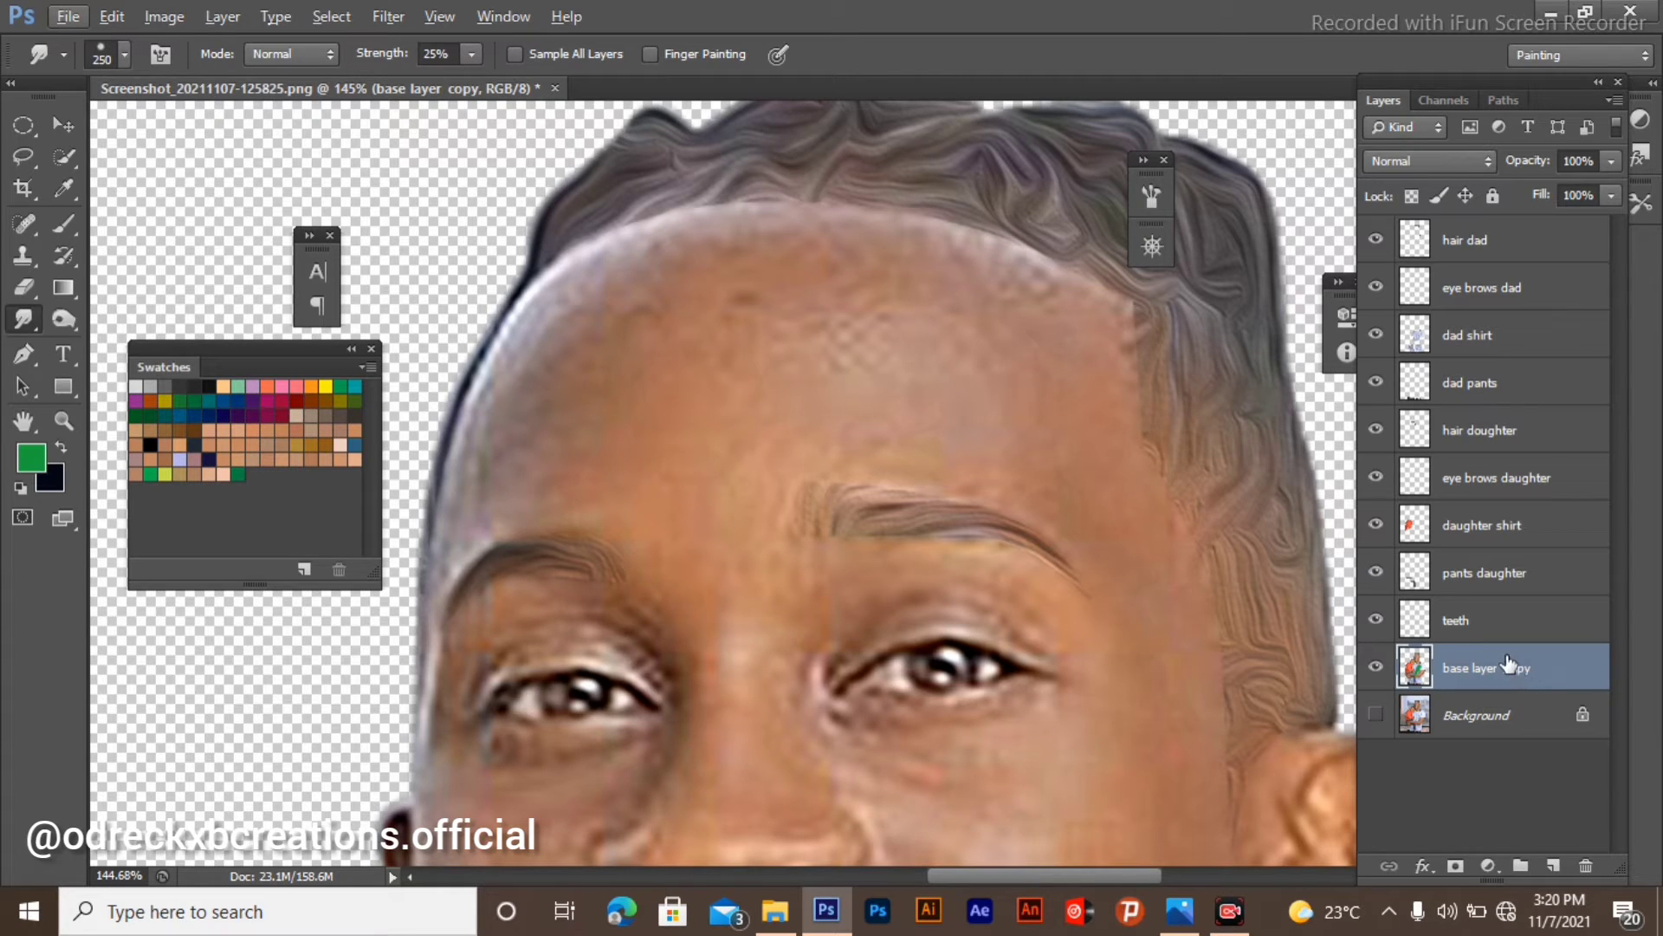
pyautogui.click(1376, 667)
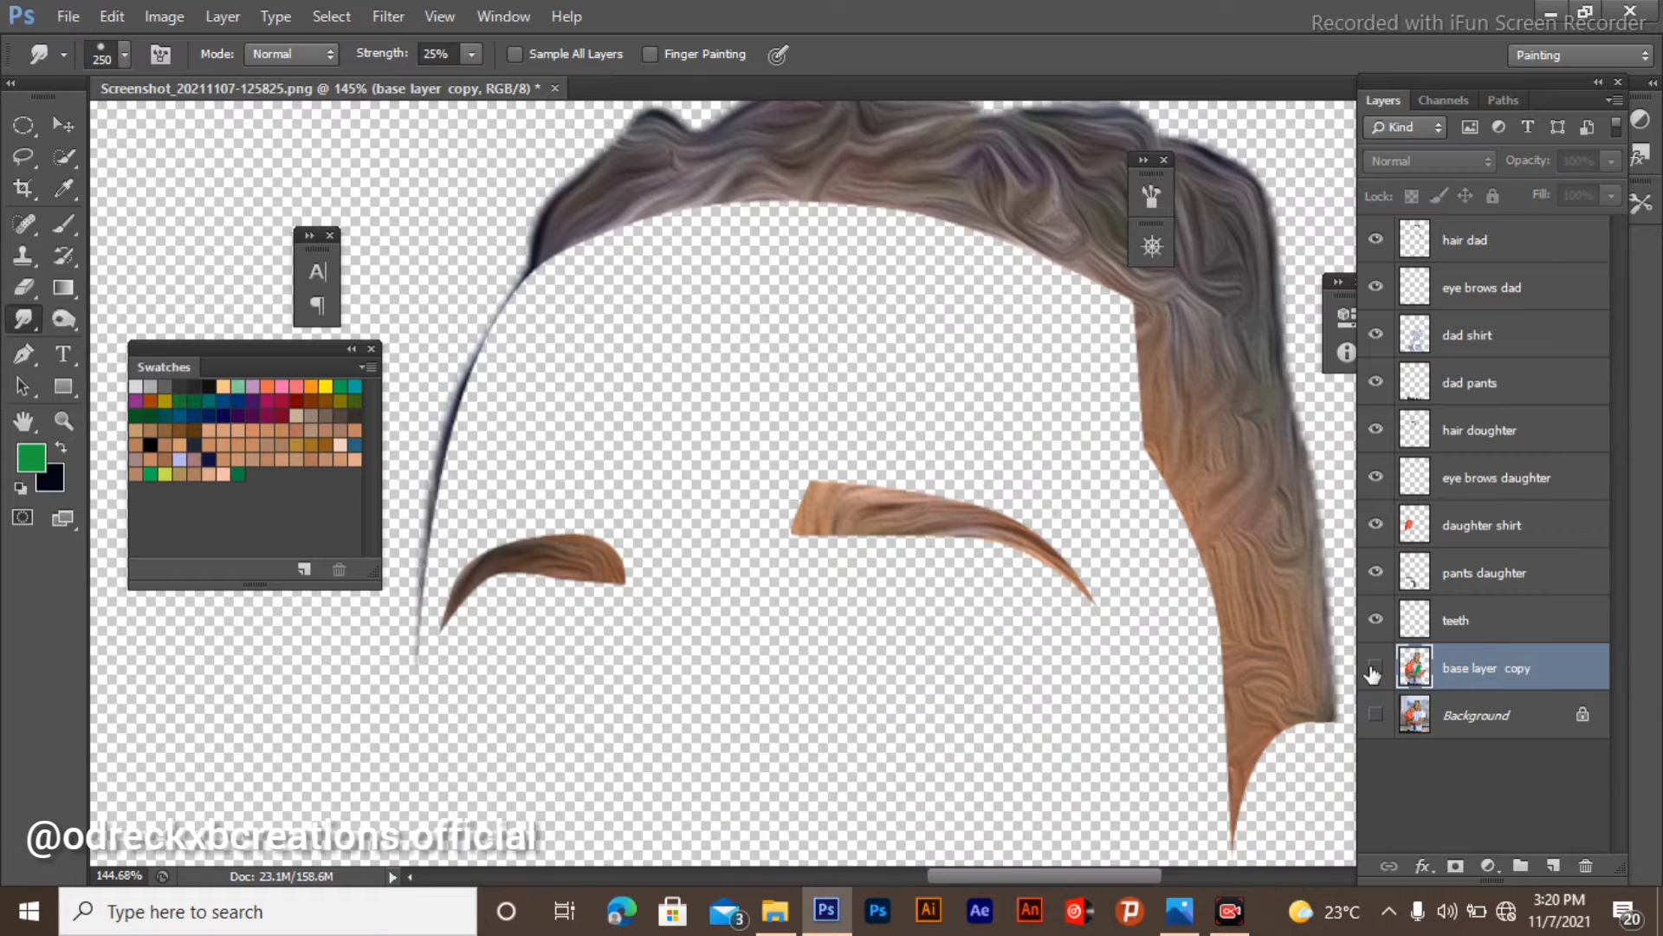
pyautogui.click(1376, 667)
pyautogui.click(1375, 667)
pyautogui.click(1375, 667)
pyautogui.click(1375, 667)
pyautogui.click(1375, 667)
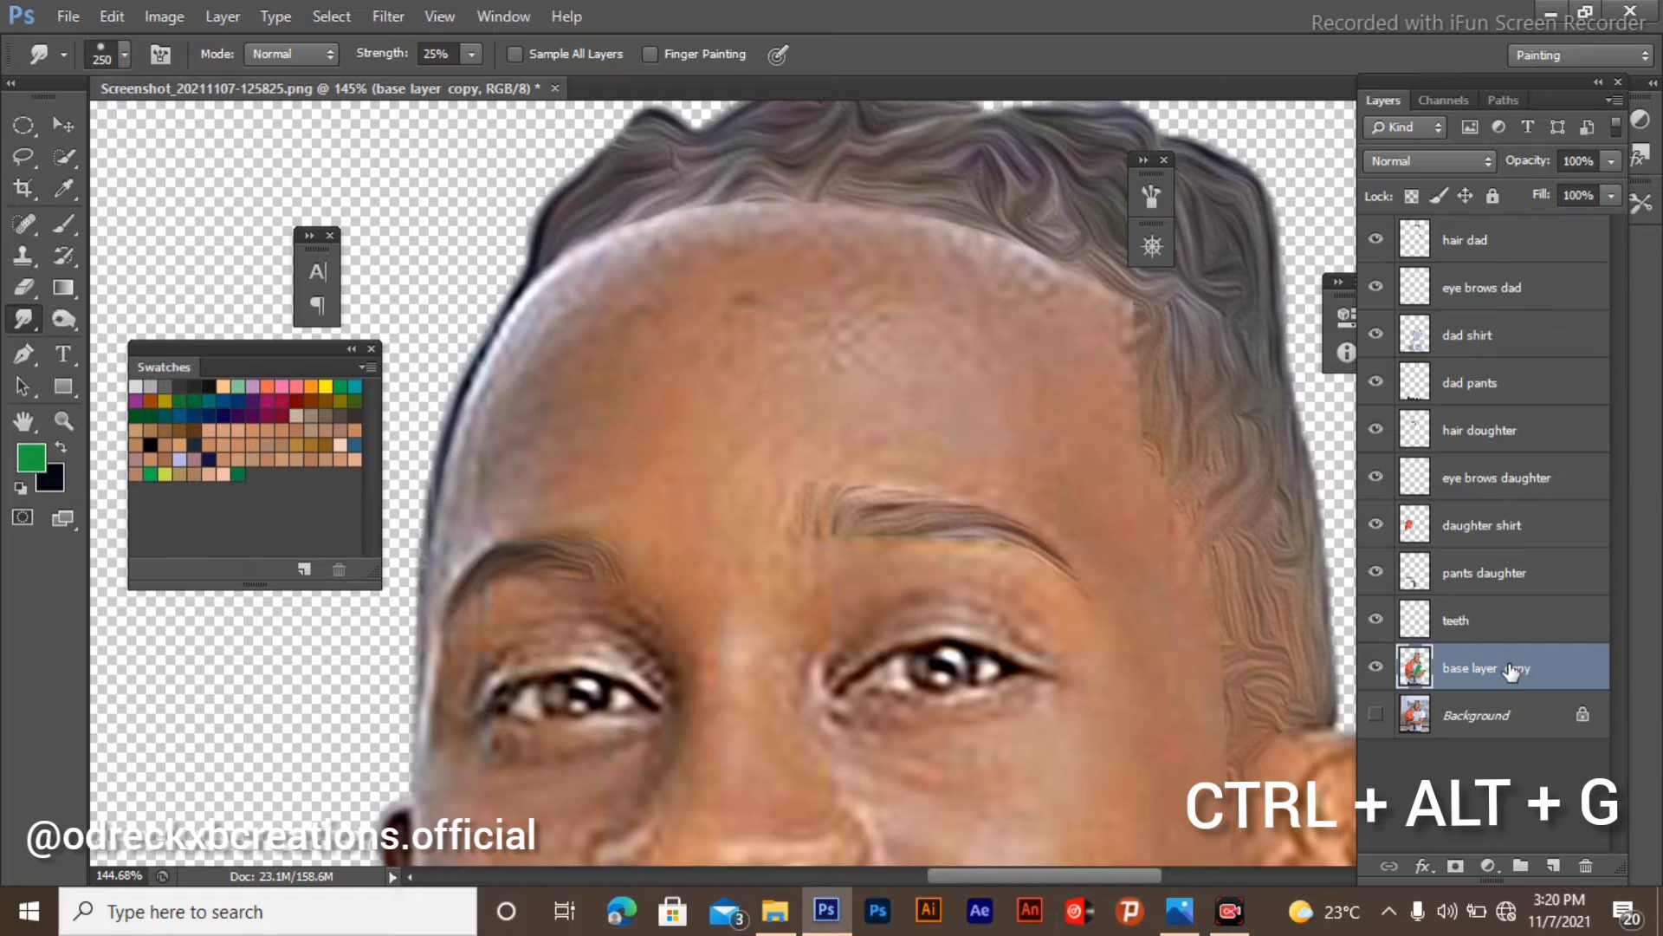
pyautogui.hotkey('ctrl', 'j')
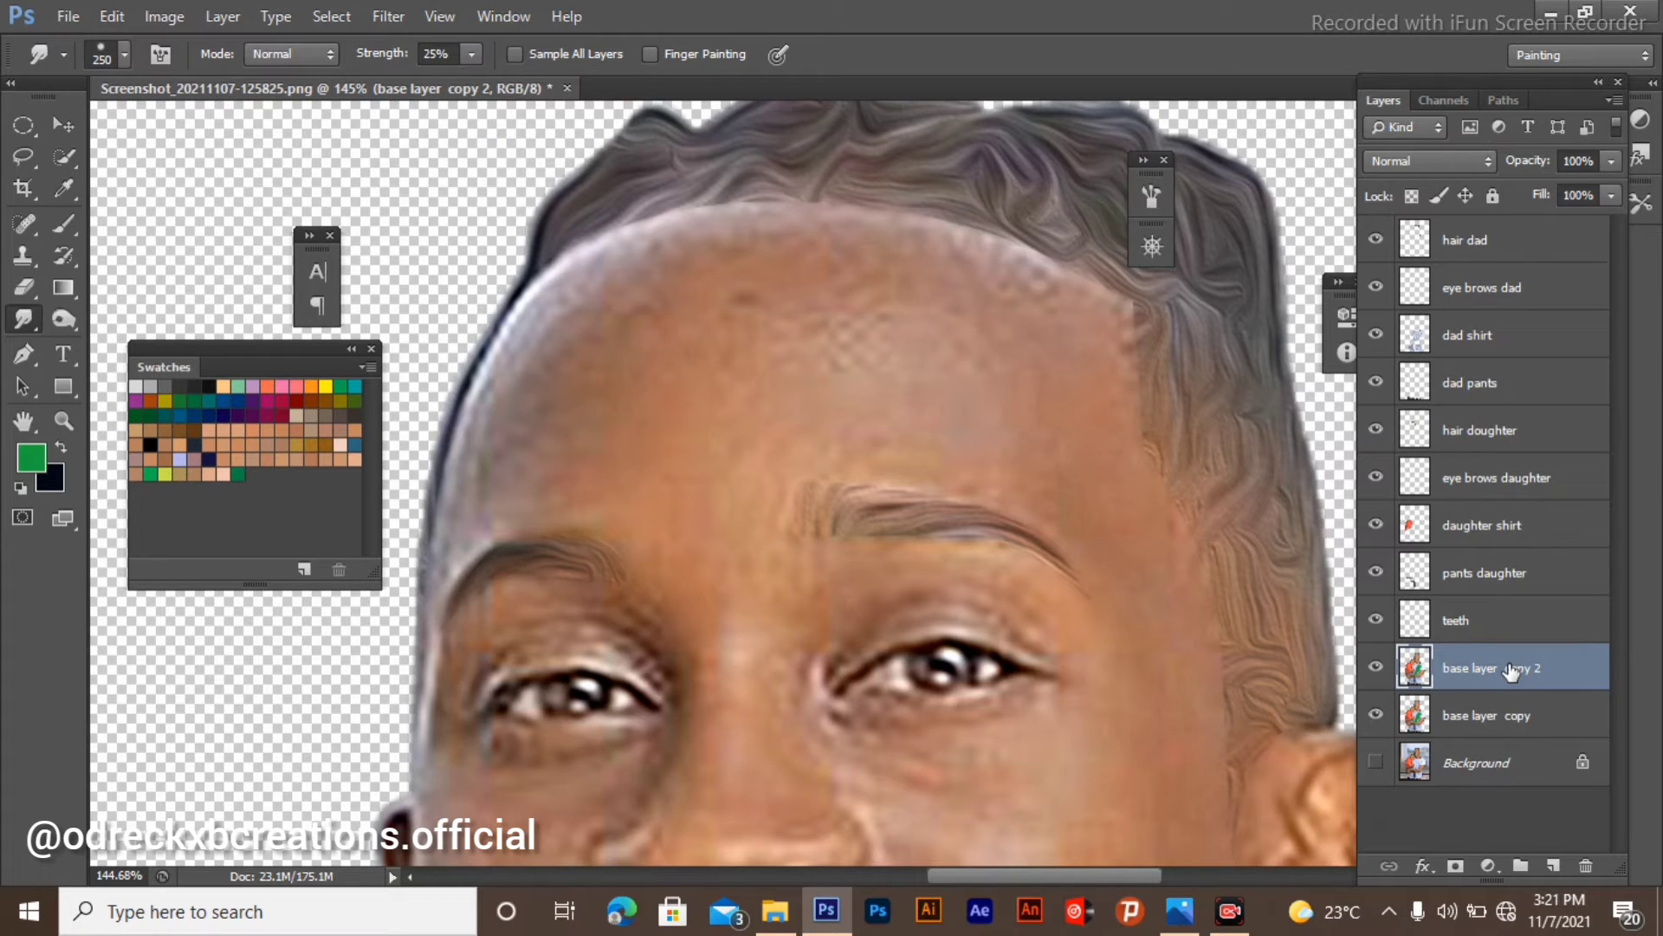
pyautogui.hotkey('ctrl', 'alt', 'g')
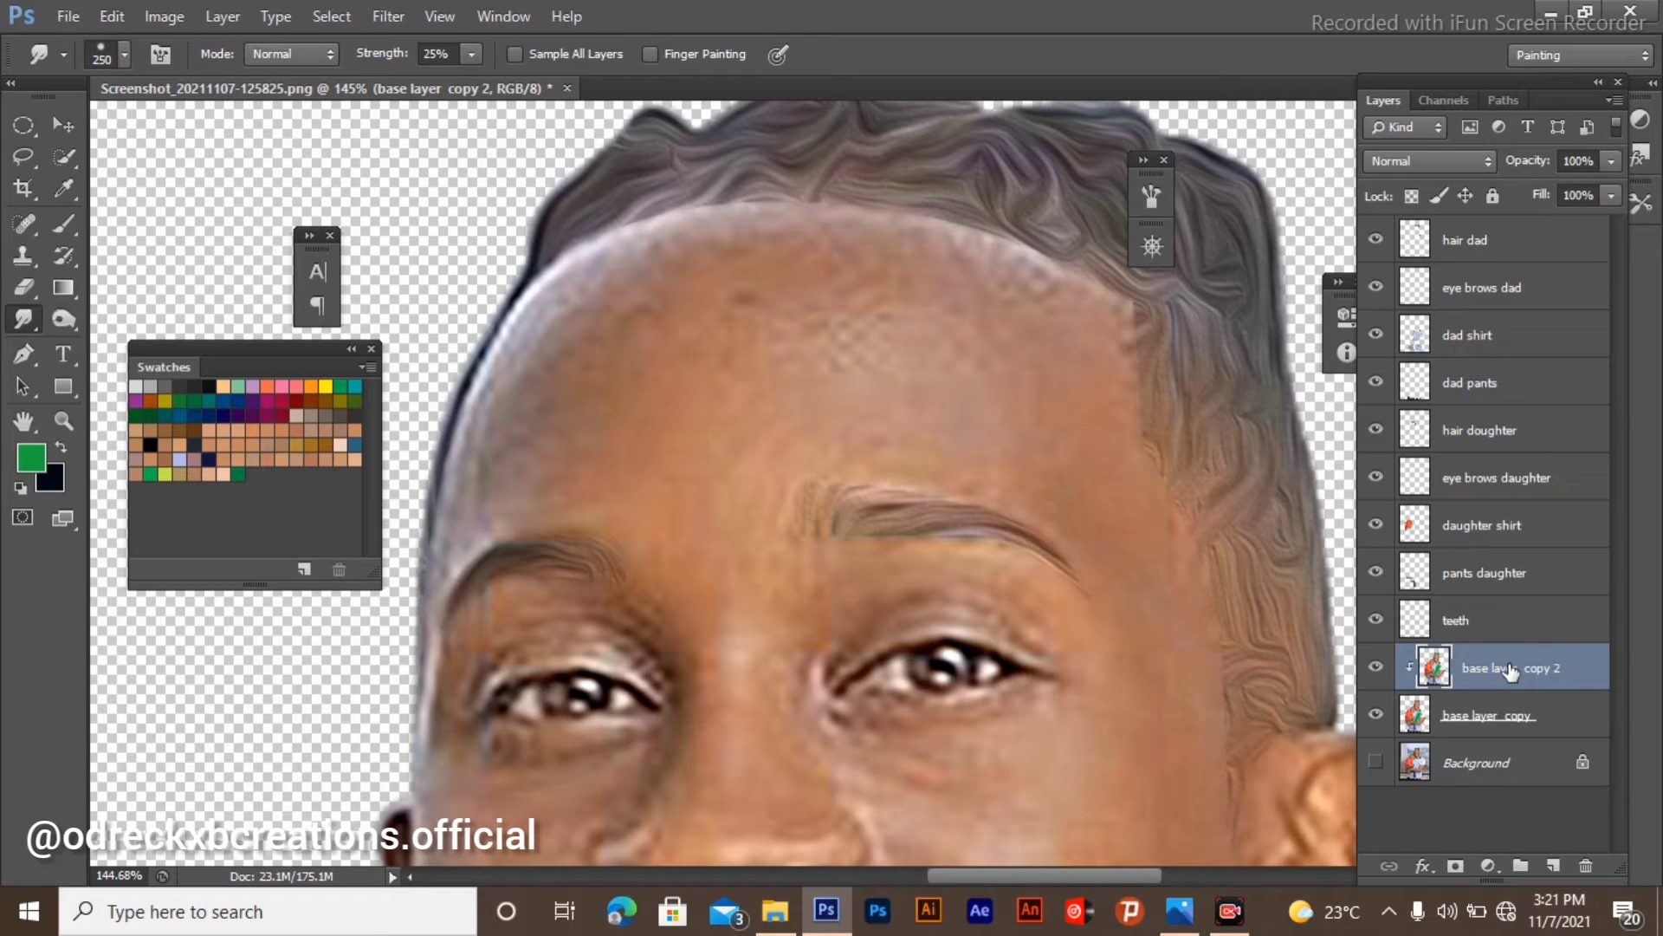
pyautogui.hotkey('ctrl', 'e')
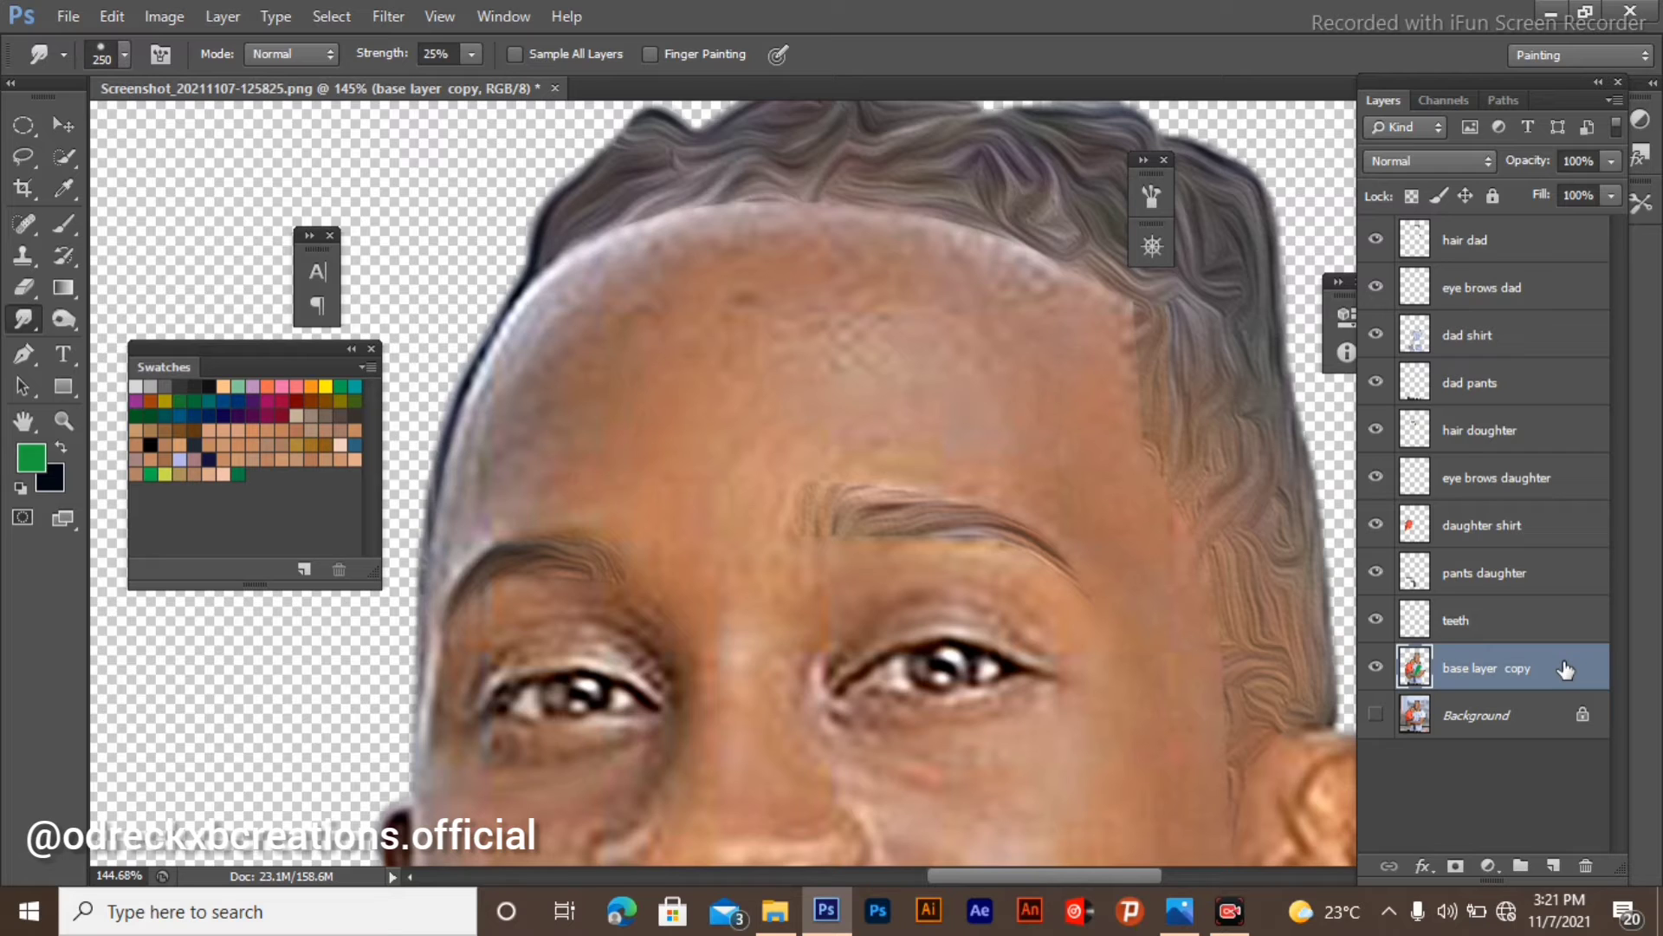
# Duplicate the base layer copy and clip the duplicate to the original with a clipping mask.
pyautogui.hotkey('ctrl', 'j')
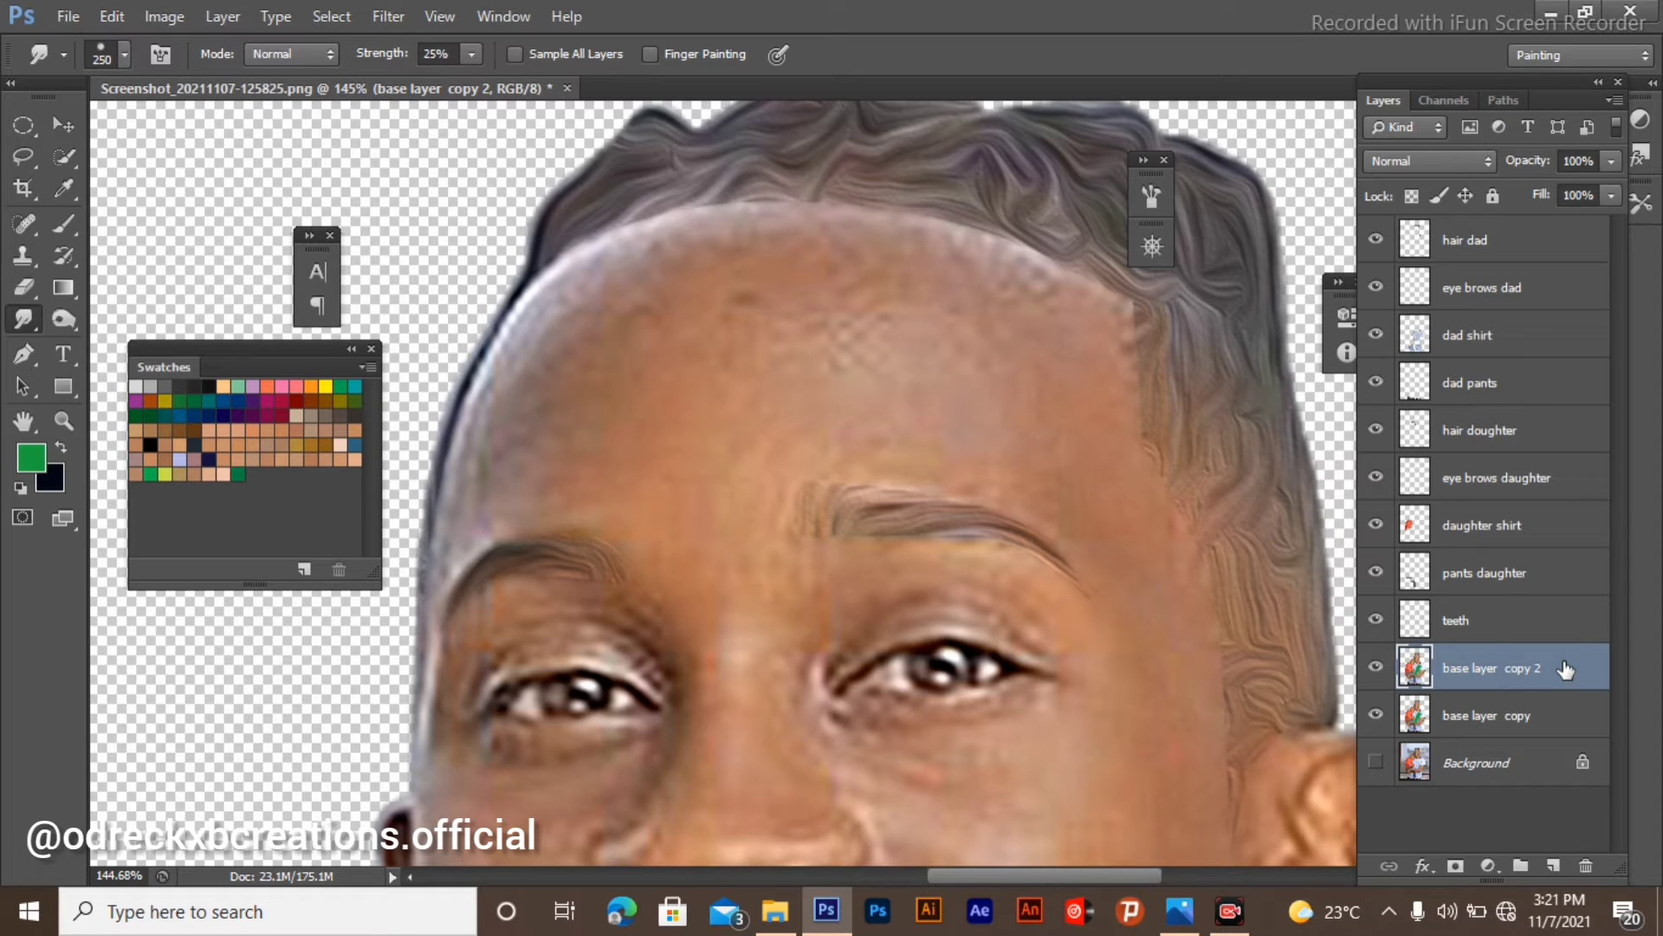
pyautogui.hotkey('ctrl', 'alt', 'g')
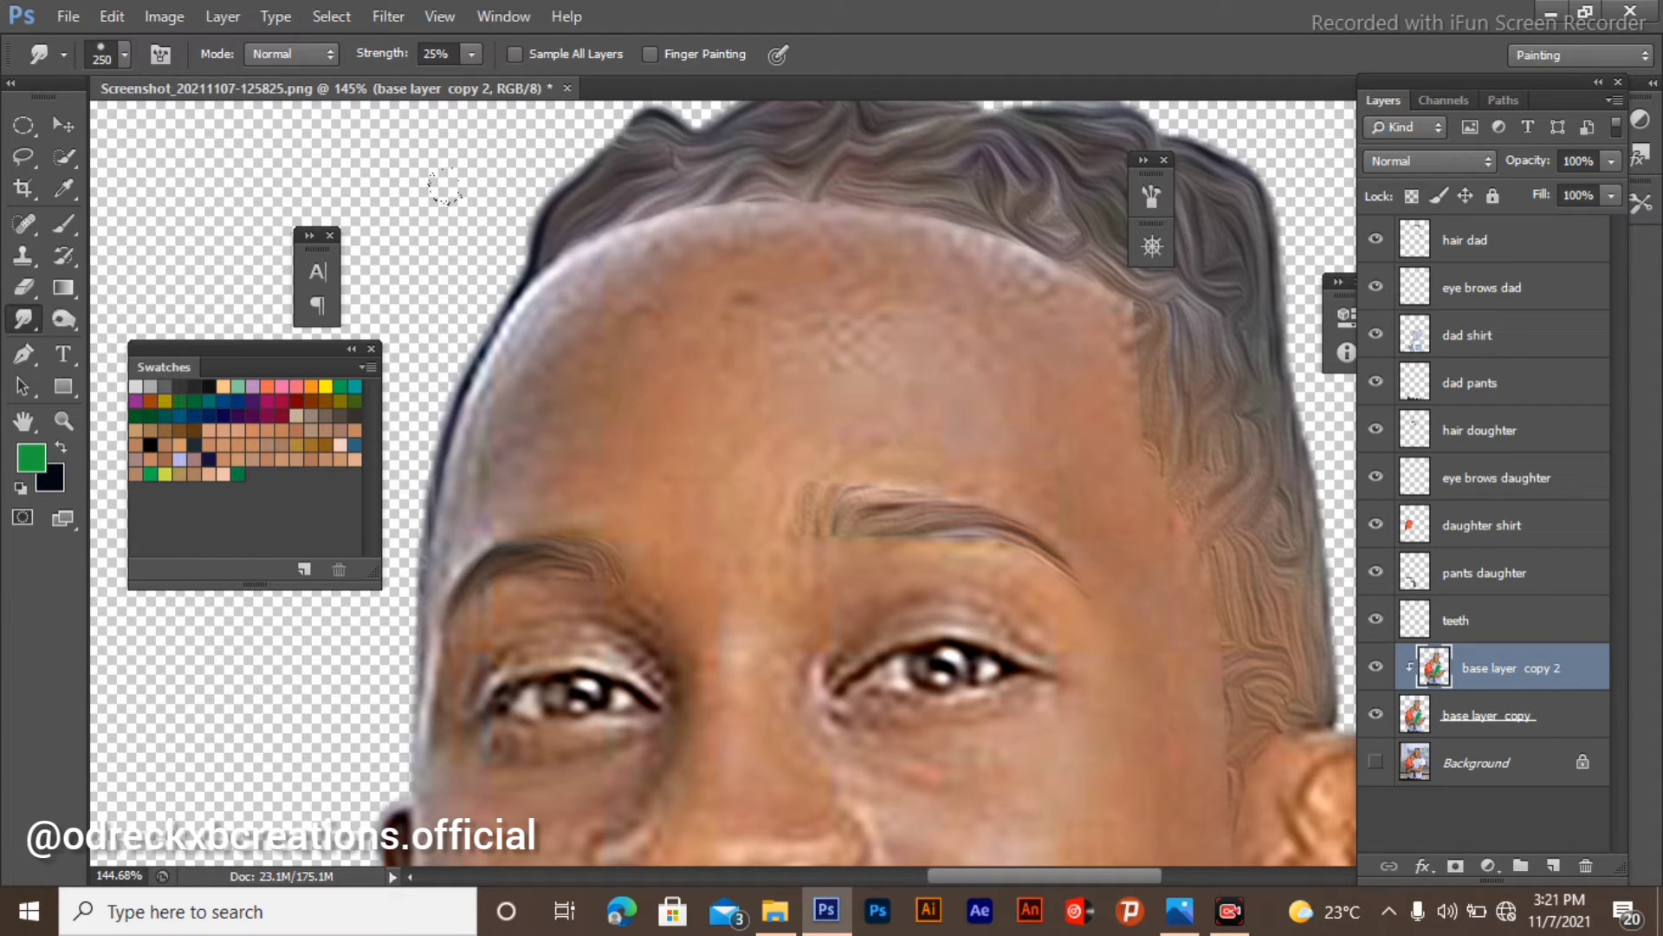
# Resize the Smudge brush to 80 px for working on the man's ear.
pyautogui.scroll(-3, 641, 208)
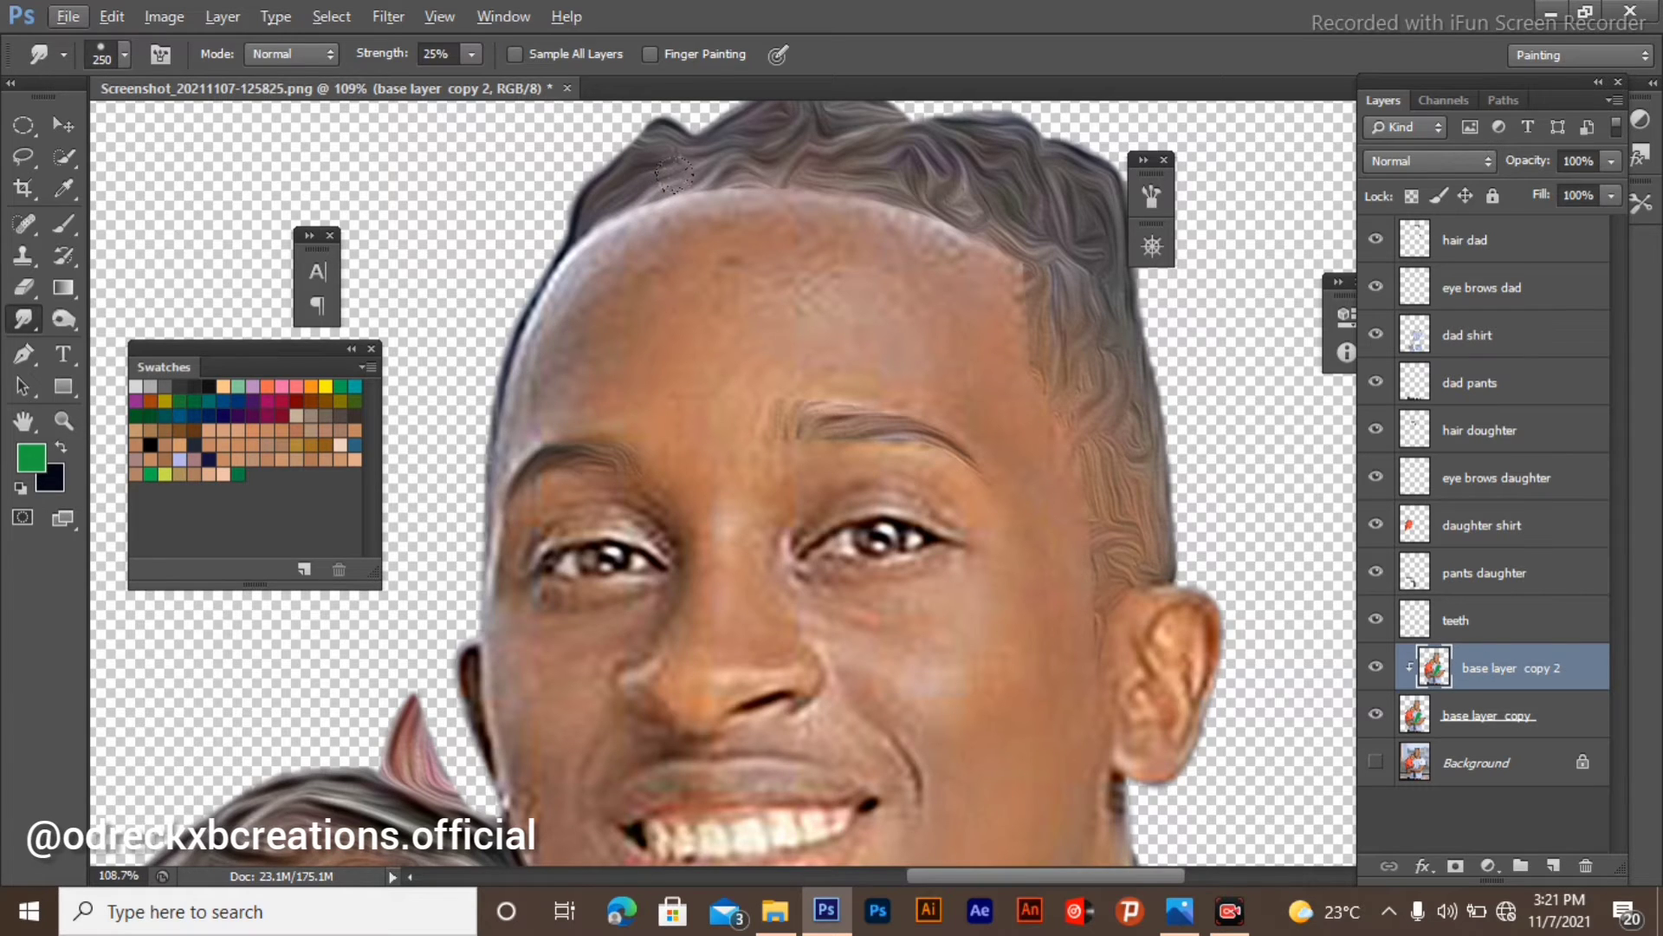
pyautogui.scroll(-3, 680, 180)
pyautogui.hscroll(4, 851, 284)
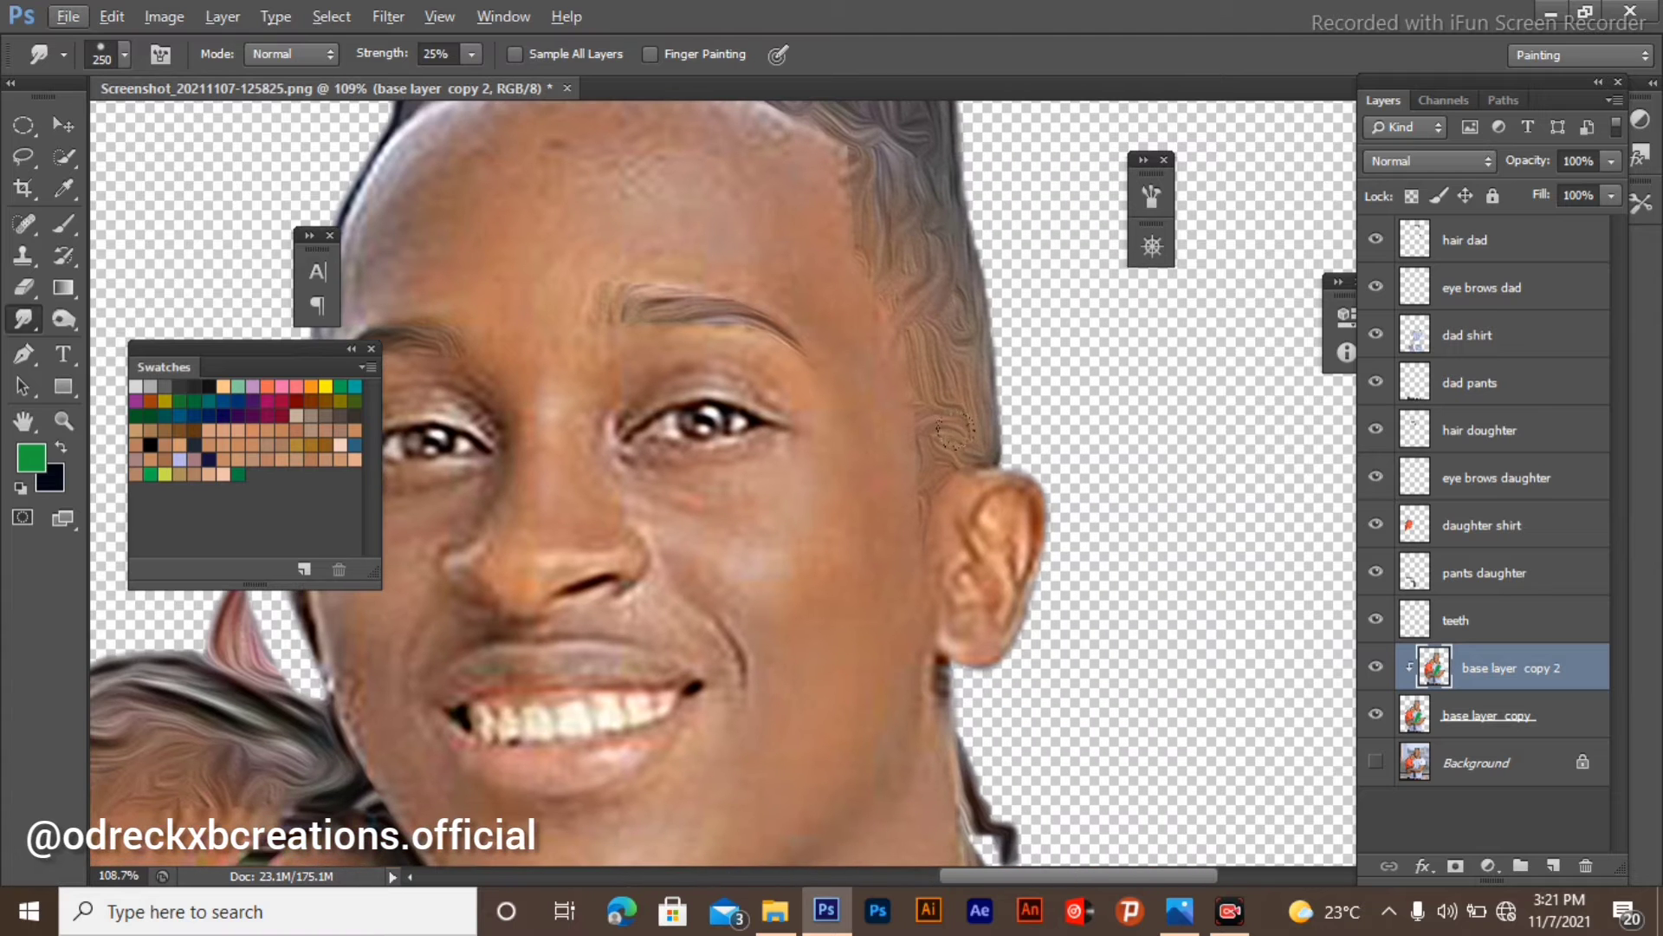
pyautogui.scroll(-2, 944, 539)
pyautogui.press(']')
pyautogui.press(']')
pyautogui.press(']')
pyautogui.press(']')
pyautogui.press(']')
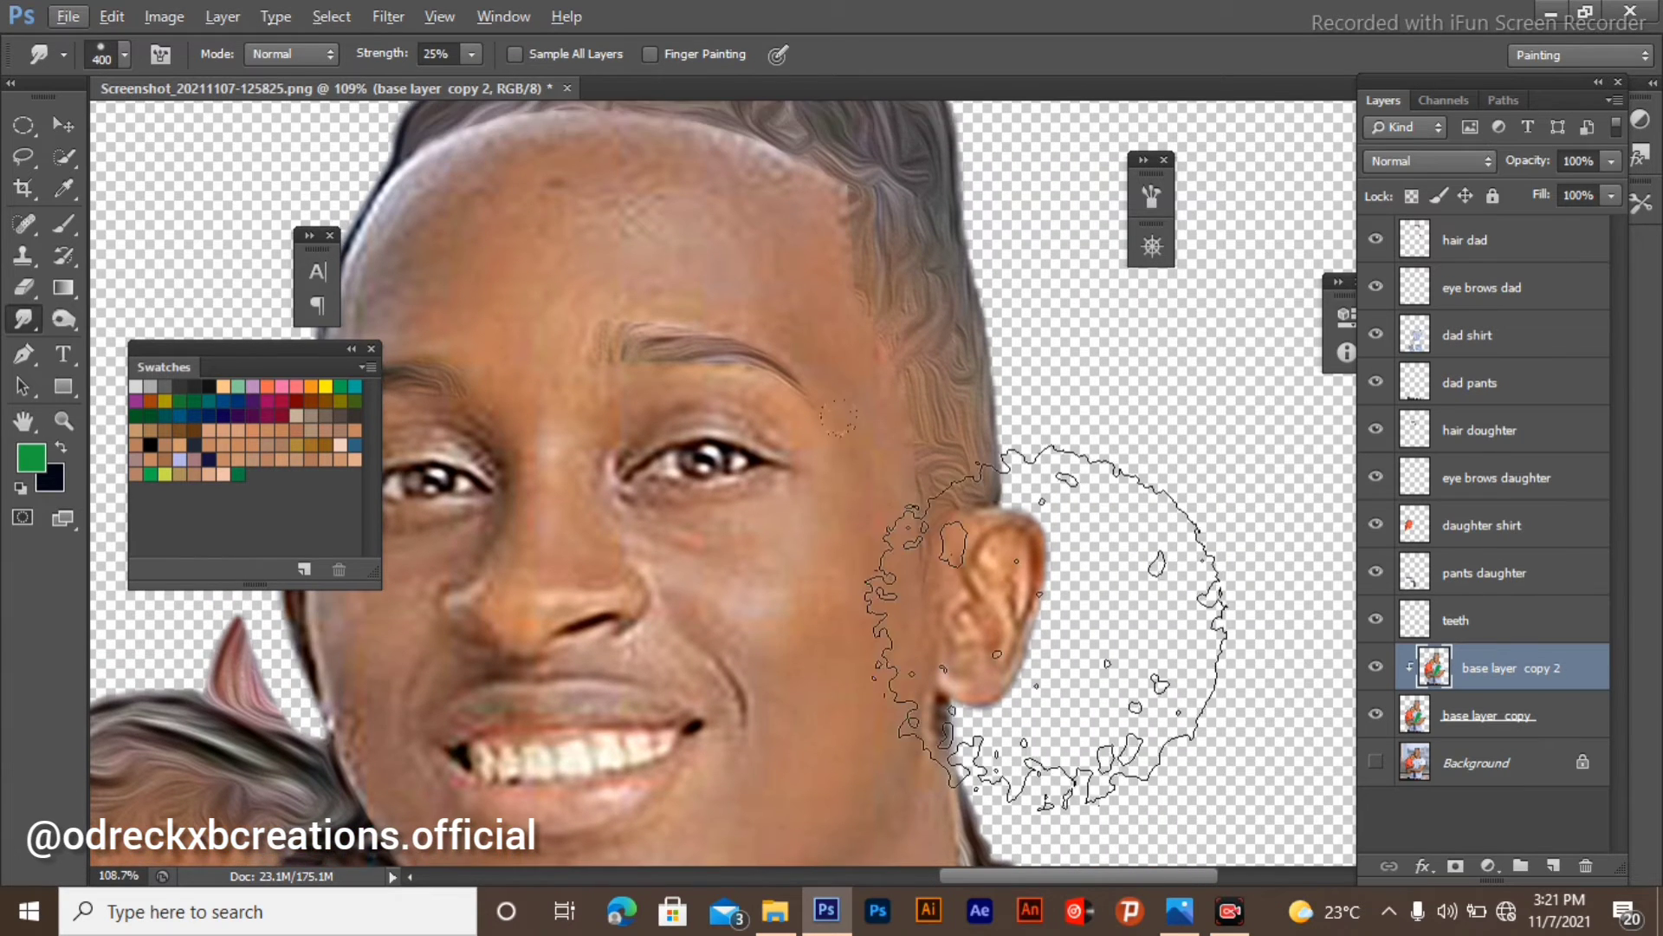
pyautogui.press('[')
pyautogui.scroll(5, 949, 516)
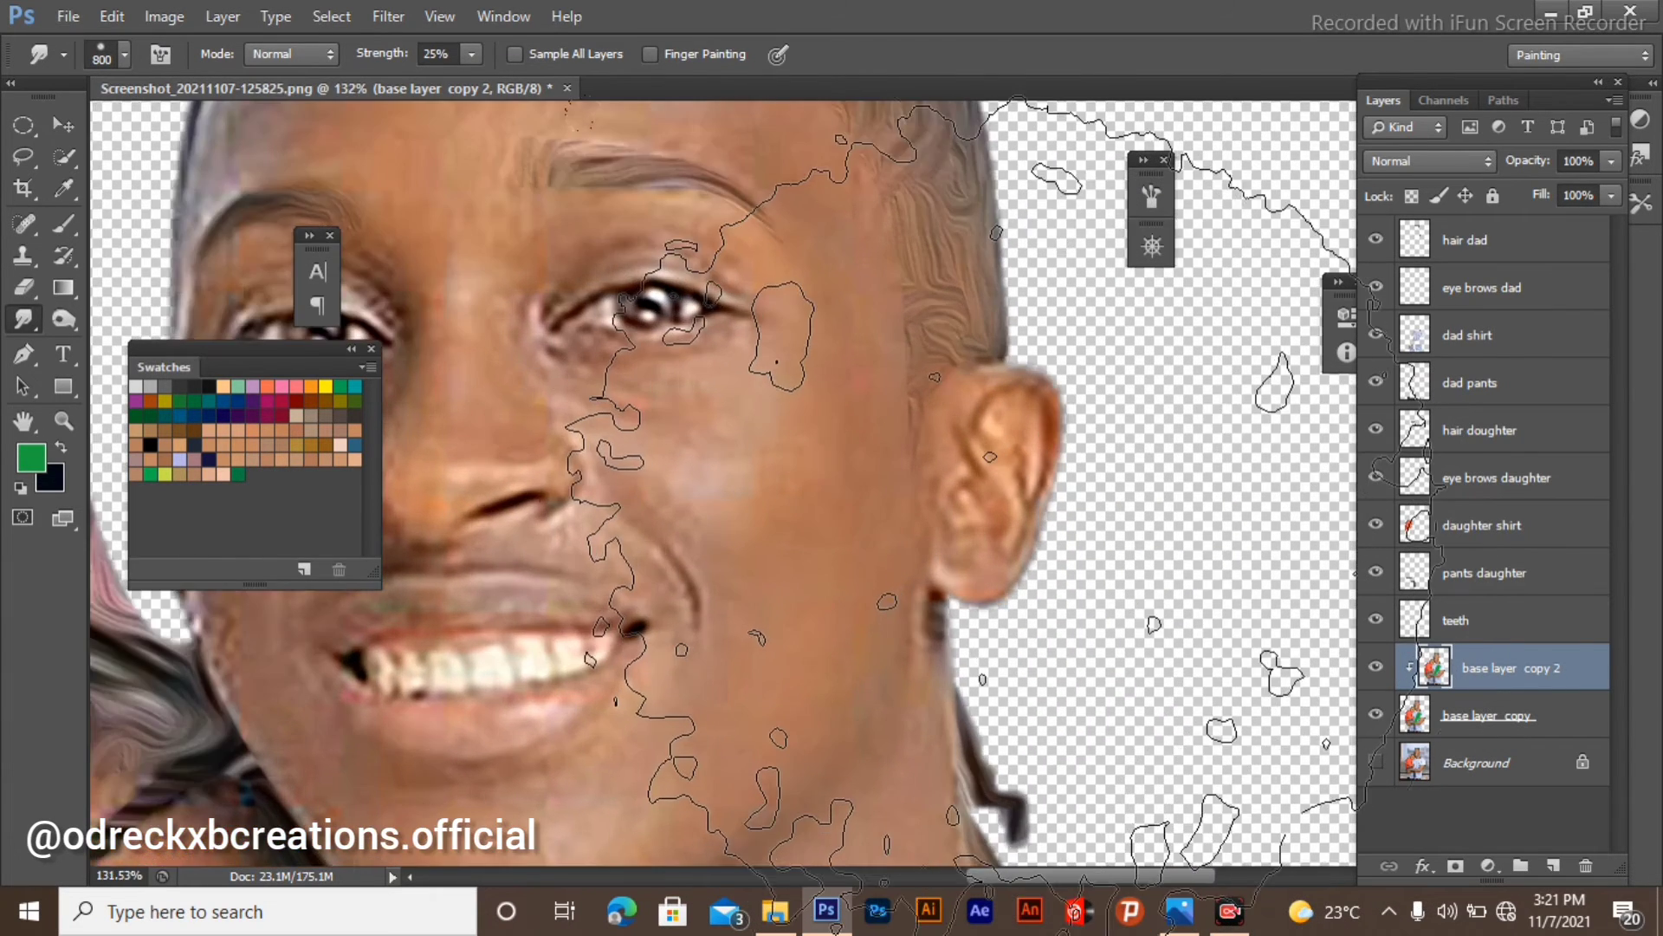
pyautogui.press('[')
pyautogui.press('[')
pyautogui.press('[')
pyautogui.press('[')
pyautogui.press('[')
pyautogui.press('[')
pyautogui.press('[')
pyautogui.press('[')
pyautogui.press('[')
pyautogui.press('[')
pyautogui.press('[')
pyautogui.press('[')
pyautogui.press('[')
pyautogui.press('[')
pyautogui.press('[')
pyautogui.press('[')
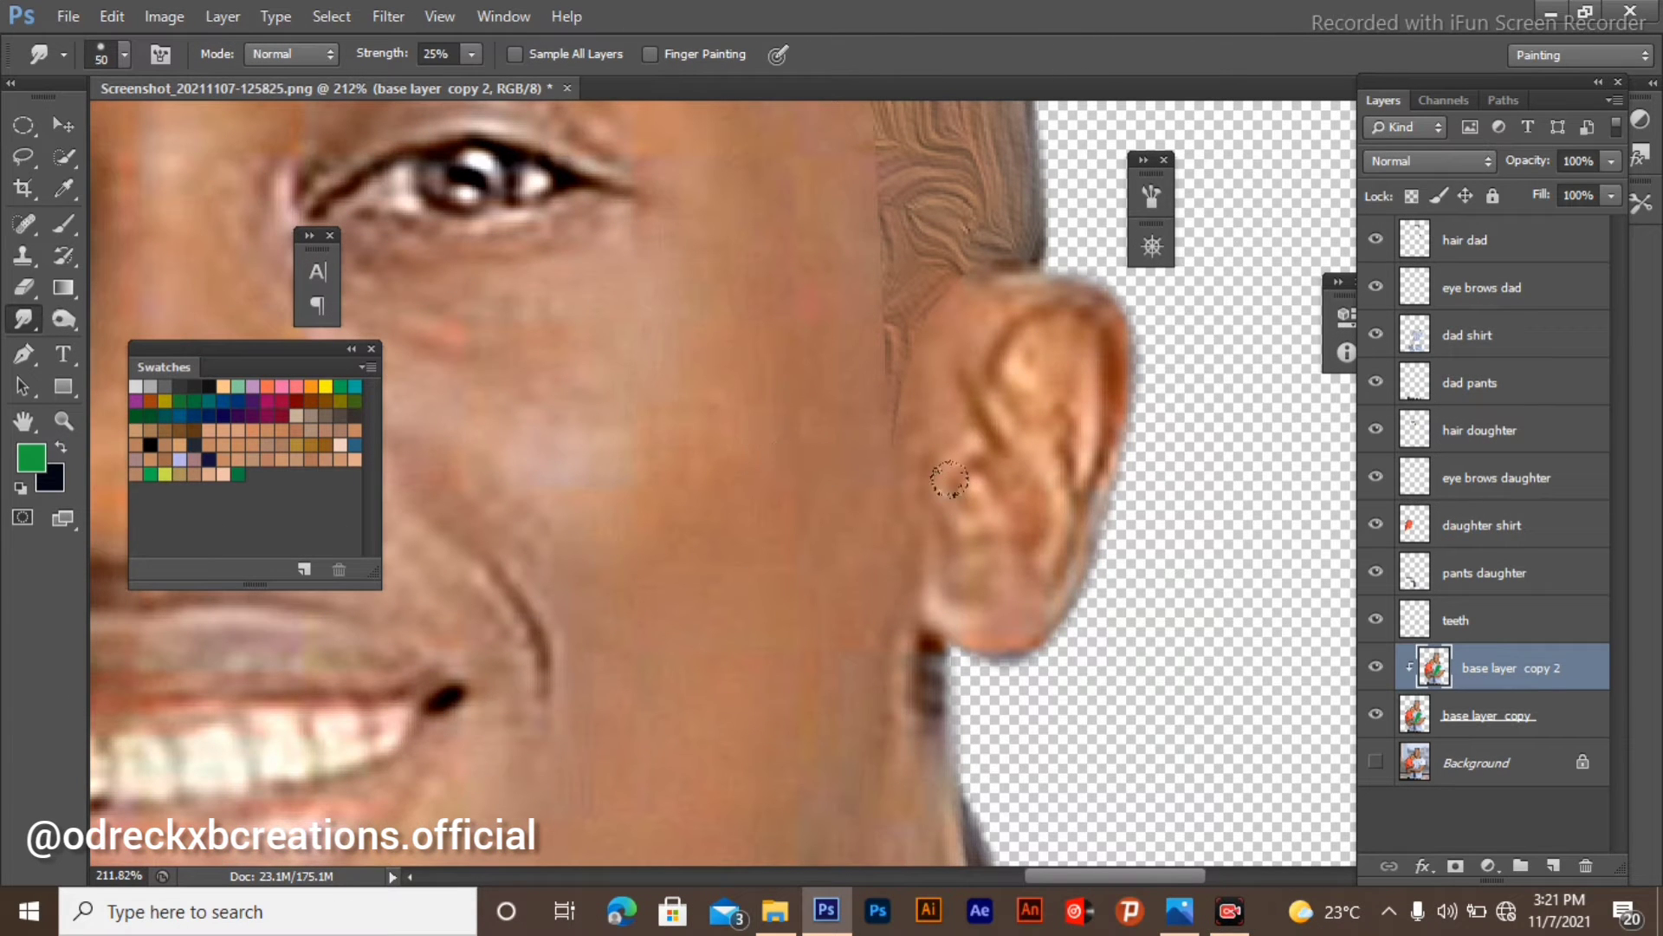
pyautogui.press(']')
pyautogui.press(']')
pyautogui.press(']')
pyautogui.press(']')
# Try smudging the inside of the man's ear on base layer copy 2 at 84% strength with a 100 px brush.
pyautogui.click(472, 54)
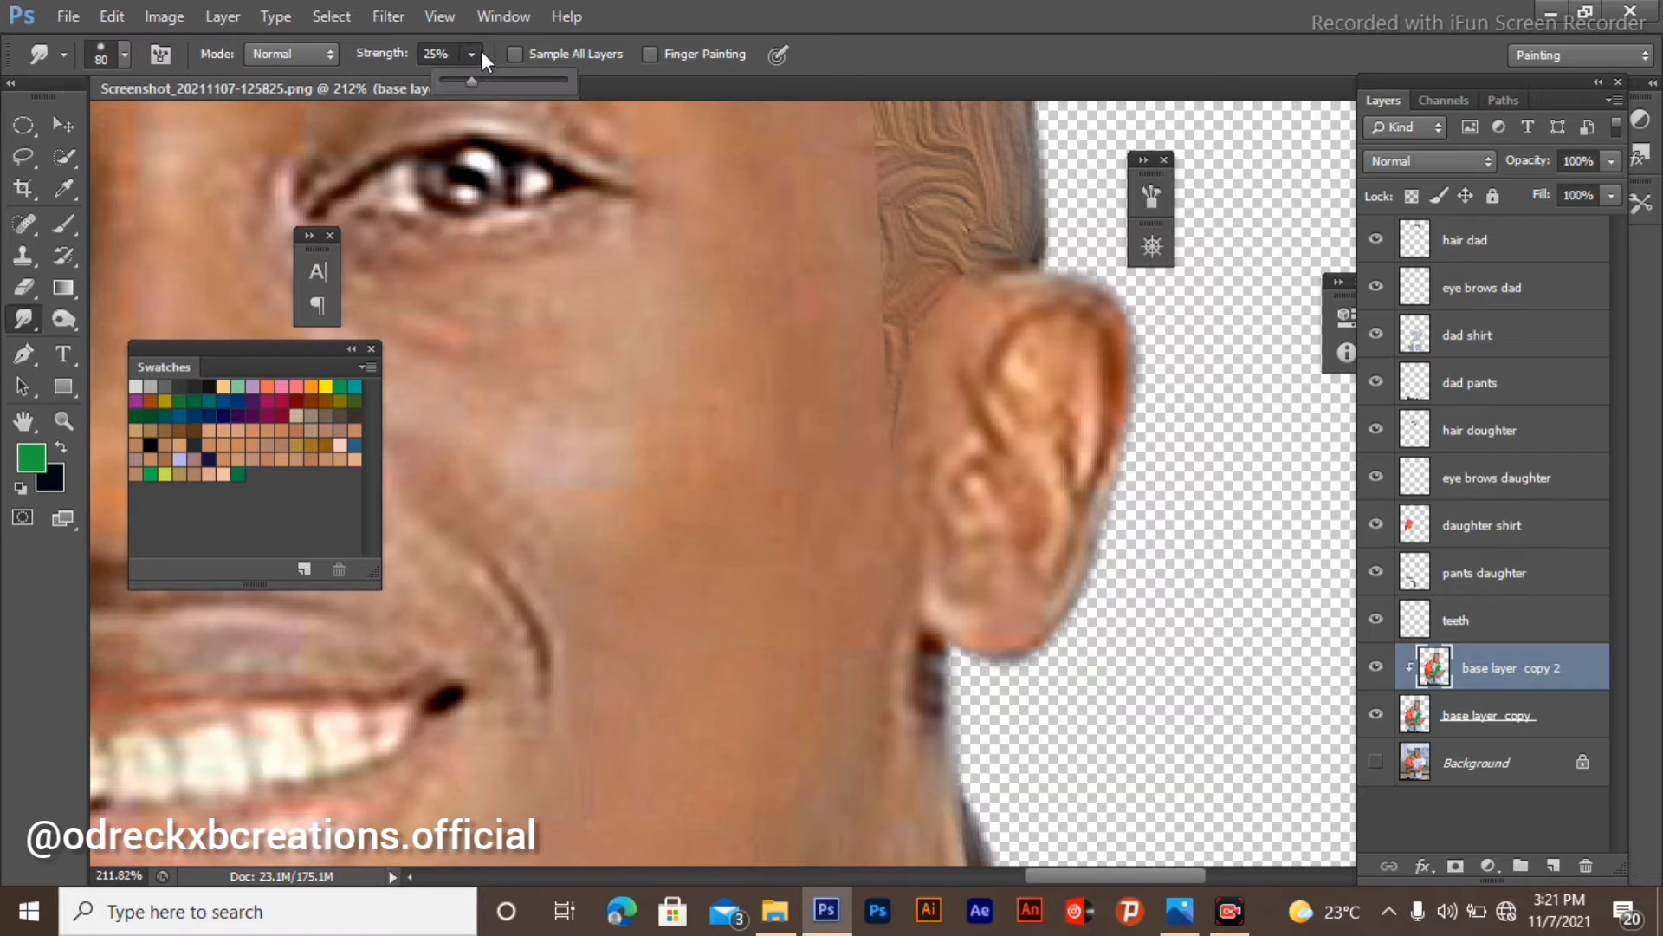
pyautogui.click(508, 78)
pyautogui.click(547, 79)
pyautogui.press(']')
pyautogui.scroll(1, 1028, 433)
pyautogui.scroll(-1, 1028, 433)
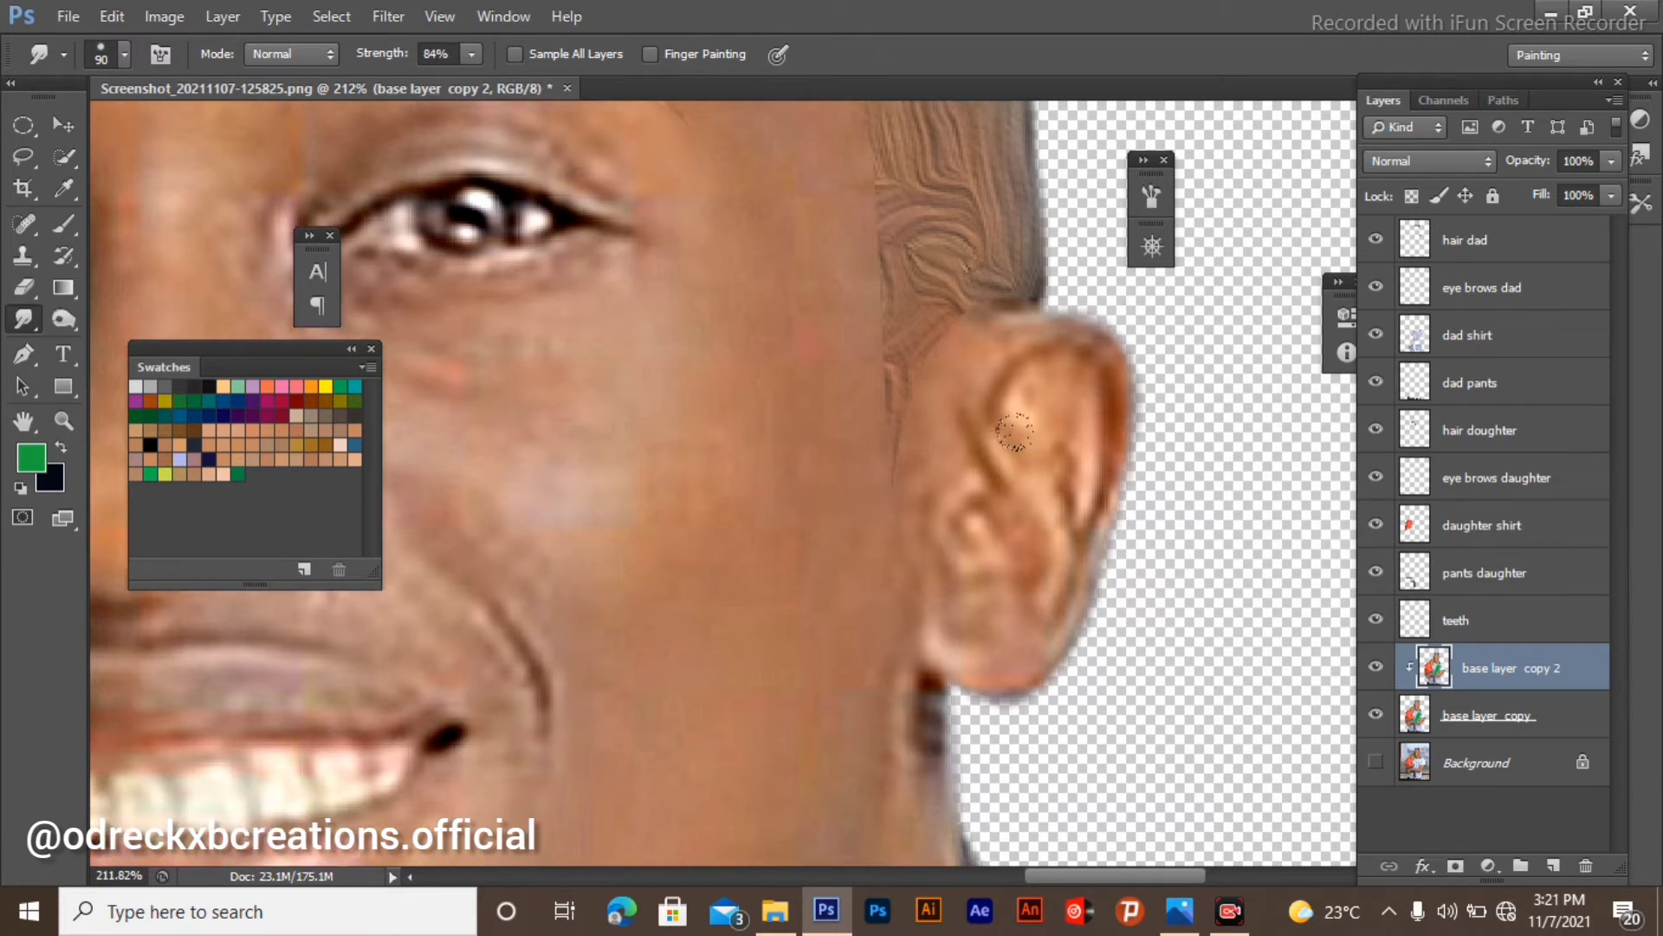
pyautogui.press(']')
pyautogui.moveTo(961, 385)
pyautogui.mouseDown()
pyautogui.moveTo(1075, 412)
pyautogui.moveTo(1085, 345)
pyautogui.moveTo(1053, 273)
pyautogui.moveTo(988, 247)
pyautogui.moveTo(947, 274)
pyautogui.moveTo(1010, 278)
pyautogui.mouseUp()
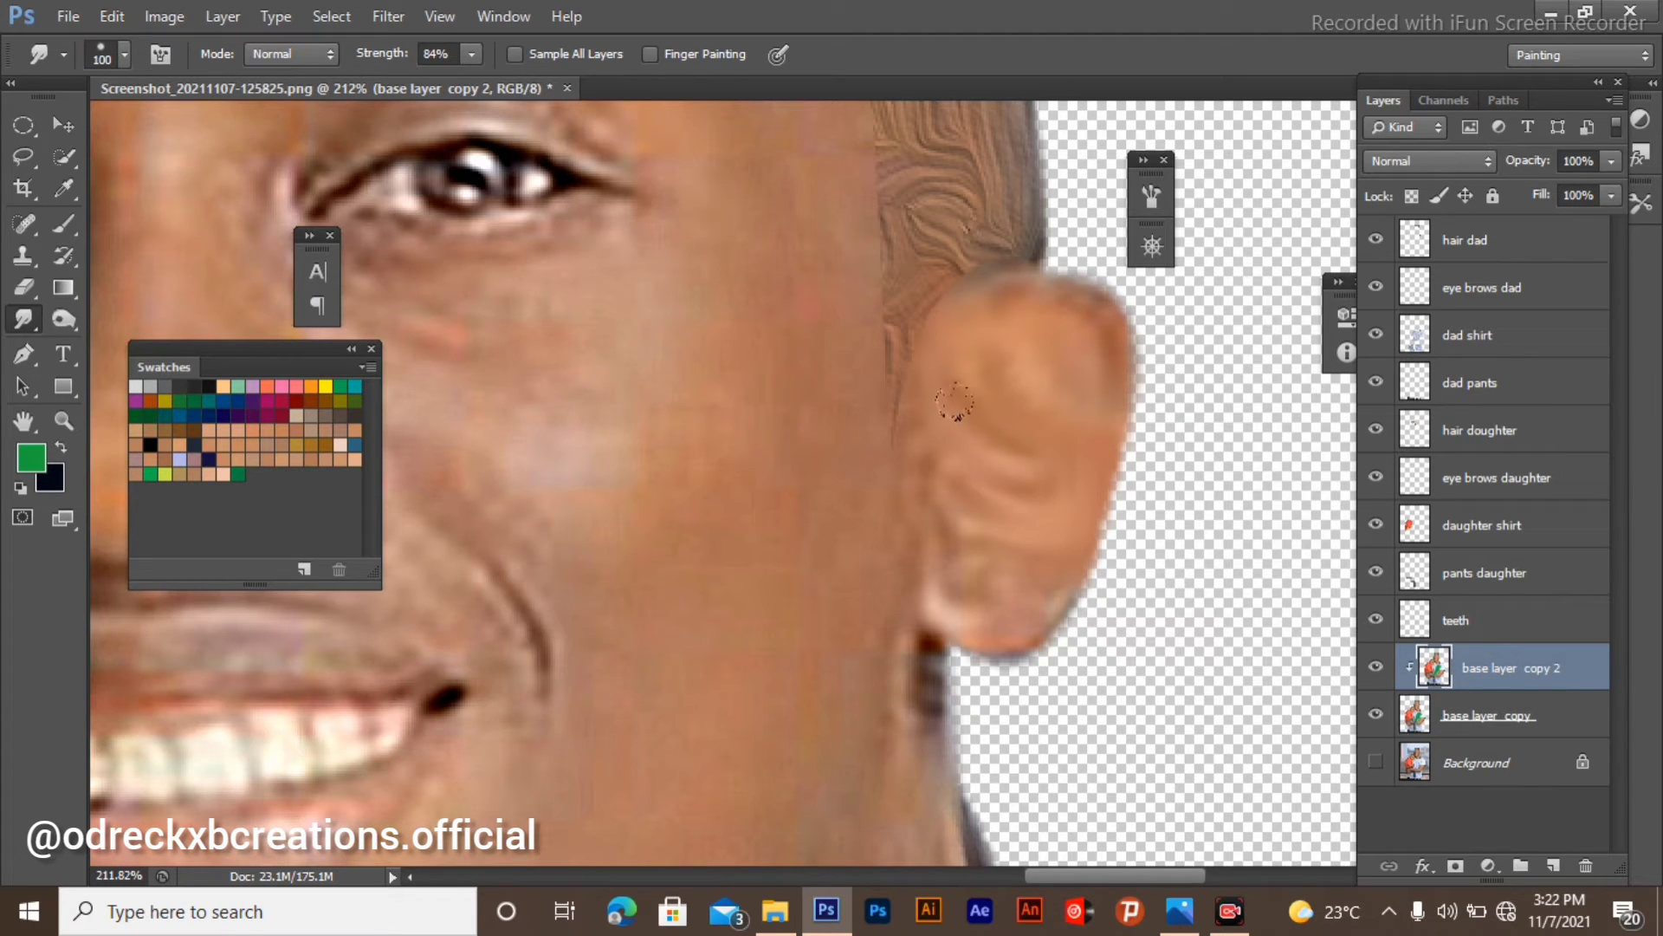
pyautogui.scroll(2, 1137, 368)
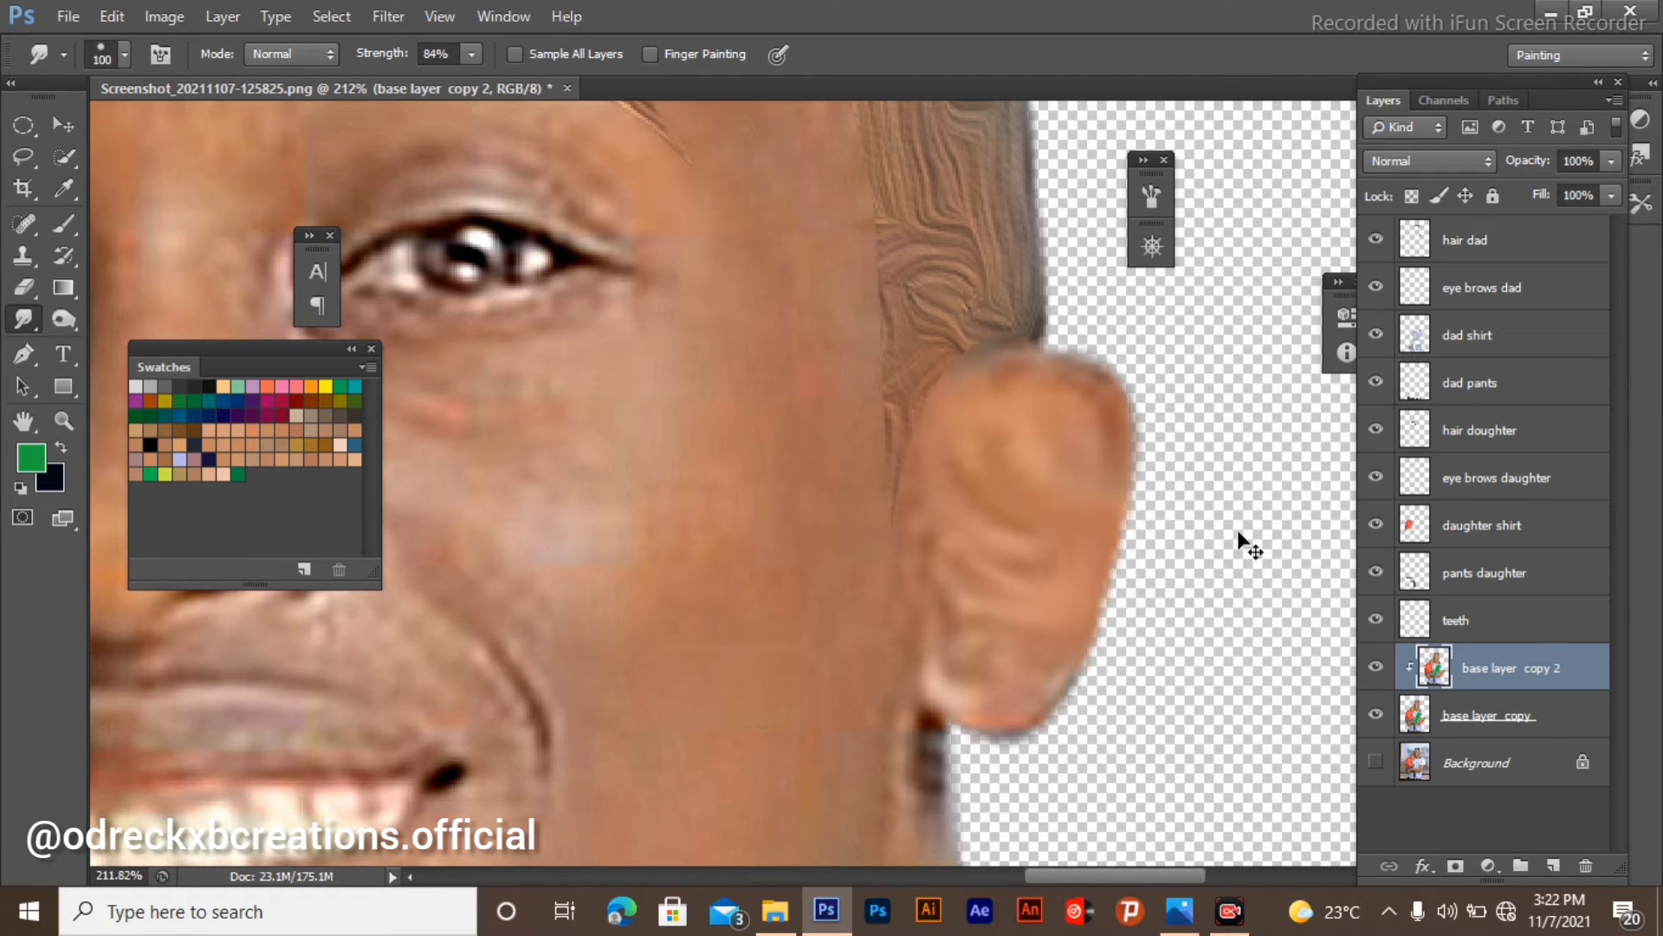
# Release and reapply the clipping mask on base layer copy 2 to compare the ear's edge, and undo the ear smudging.
pyautogui.hotkey('ctrl', 'alt', 'g')
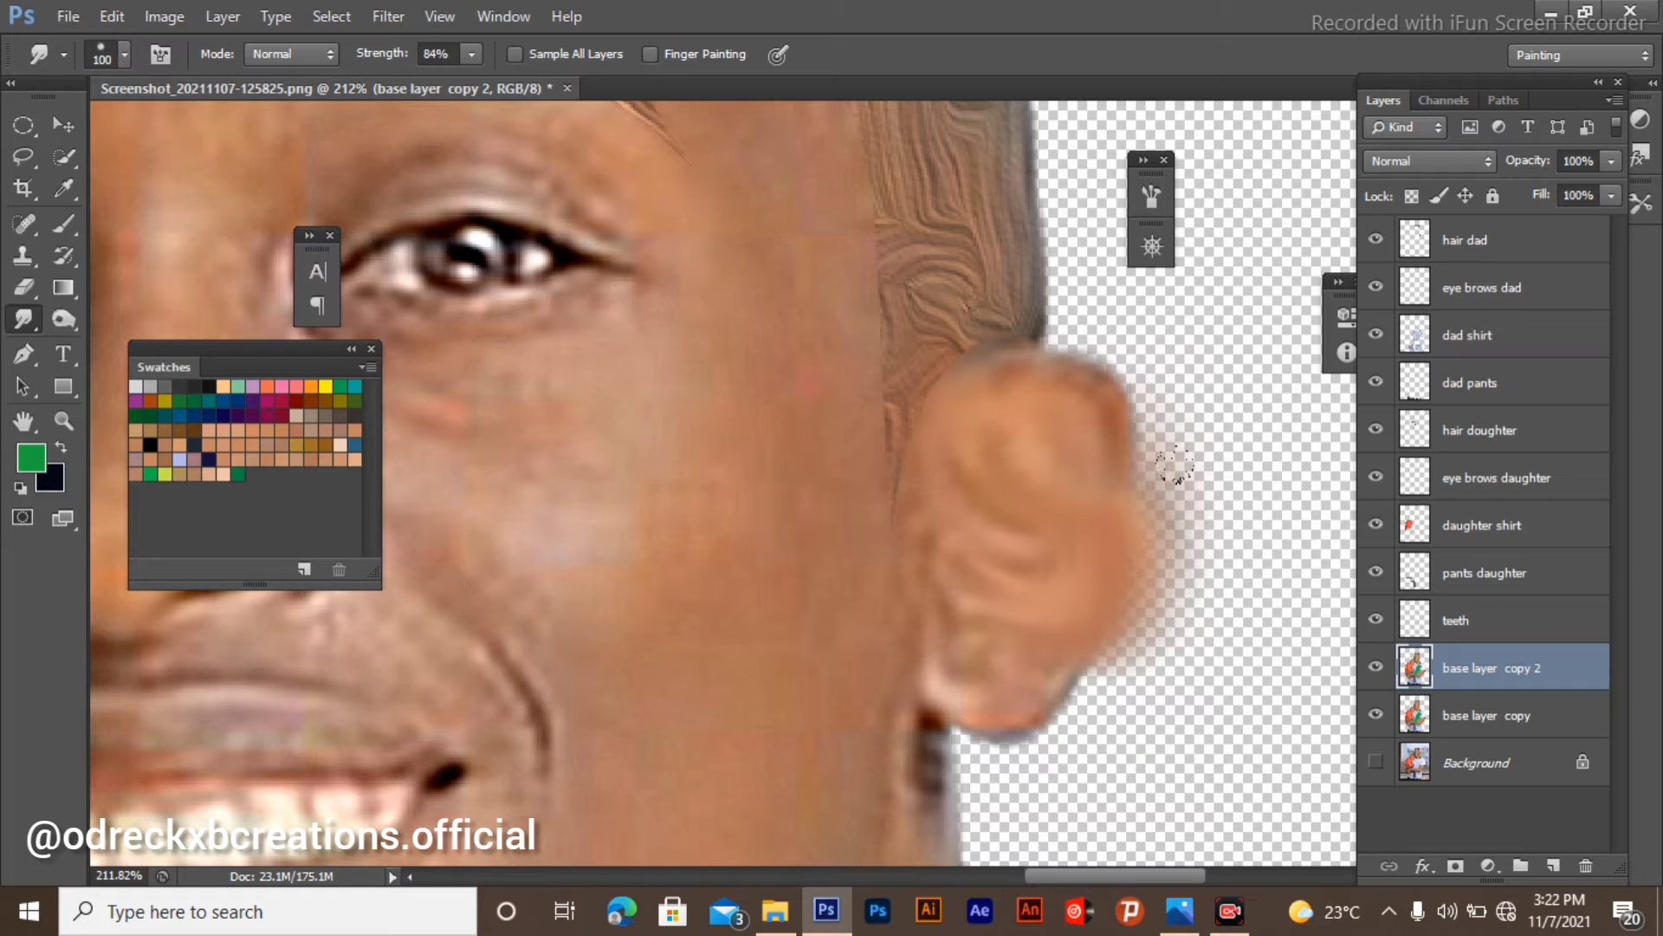
pyautogui.hscroll(5, 1068, 356)
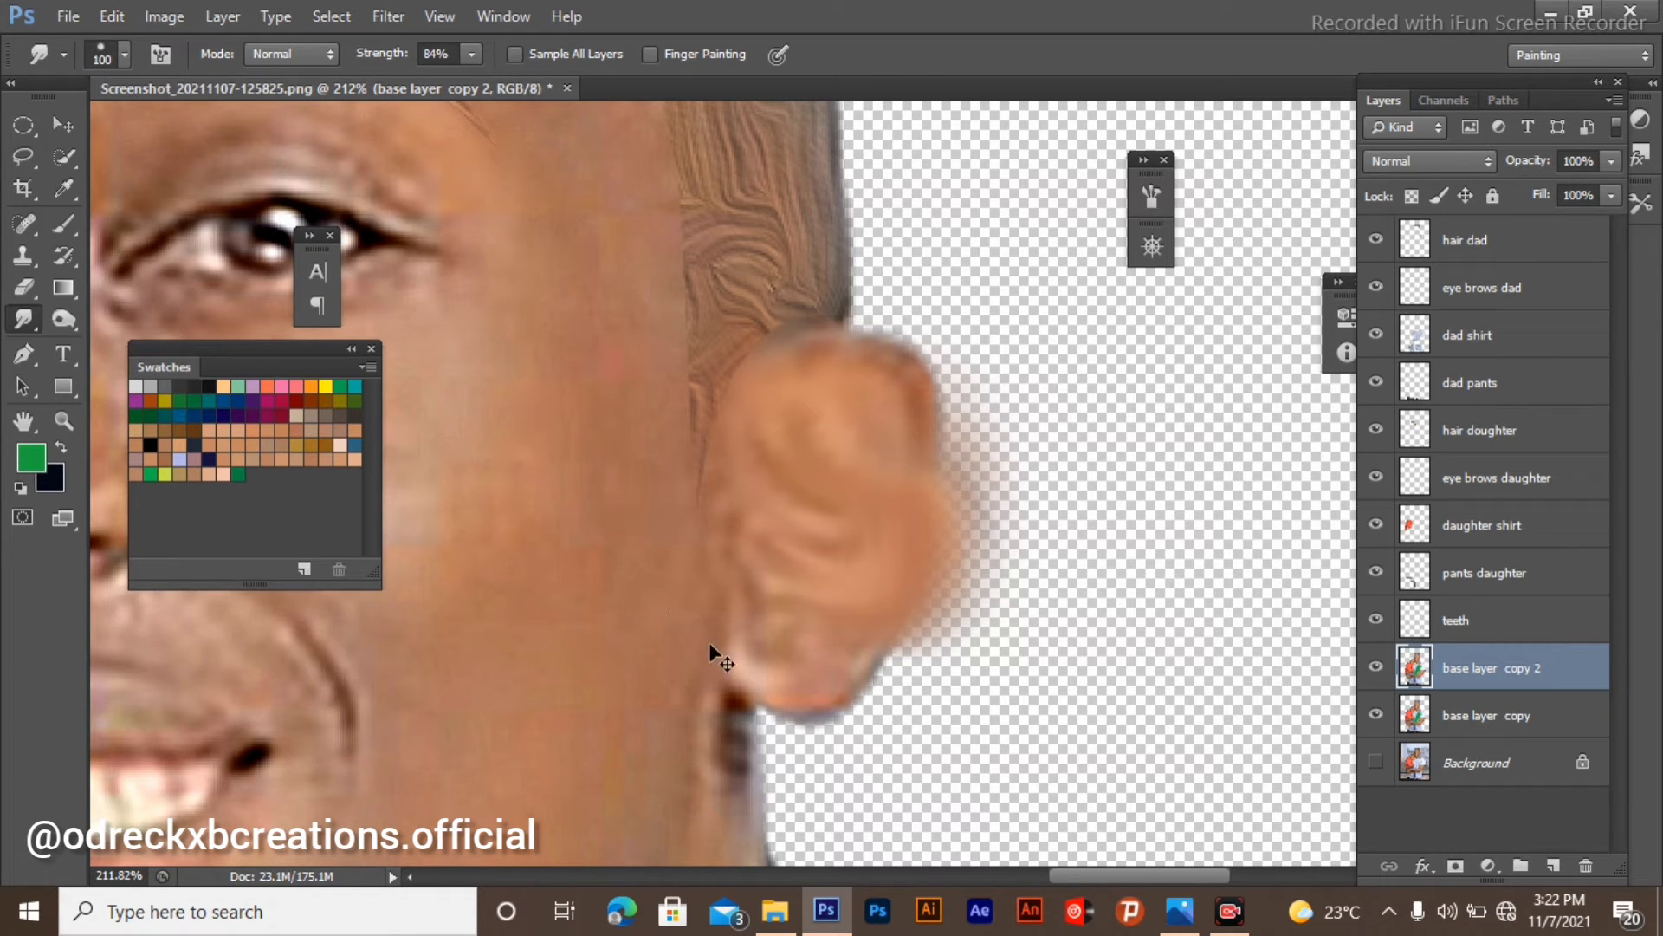
pyautogui.hotkey('ctrl', 'alt', 'g')
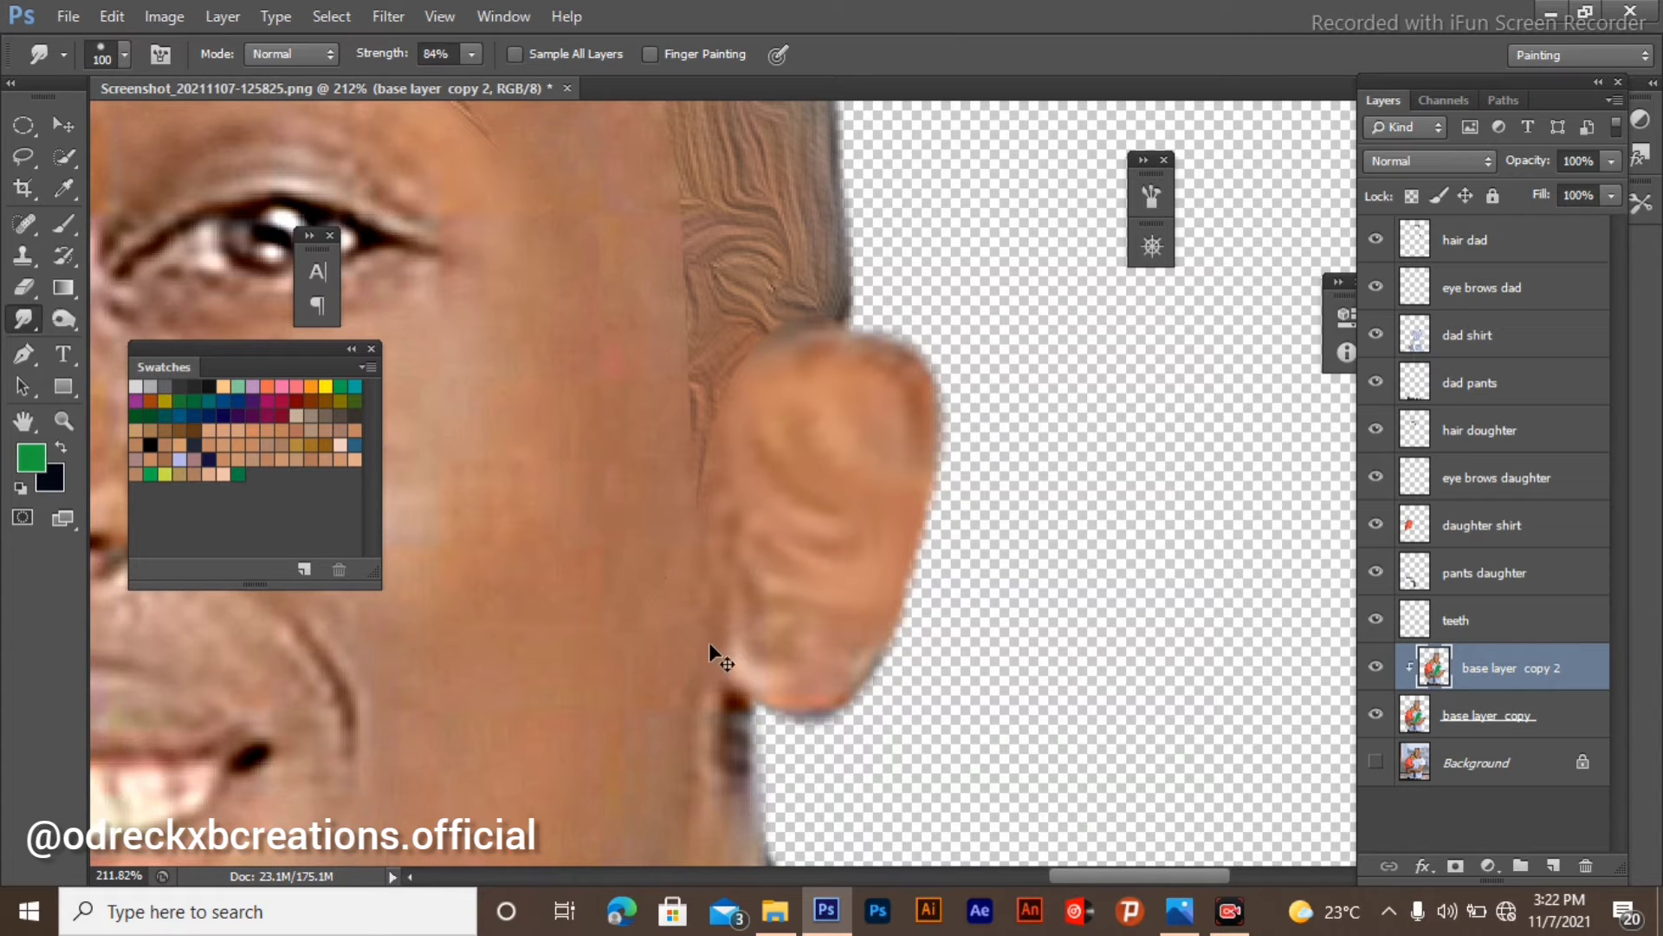
pyautogui.hotkey('ctrl', 'alt', 'g')
pyautogui.hotkey('ctrl', 'alt', 'g')
pyautogui.hotkey('ctrl', 'alt', 'g')
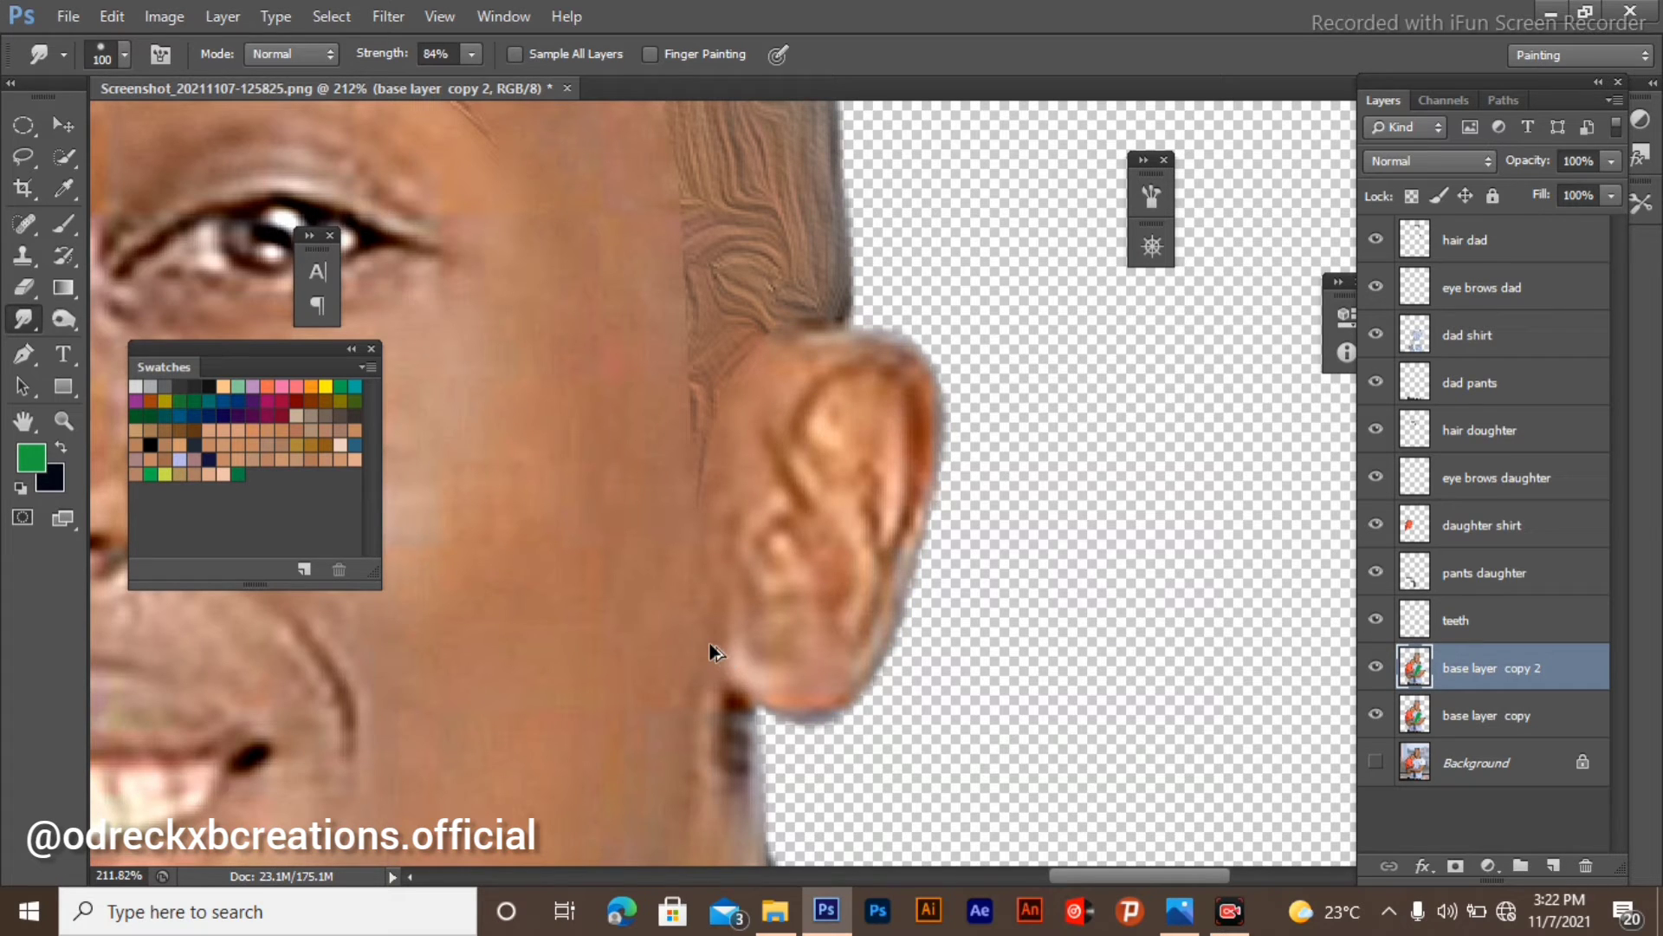
pyautogui.hotkey('ctrl', 'alt', 'g')
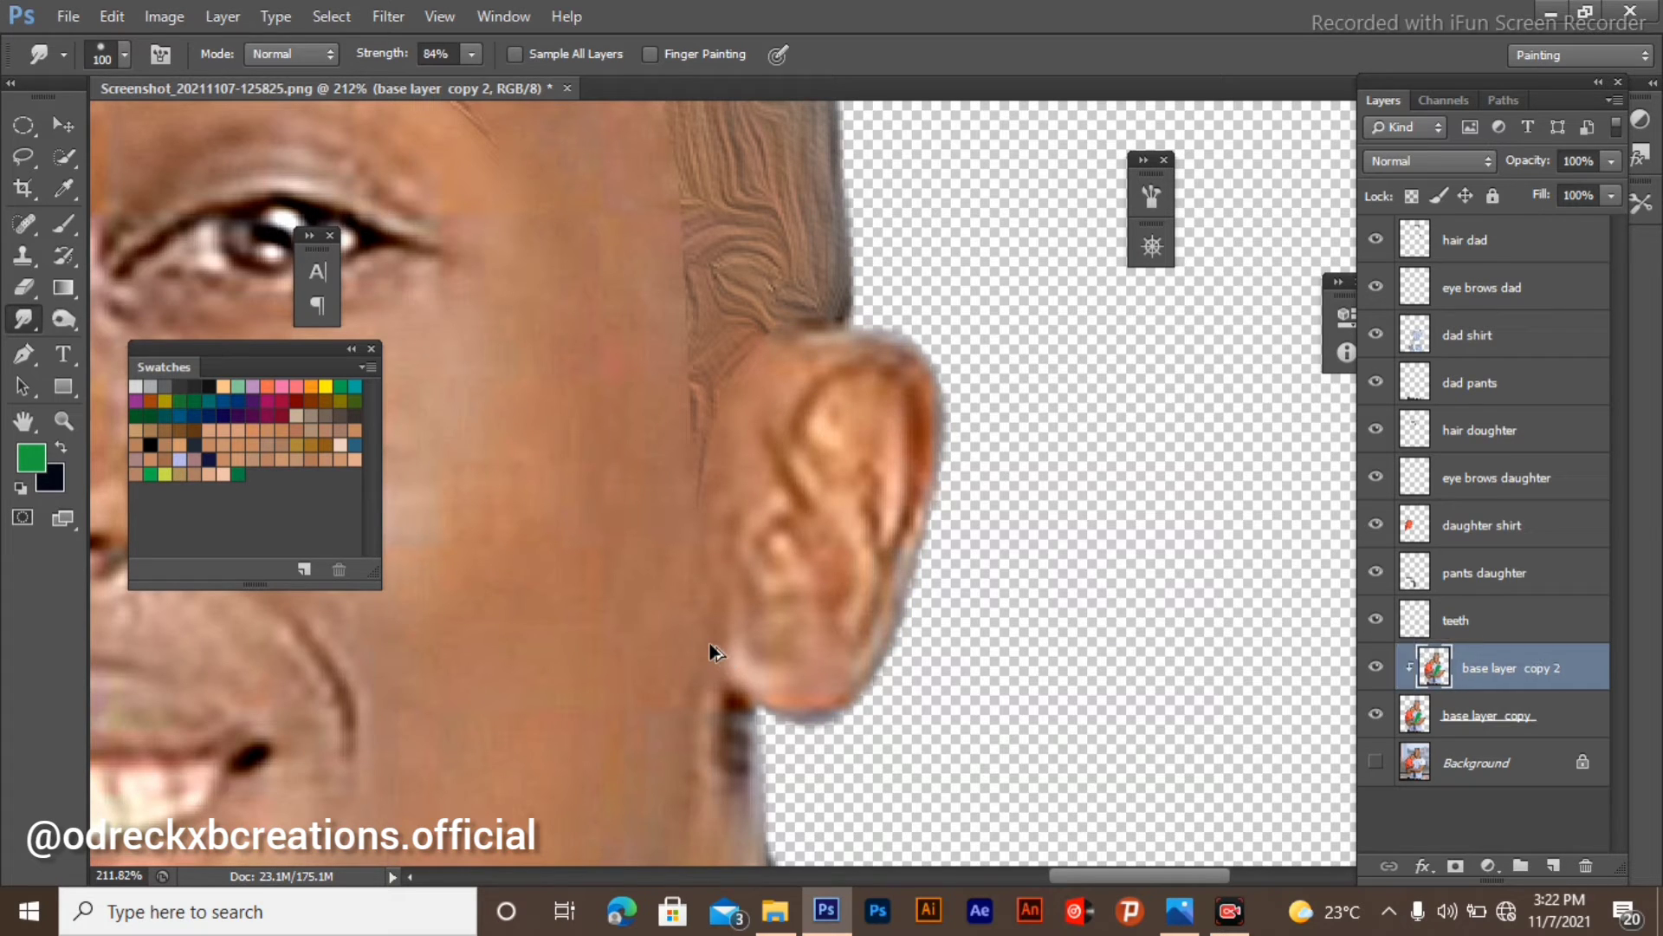
pyautogui.rightClick(1572, 672)
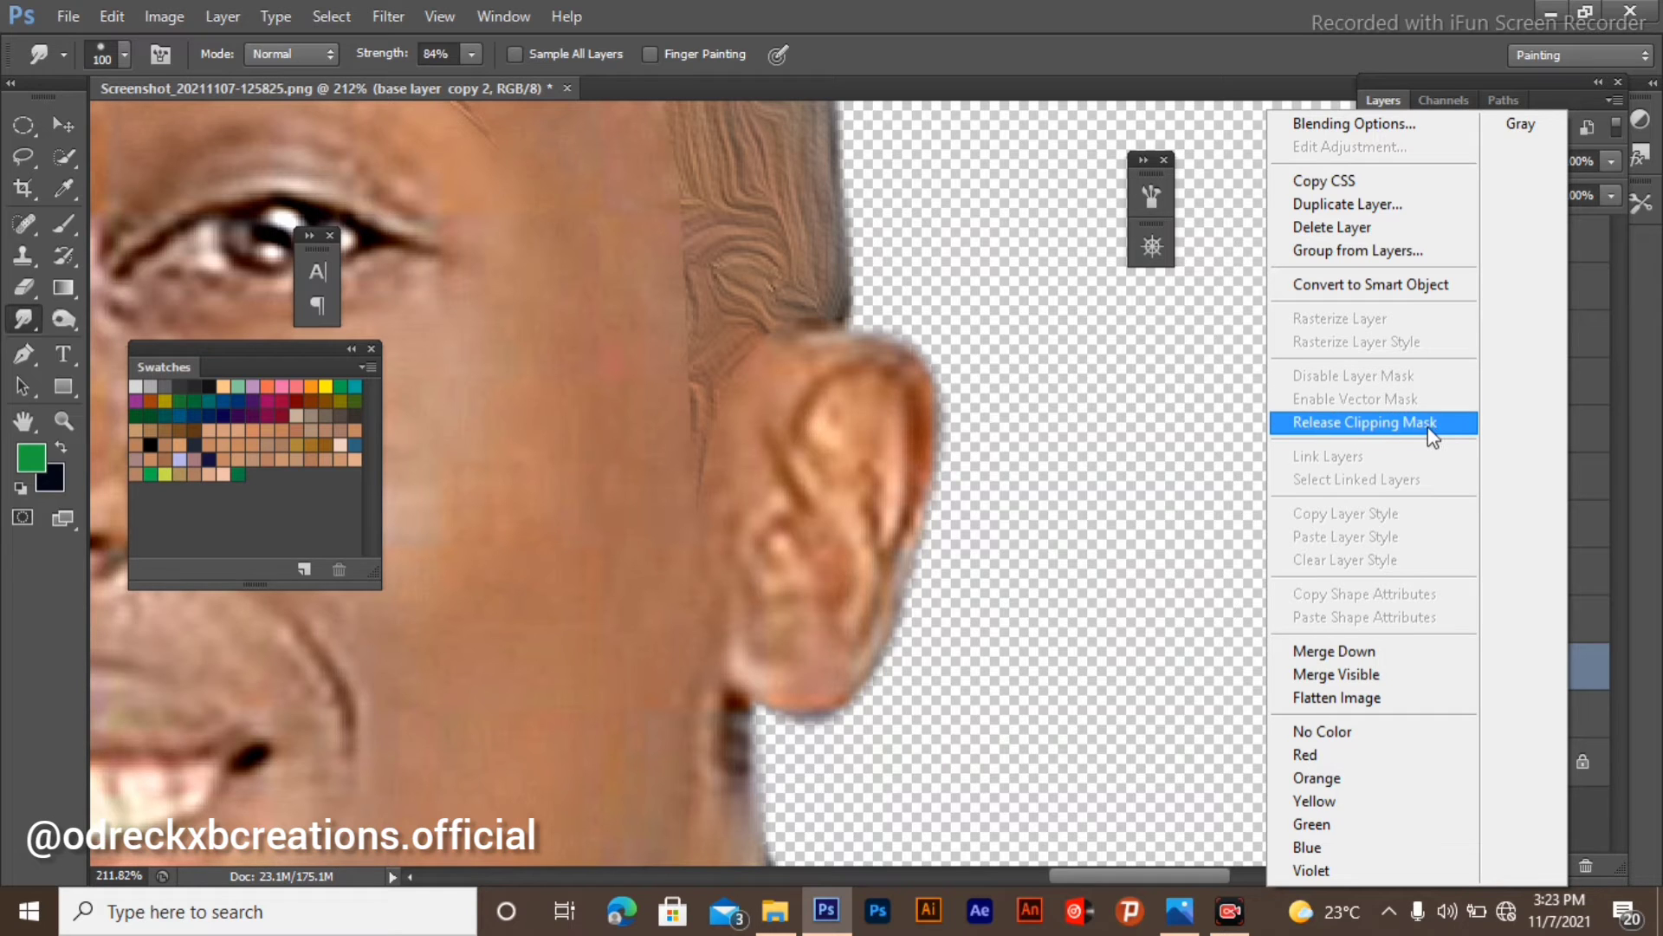
pyautogui.click(1121, 471)
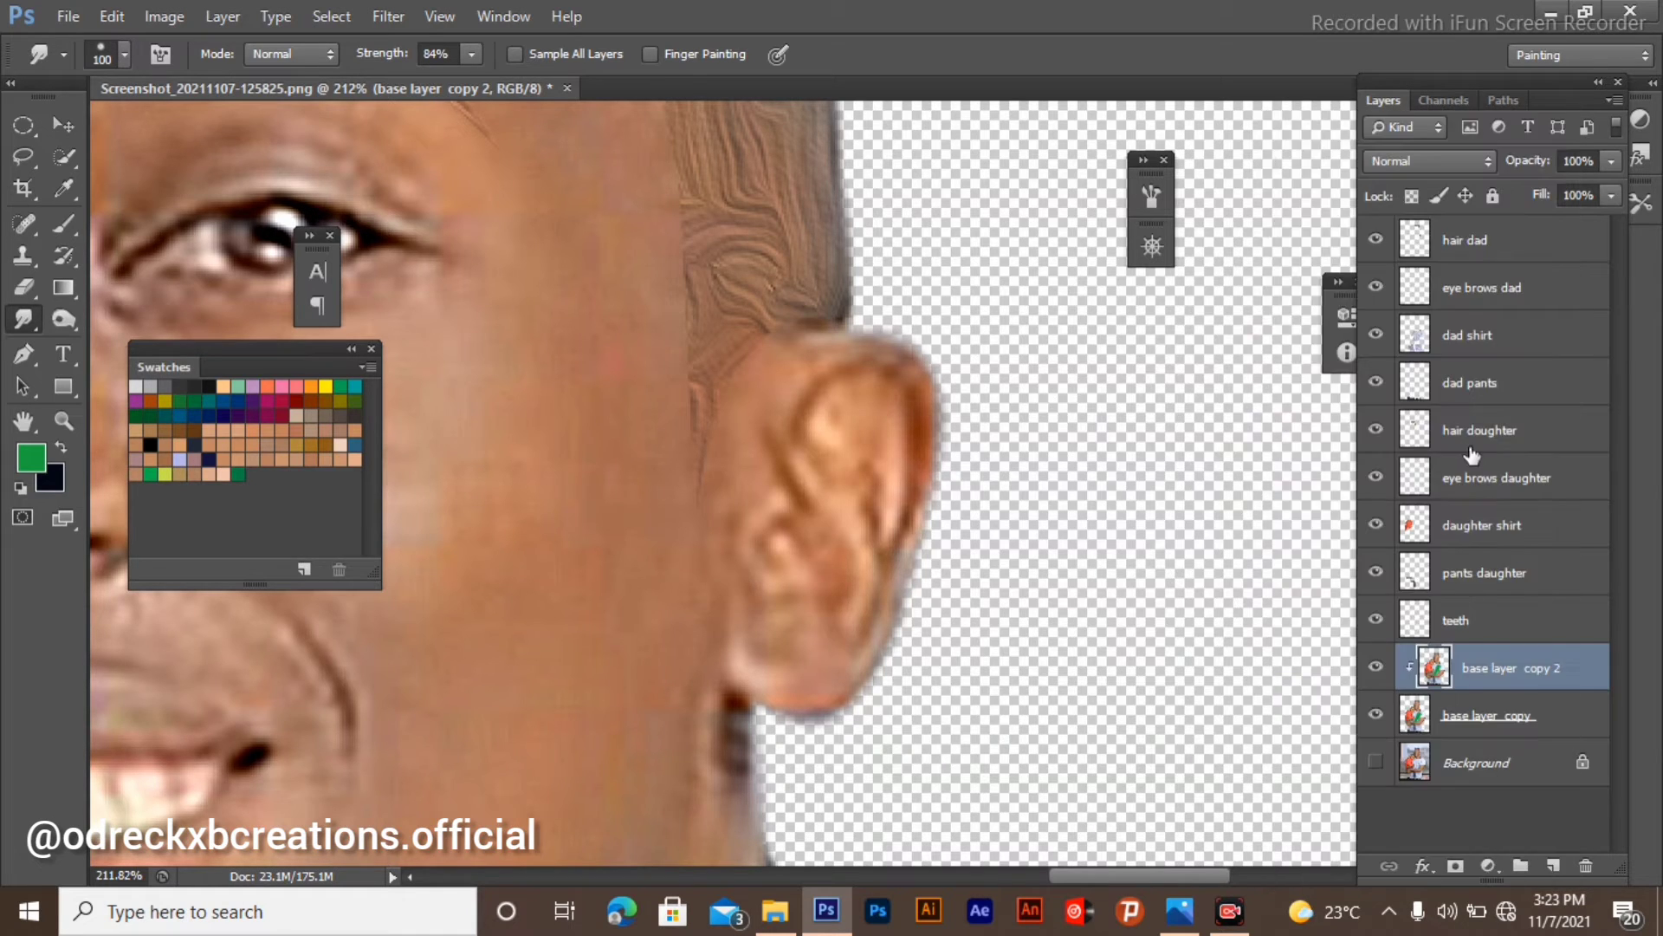
# Set the Smudge tool's strength to 25% for blending the man's facial skin on base layer copy 2.
pyautogui.scroll(-5, 824, 336)
pyautogui.scroll(-3, 824, 336)
pyautogui.hscroll(-3, 621, 158)
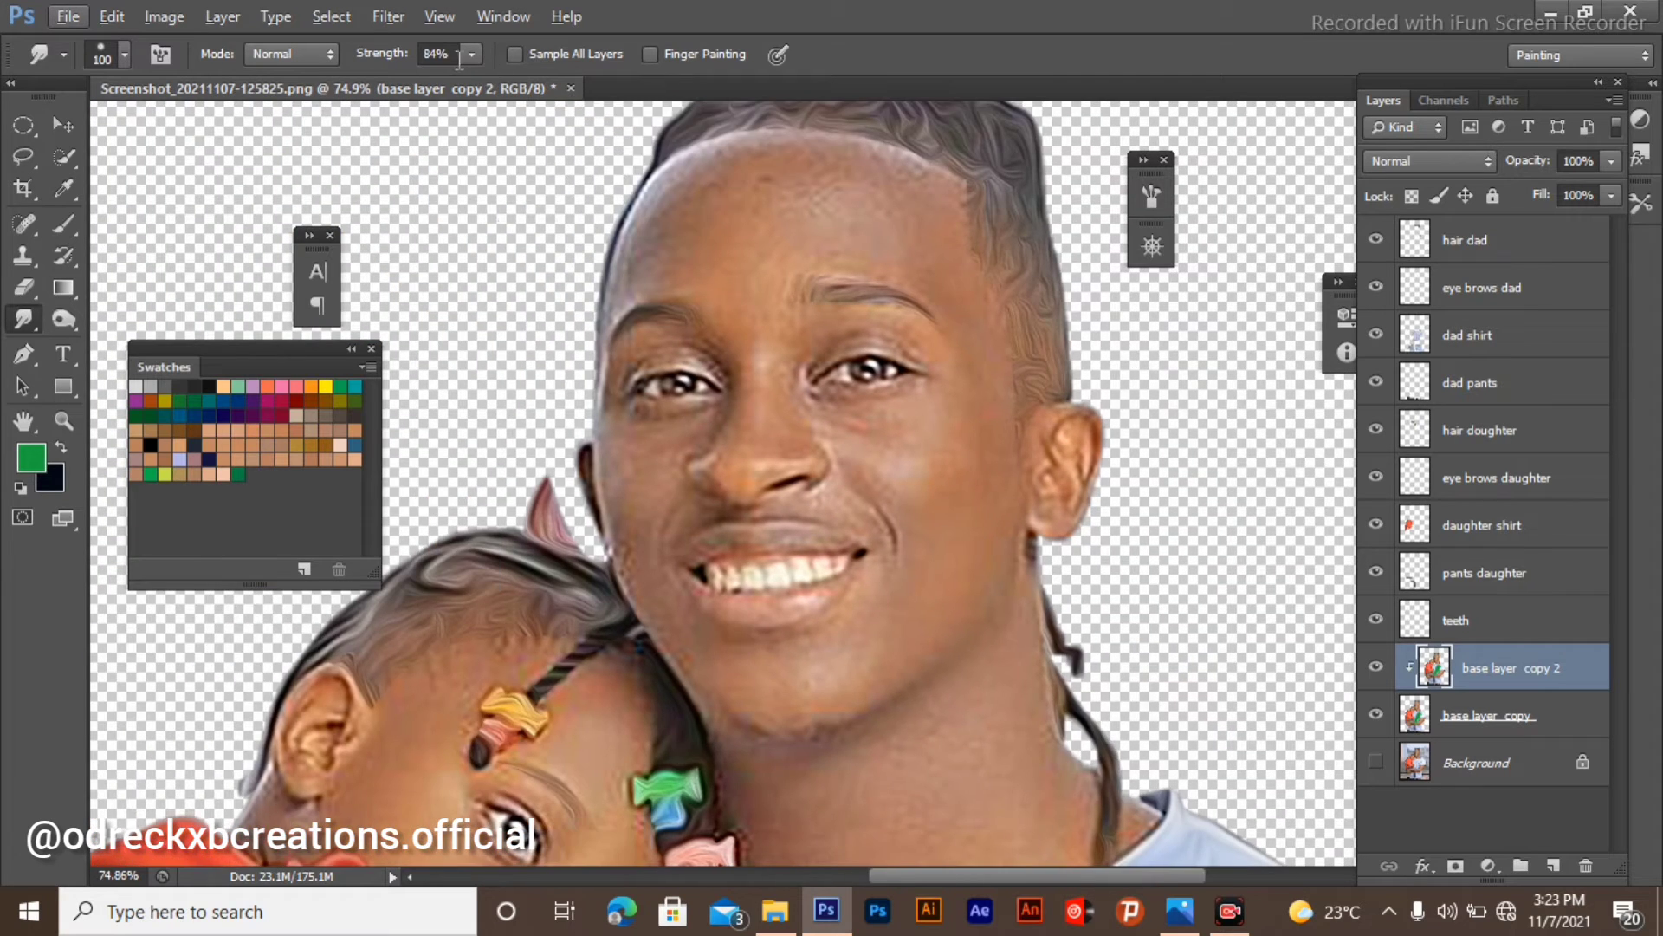
pyautogui.scroll(5, 806, 476)
pyautogui.click(449, 53)
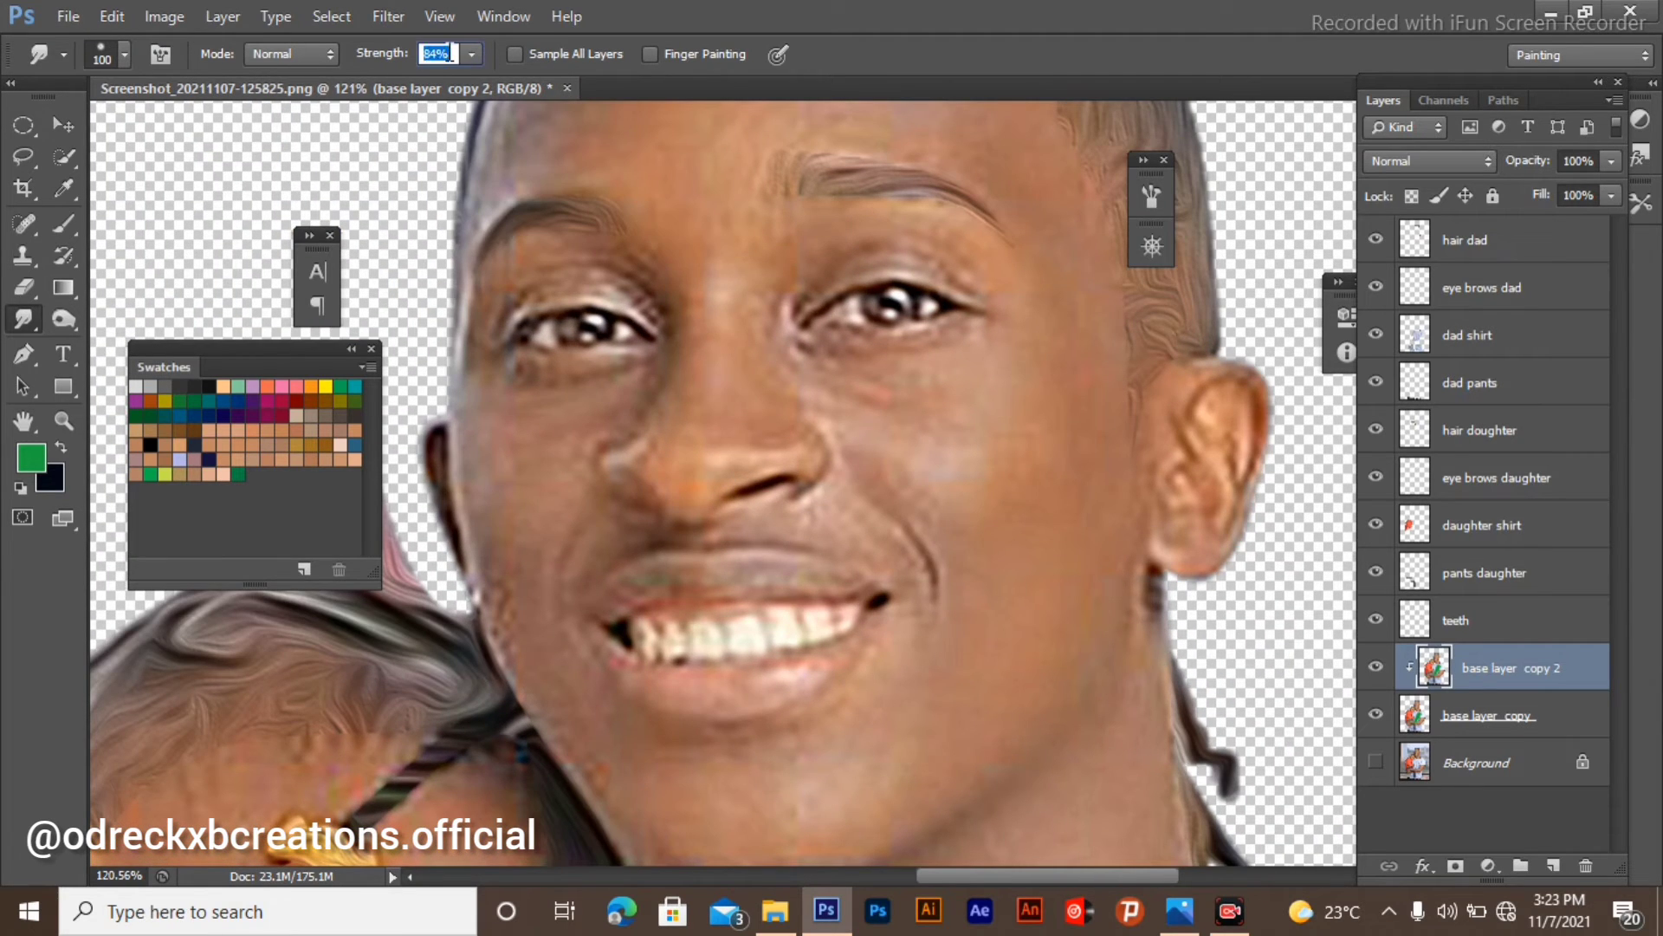
pyautogui.write('25')
pyautogui.press('Return')
# Choose the 65 px brush preset for the Smudge tool.
pyautogui.scroll(3, 440, 182)
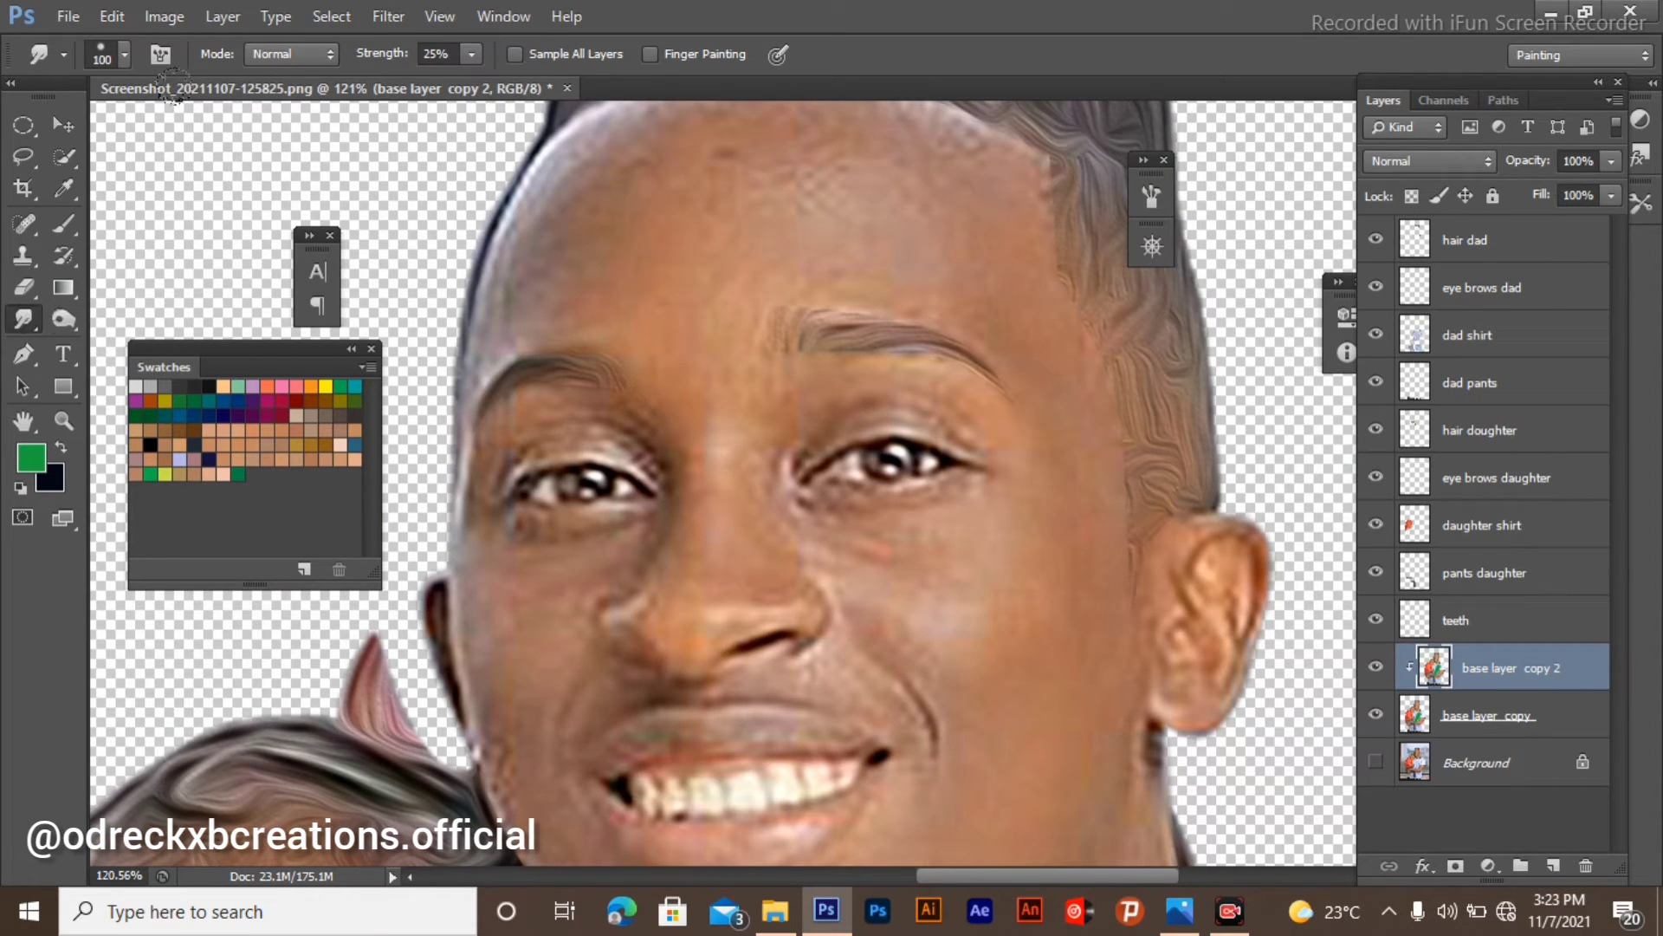
pyautogui.click(122, 52)
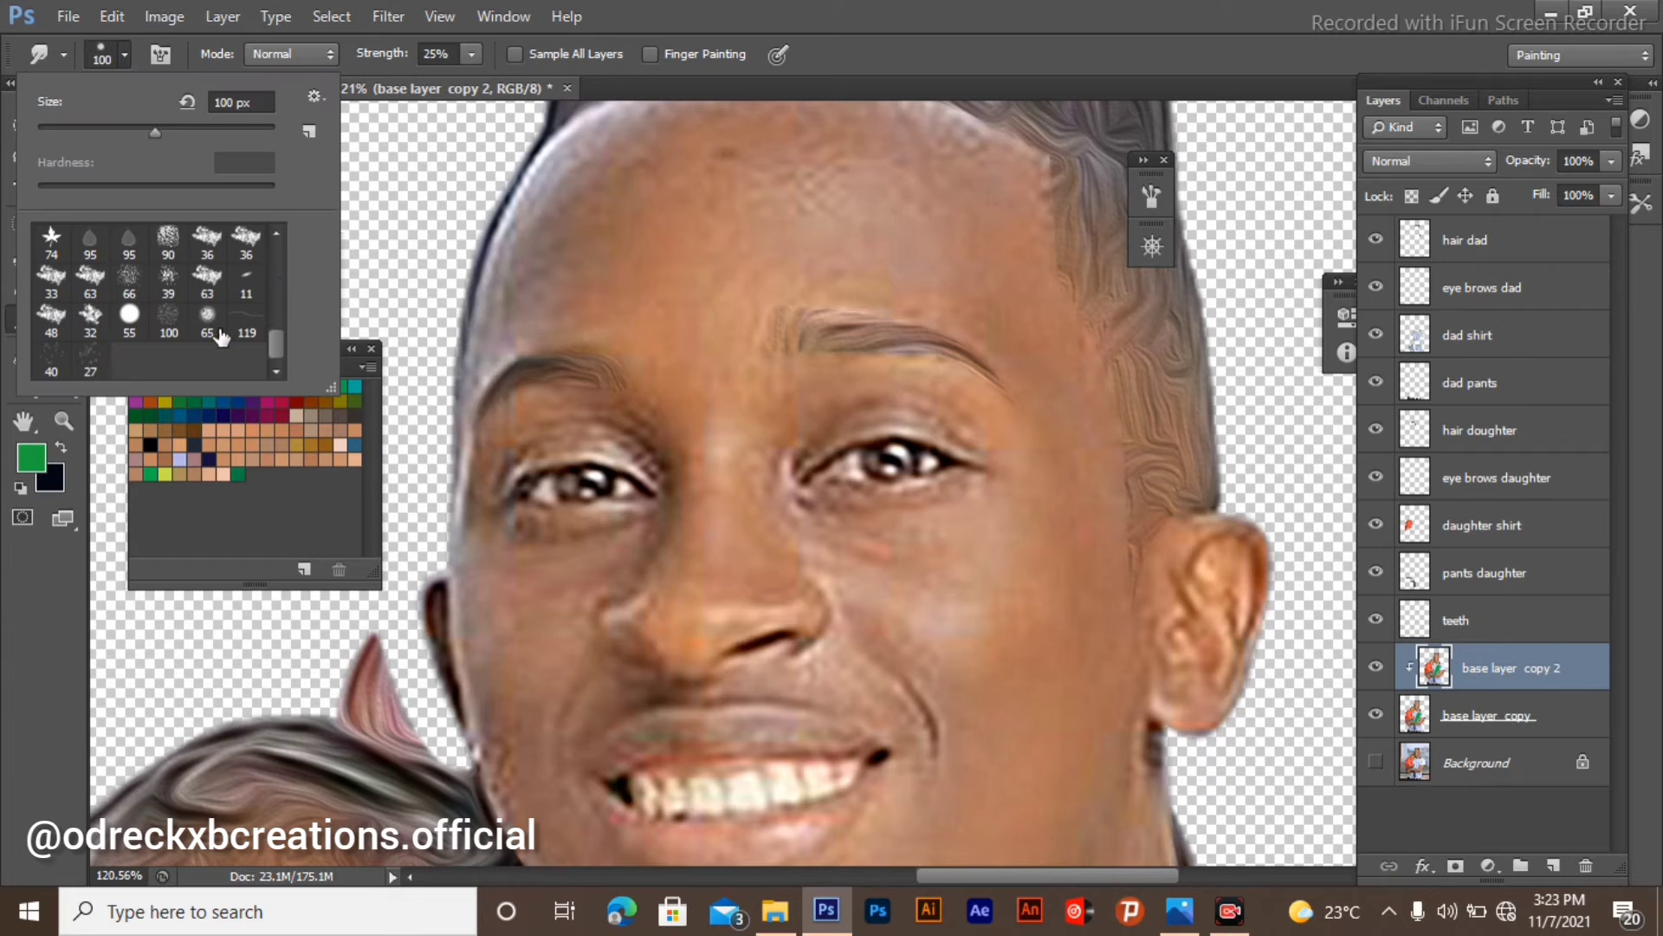
pyautogui.click(208, 317)
pyautogui.click(387, 273)
pyautogui.scroll(3, 832, 345)
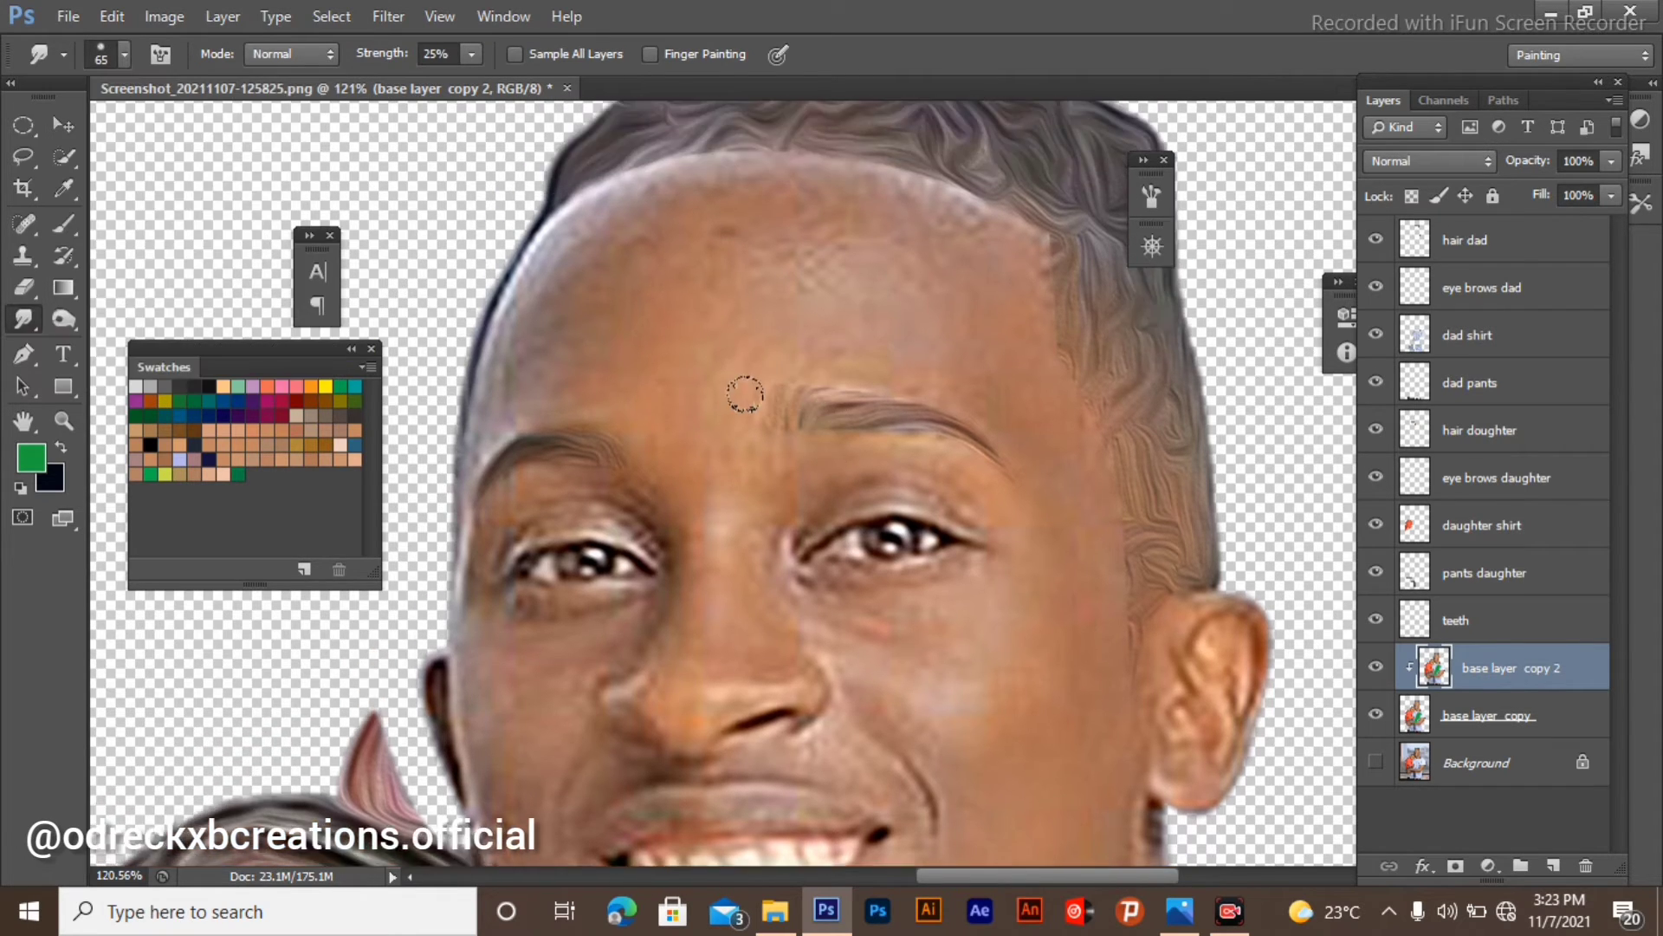
pyautogui.keyDown('alt'); pyautogui.scroll(2, 709, 382); pyautogui.keyUp('alt')
pyautogui.scroll(3, 532, 362)
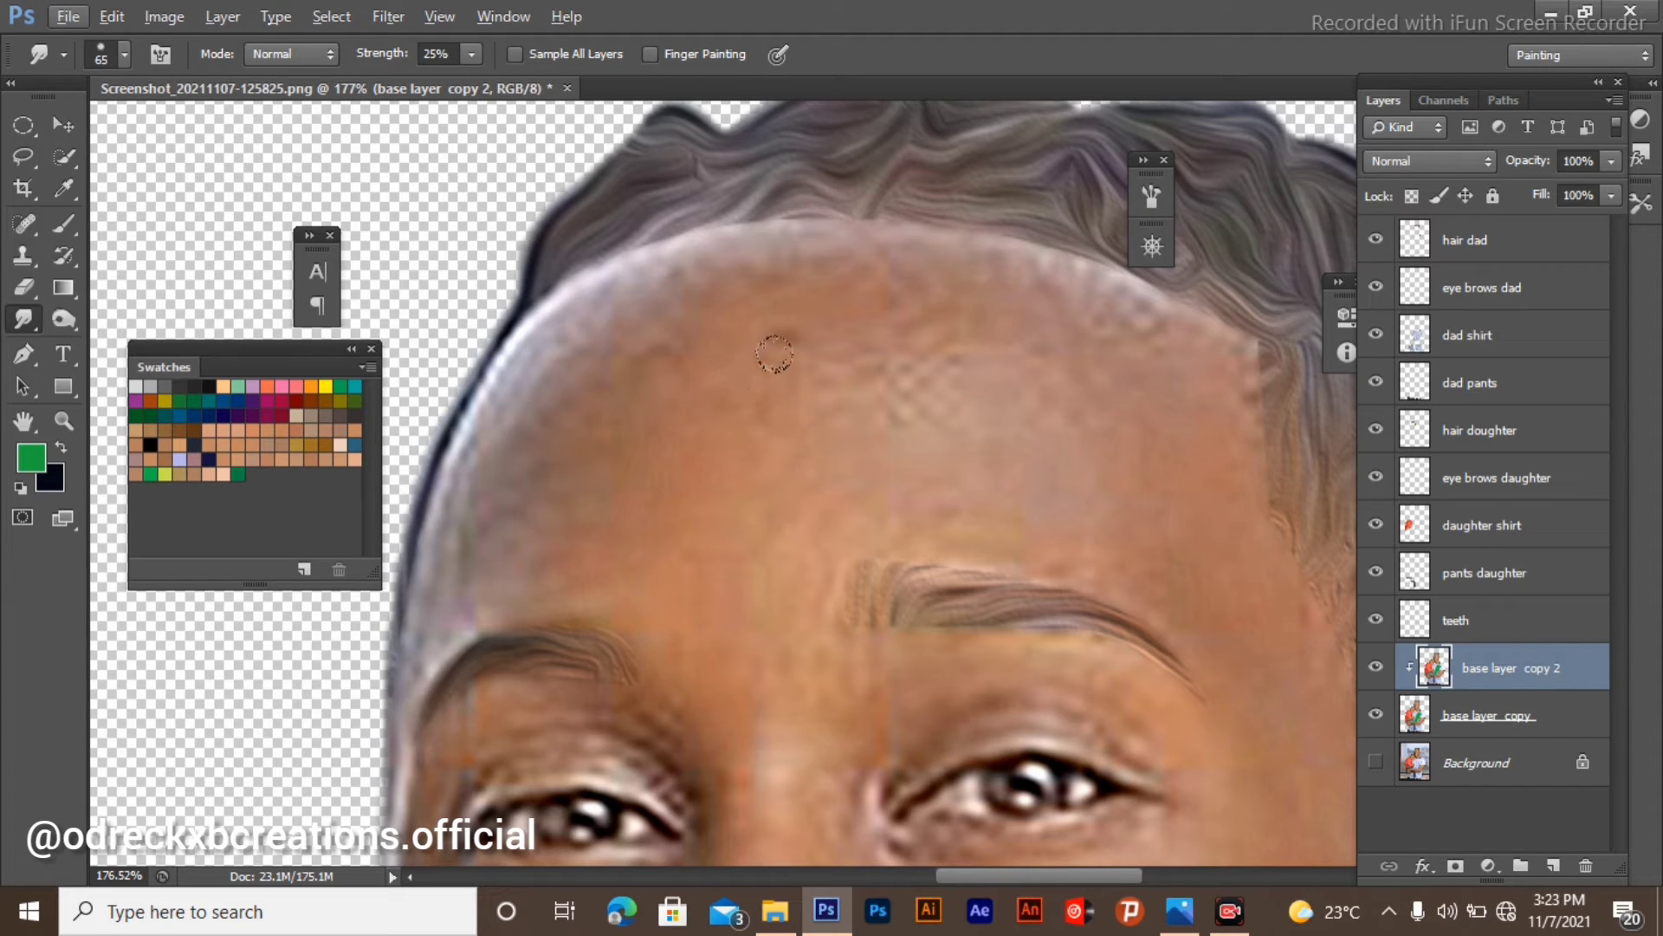
pyautogui.scroll(-2, 476, 507)
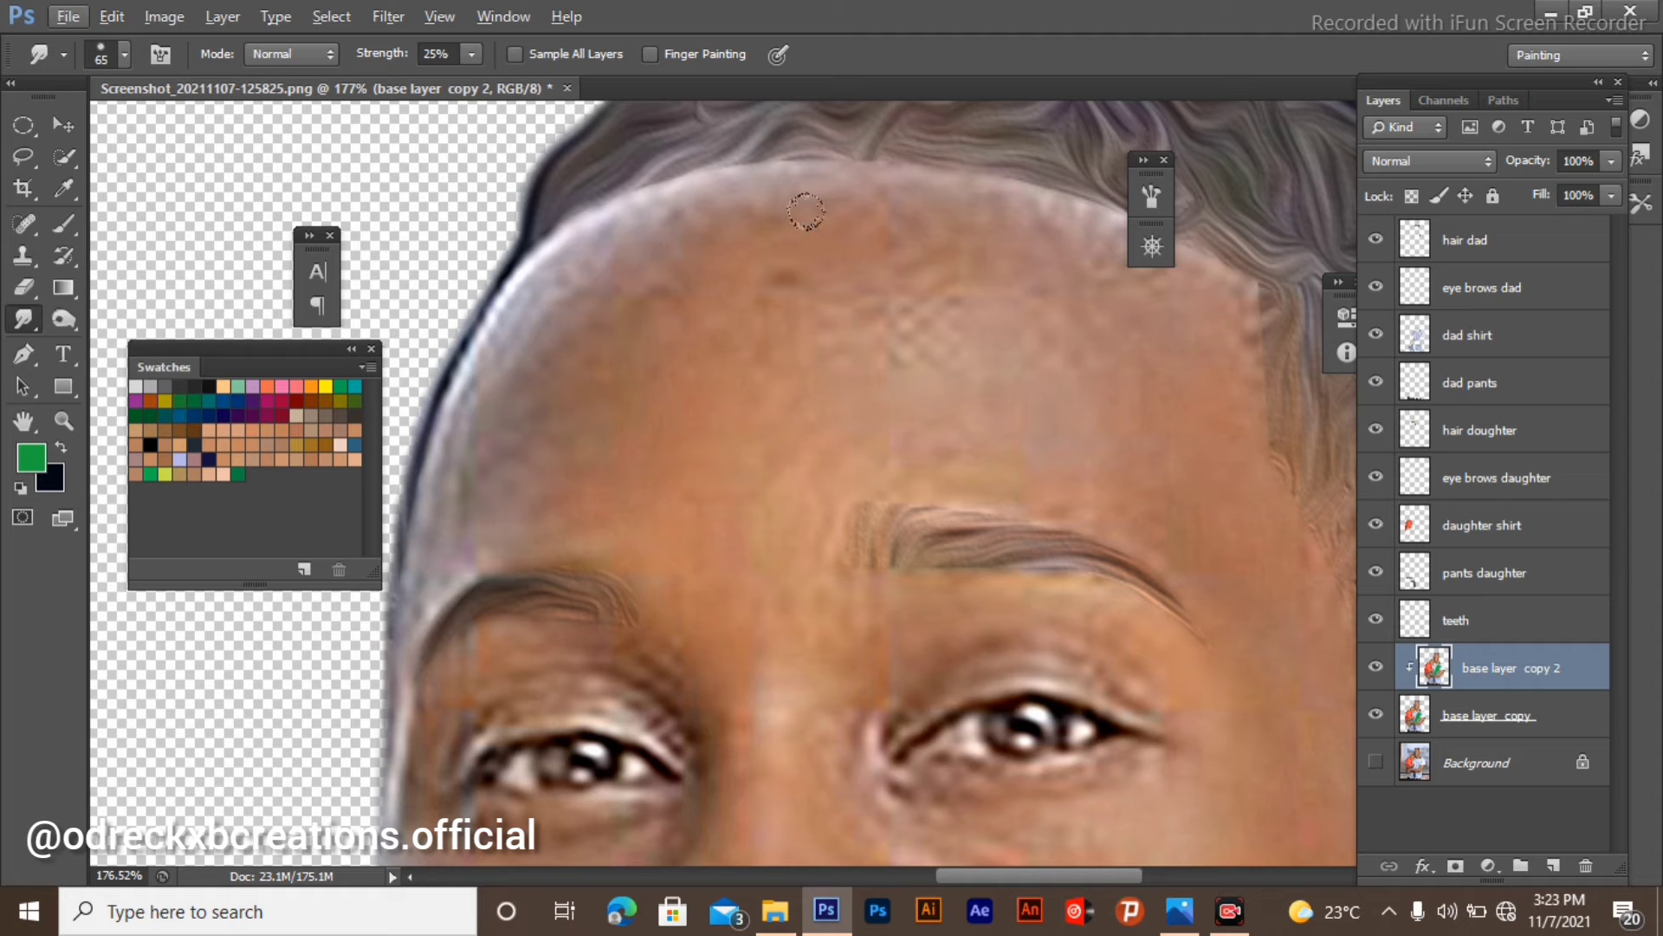
pyautogui.scroll(-4, 953, 277)
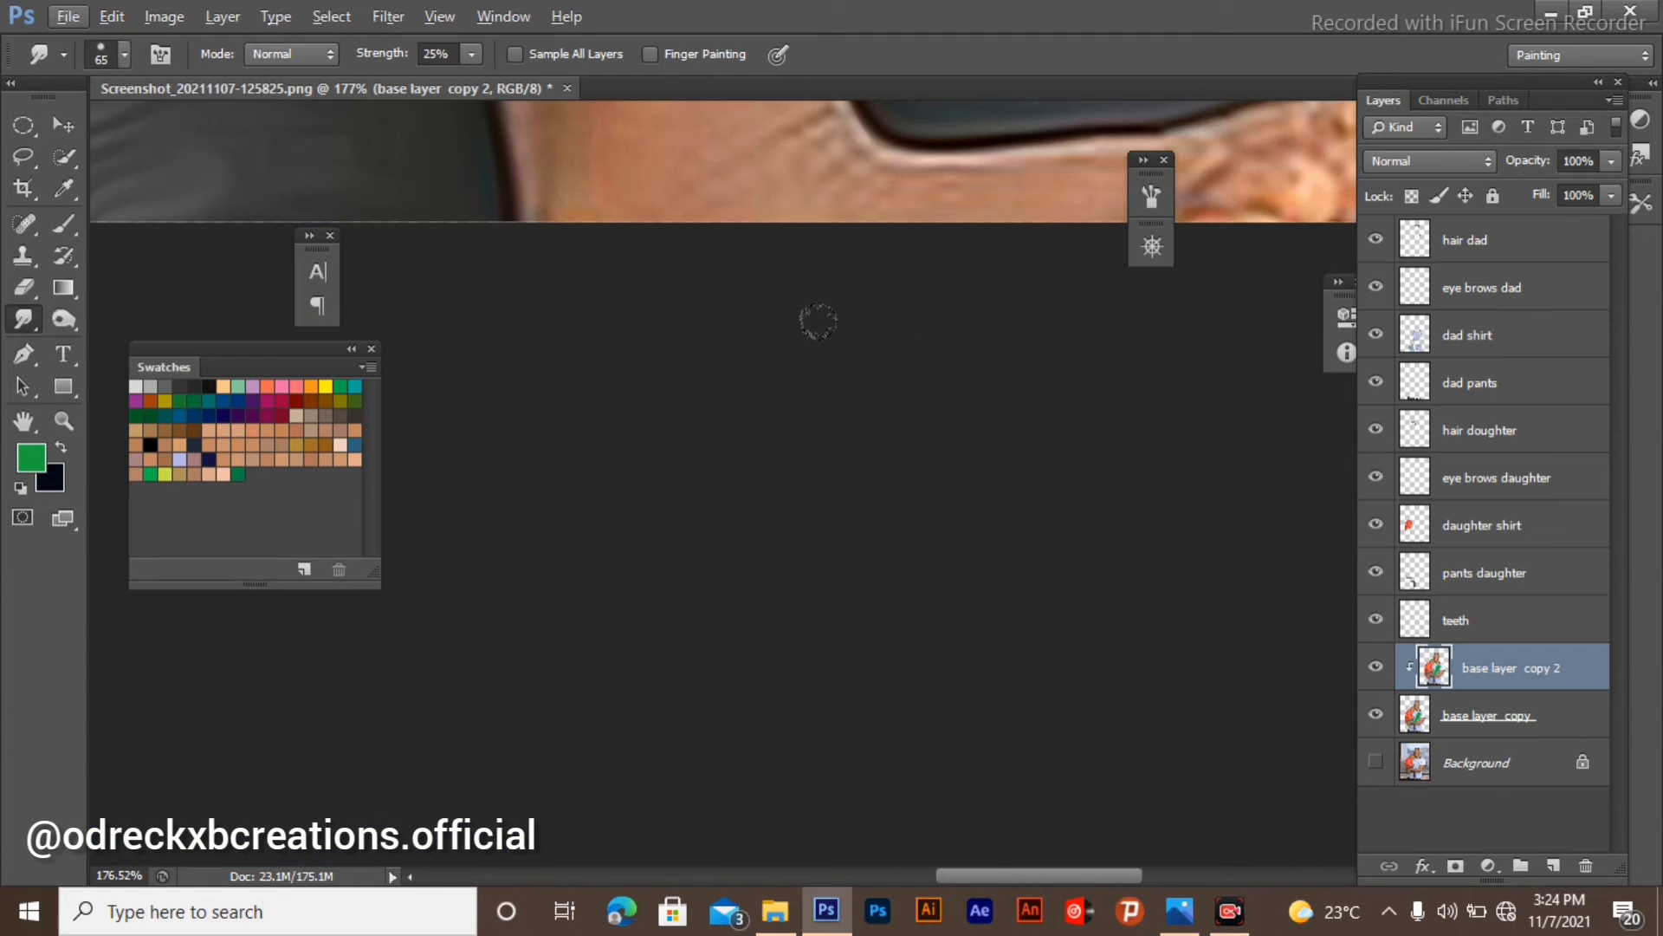
pyautogui.scroll(-2, 823, 325)
pyautogui.scroll(-2, 840, 325)
pyautogui.scroll(6, 846, 315)
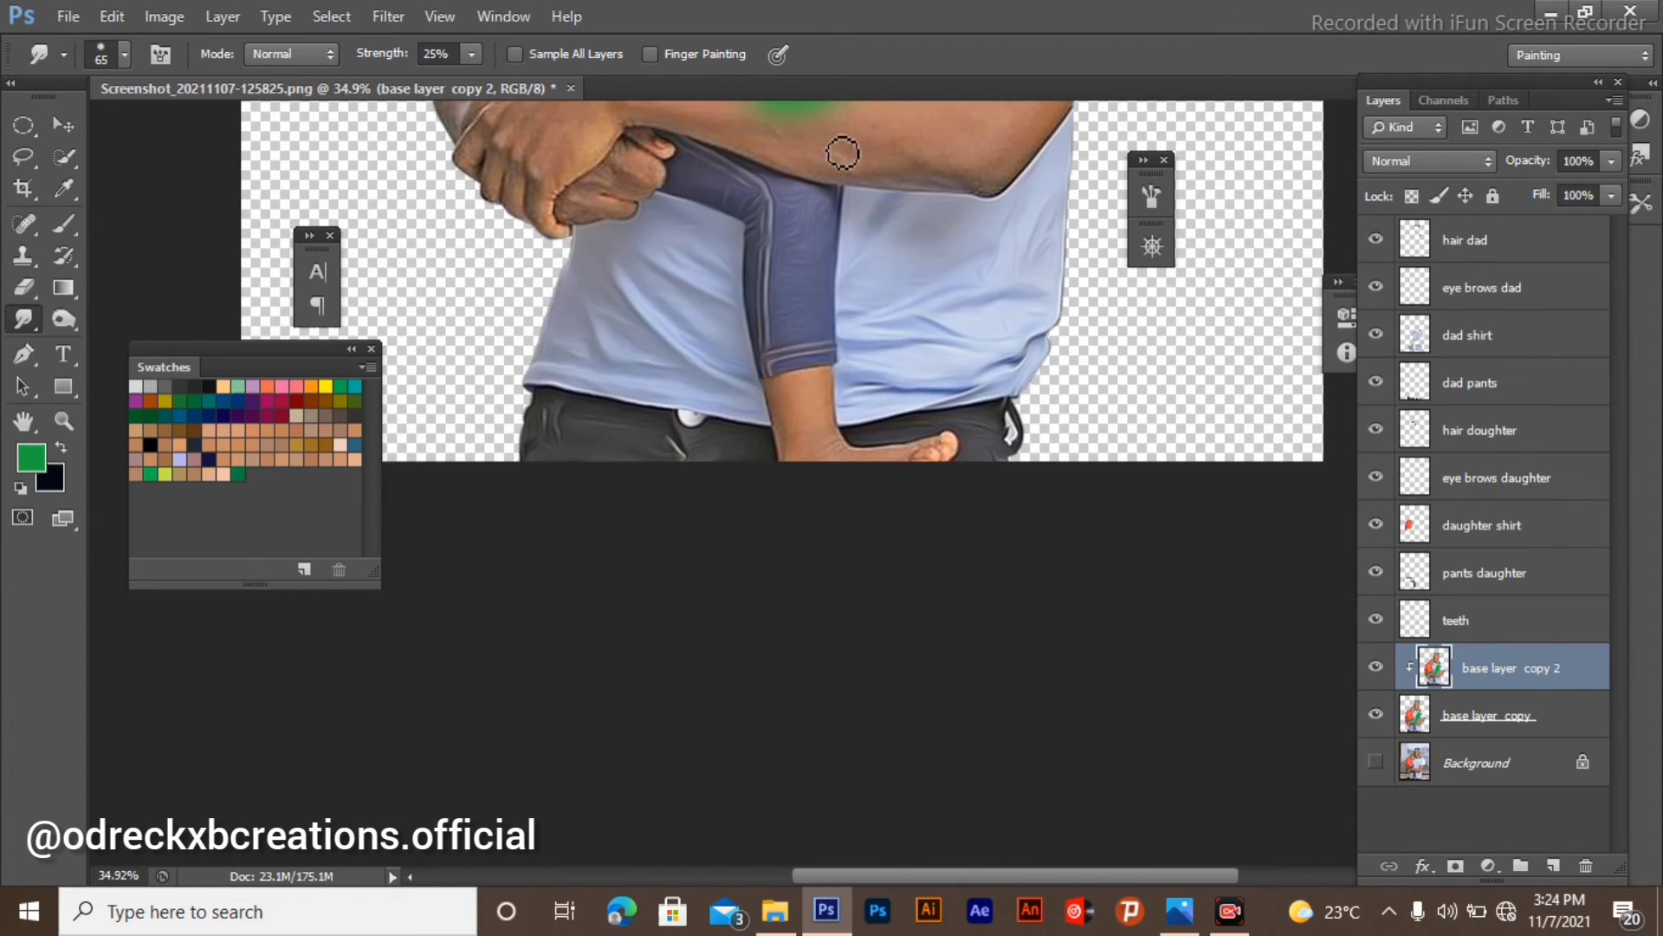
# Examine the skin shading of the man's face from the forehead down past the cheek and mouth to the chin.
pyautogui.scroll(8, 933, 156)
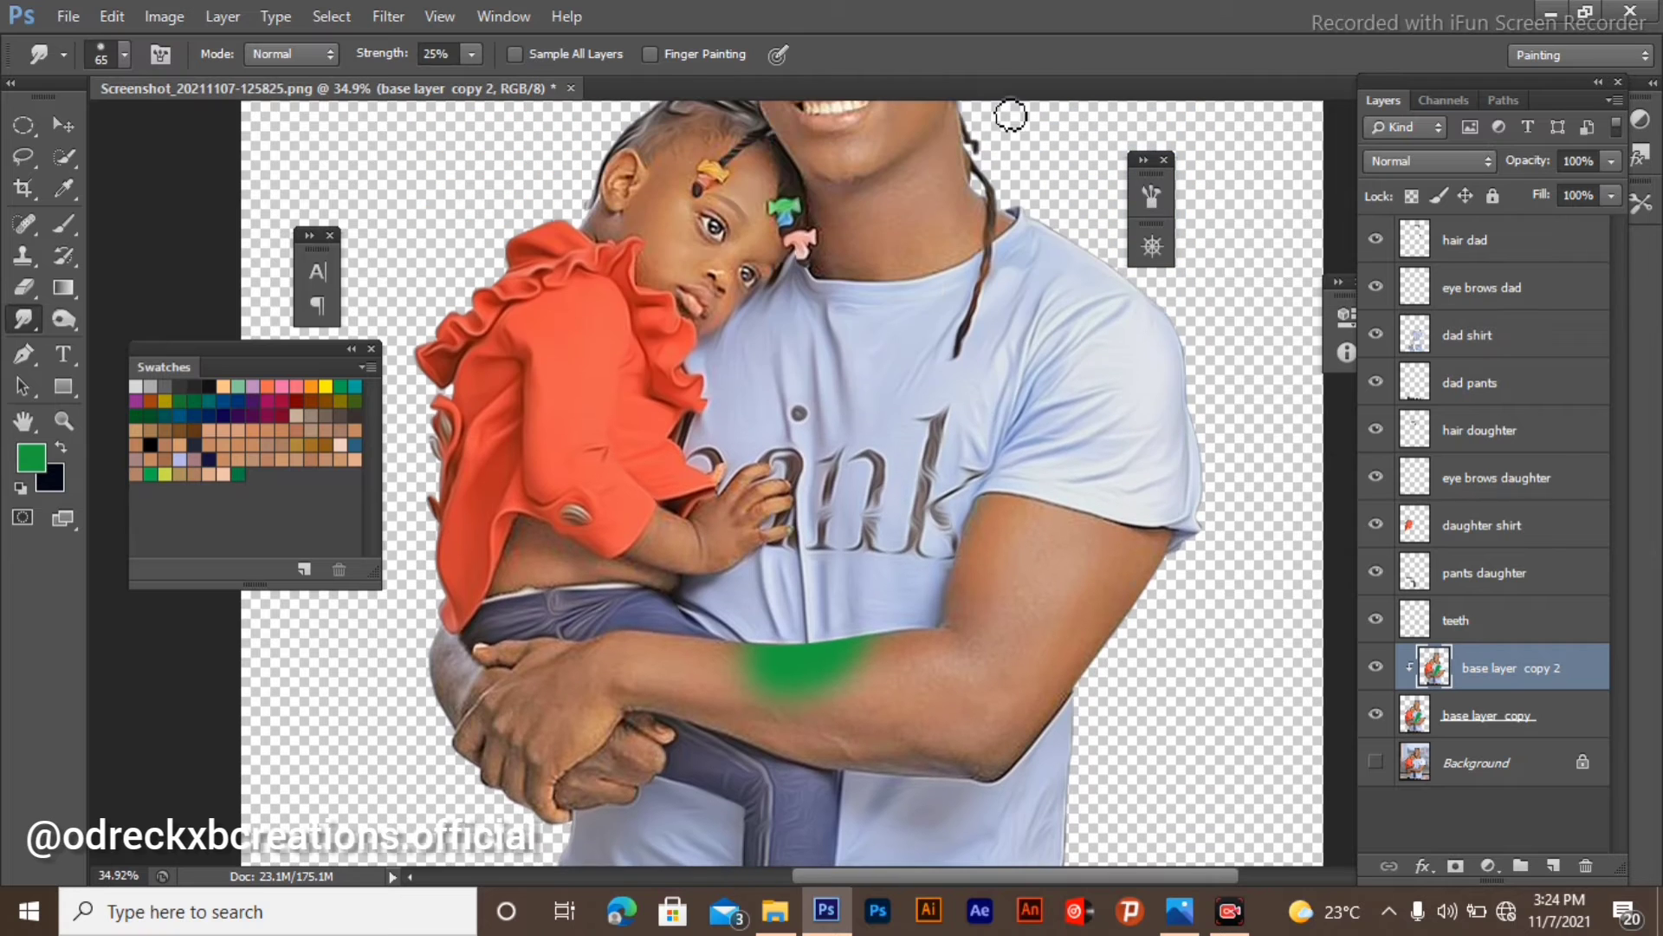
pyautogui.scroll(1, 863, 176)
pyautogui.scroll(5, 863, 175)
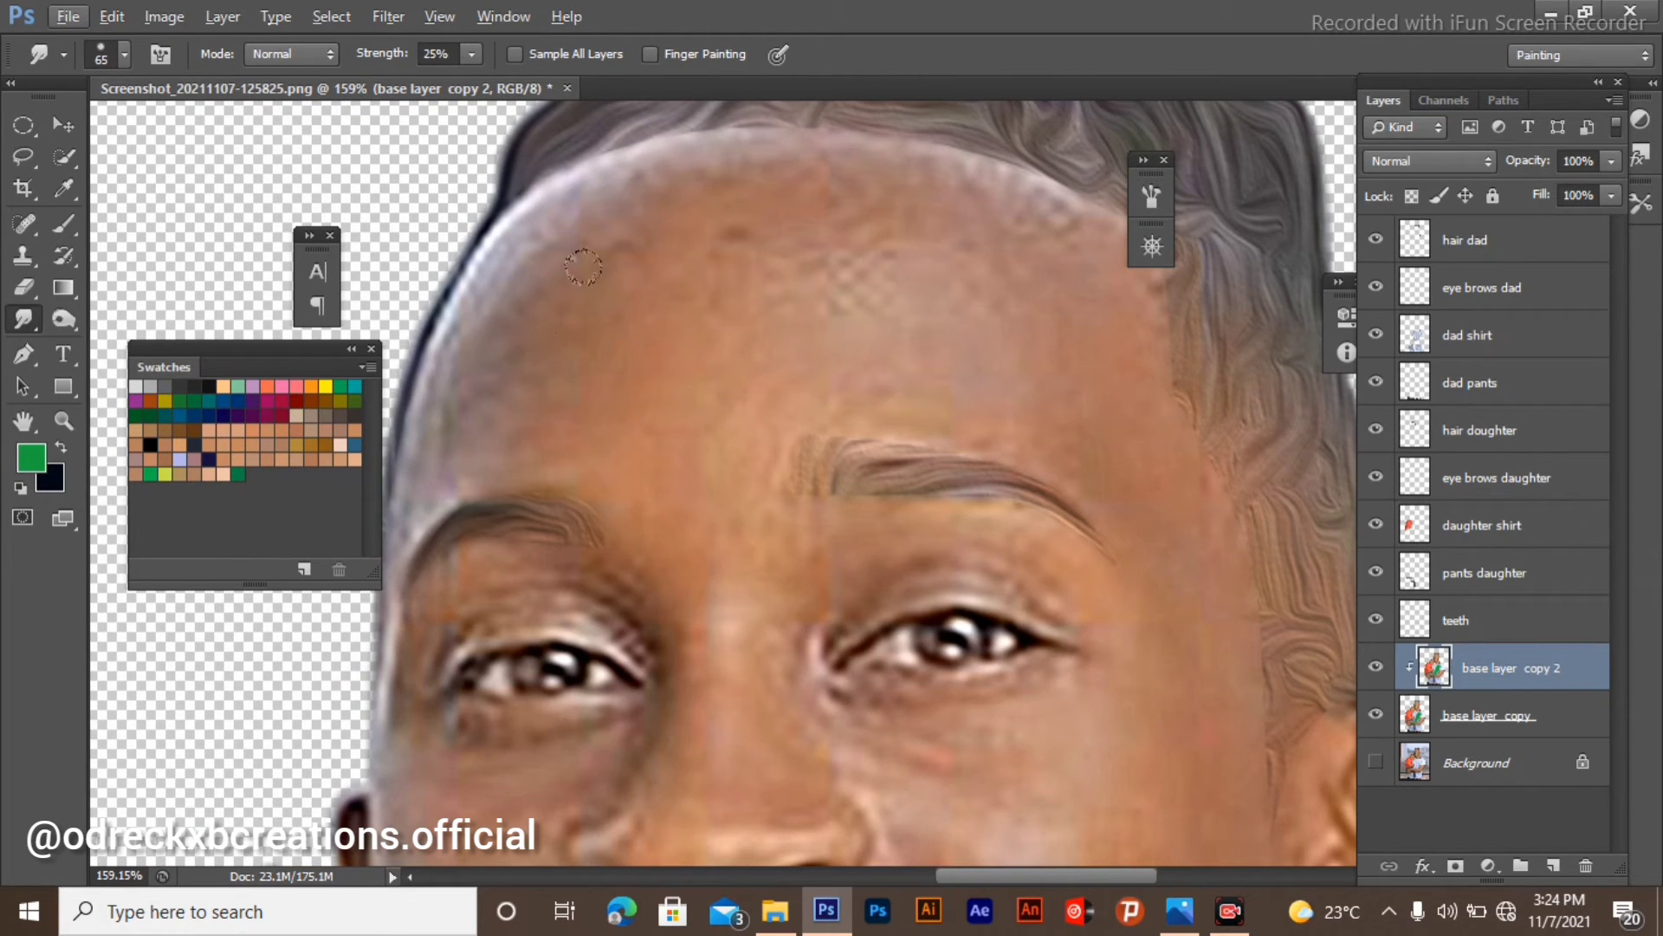
pyautogui.hscroll(3, 958, 202)
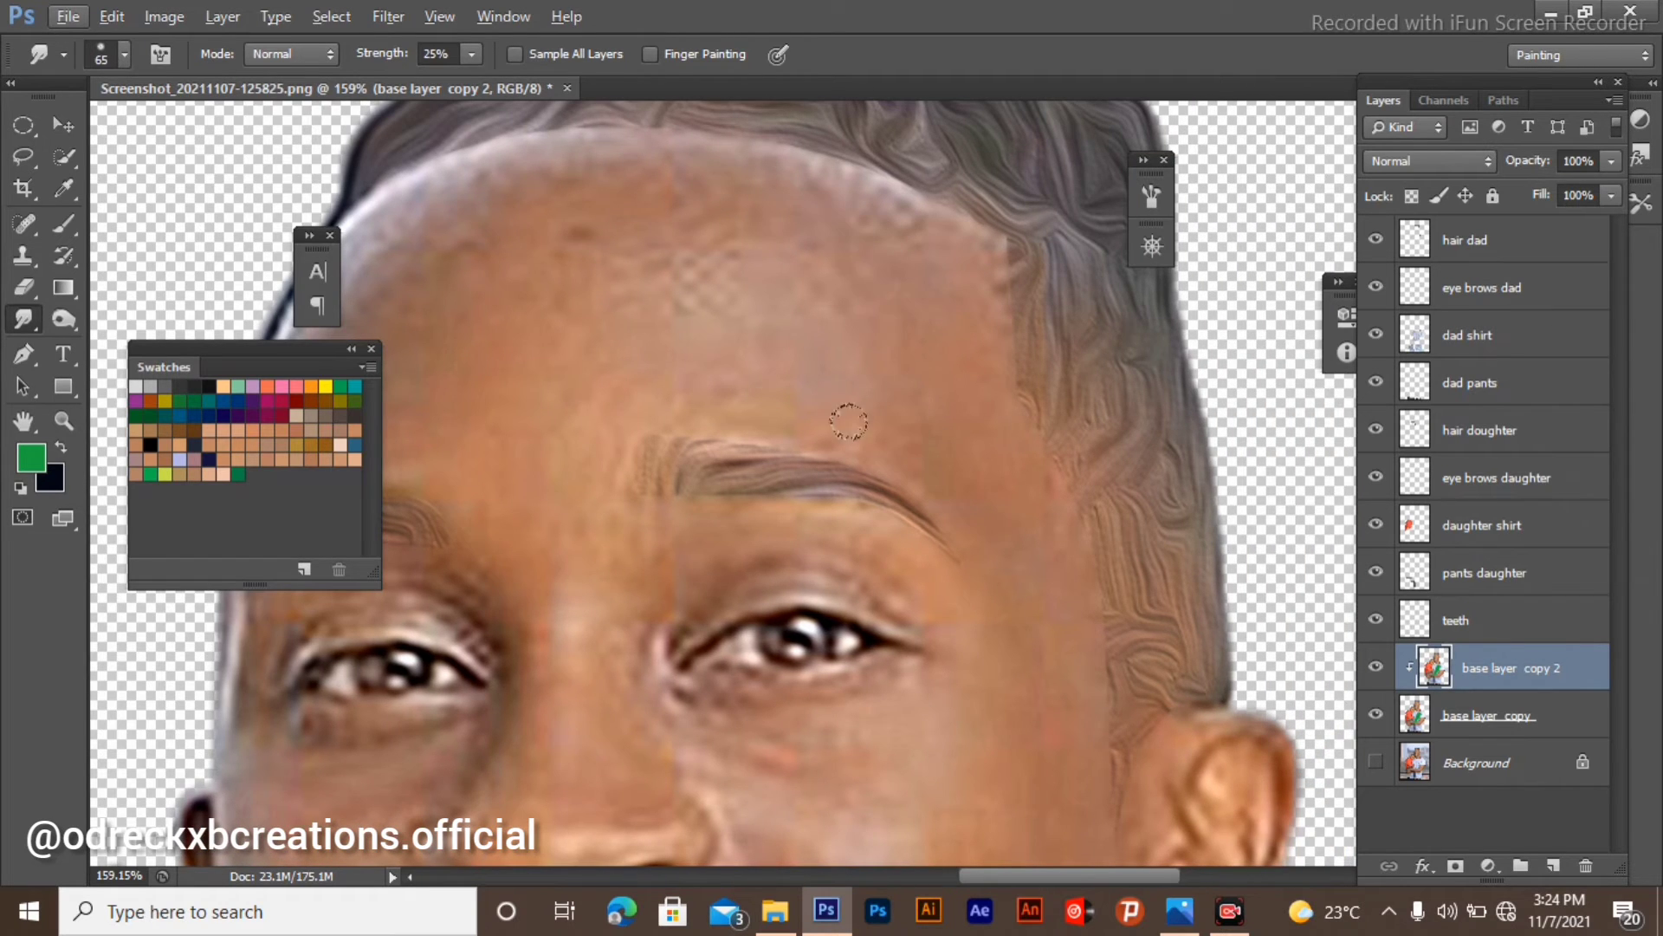
pyautogui.scroll(-3, 1052, 584)
pyautogui.scroll(-5, 1039, 586)
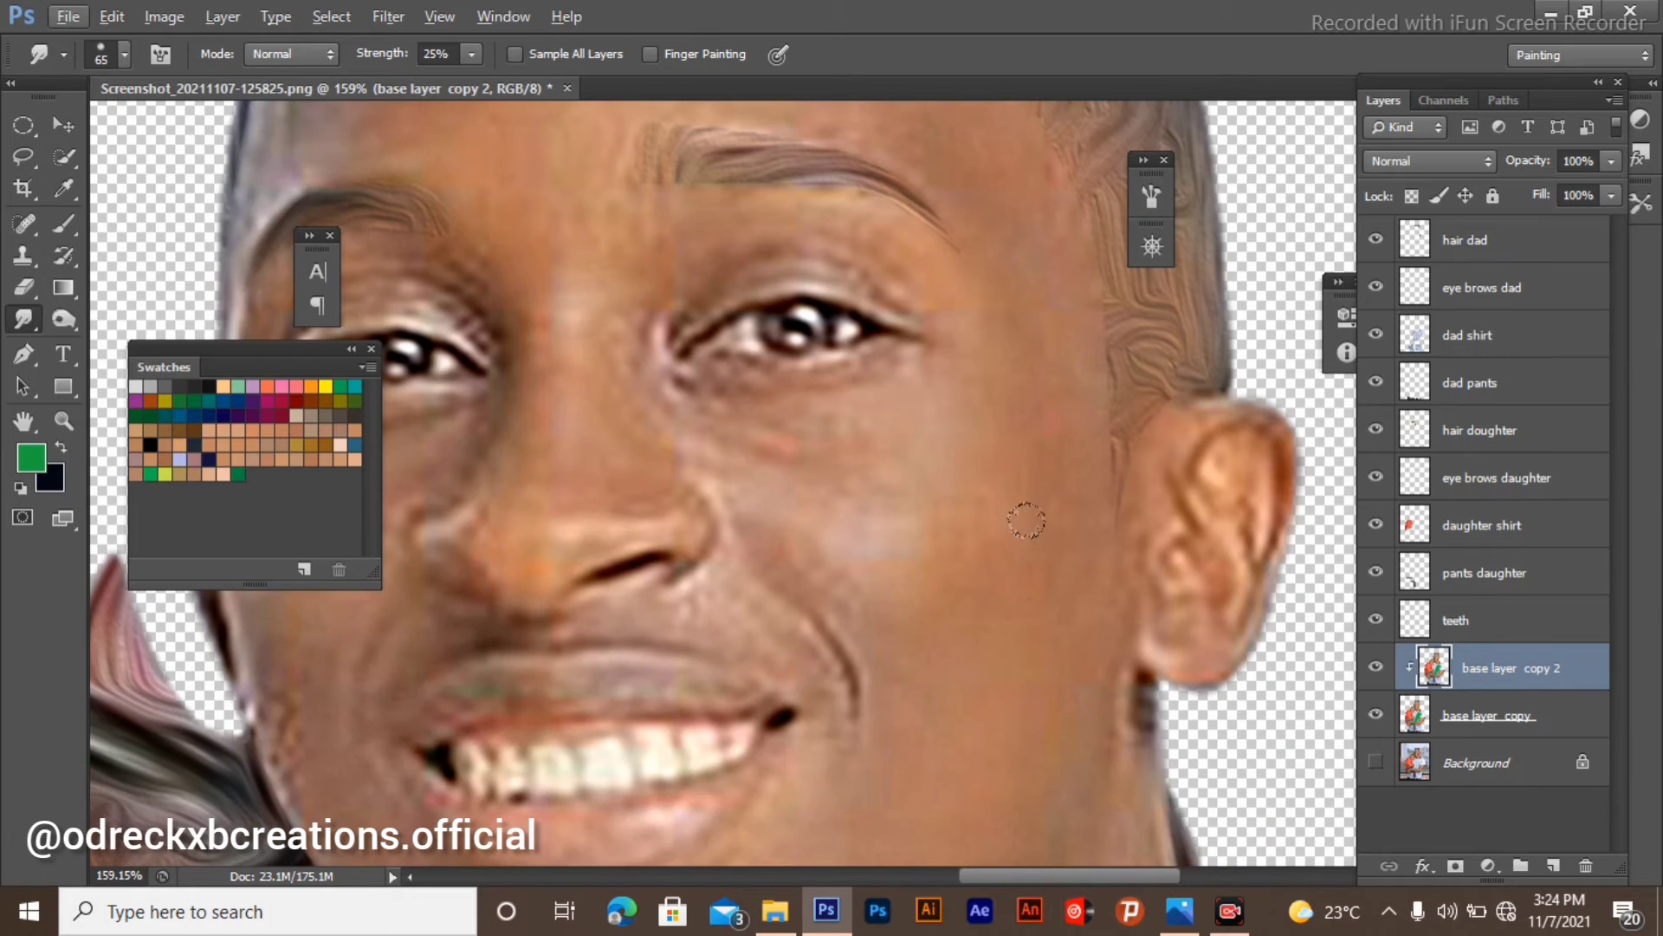
pyautogui.scroll(-6, 954, 518)
pyautogui.scroll(-1, 1022, 456)
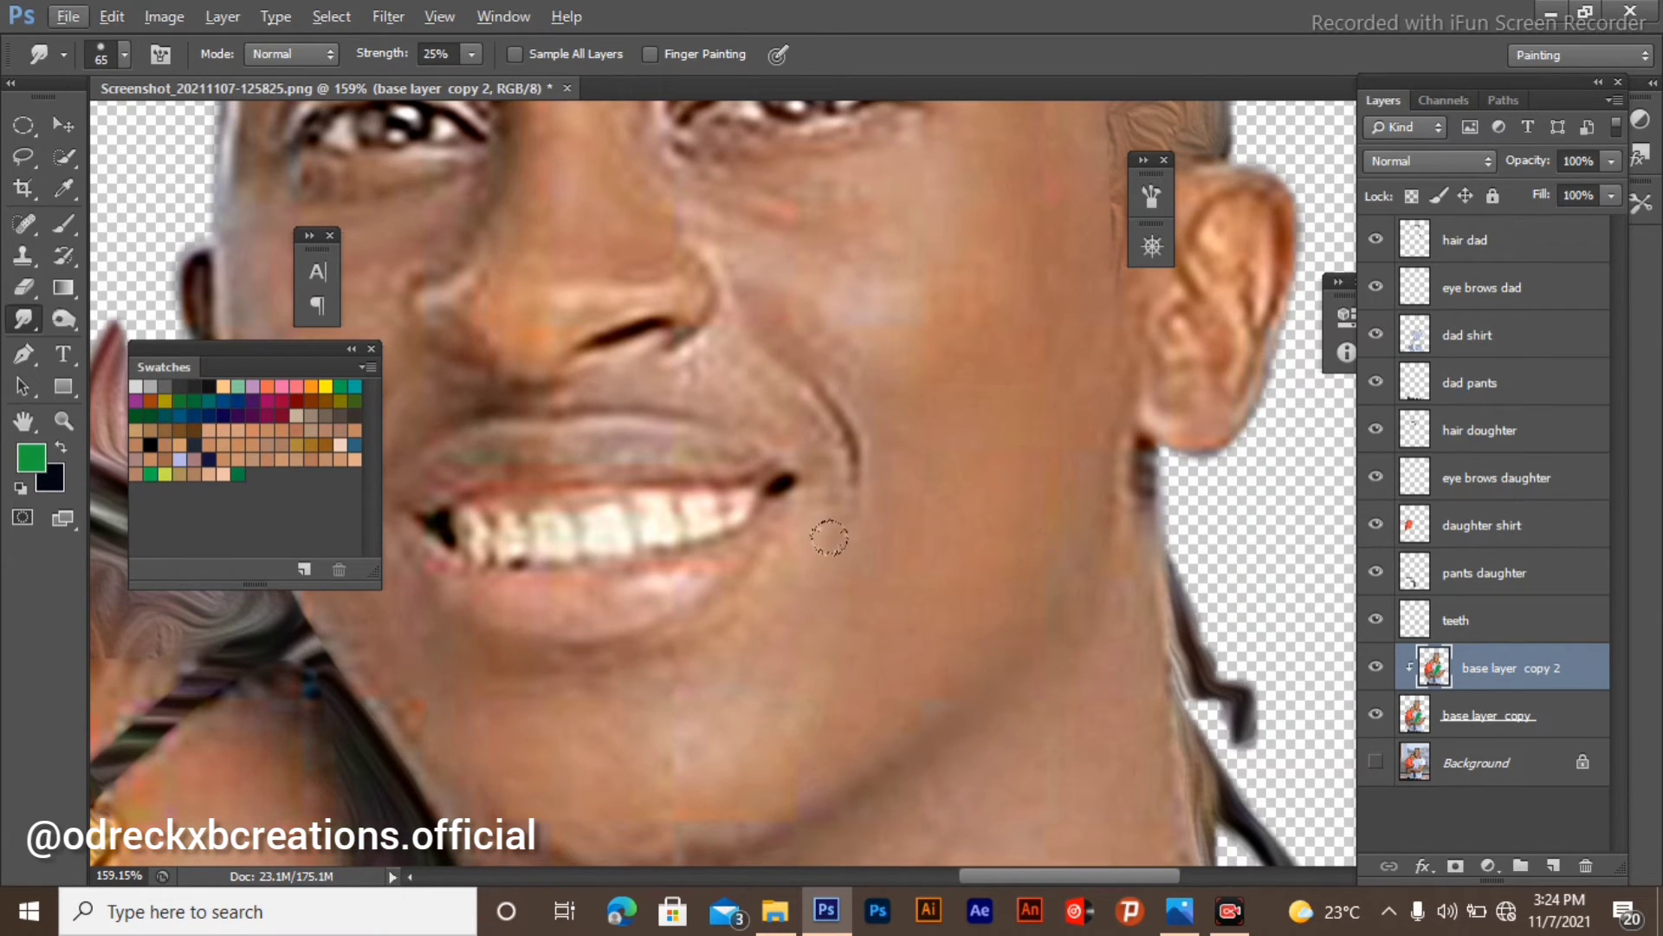
pyautogui.scroll(-2, 898, 455)
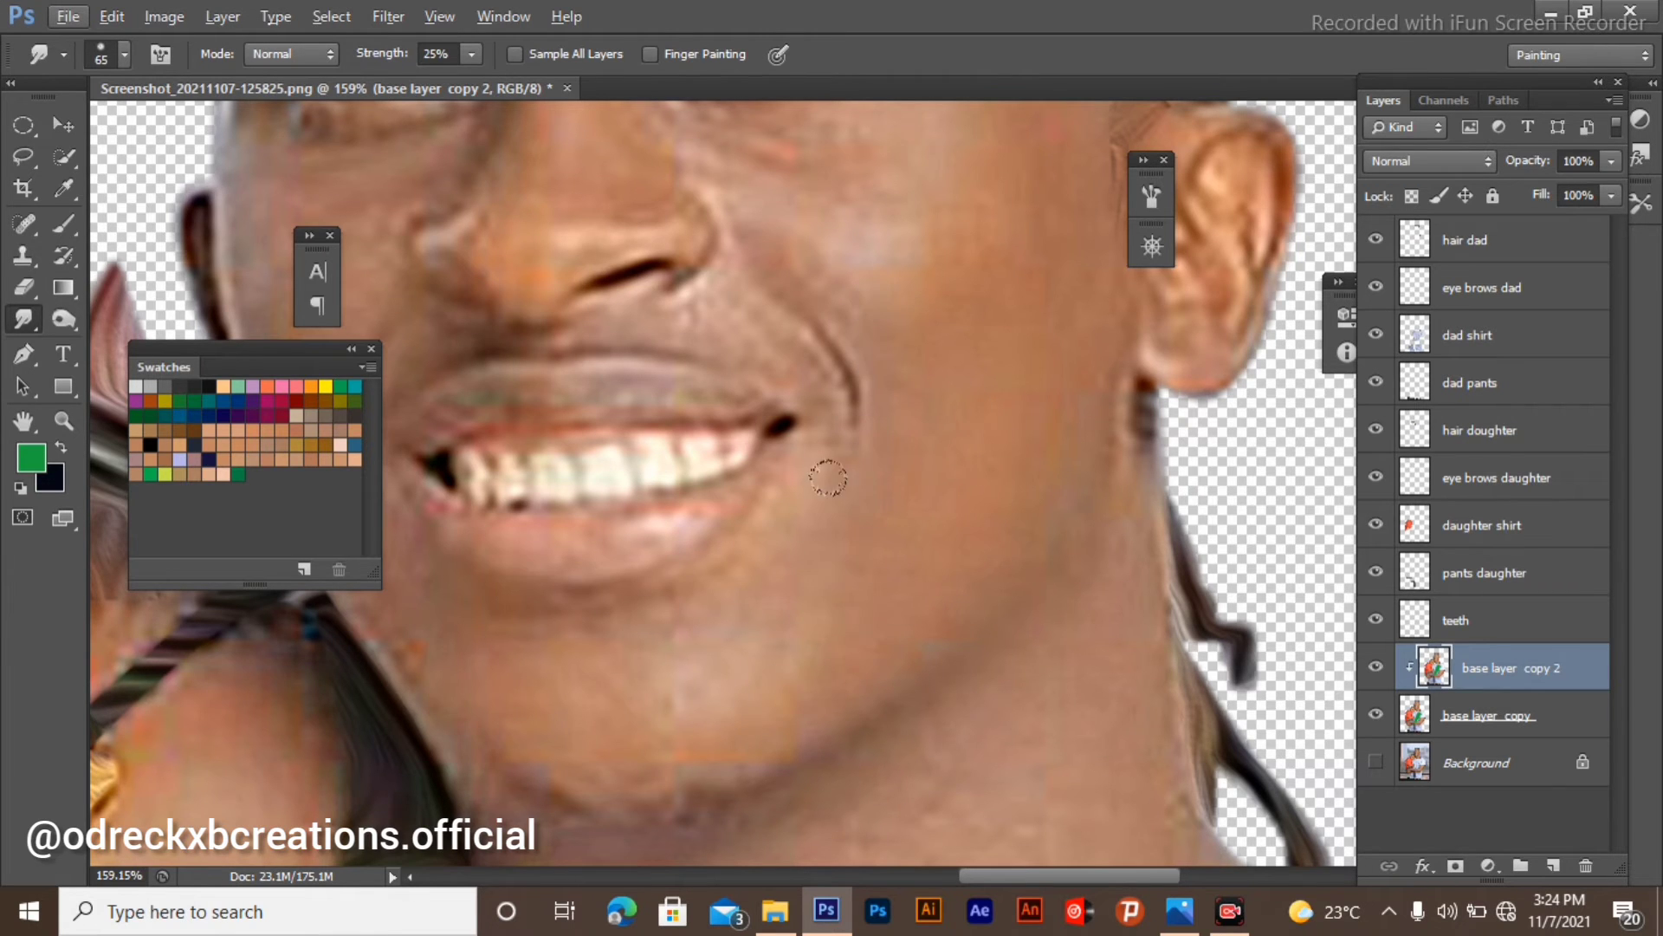
pyautogui.scroll(-3, 727, 546)
pyautogui.hscroll(-4, 527, 508)
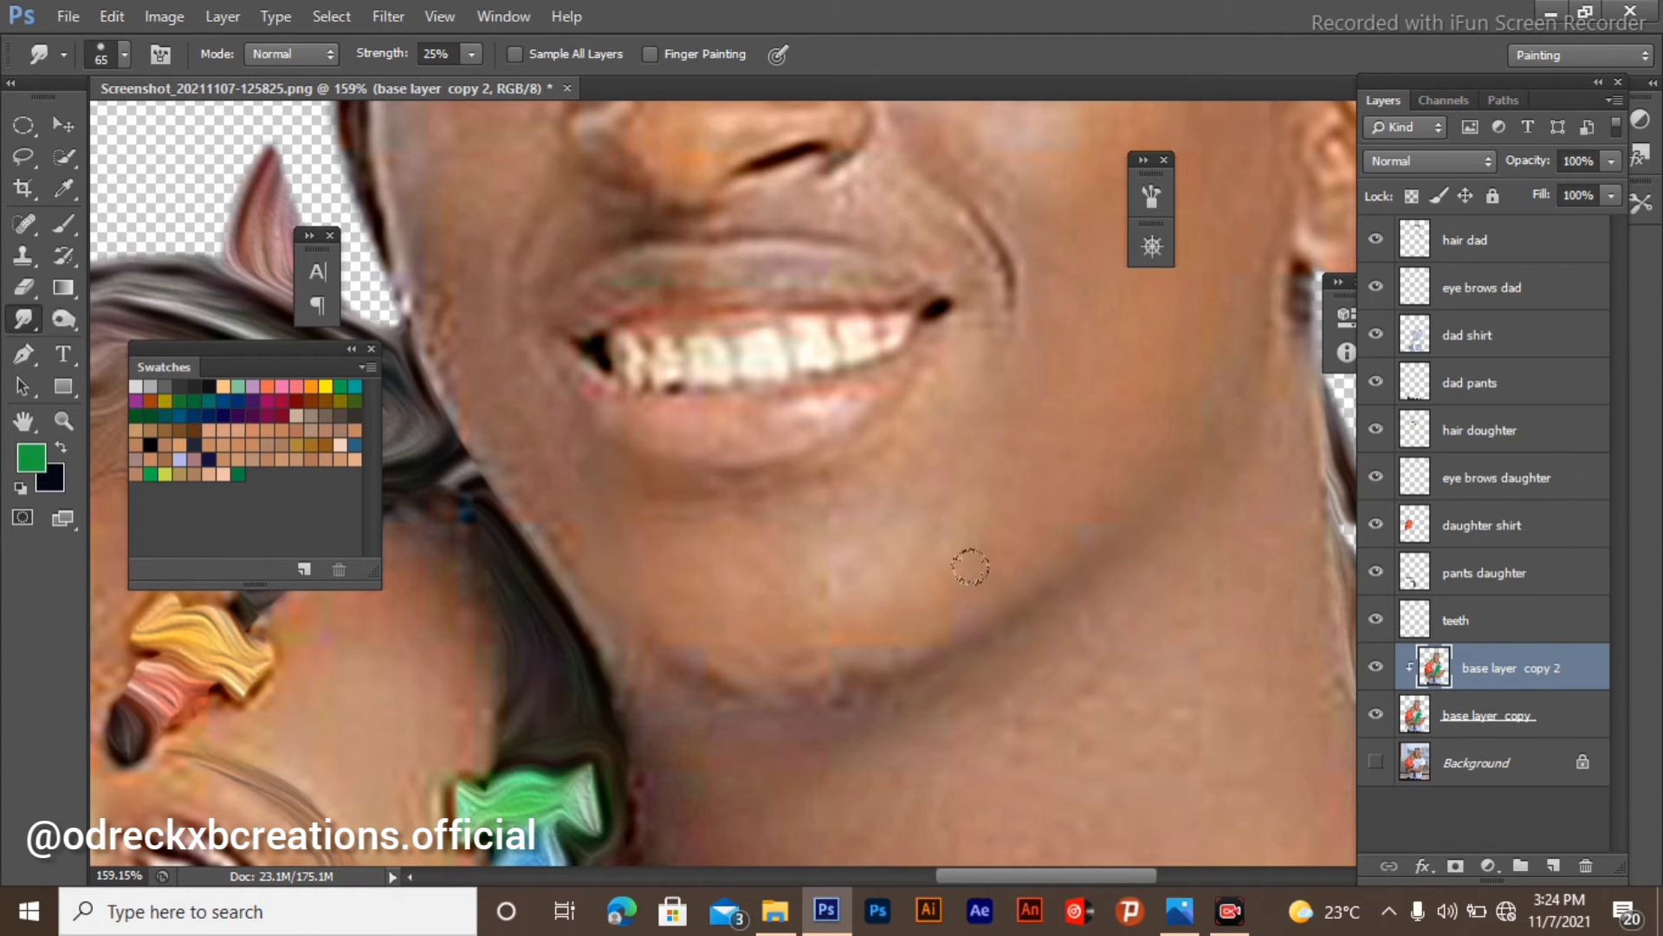
pyautogui.scroll(-5, 970, 567)
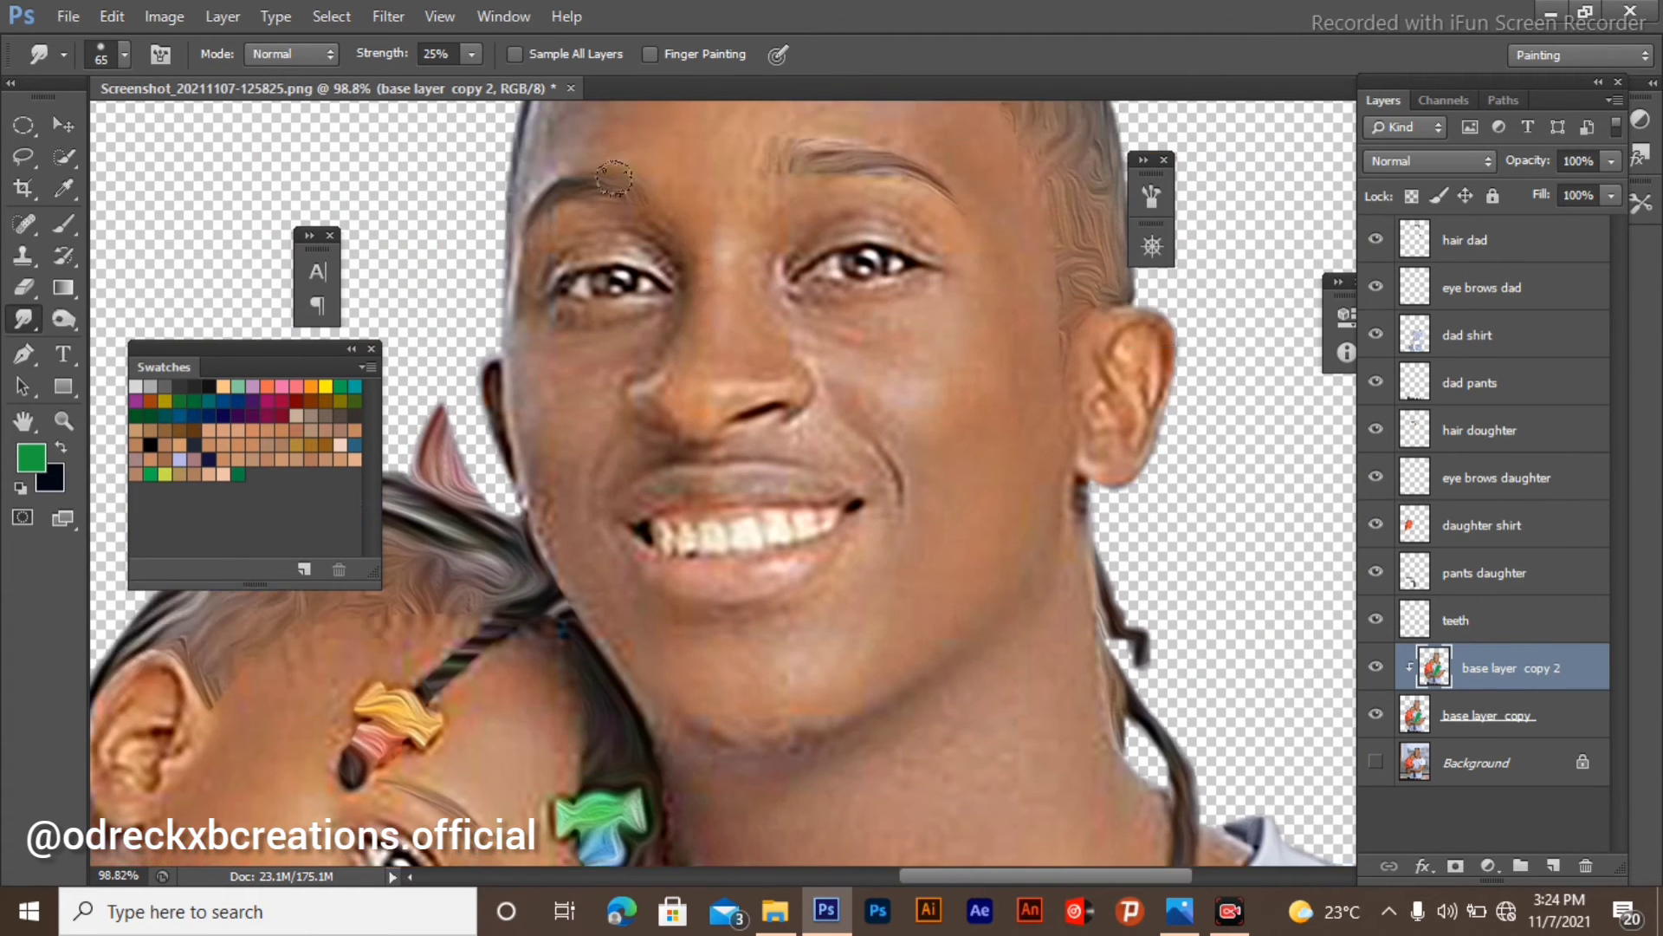
# Examine the skin tones around the man's eyes, eyebrows and forehead up close.
pyautogui.scroll(3, 614, 177)
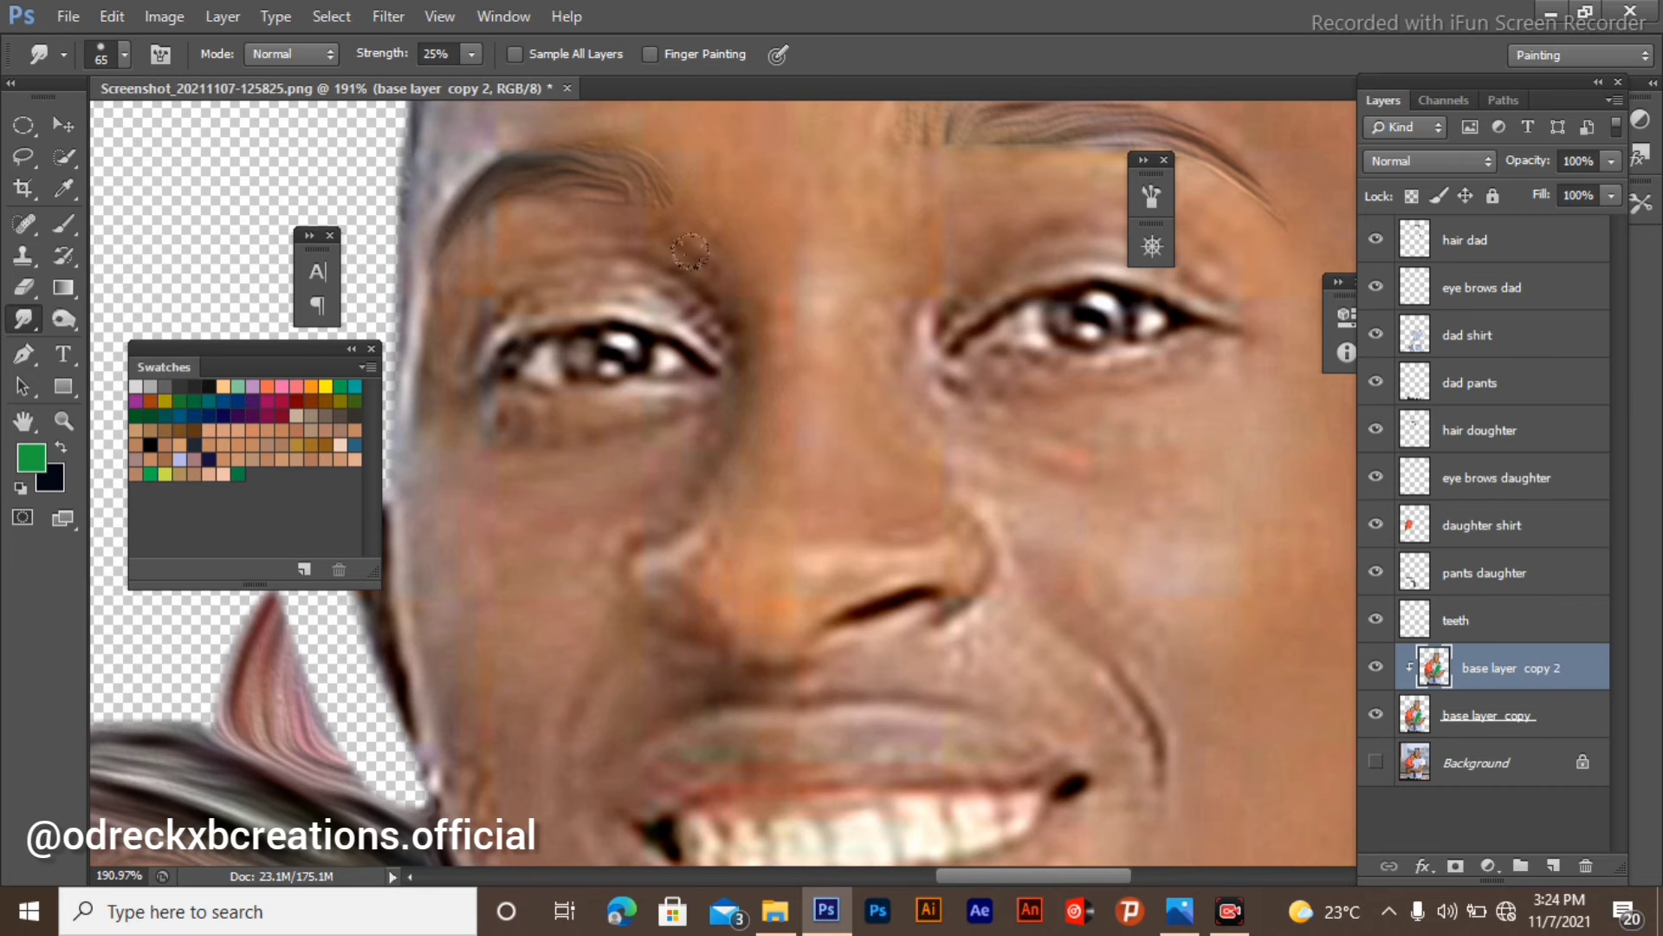
pyautogui.scroll(-5, 726, 485)
pyautogui.scroll(2, 643, 266)
pyautogui.scroll(2, 643, 266)
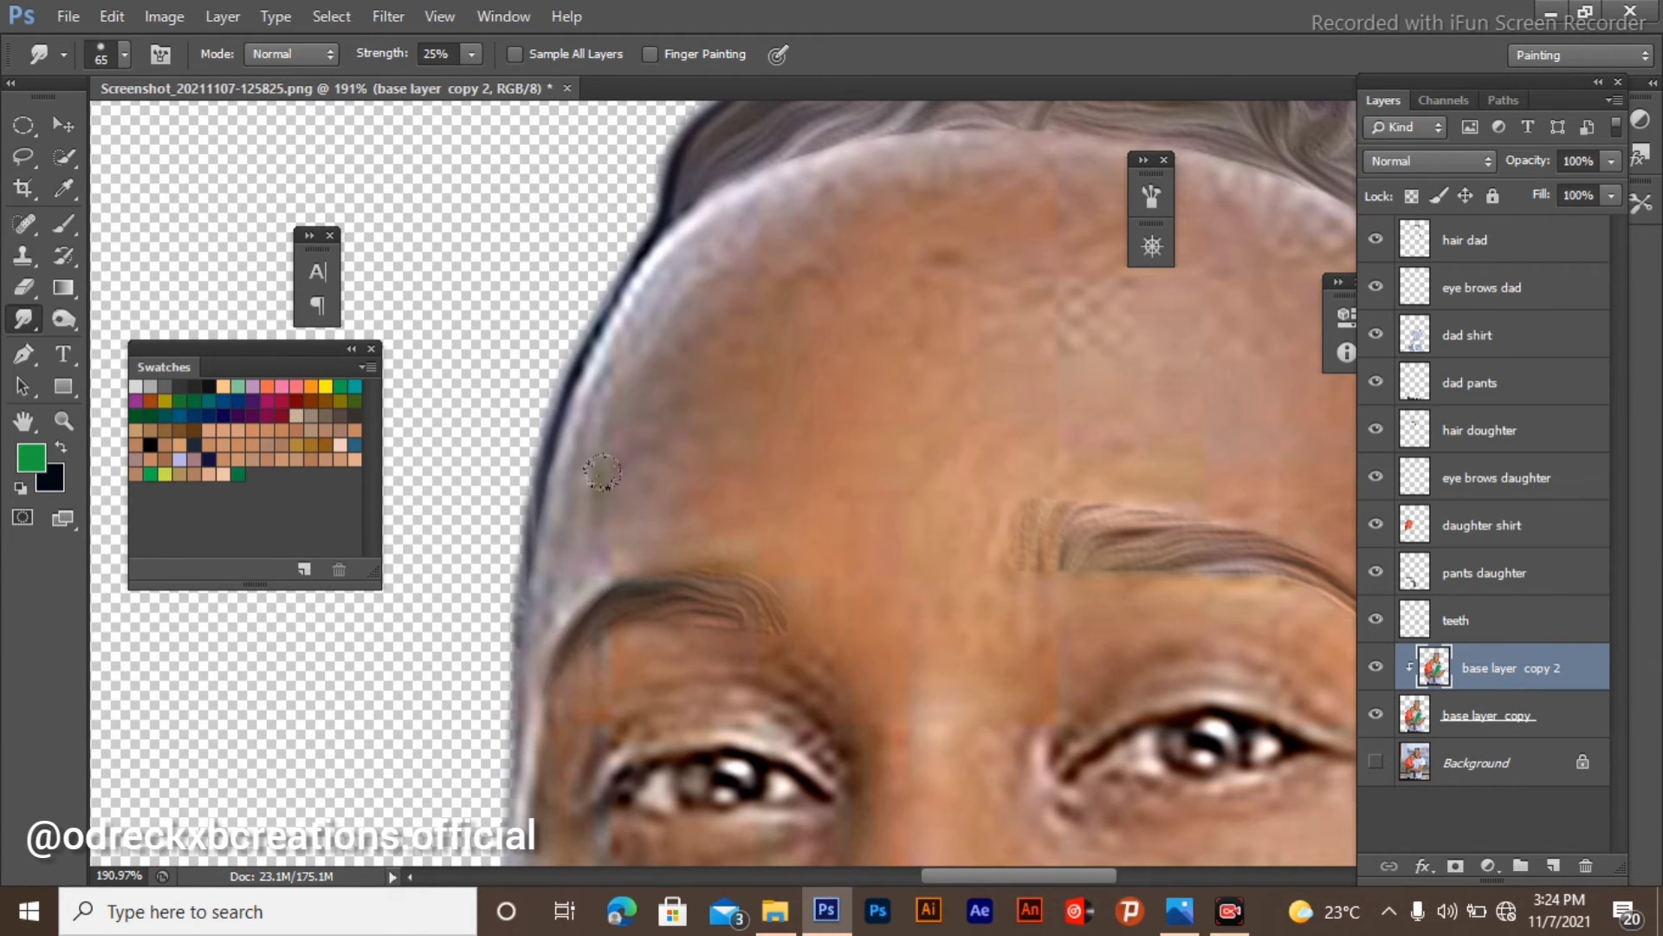
pyautogui.scroll(-3, 603, 484)
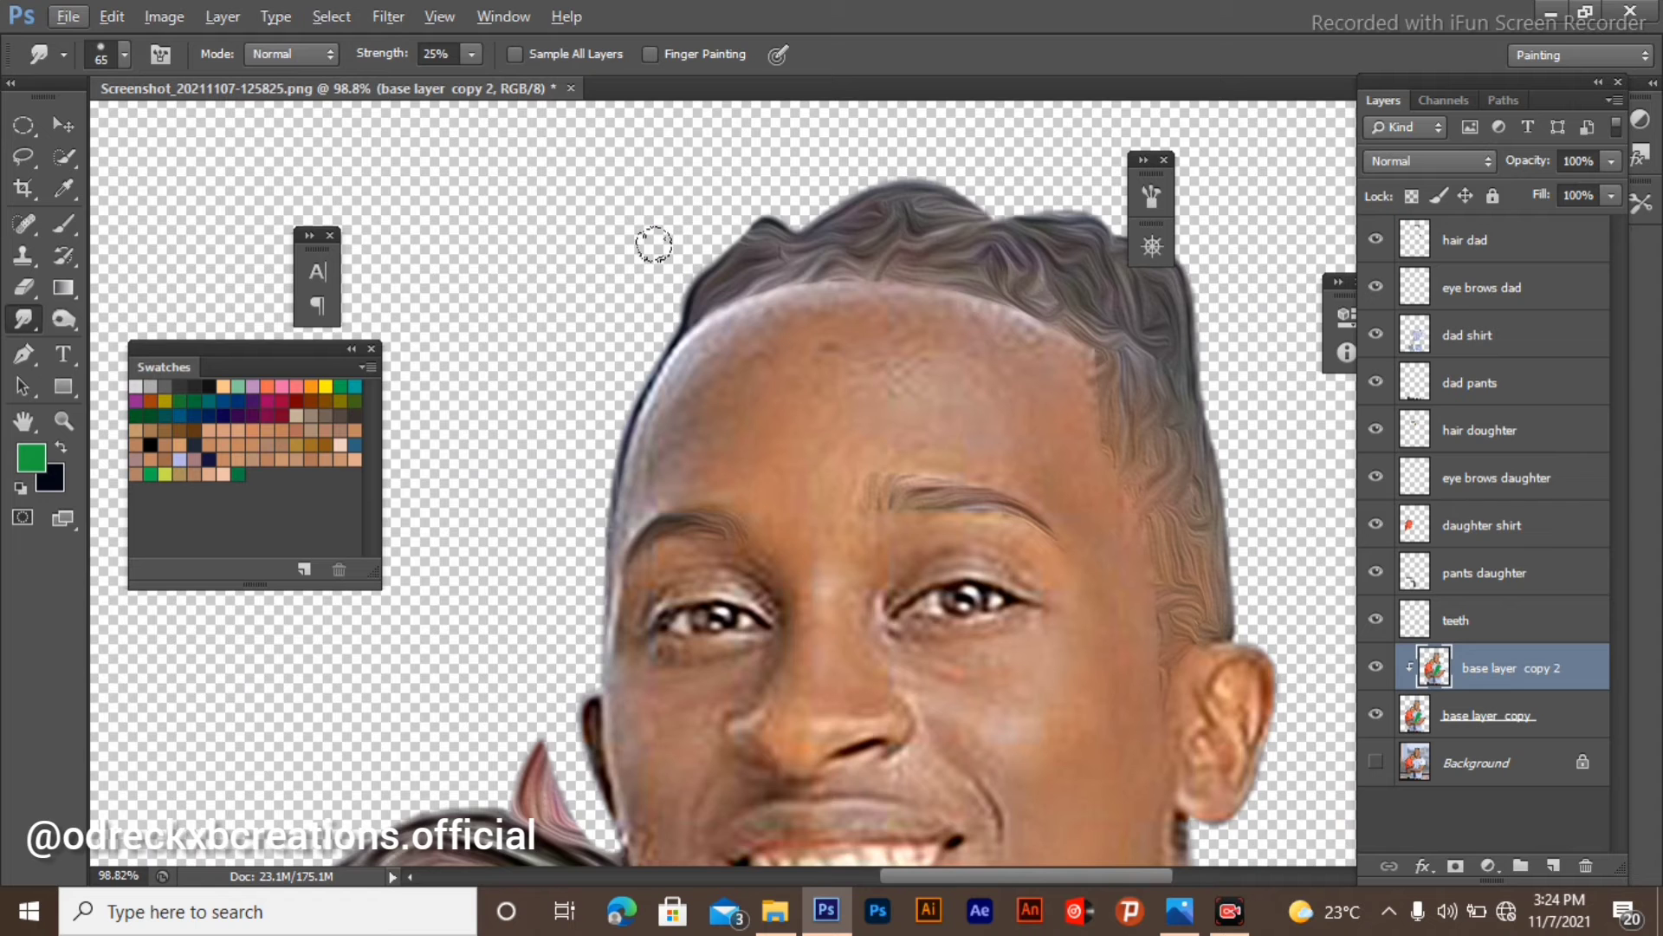
pyautogui.scroll(4, 703, 347)
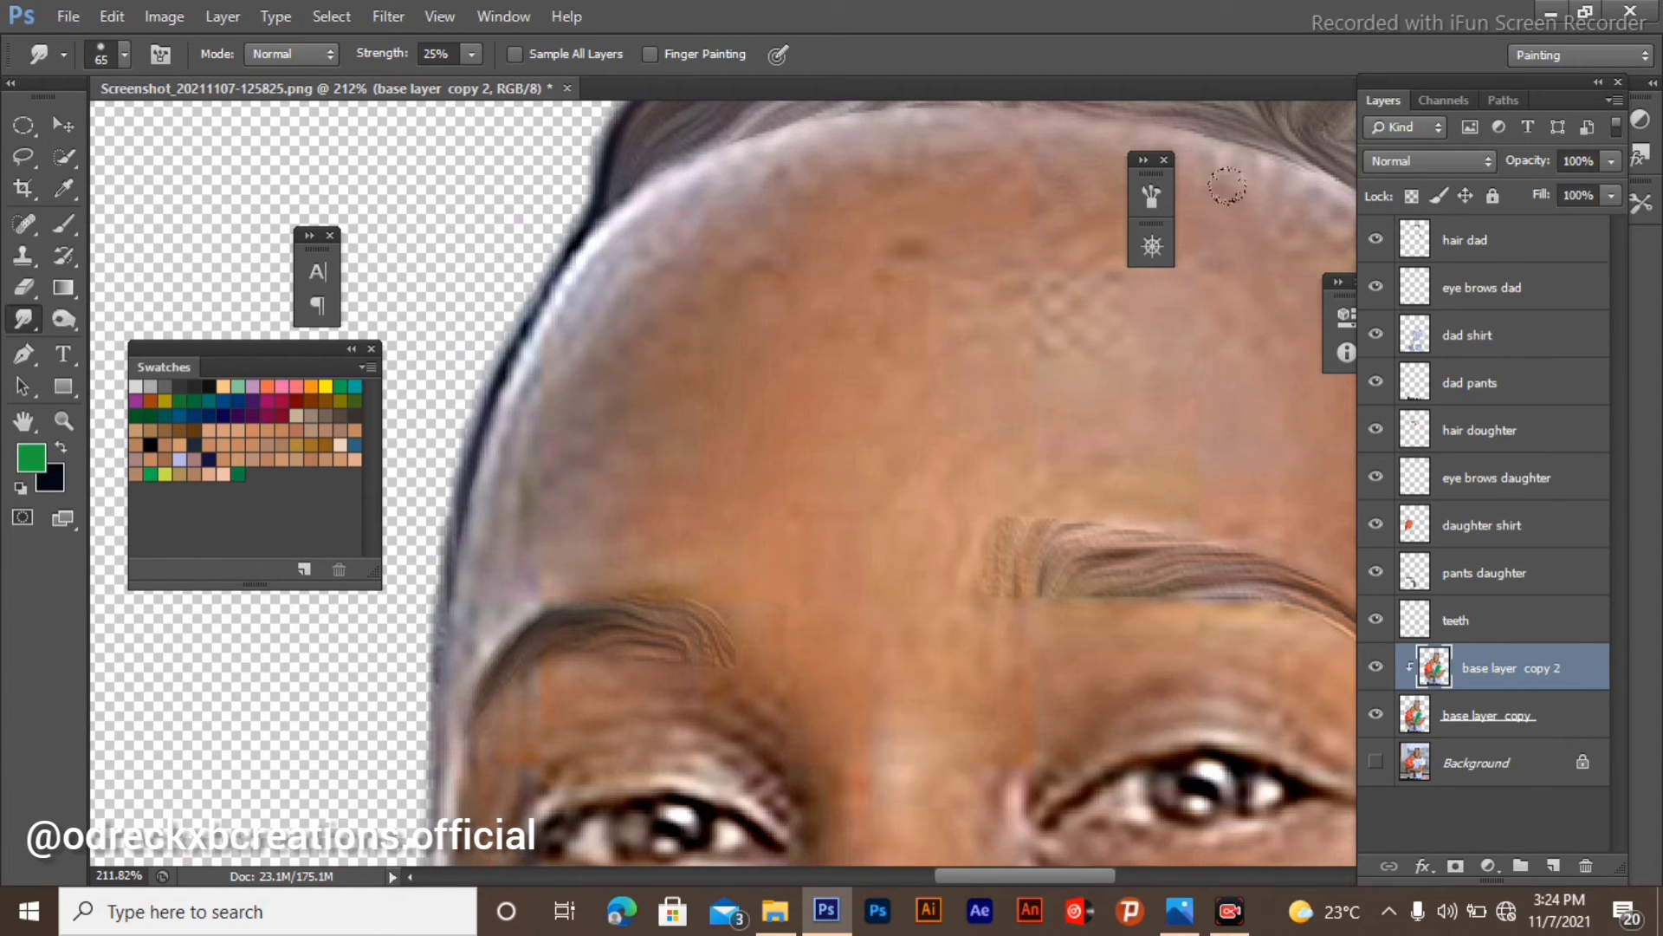
pyautogui.scroll(-3, 1074, 416)
pyautogui.scroll(4, 574, 436)
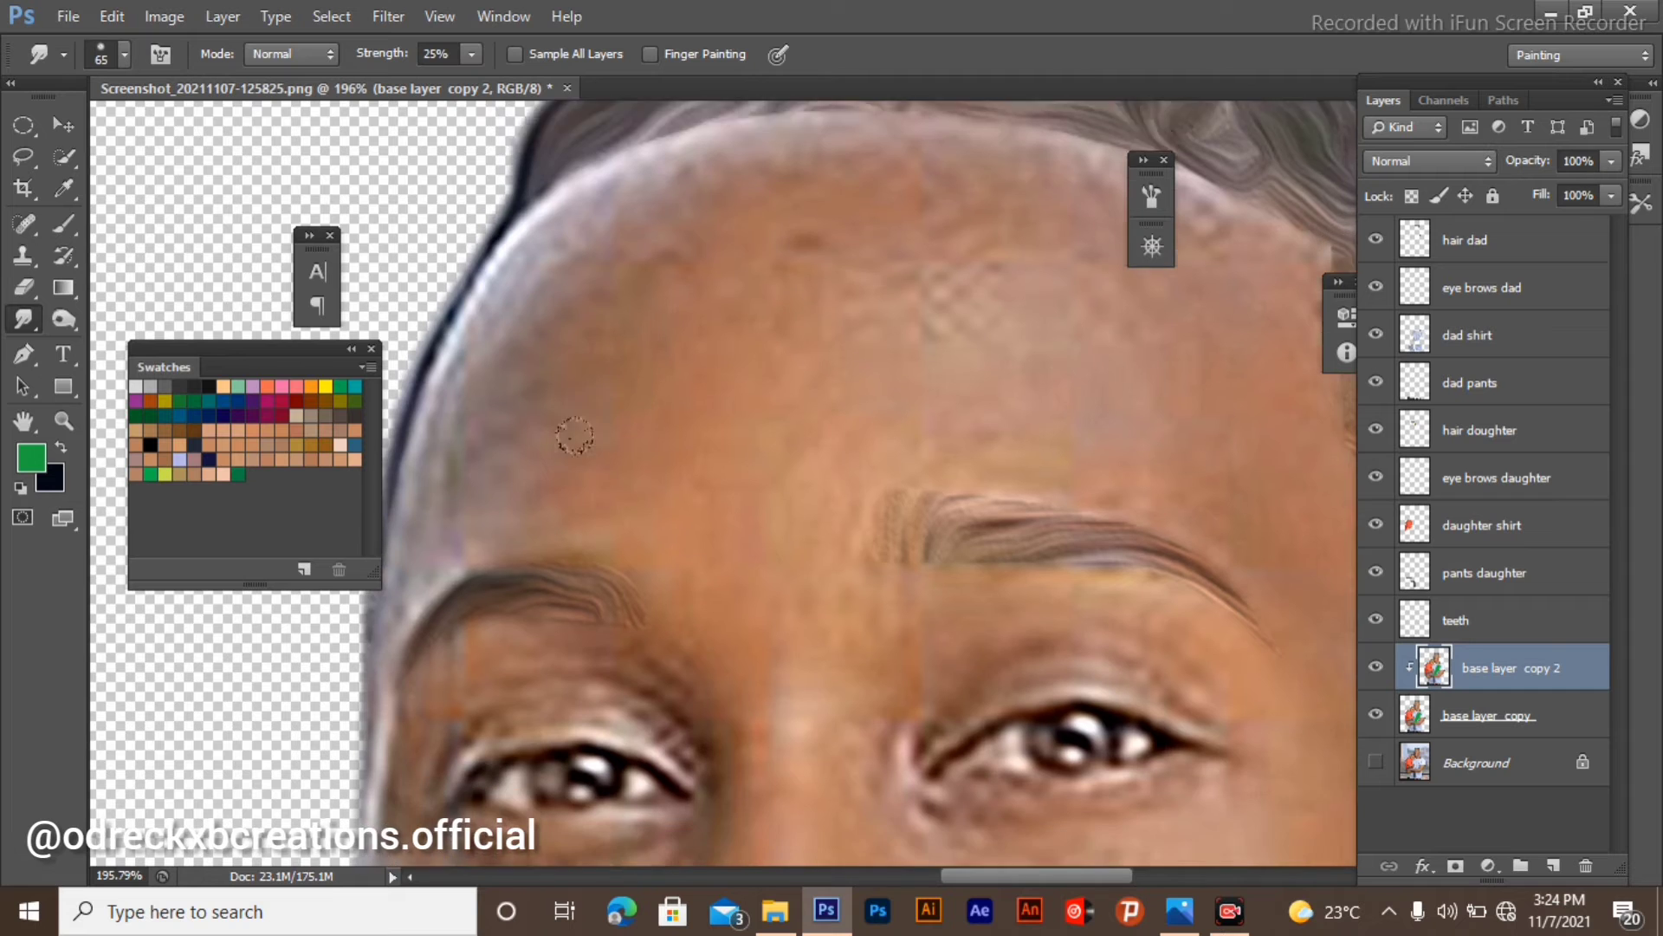
# Enlarge the Smudge brush to 80 px and blend the man's forehead skin above the eyebrow on the child's side.
pyautogui.moveTo(525, 523); pyautogui.dragTo(631, 453)
pyautogui.scroll(5, 637, 455)
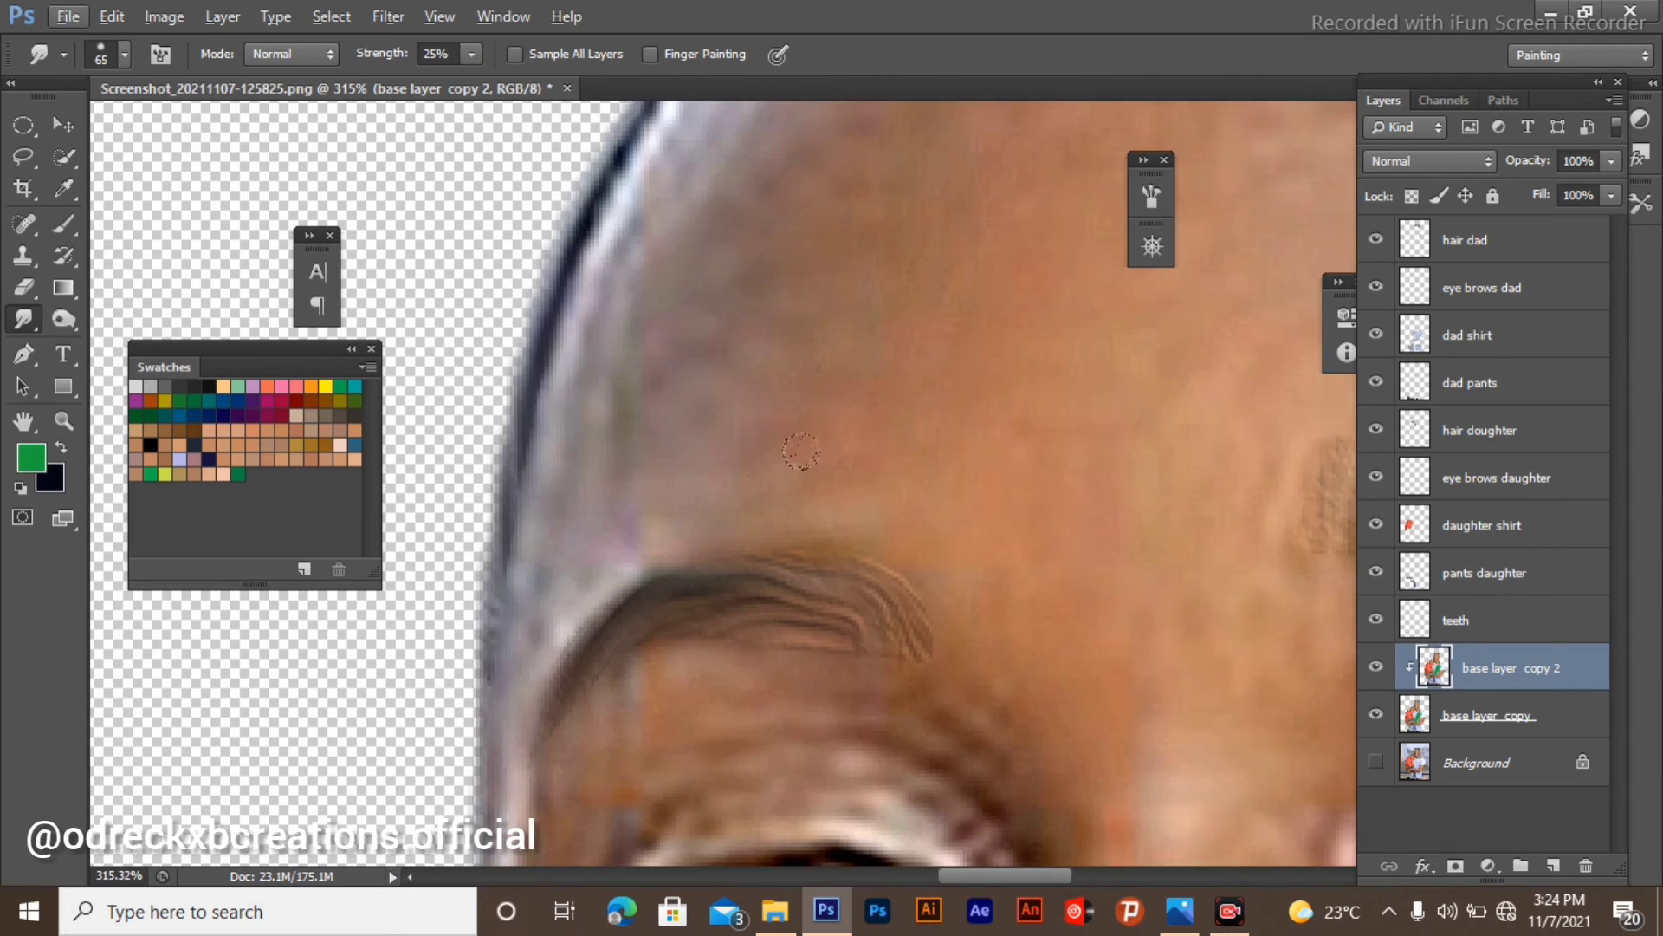
pyautogui.press(']')
pyautogui.scroll(-3, 718, 516)
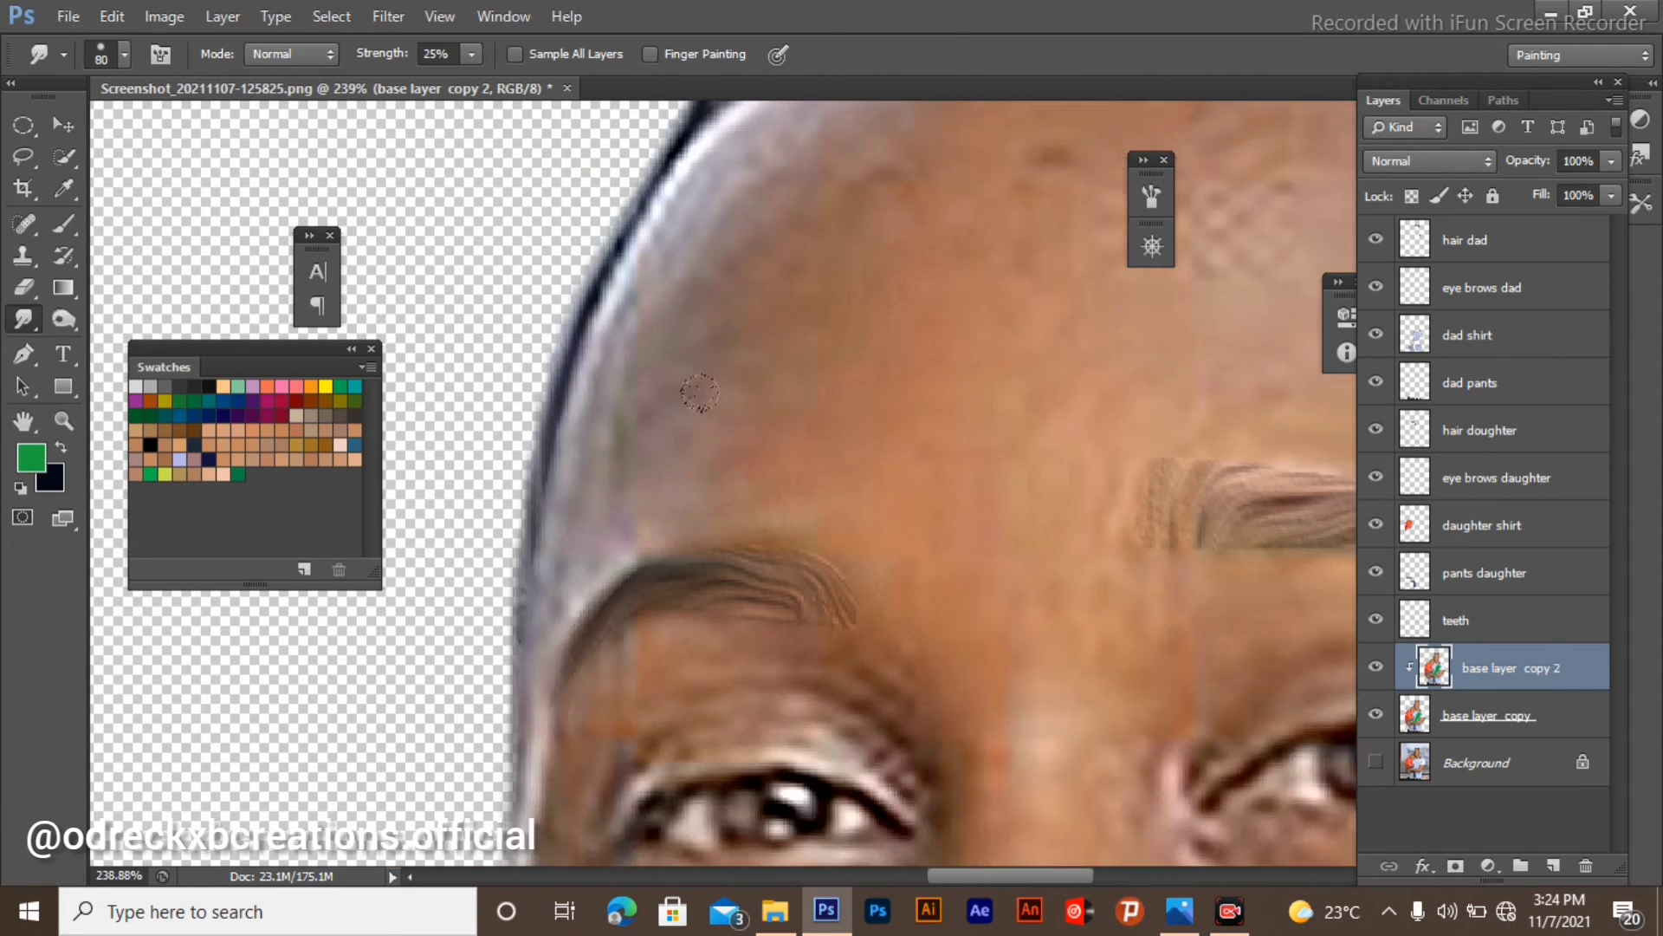
pyautogui.scroll(3, 687, 382)
pyautogui.press('alt')
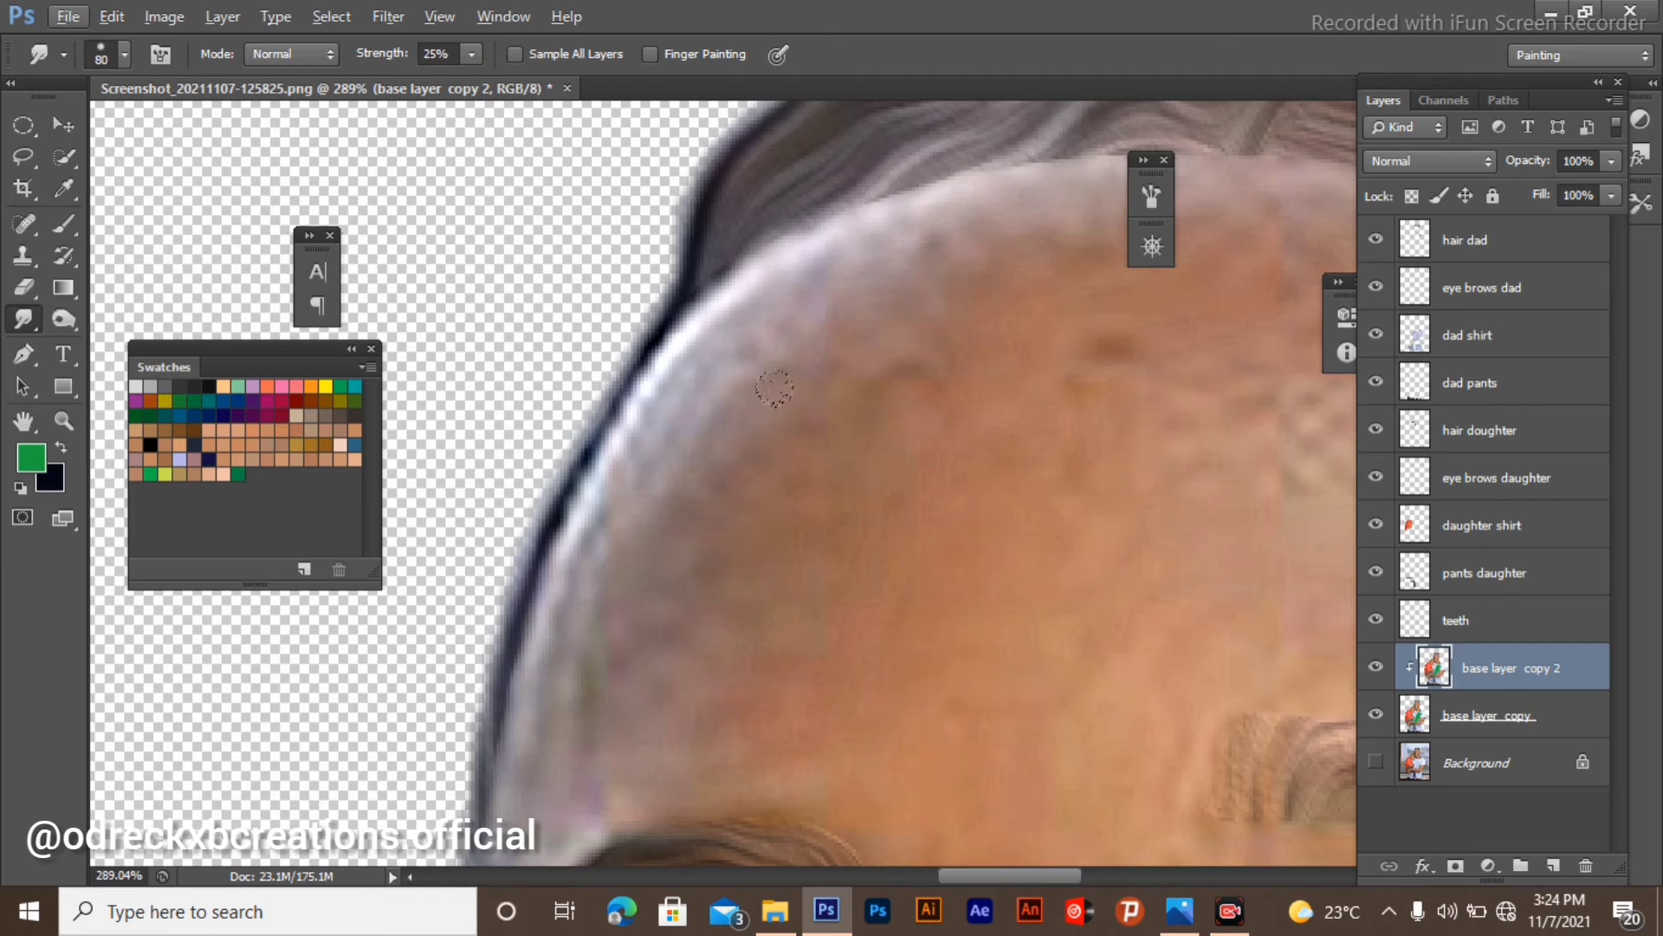
pyautogui.scroll(-2, 775, 388)
pyautogui.press('alt')
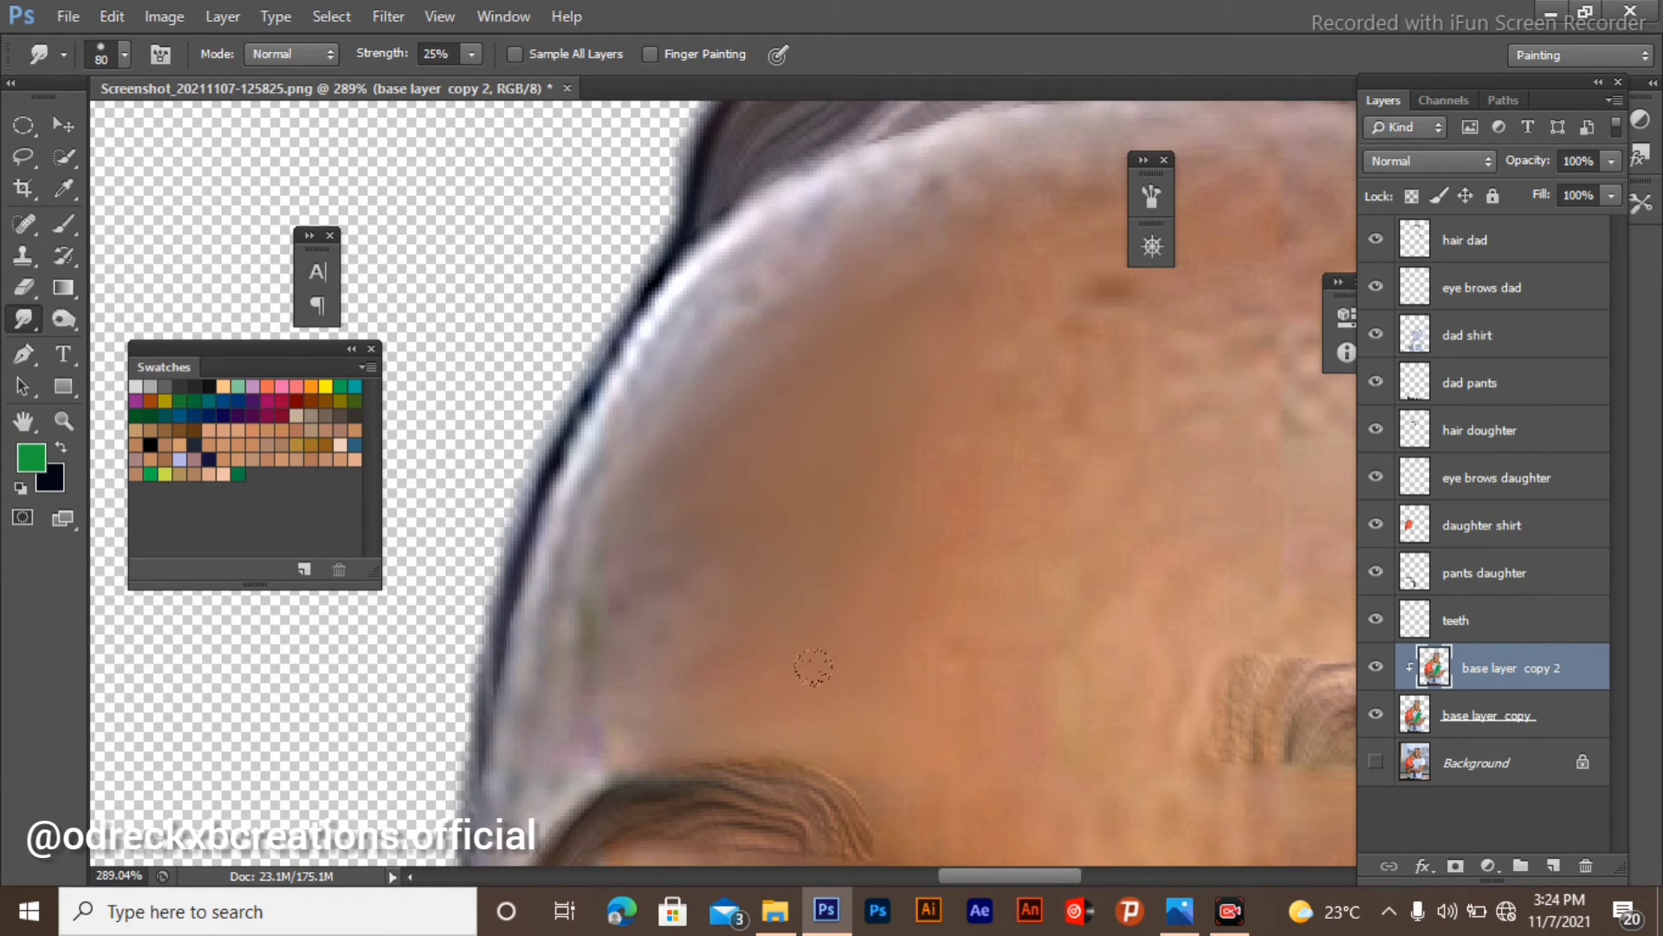
pyautogui.scroll(1, 818, 258)
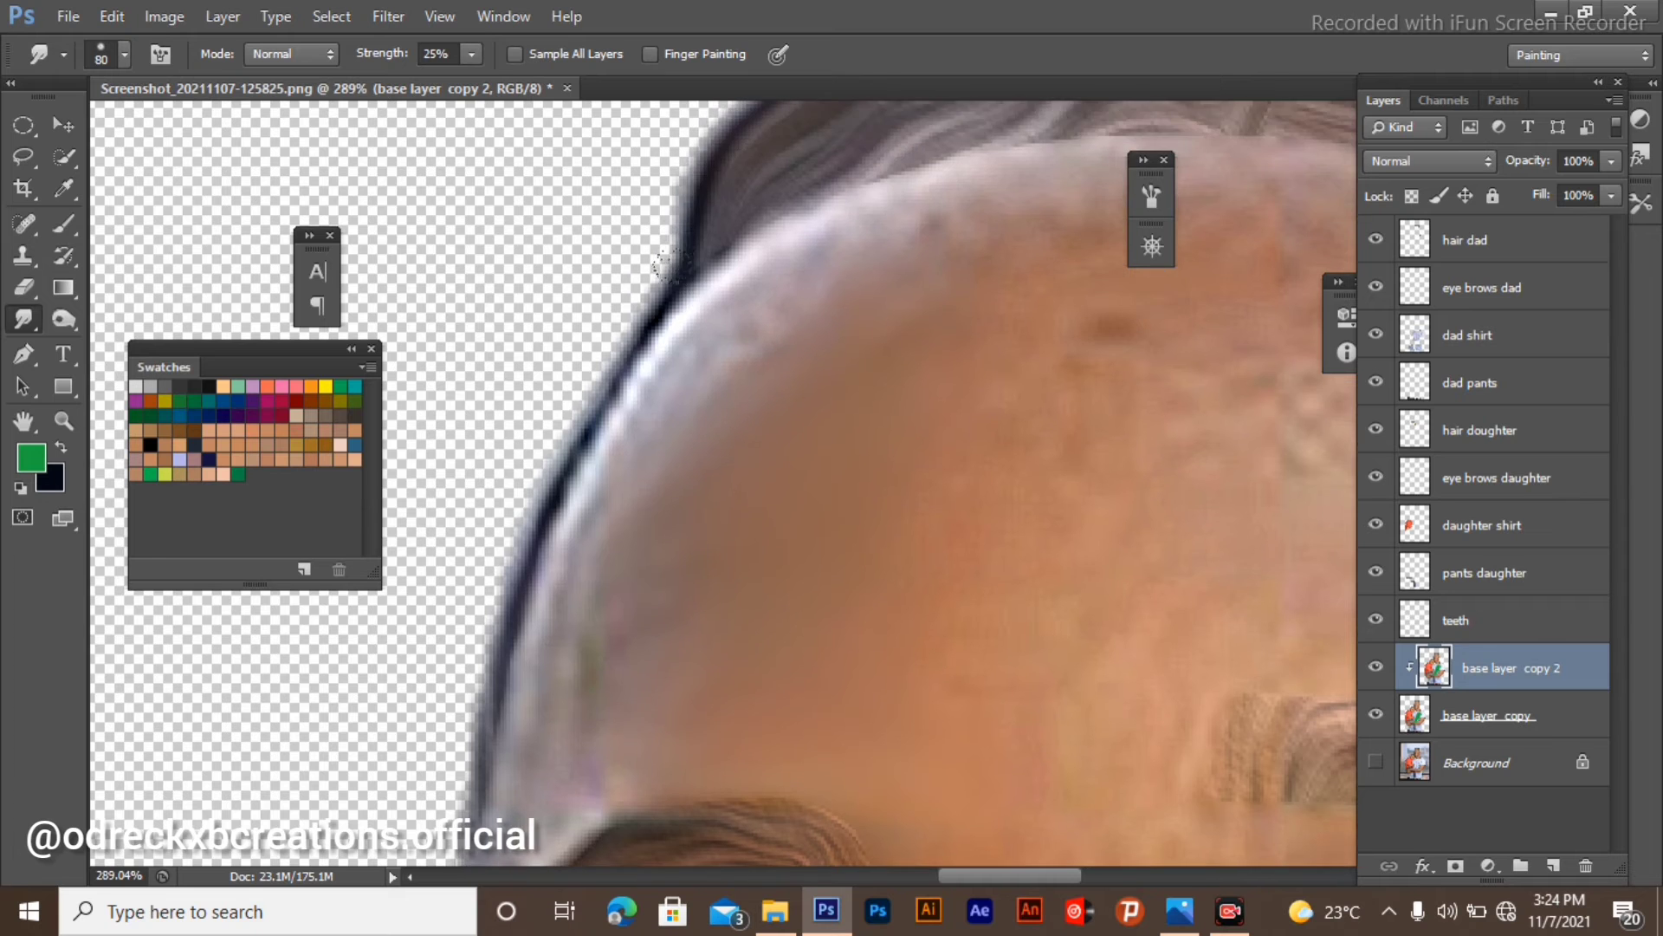
# Smudge the middle of the man's forehead between the hairline and eyebrows to blend out the rough skin texture.
pyautogui.scroll(-3, 709, 353)
pyautogui.scroll(-5, 775, 391)
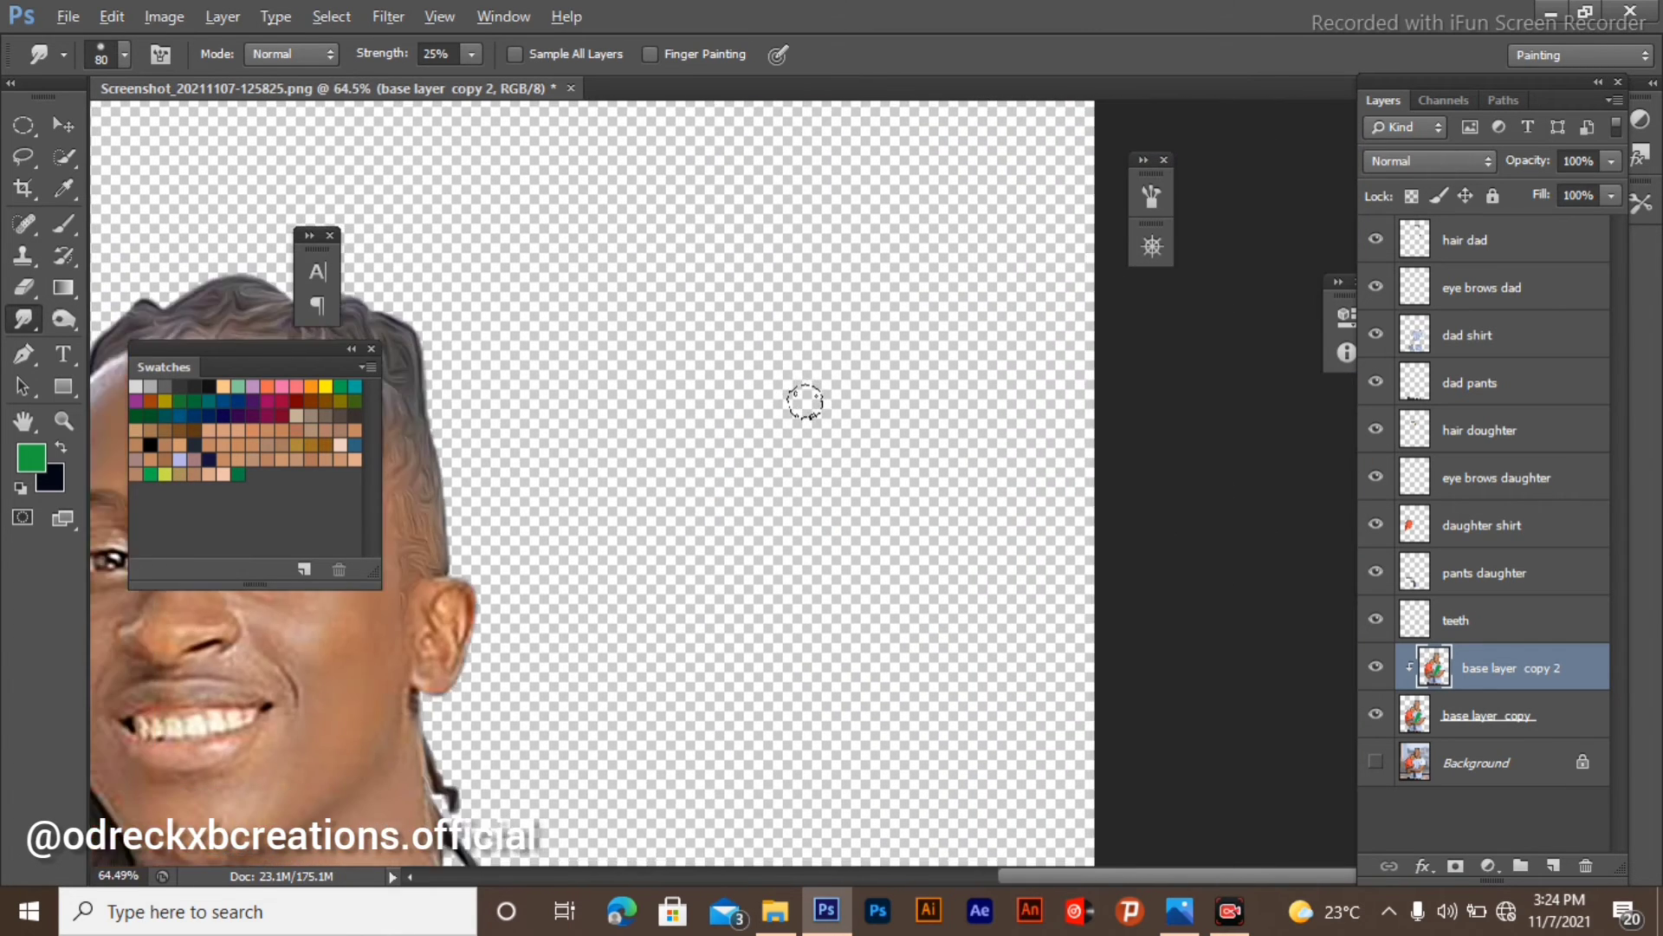
pyautogui.scroll(7, 540, 473)
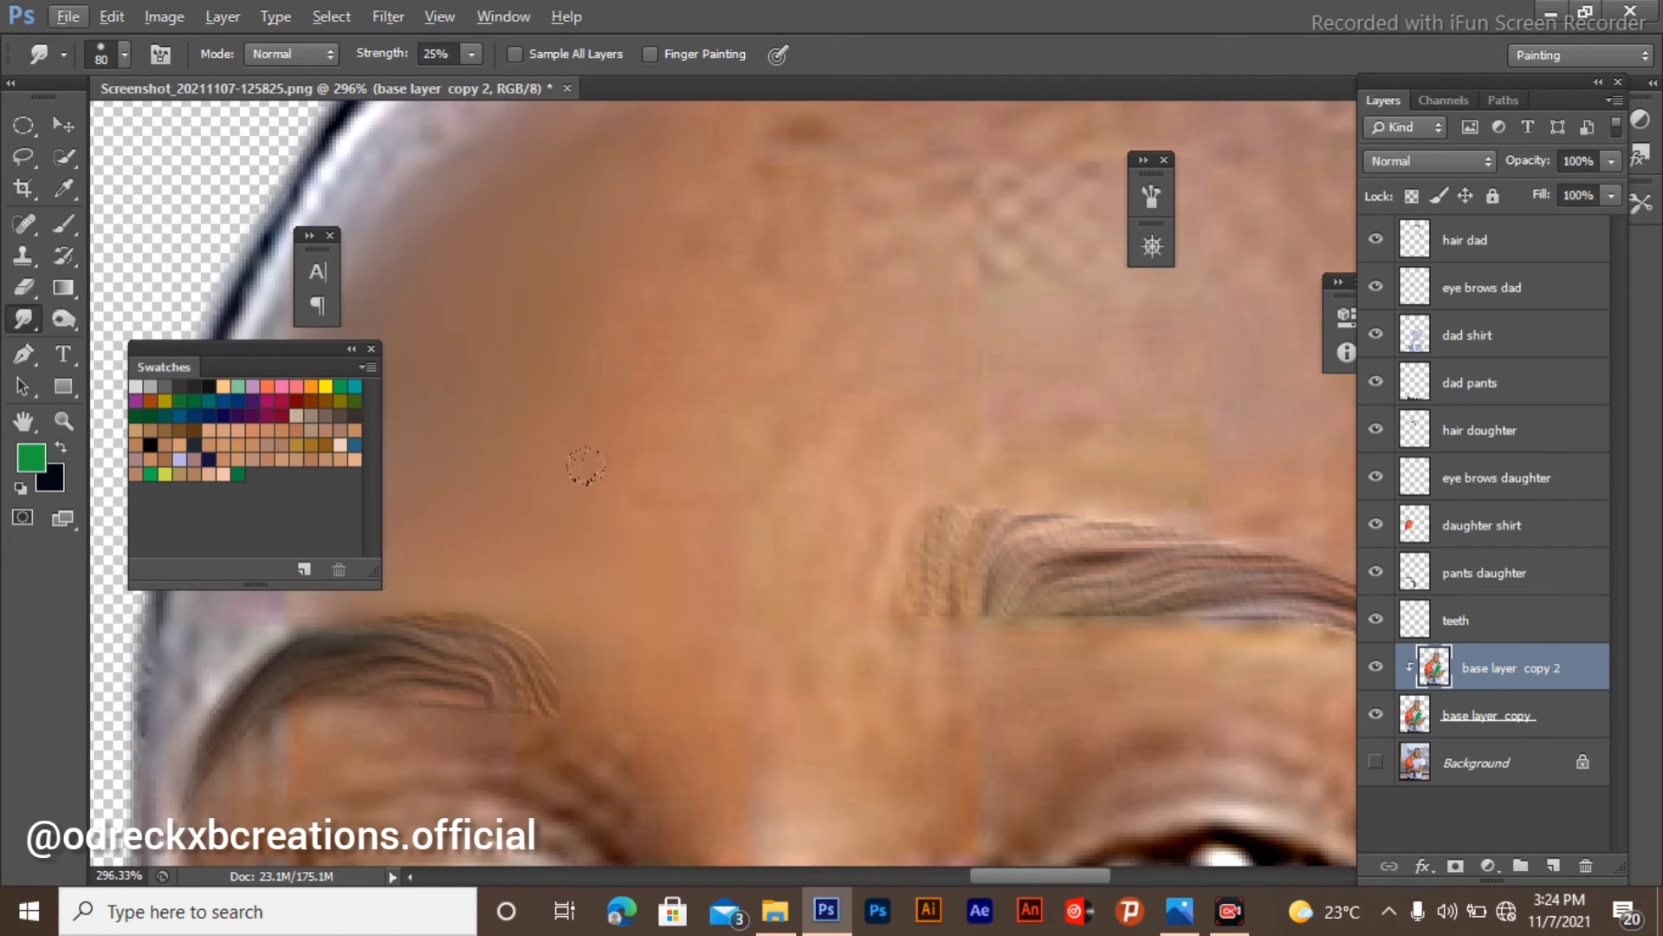
pyautogui.moveTo(591, 465); pyautogui.dragTo(620, 445)
pyautogui.scroll(2, 537, 459)
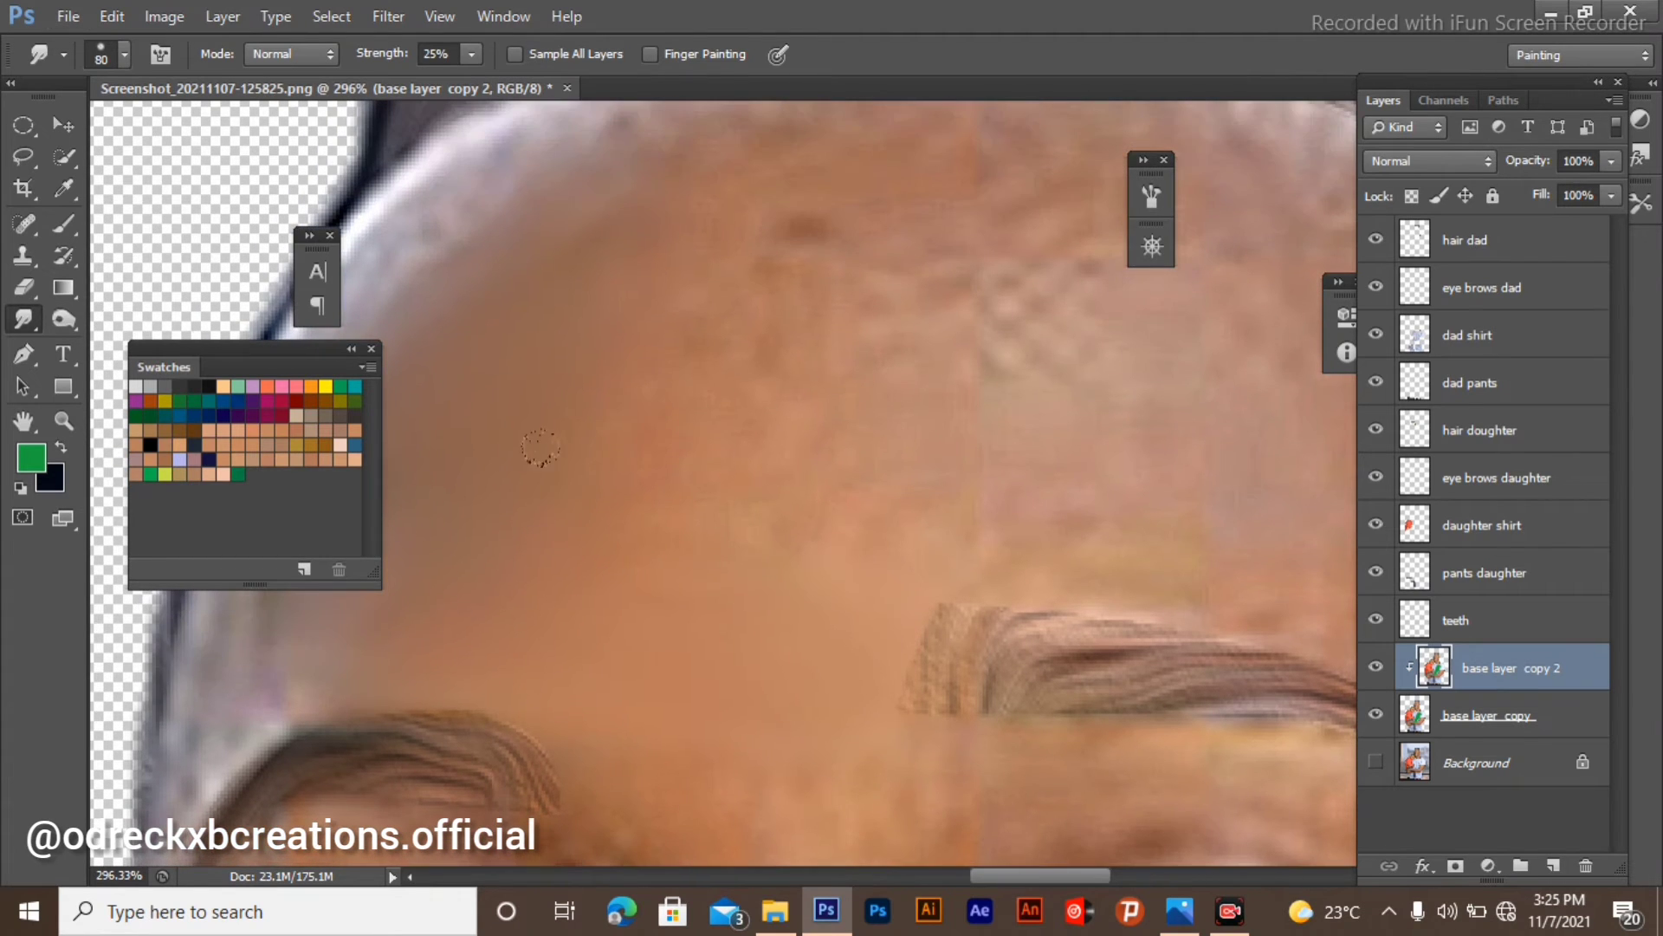
pyautogui.scroll(2, 682, 100)
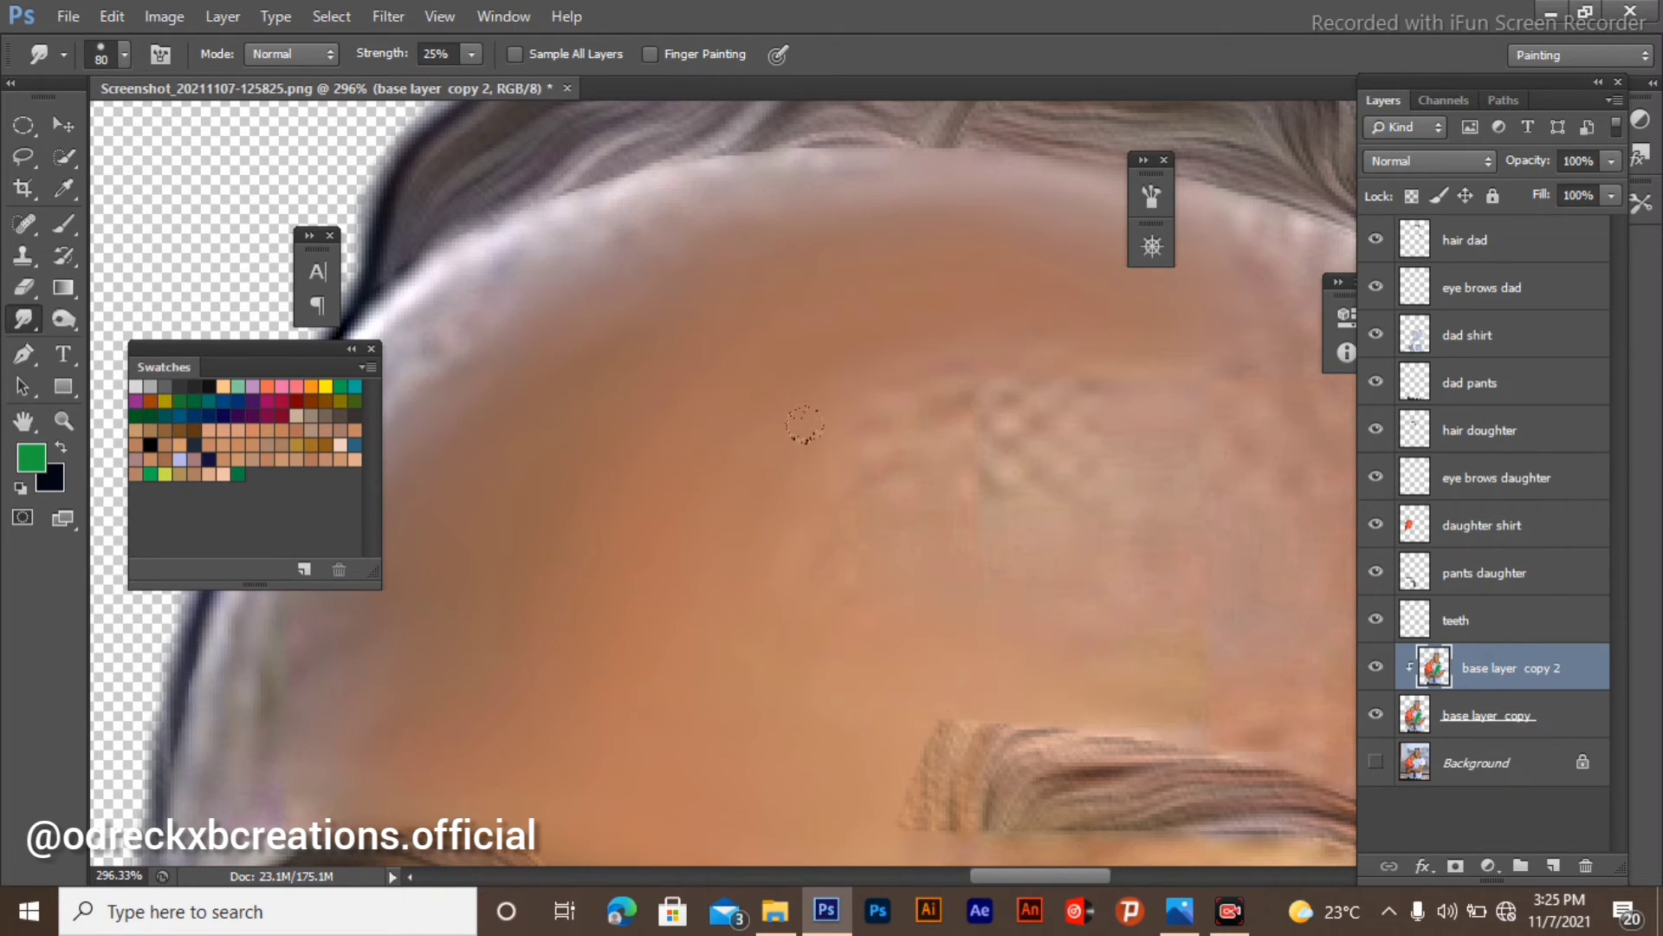
pyautogui.moveTo(805, 424)
pyautogui.mouseDown()
pyautogui.moveTo(858, 373)
pyautogui.moveTo(952, 345)
pyautogui.mouseUp()
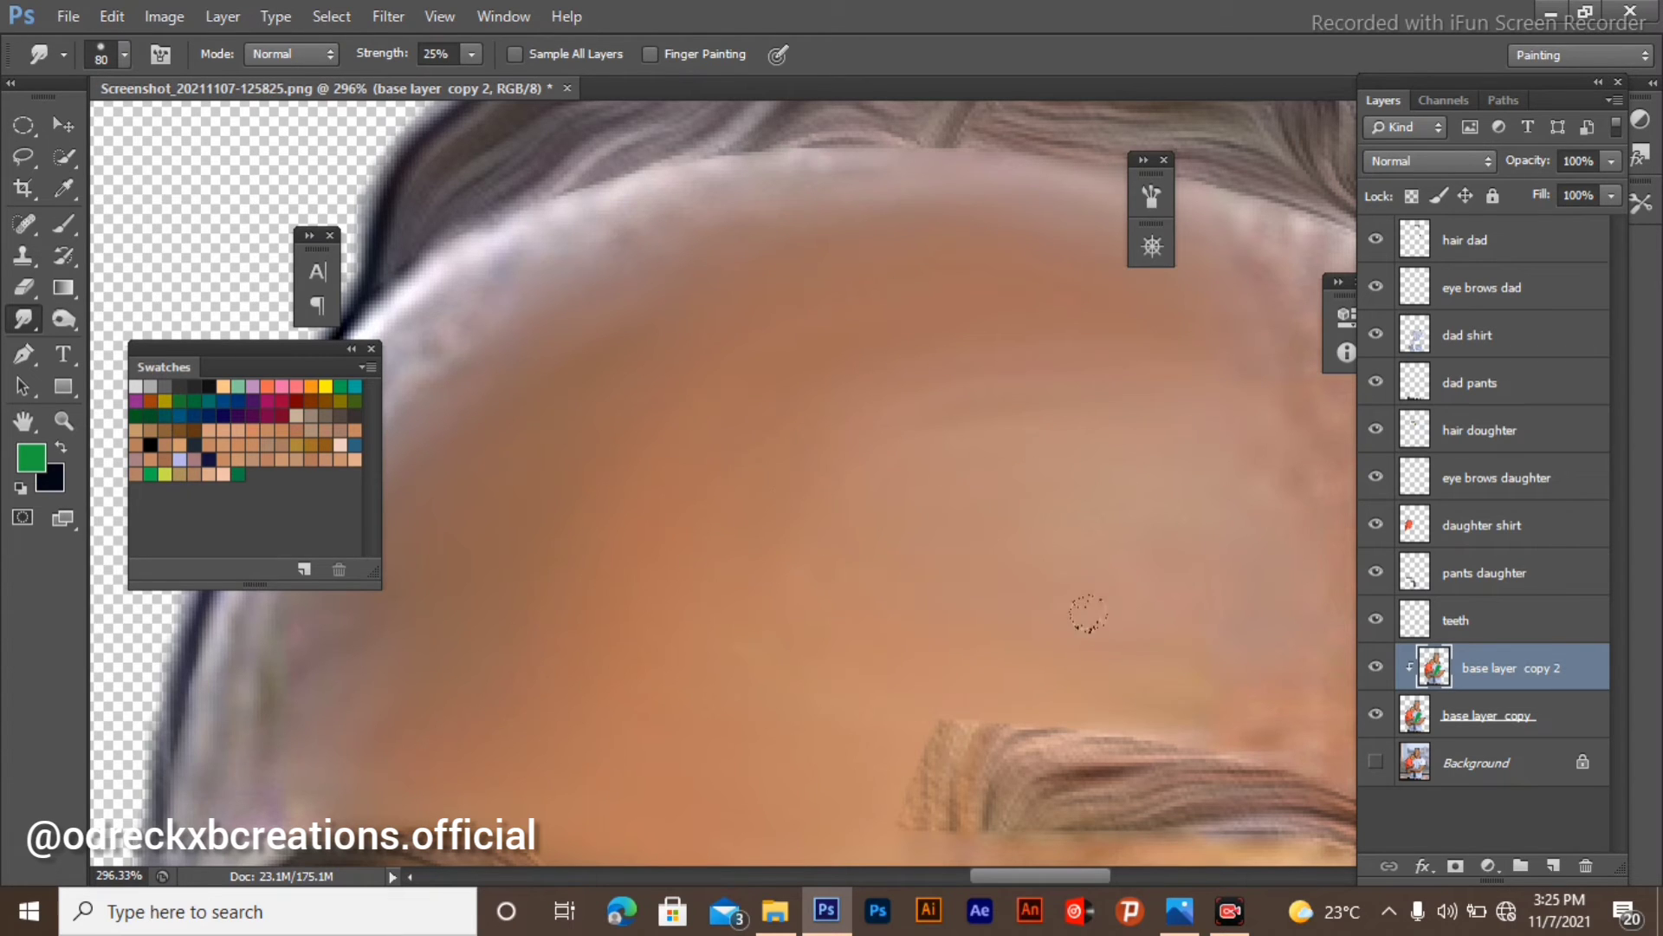
pyautogui.scroll(-5, 1012, 260)
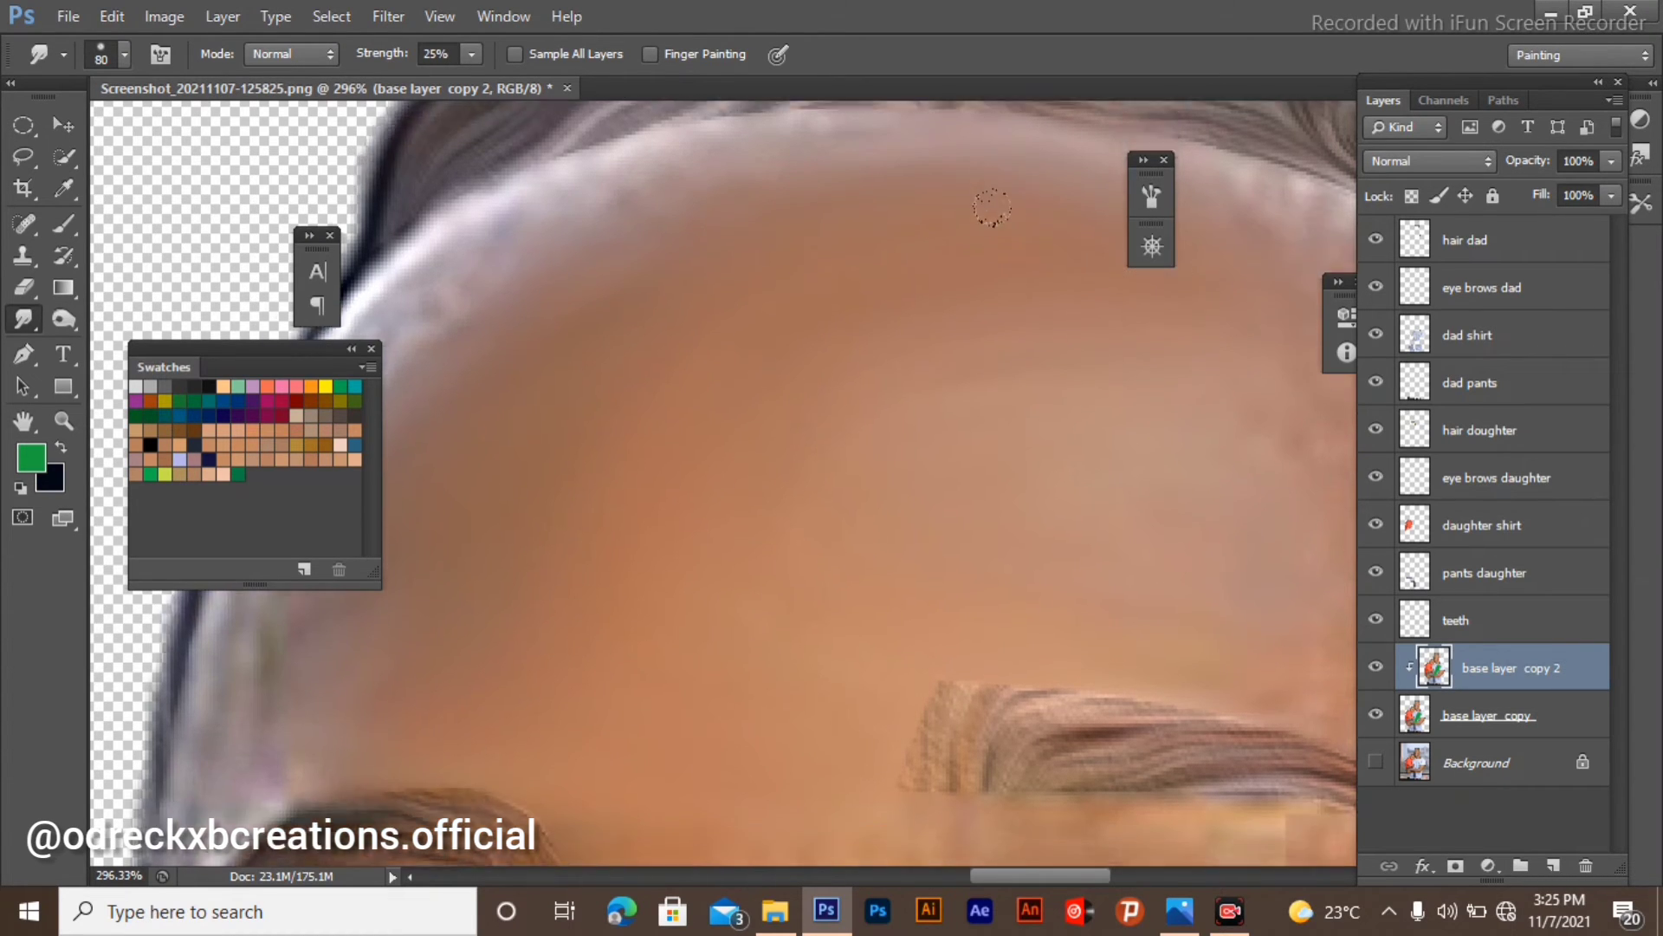
# Smudge the pale edge of the forehead on the child's side smooth, from the hairline down to the eyebrow.
pyautogui.scroll(2, 699, 290)
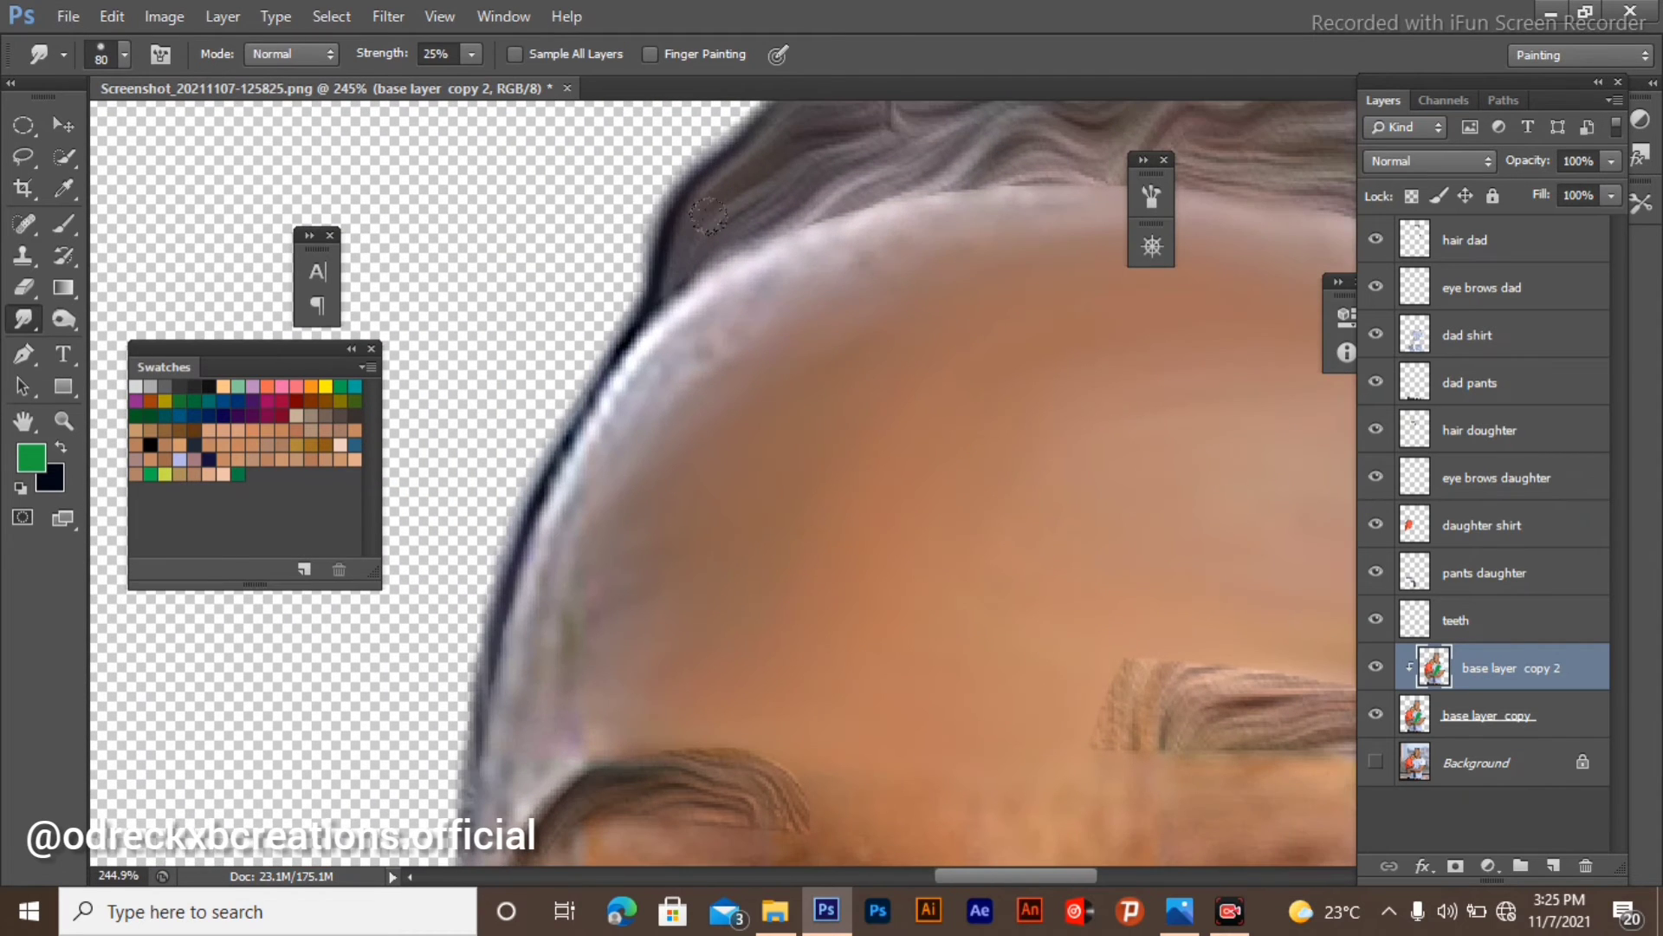
pyautogui.moveTo(598, 297)
pyautogui.mouseDown()
pyautogui.moveTo(757, 225)
pyautogui.moveTo(601, 319)
pyautogui.moveTo(529, 415)
pyautogui.moveTo(614, 319)
pyautogui.moveTo(487, 545)
pyautogui.moveTo(557, 385)
pyautogui.moveTo(400, 572)
pyautogui.mouseUp()
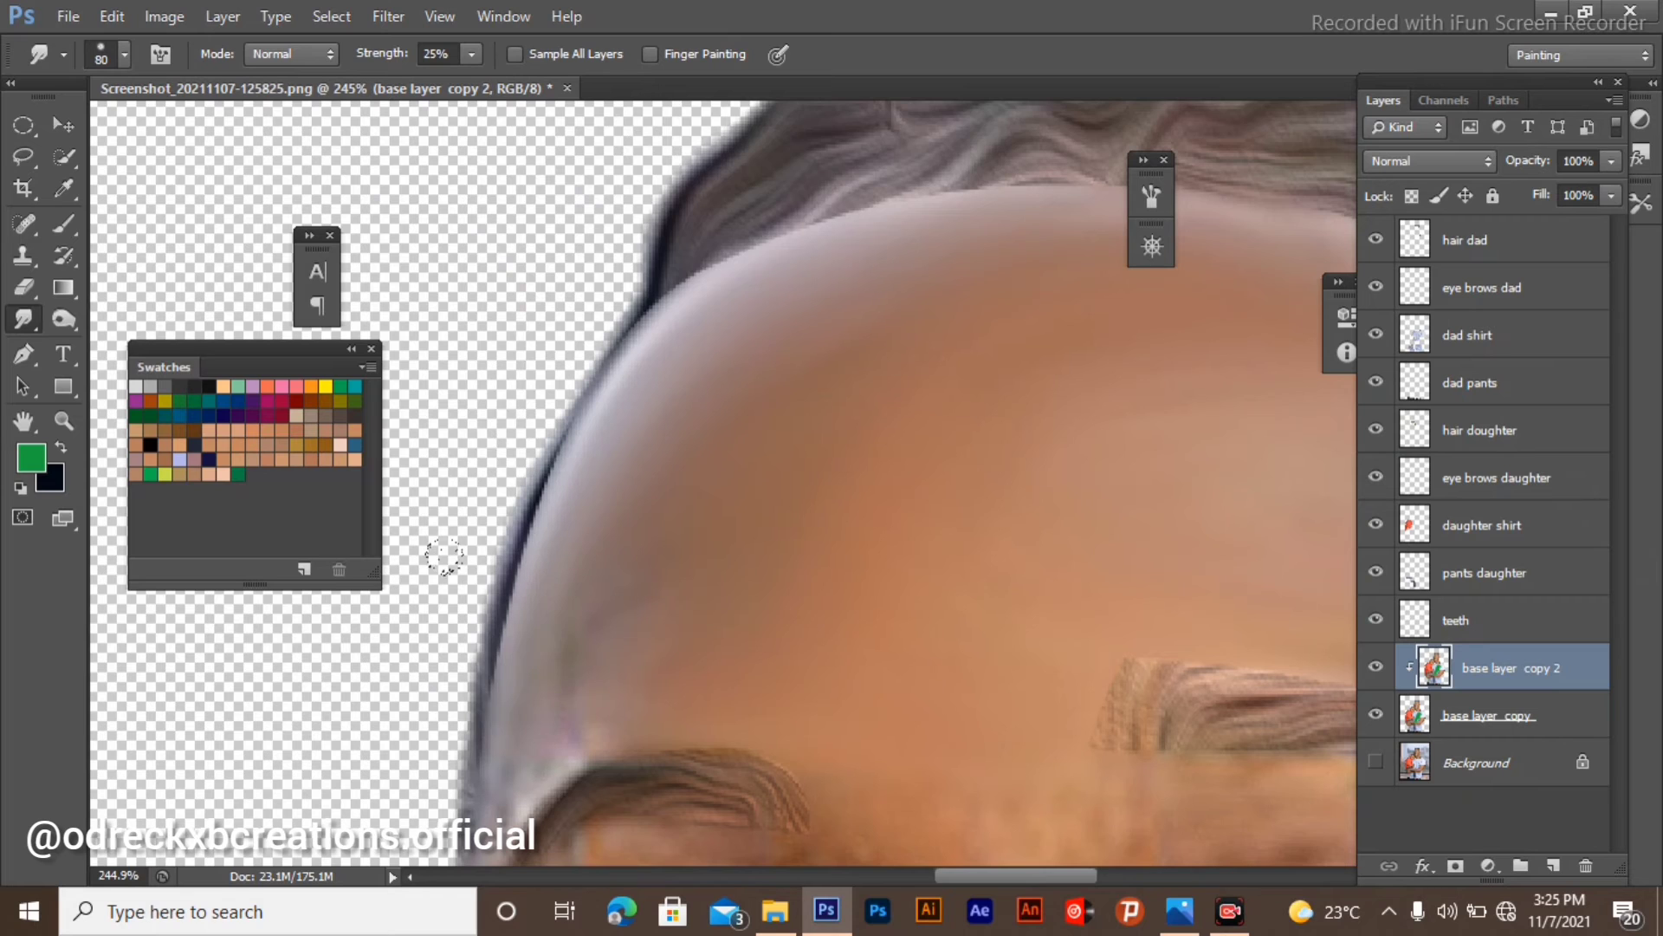
pyautogui.scroll(-3, 451, 537)
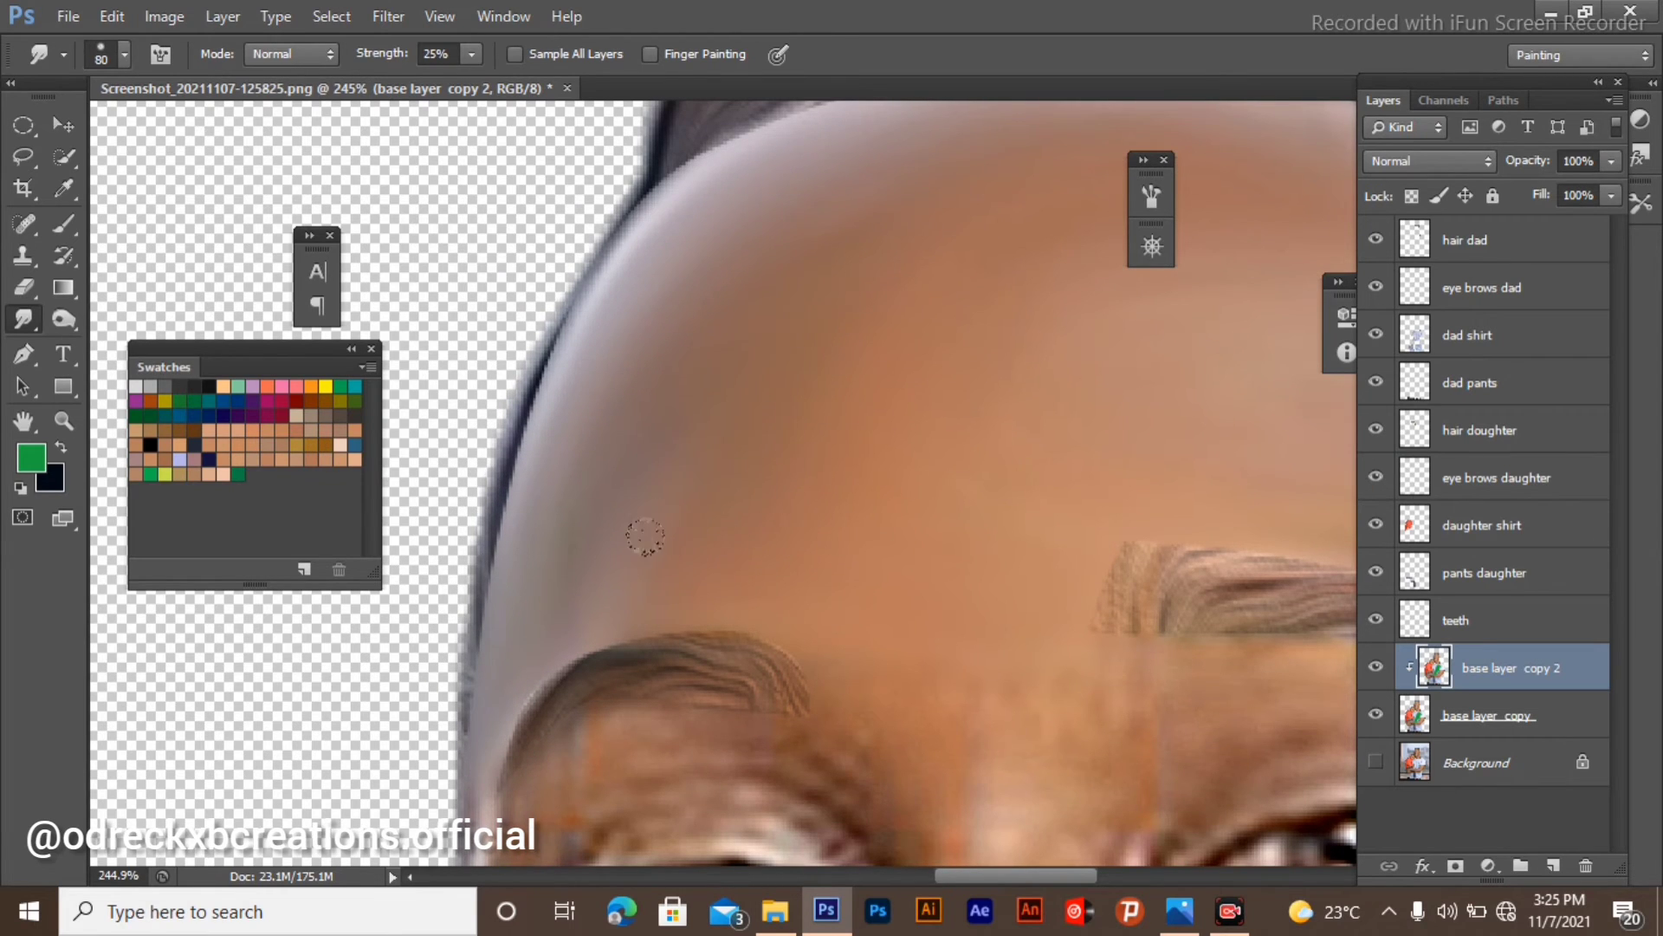
pyautogui.scroll(-4, 634, 419)
pyautogui.scroll(3, 698, 312)
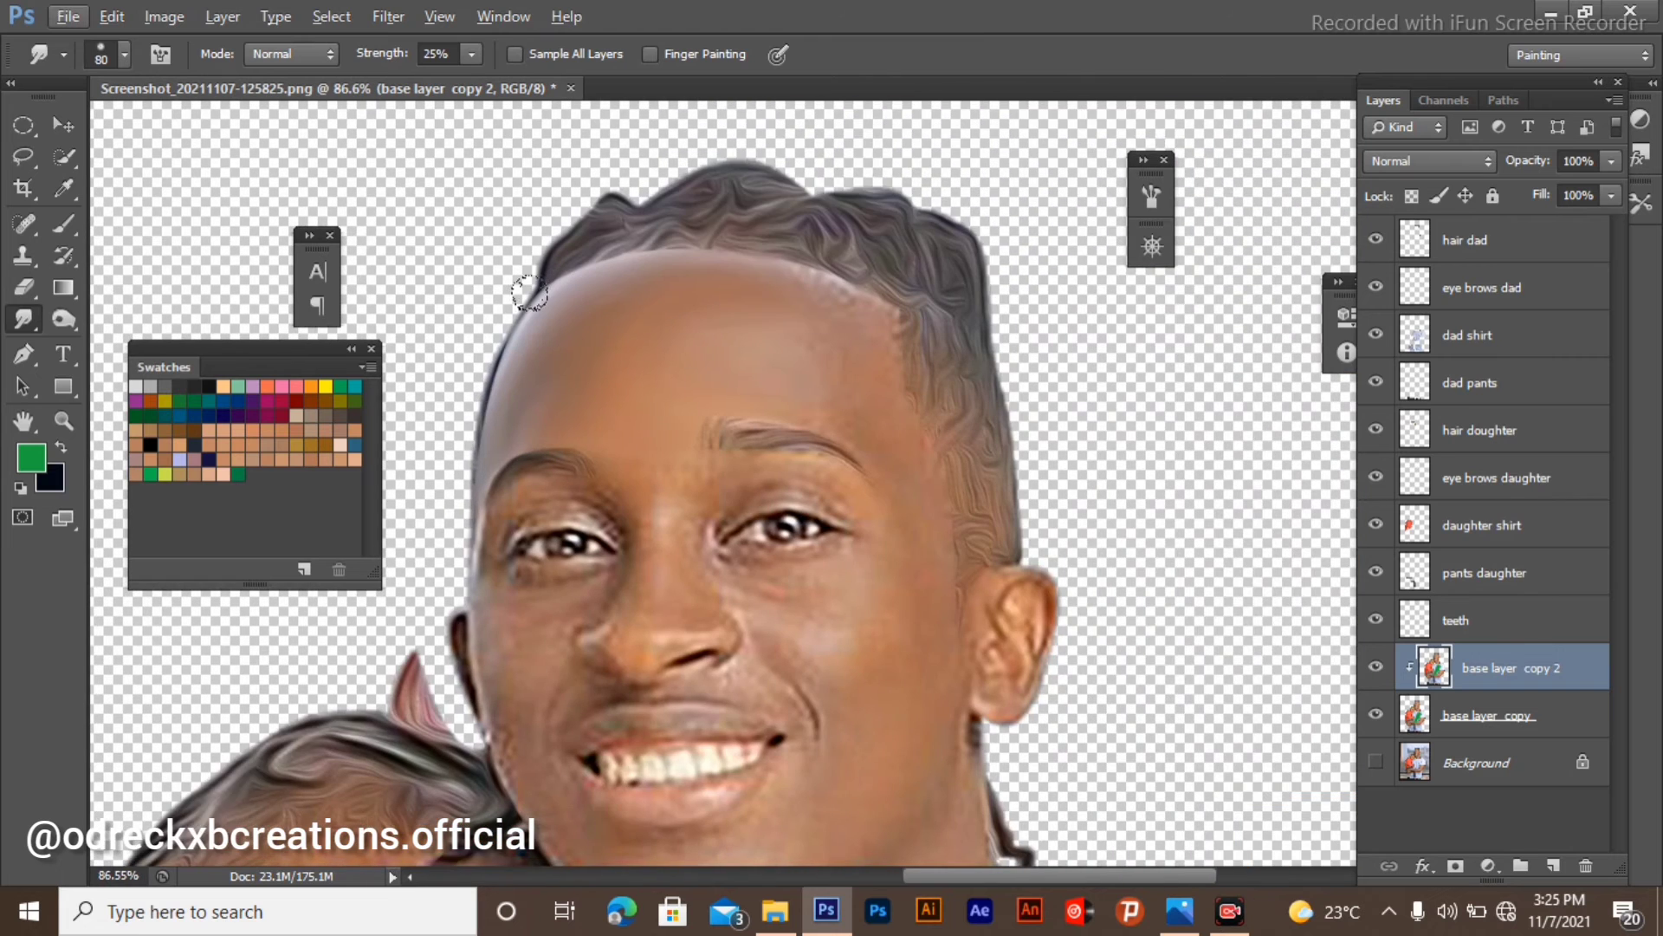
# Smudge the forehead on the ear side smooth up to the hairline and temple, blending it into the central highlight.
pyautogui.scroll(3, 998, 442)
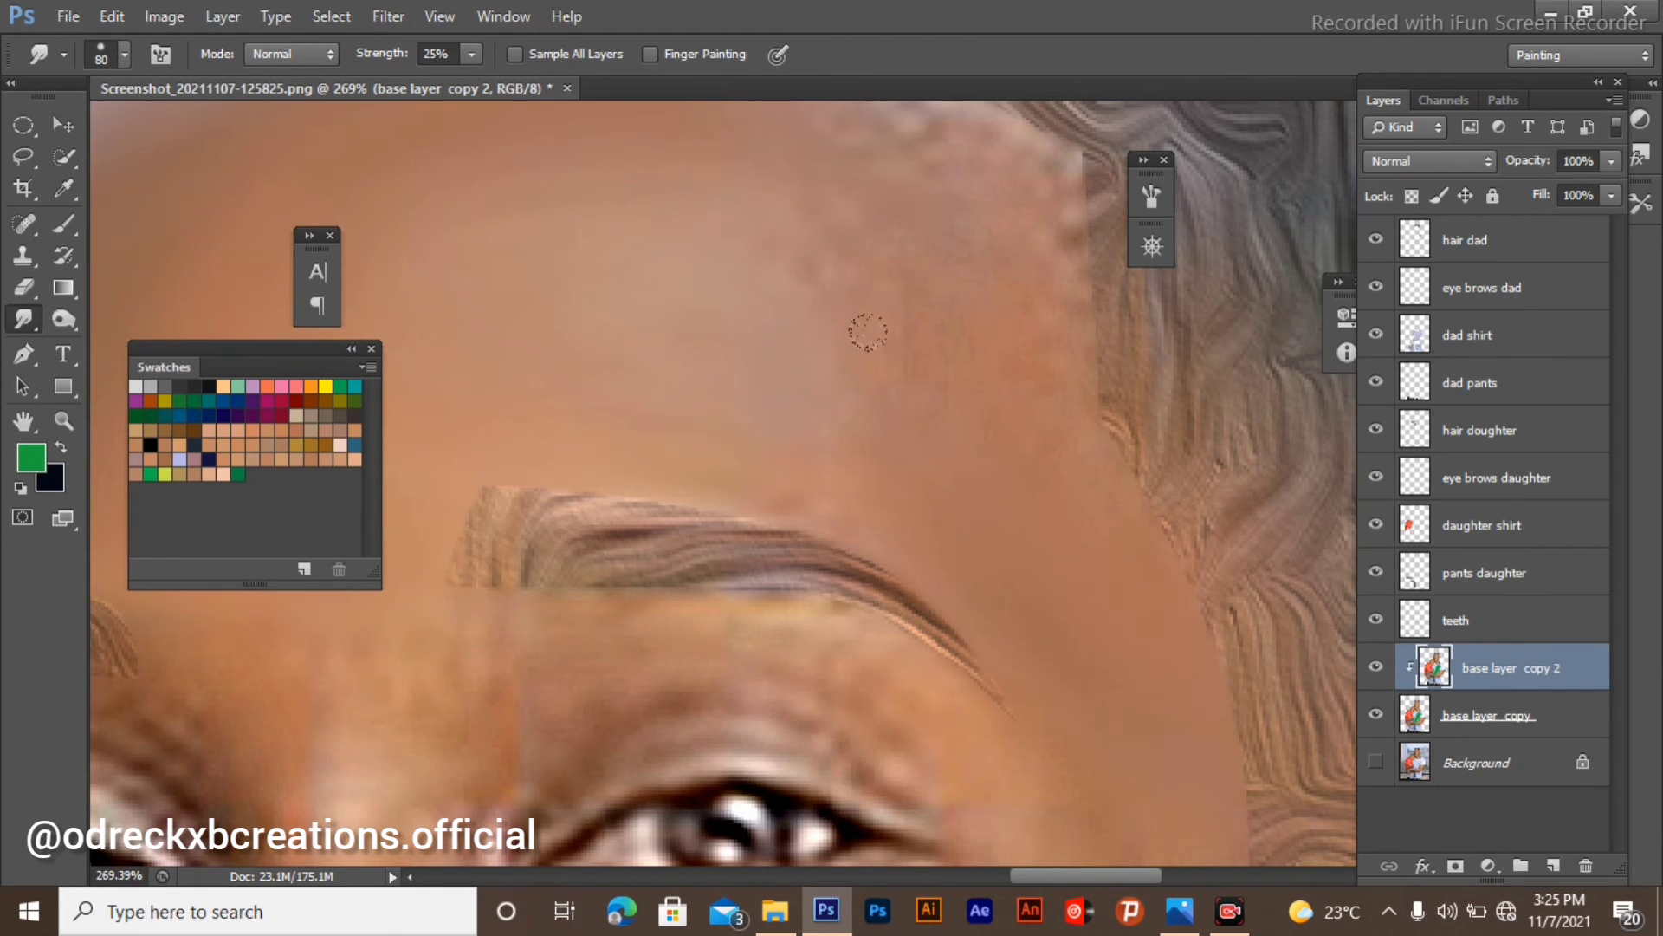
pyautogui.scroll(3, 784, 479)
pyautogui.scroll(2, 815, 507)
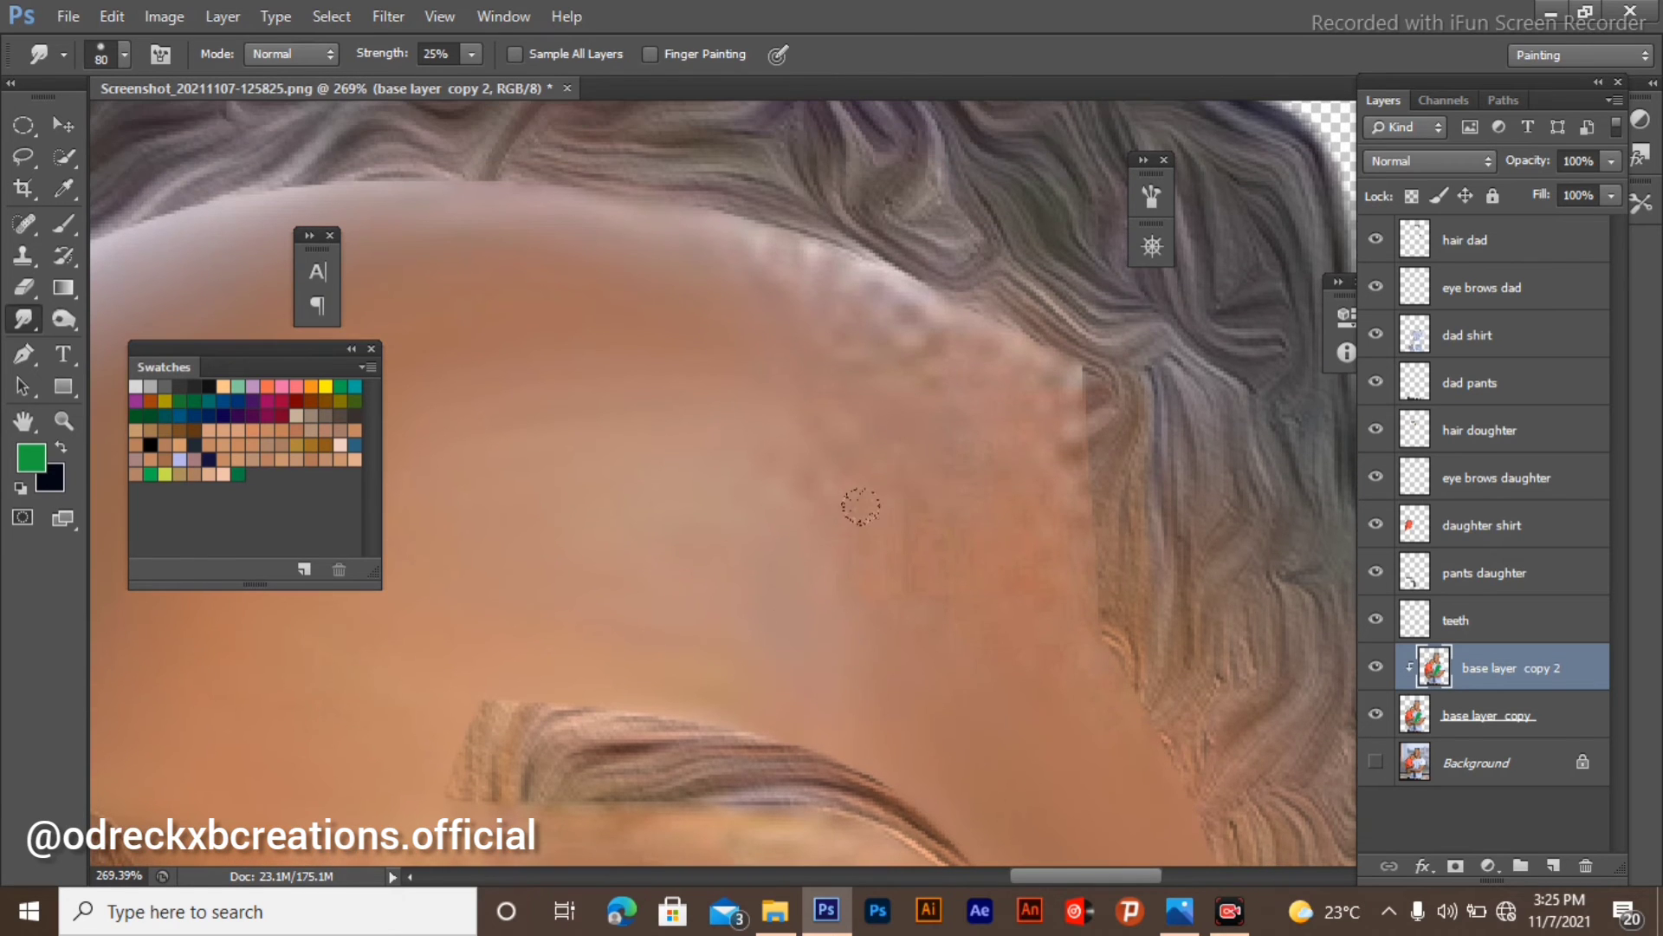
pyautogui.moveTo(884, 332); pyautogui.dragTo(807, 241)
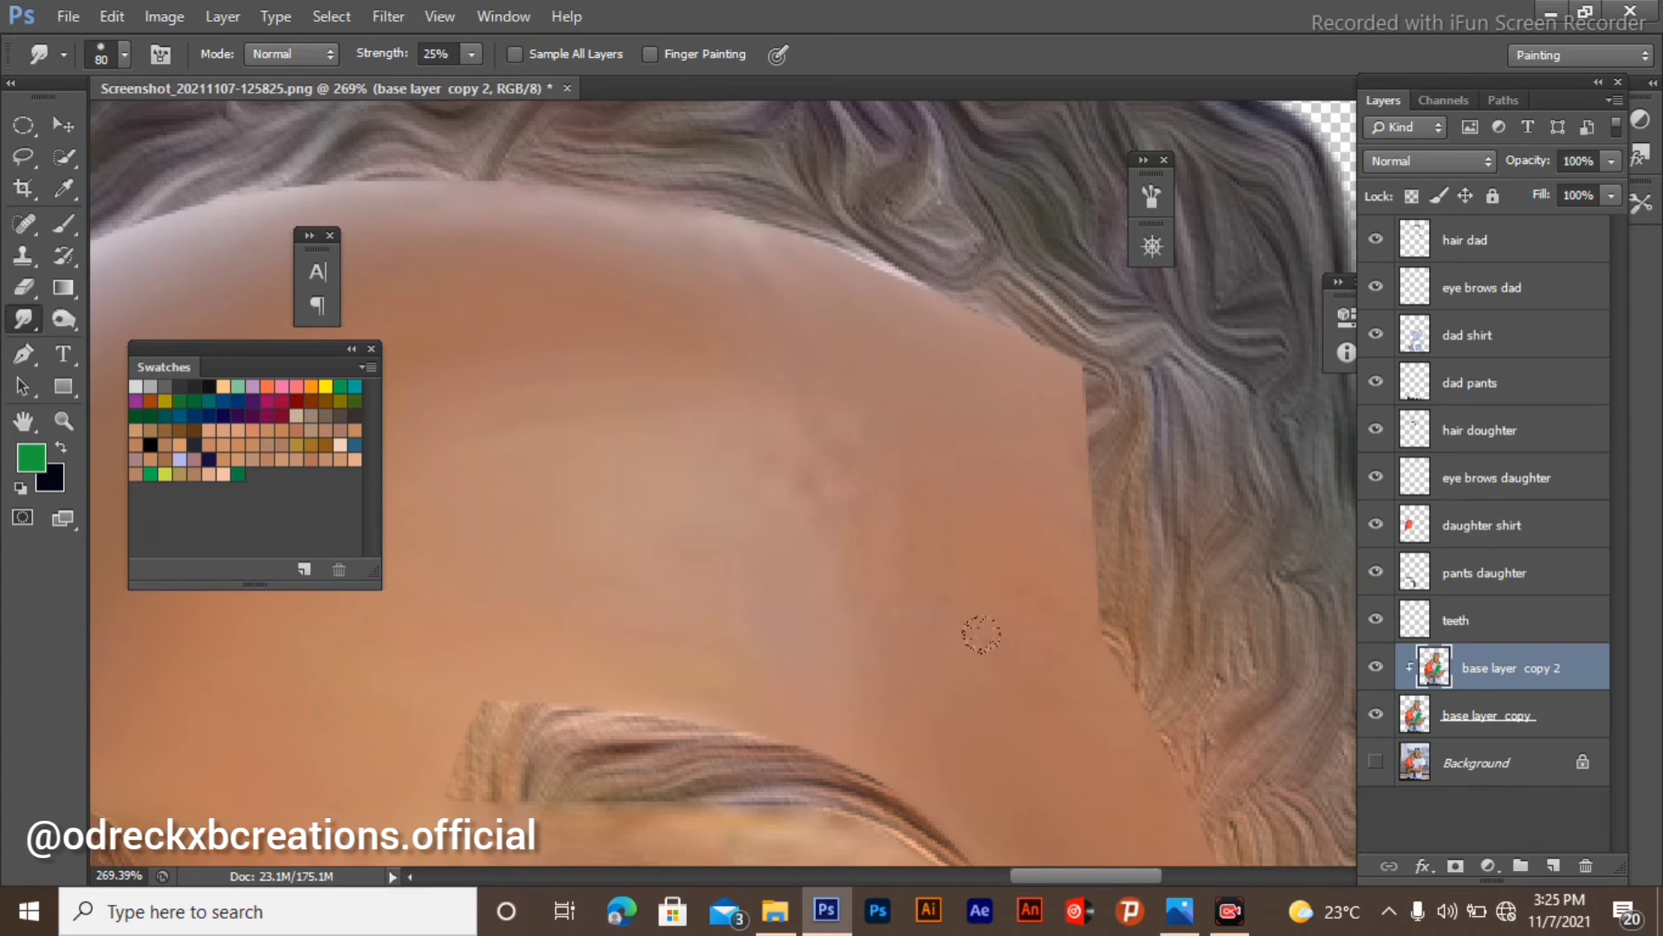
pyautogui.moveTo(735, 325); pyautogui.dragTo(632, 173)
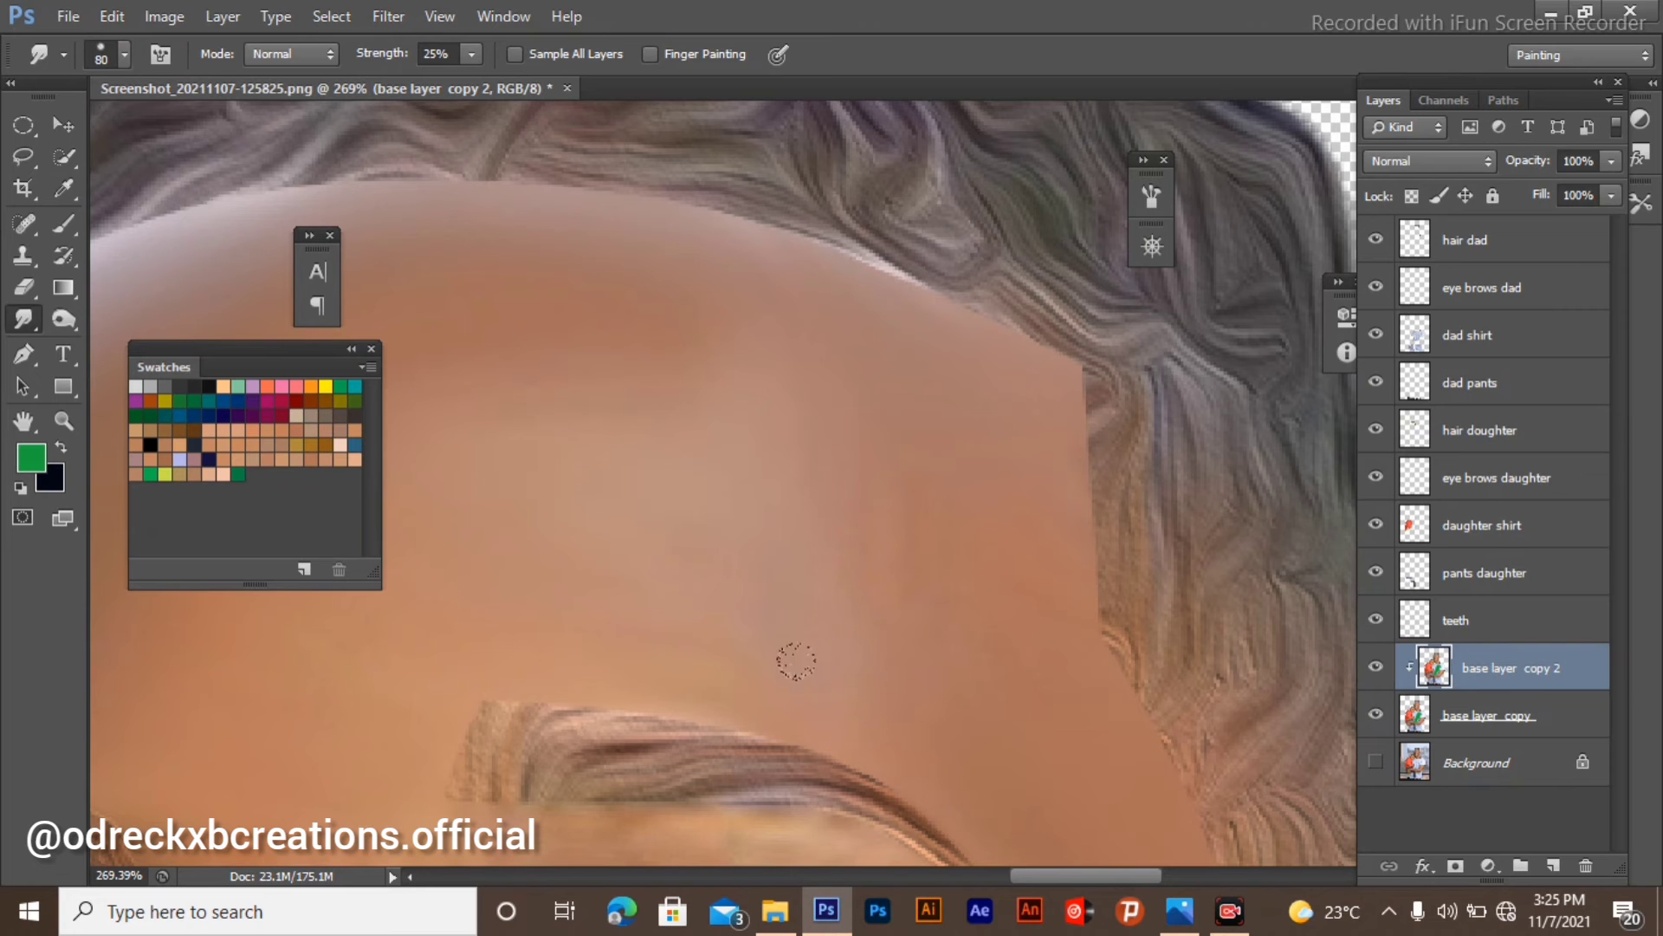
pyautogui.scroll(-5, 732, 522)
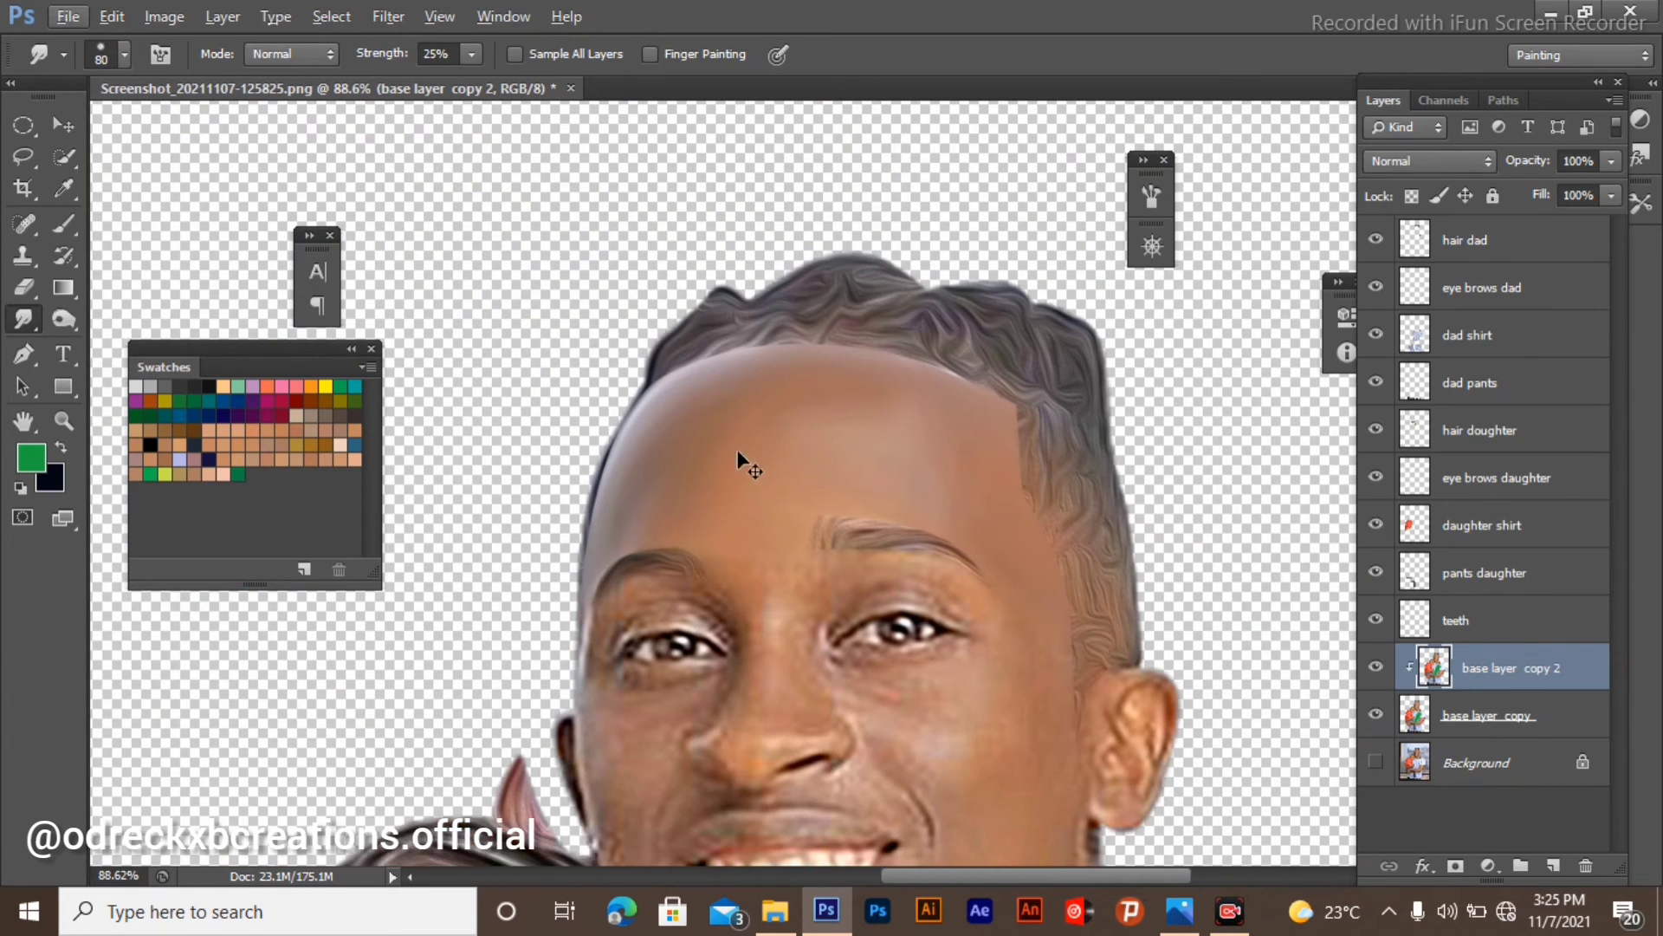
pyautogui.scroll(4, 762, 495)
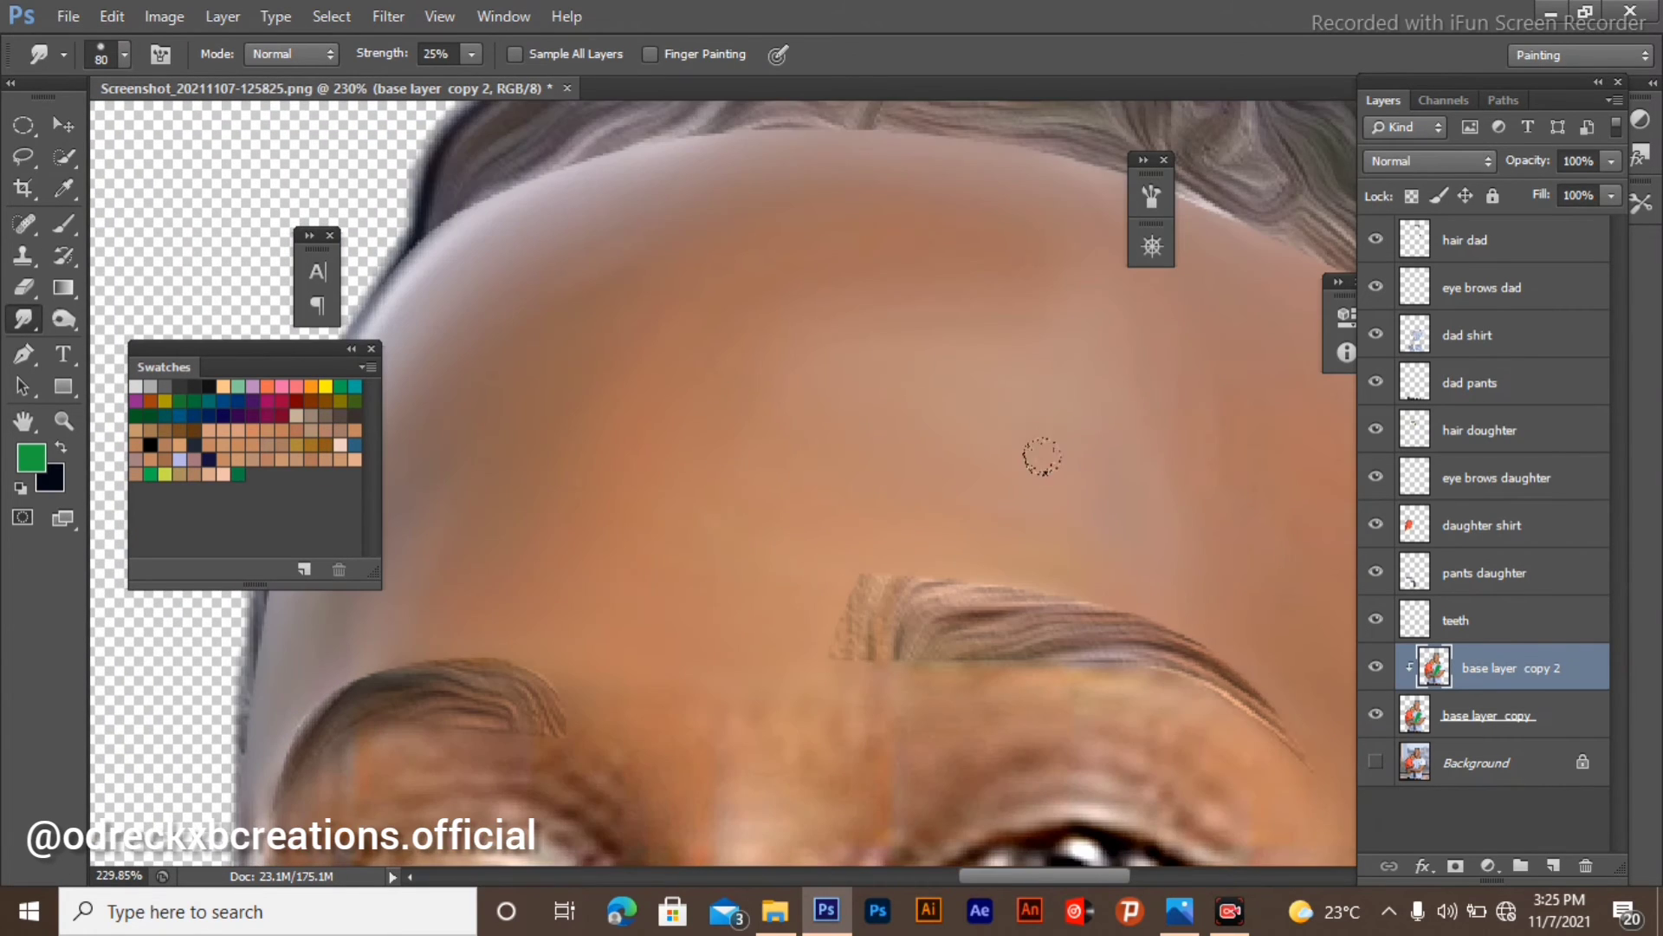
pyautogui.scroll(-4, 810, 195)
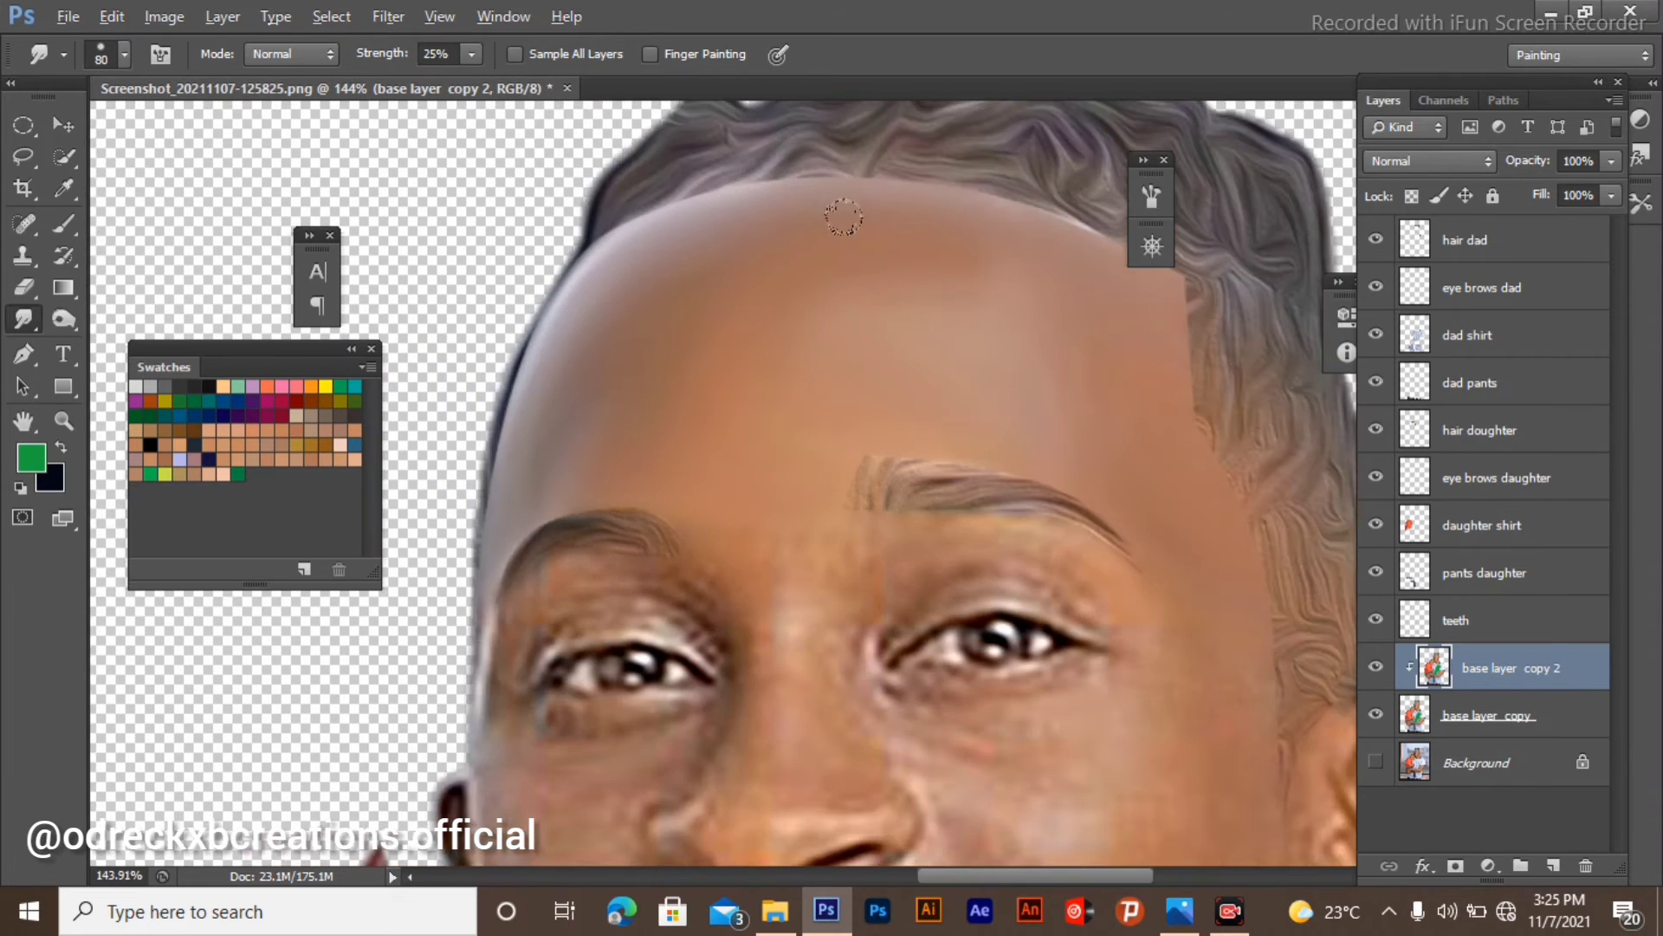
# Compare the man's forehead before and after smudging by hiding and reshowing base layer copy 2.
pyautogui.scroll(4, 866, 260)
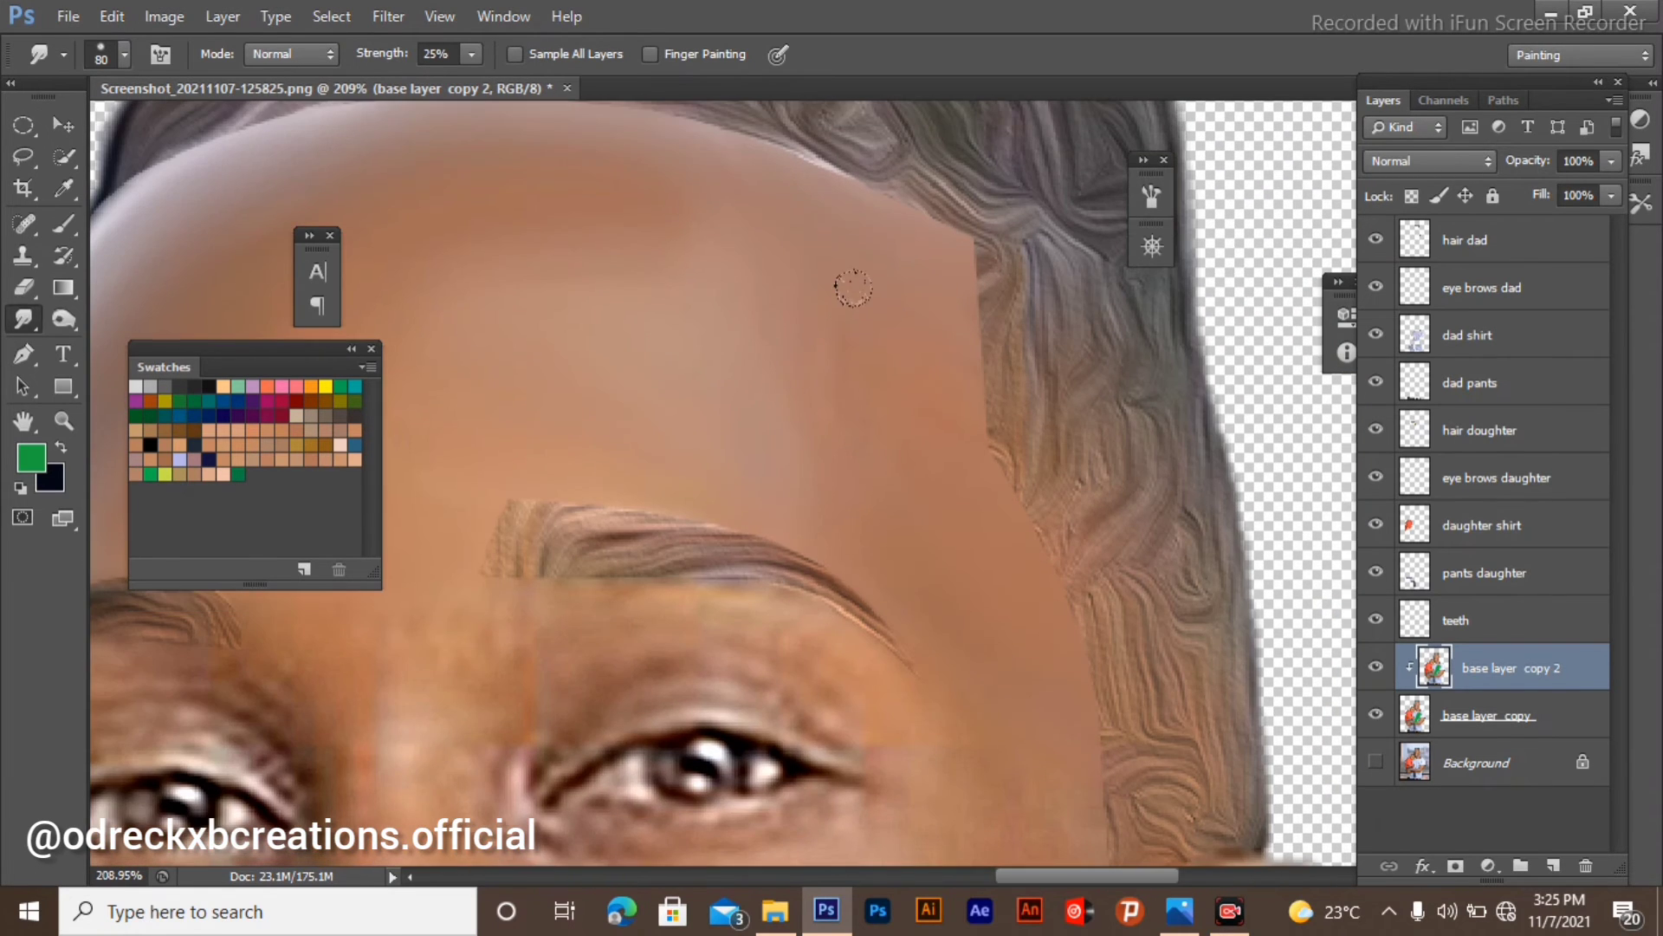
pyautogui.scroll(-5, 1020, 582)
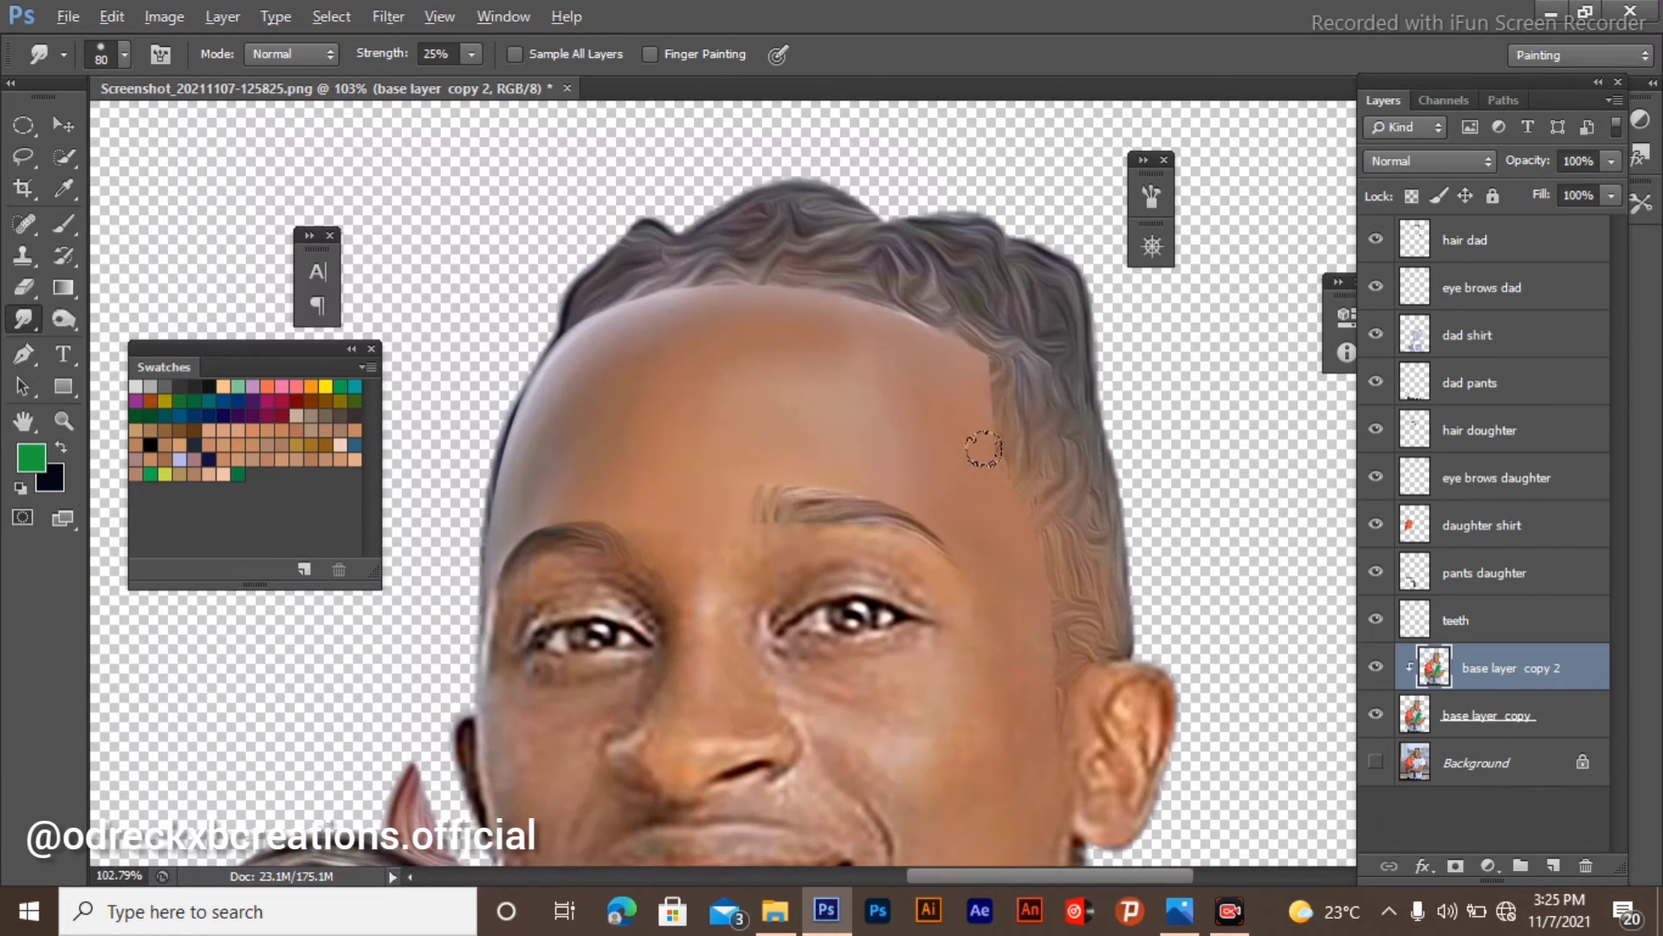
pyautogui.scroll(-3, 917, 275)
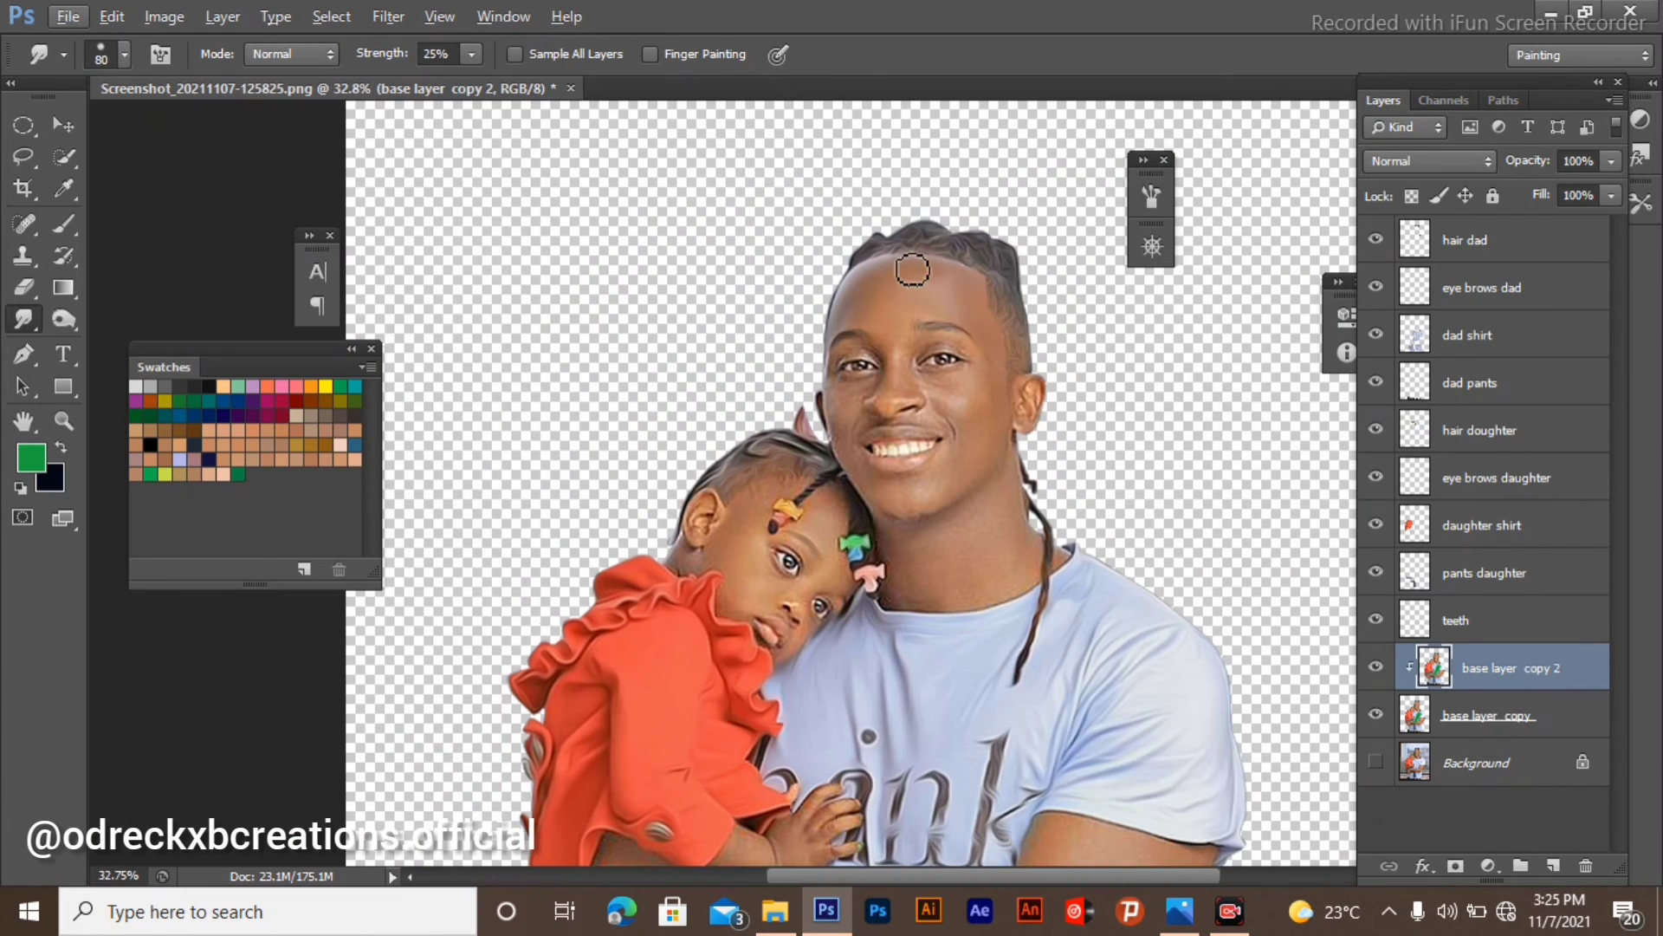
pyautogui.click(1377, 669)
pyautogui.click(1376, 668)
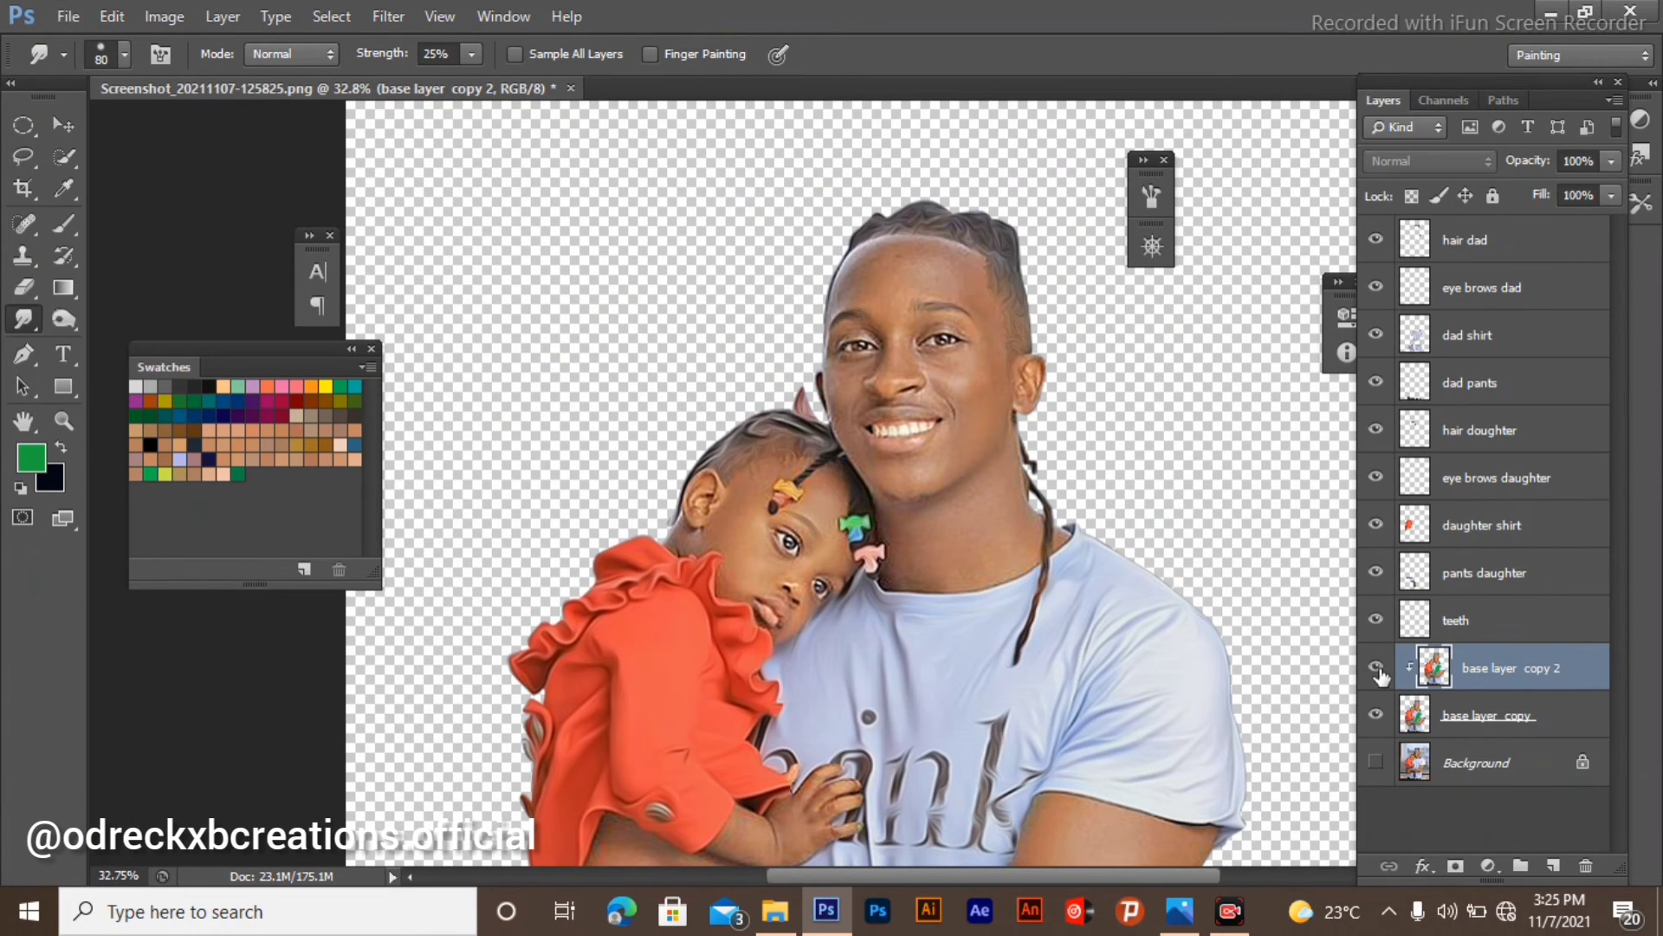
pyautogui.scroll(5, 901, 299)
pyautogui.scroll(-3, 756, 445)
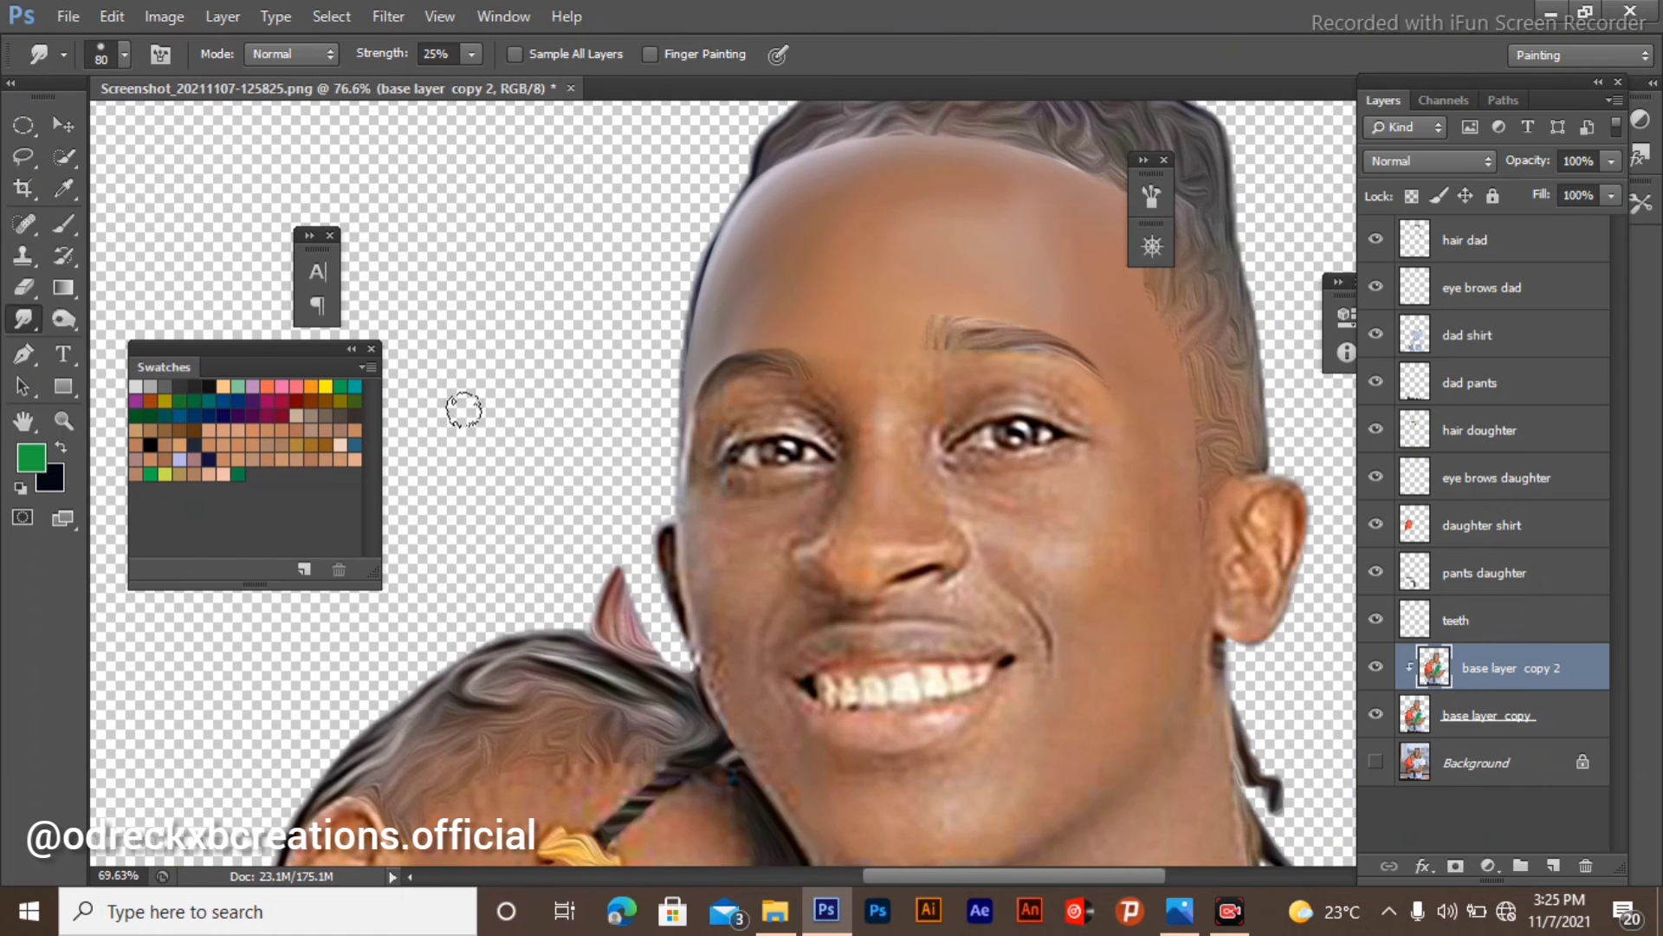
# Smudge the skin between the man's ear-side eye and ear smooth, from the temple down to the outer cheek.
pyautogui.scroll(5, 747, 490)
pyautogui.scroll(4, 834, 316)
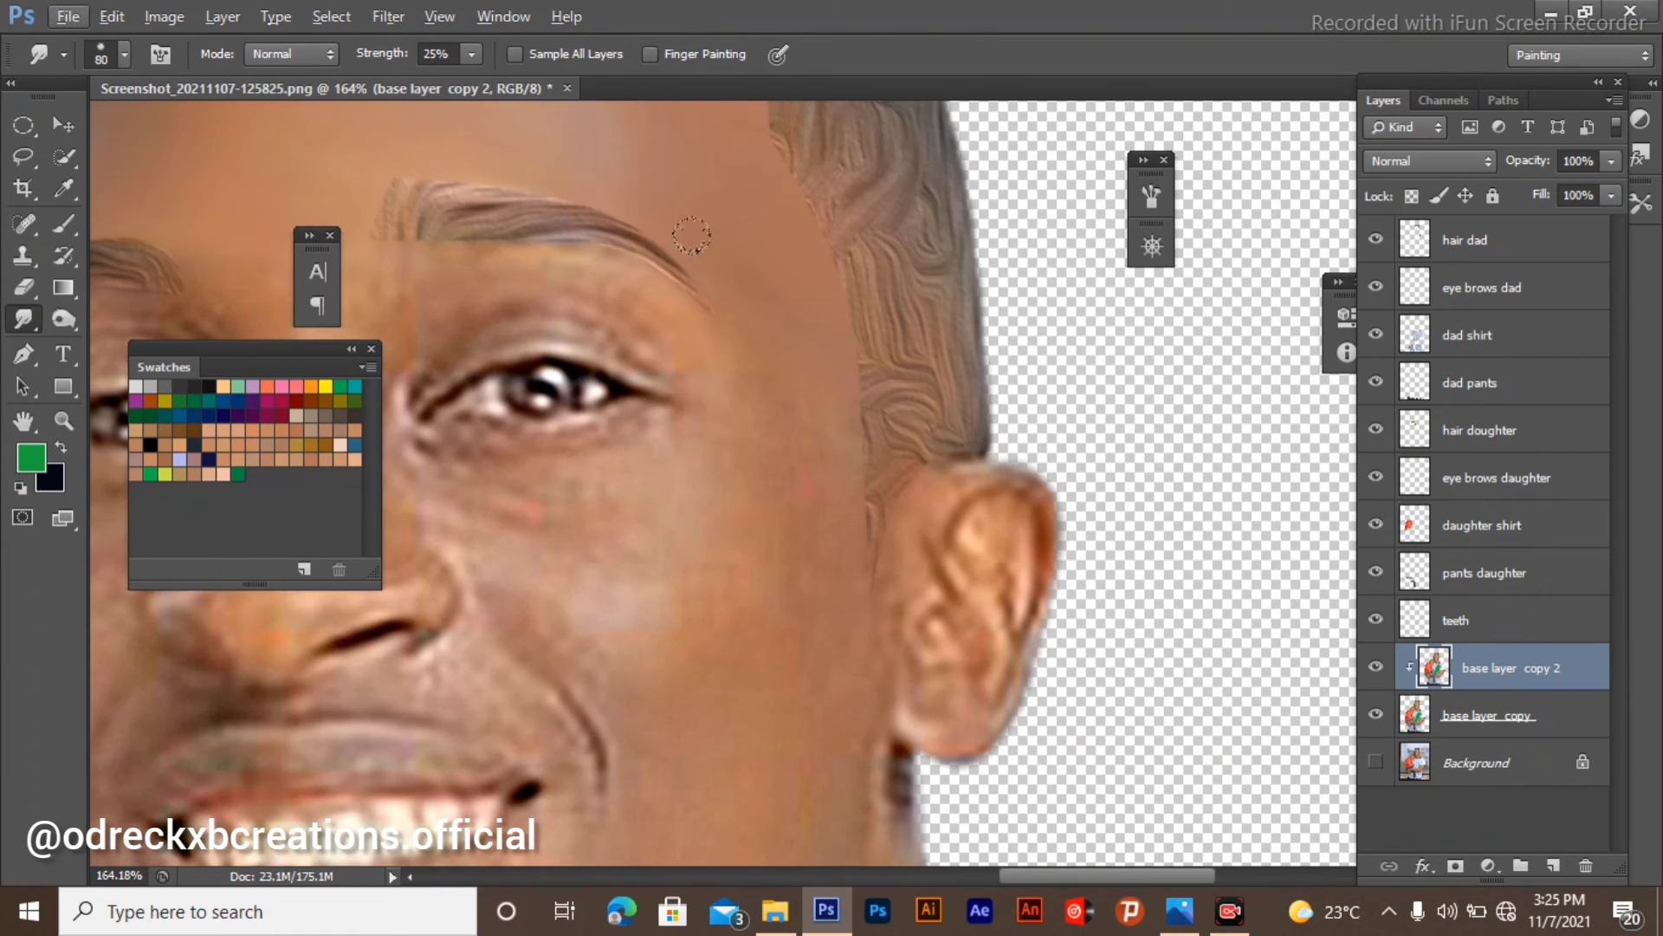
pyautogui.scroll(5, 832, 251)
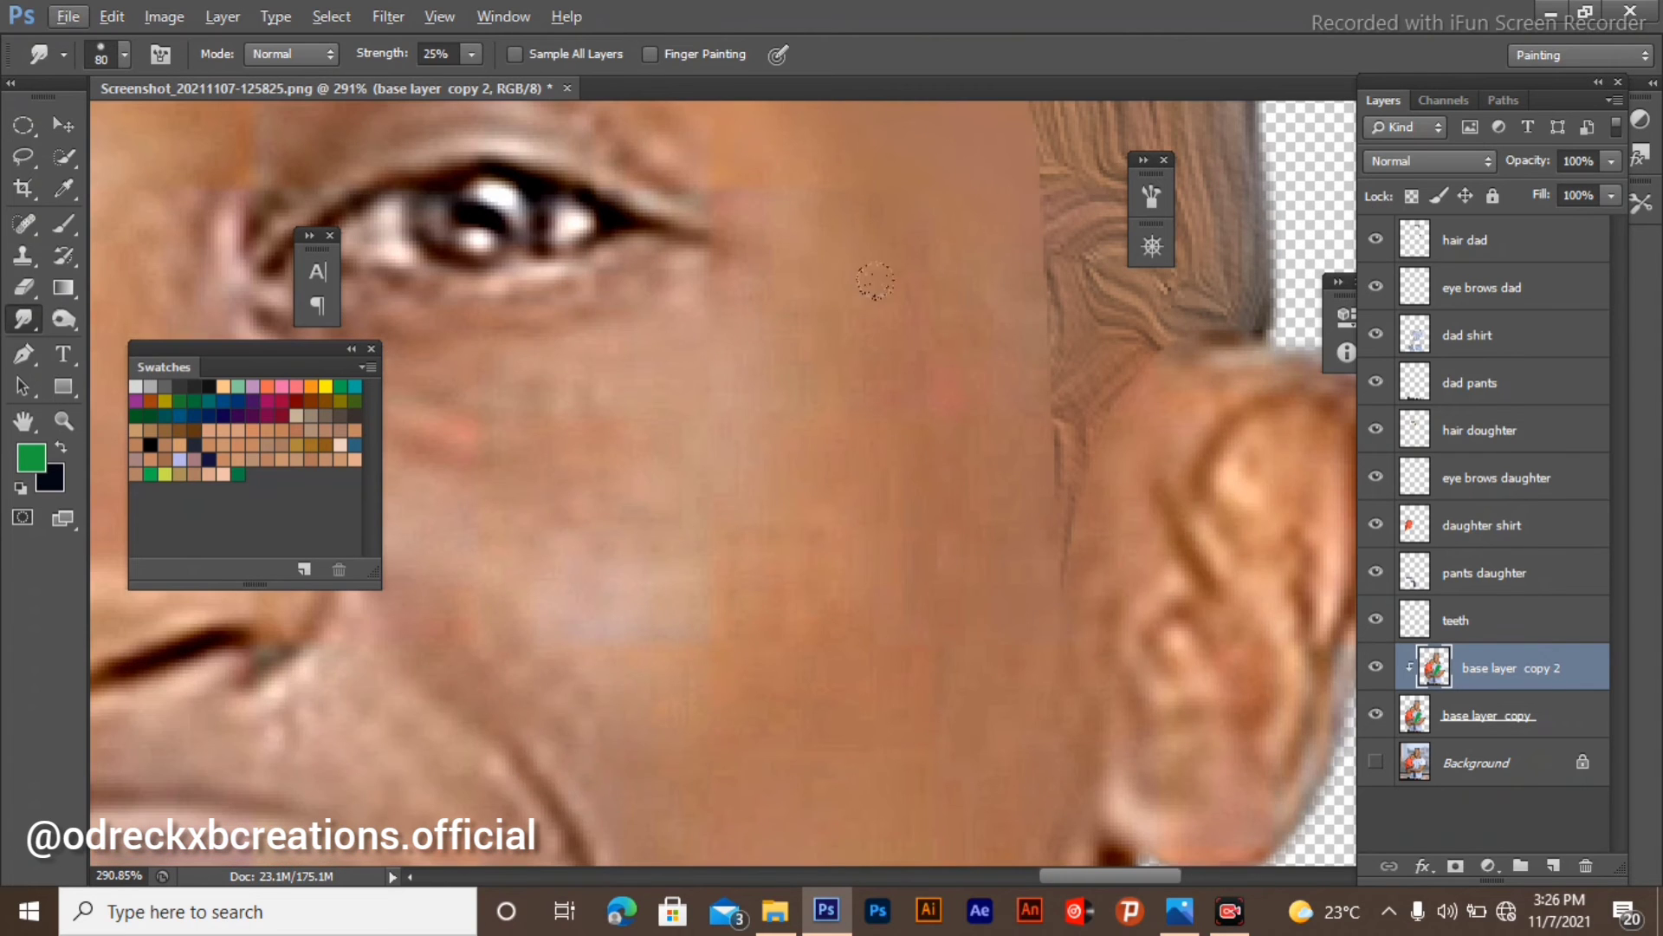
pyautogui.scroll(-3, 788, 542)
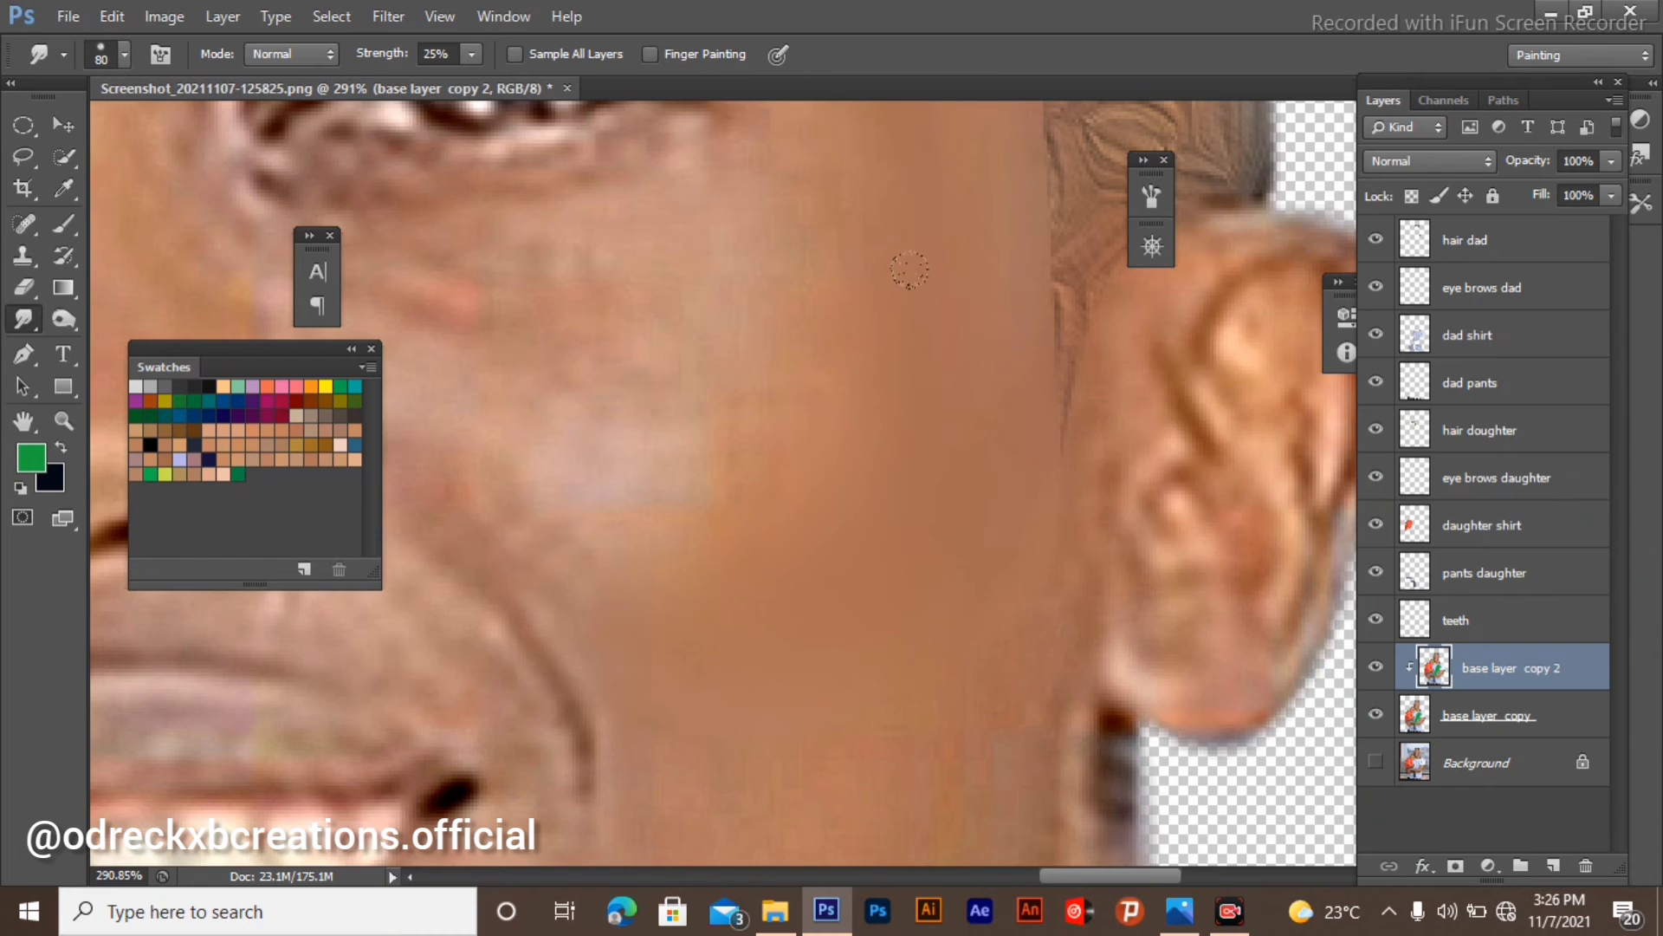
# Smudge the man's lower cheek smooth on the ear side, from below the earlobe along the jaw and toward the mouth corner.
pyautogui.scroll(-6, 912, 269)
pyautogui.scroll(4, 927, 537)
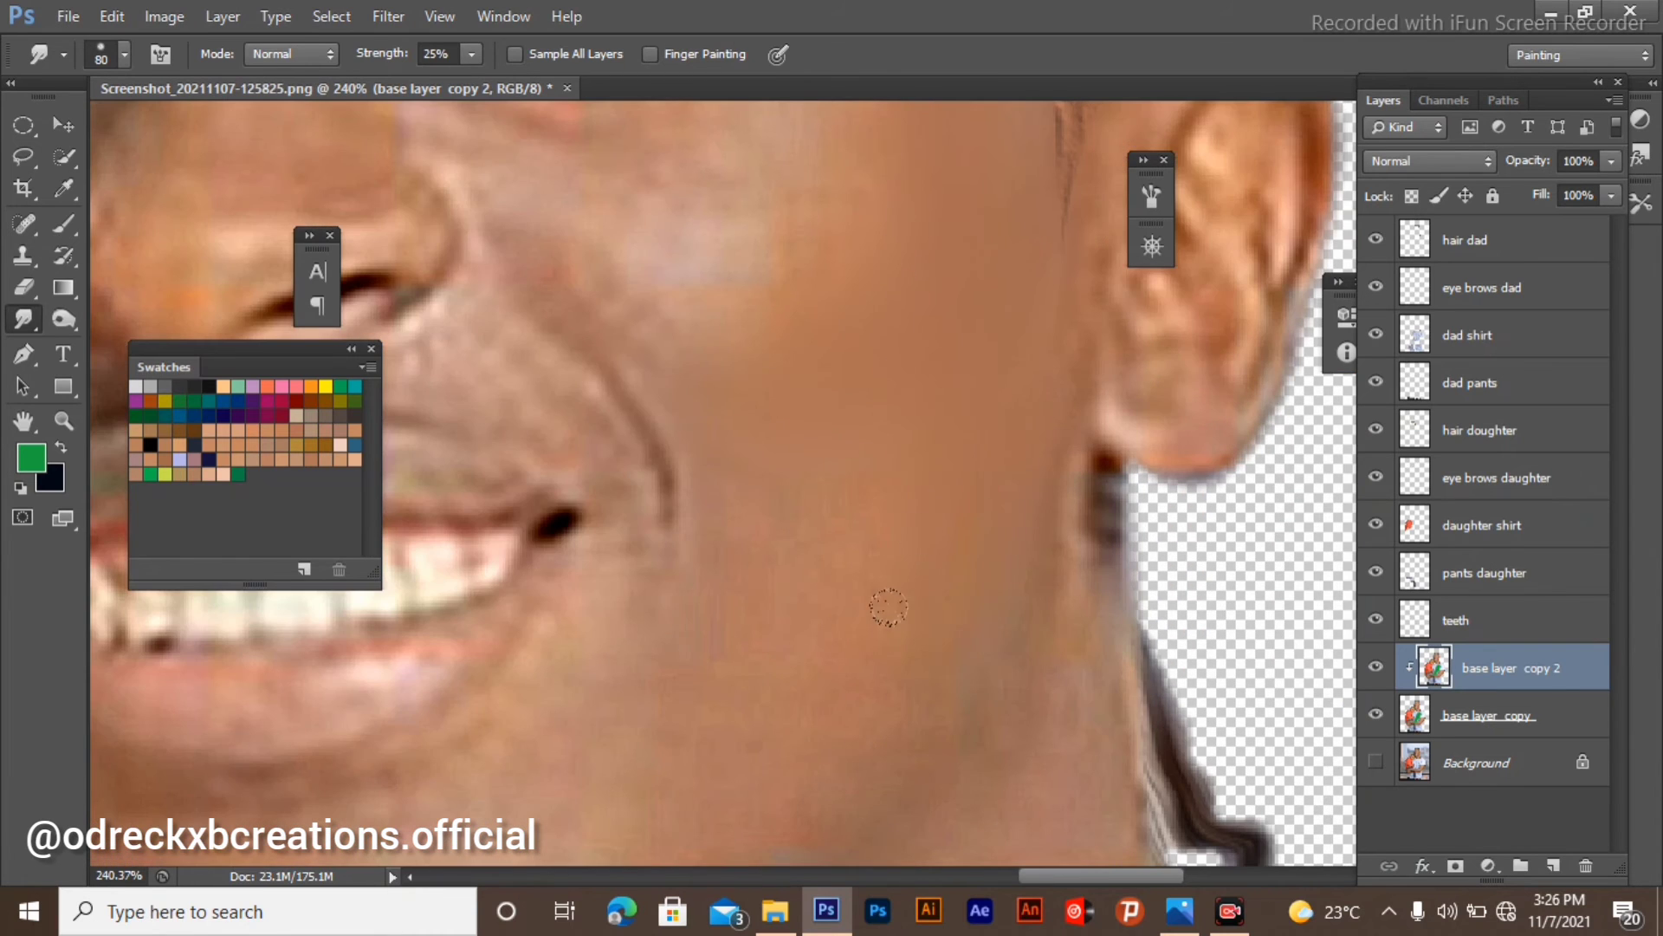
pyautogui.scroll(-3, 881, 607)
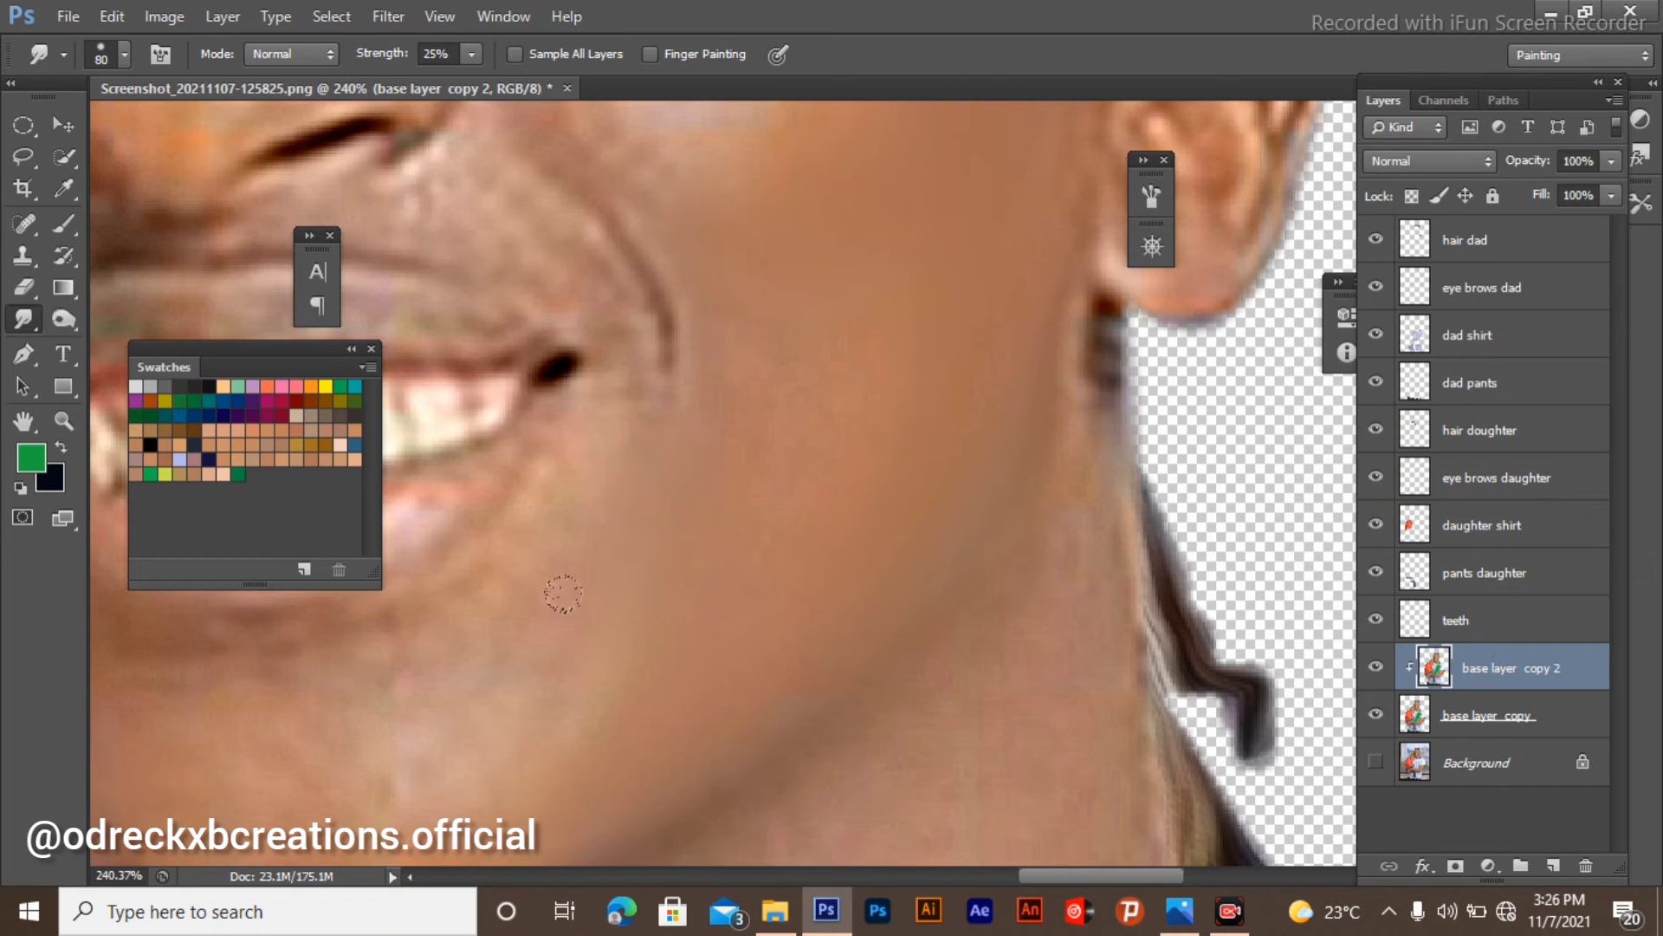
pyautogui.scroll(-3, 563, 593)
pyautogui.scroll(4, 707, 464)
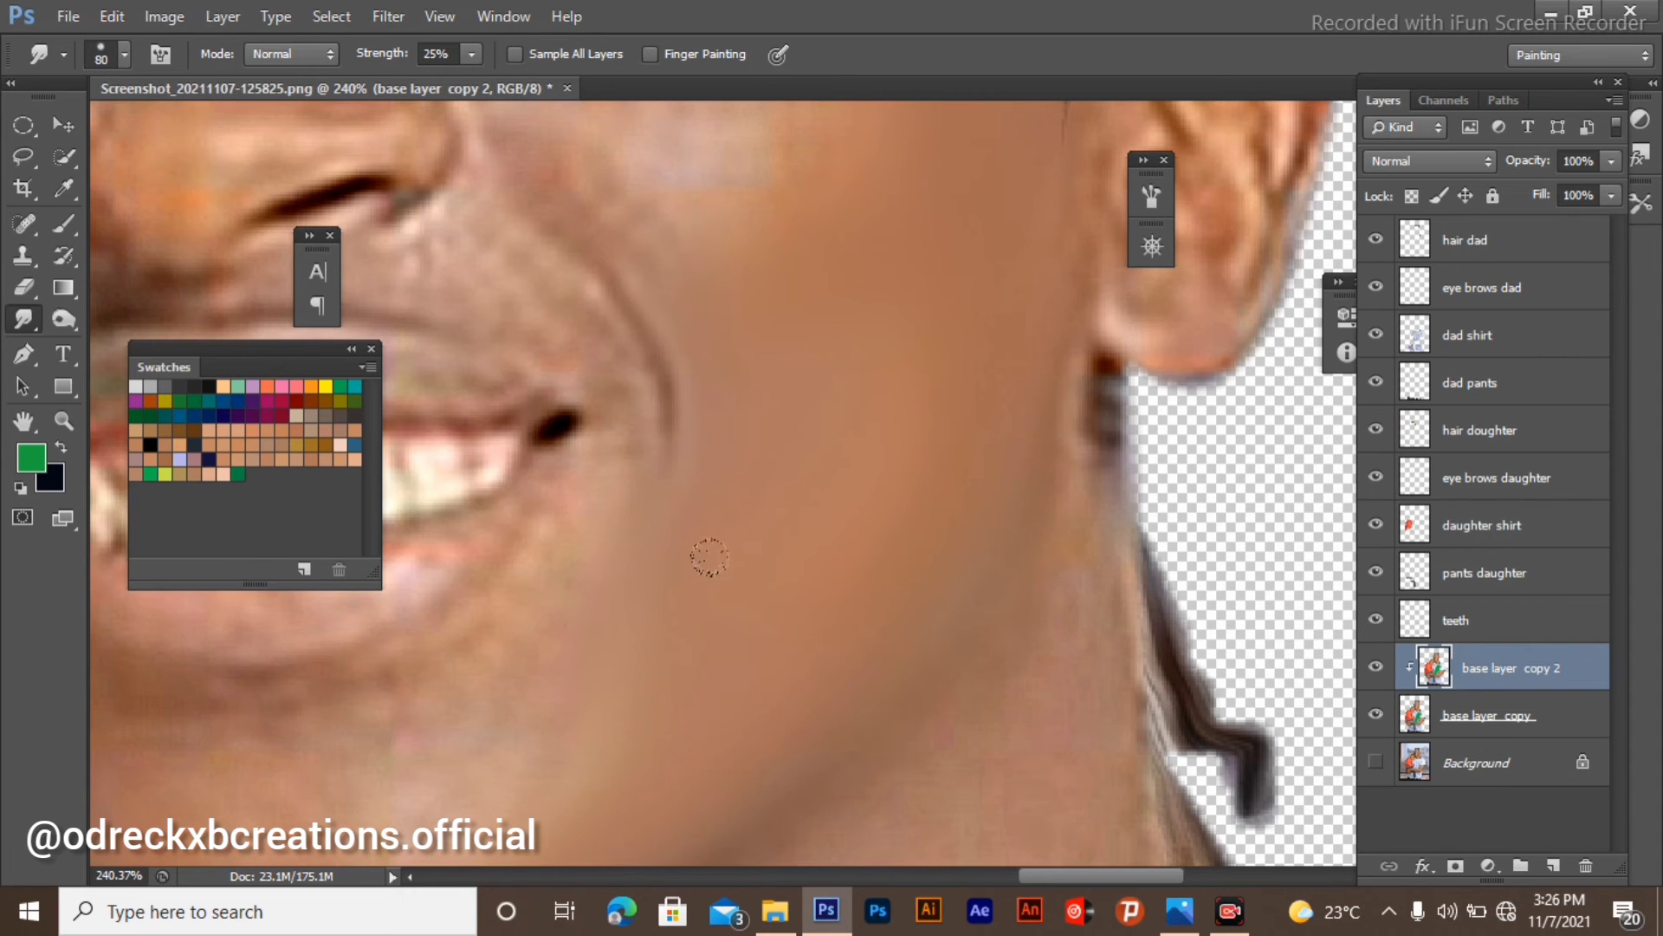
# Reduce the Smudge brush to 60 px and blend the man's ear-side cheek highlight, smile line and under-eye skin.
pyautogui.scroll(5, 863, 228)
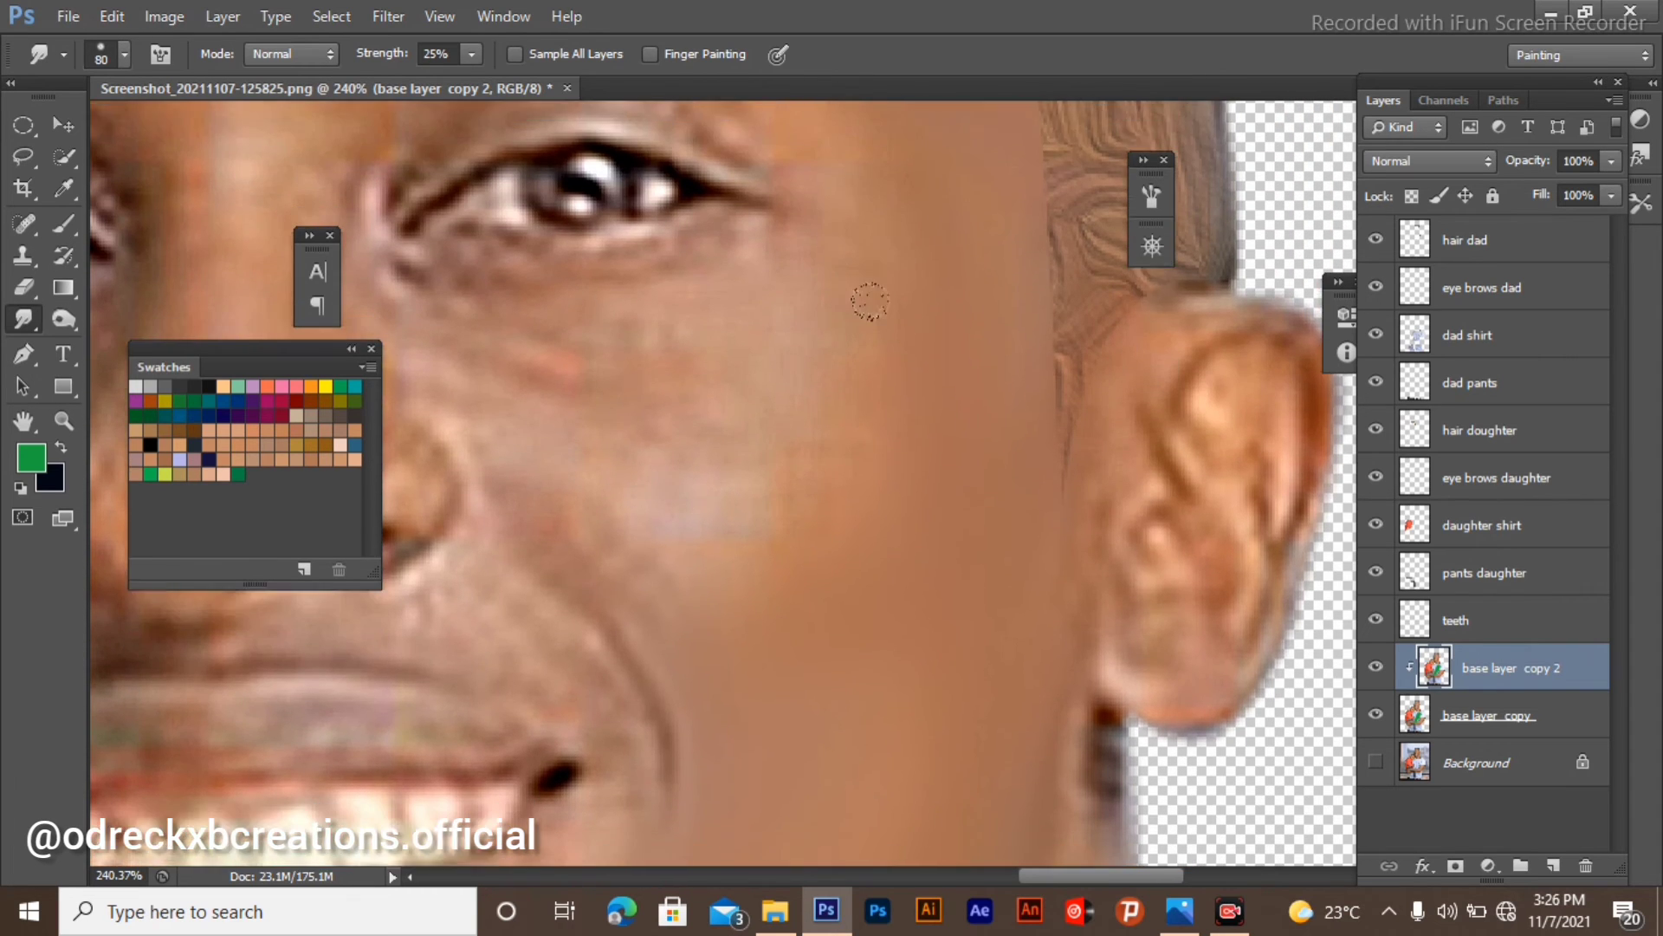
pyautogui.hscroll(-2, 703, 360)
pyautogui.press('[')
pyautogui.press('[')
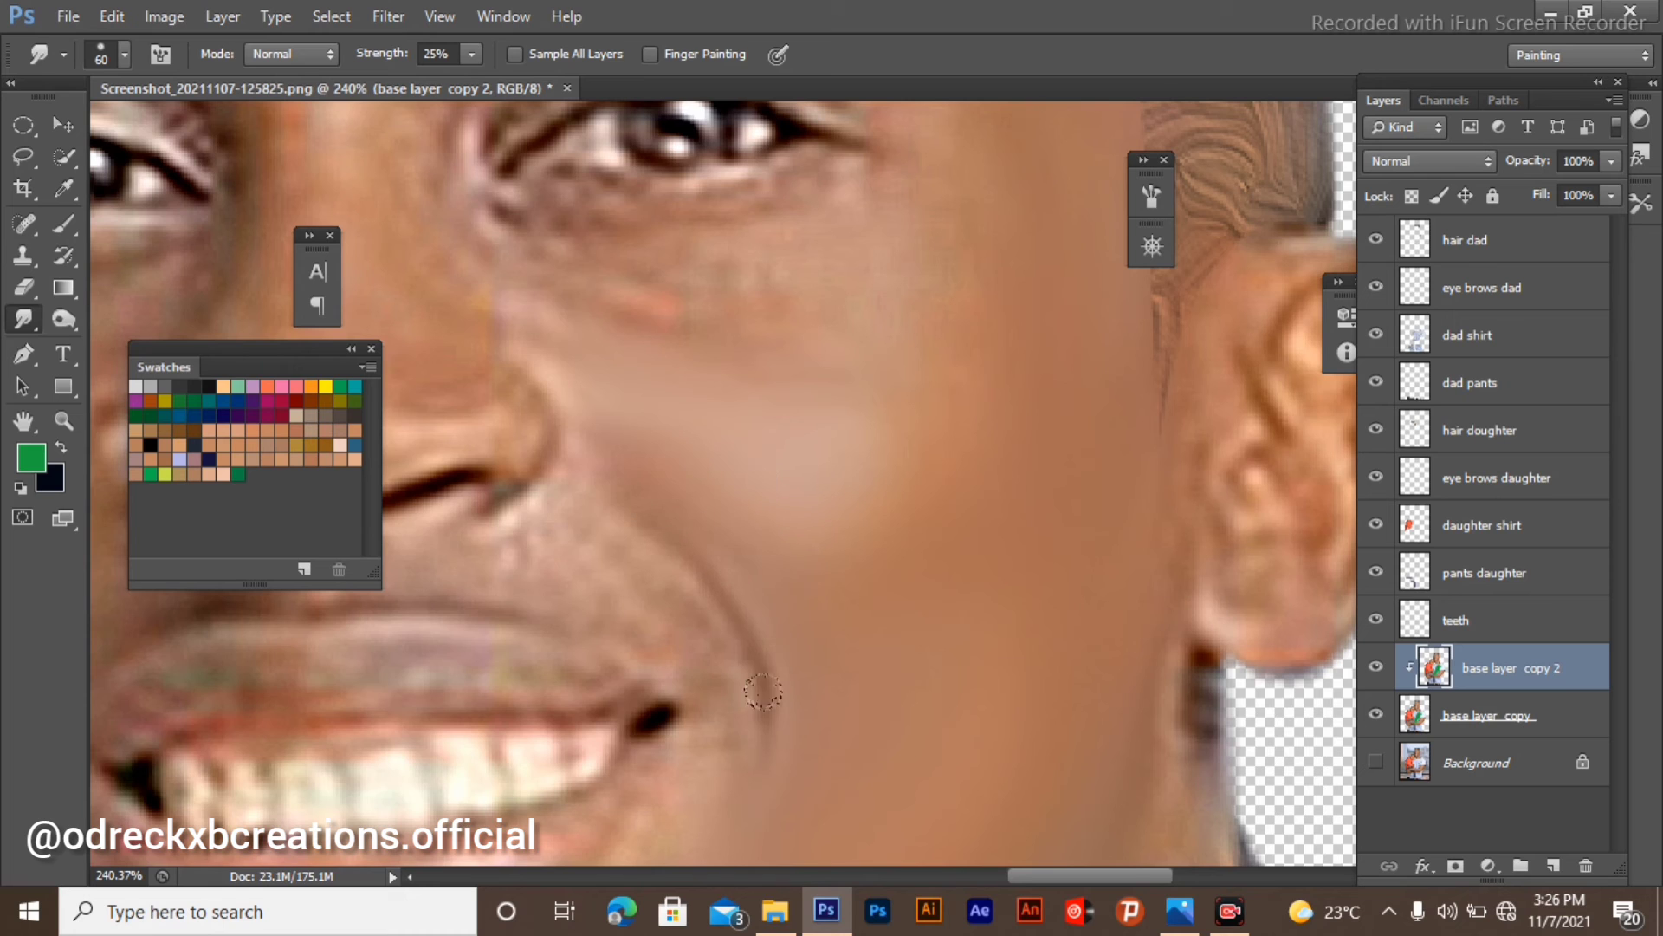
pyautogui.scroll(3, 735, 453)
pyautogui.moveTo(523, 381)
pyautogui.mouseDown()
pyautogui.moveTo(724, 371)
pyautogui.moveTo(691, 352)
pyautogui.moveTo(748, 340)
pyautogui.moveTo(618, 397)
pyautogui.moveTo(522, 373)
pyautogui.moveTo(677, 404)
pyautogui.mouseUp()
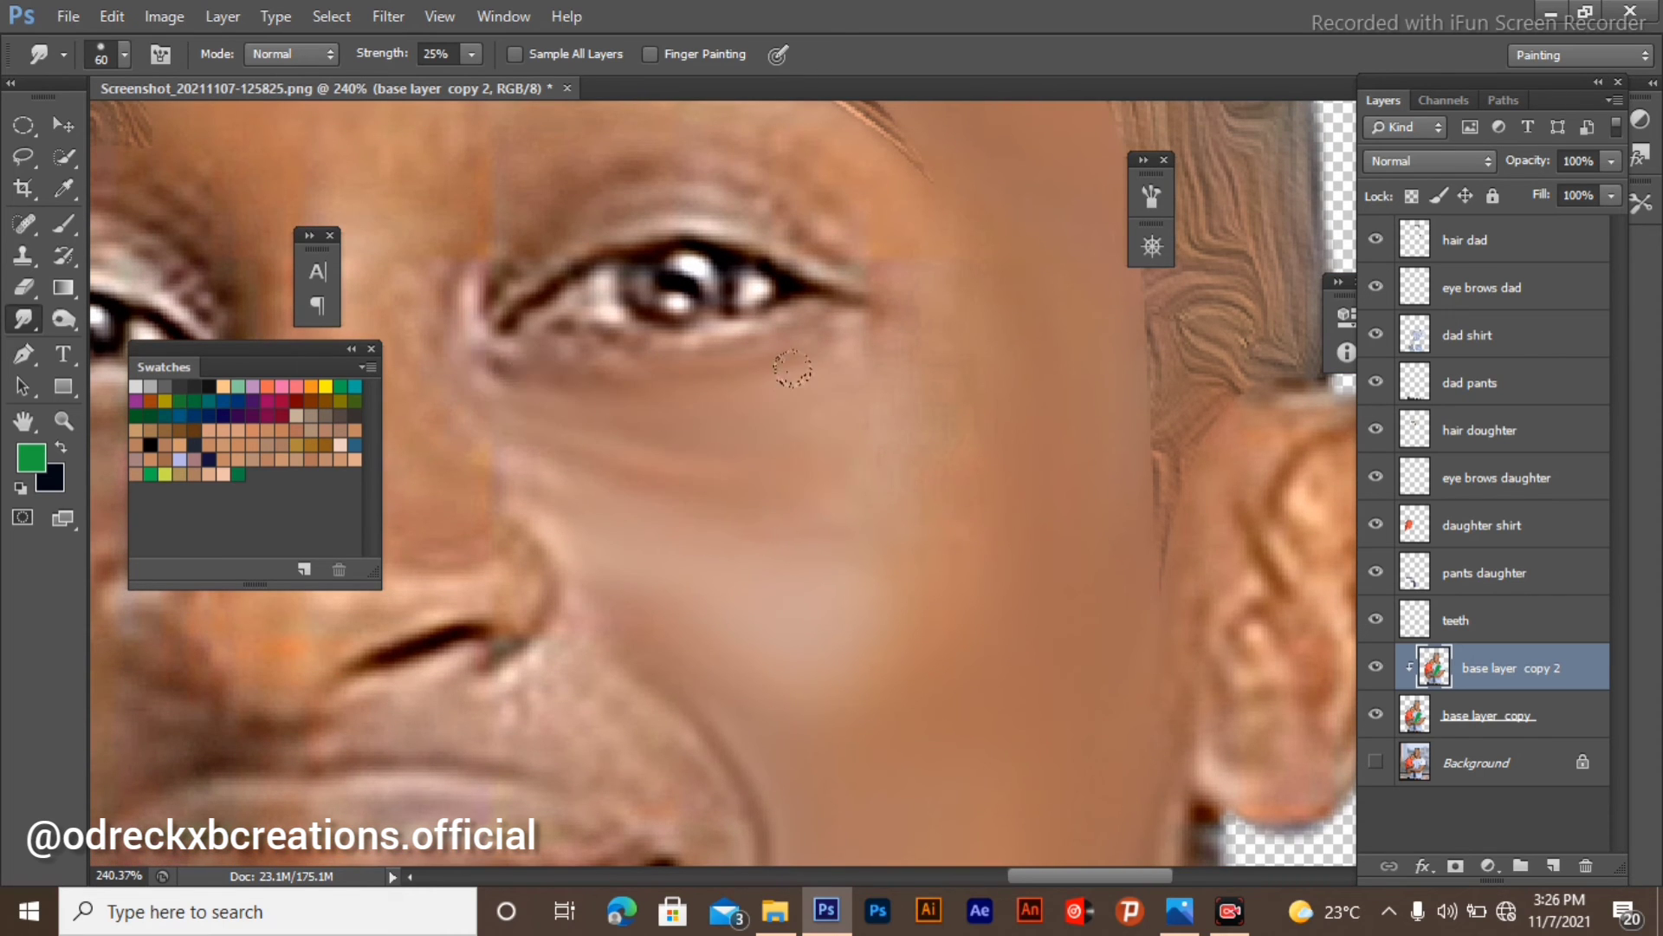
pyautogui.press(']')
# Smudge the skin directly beneath the man's ear-side eyebrow smooth, from the nose bridge to the brow's outer end, with a 60 px brush.
pyautogui.scroll(-10, 715, 291)
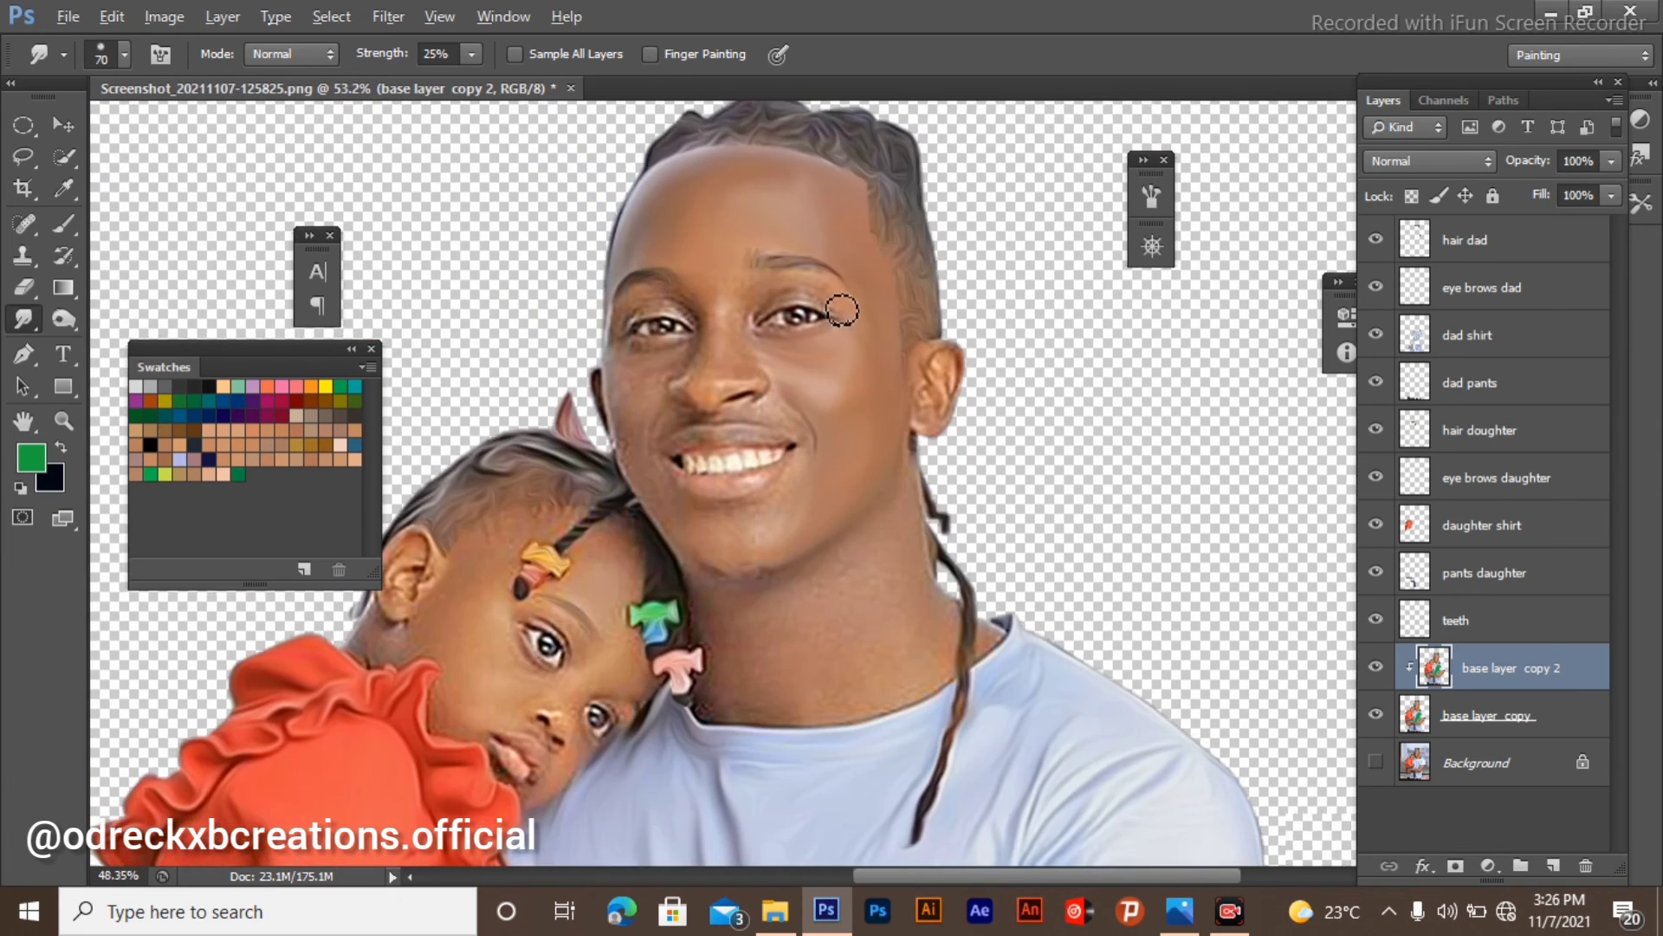
pyautogui.scroll(-3, 864, 293)
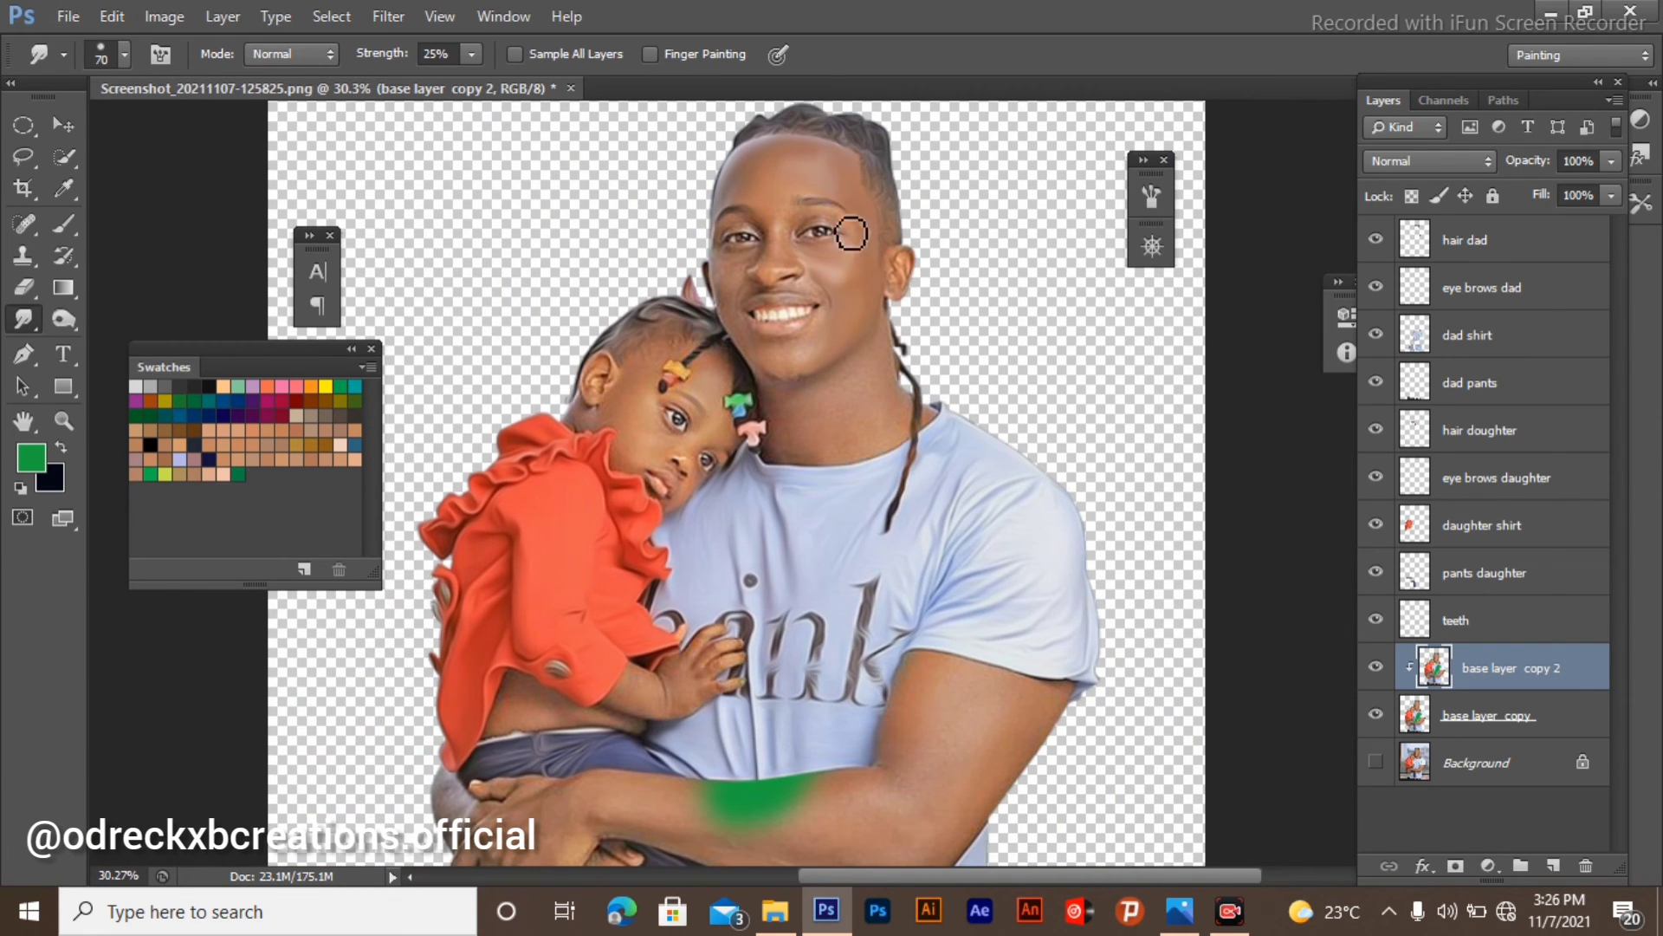
pyautogui.scroll(-1, 850, 230)
pyautogui.scroll(11, 892, 179)
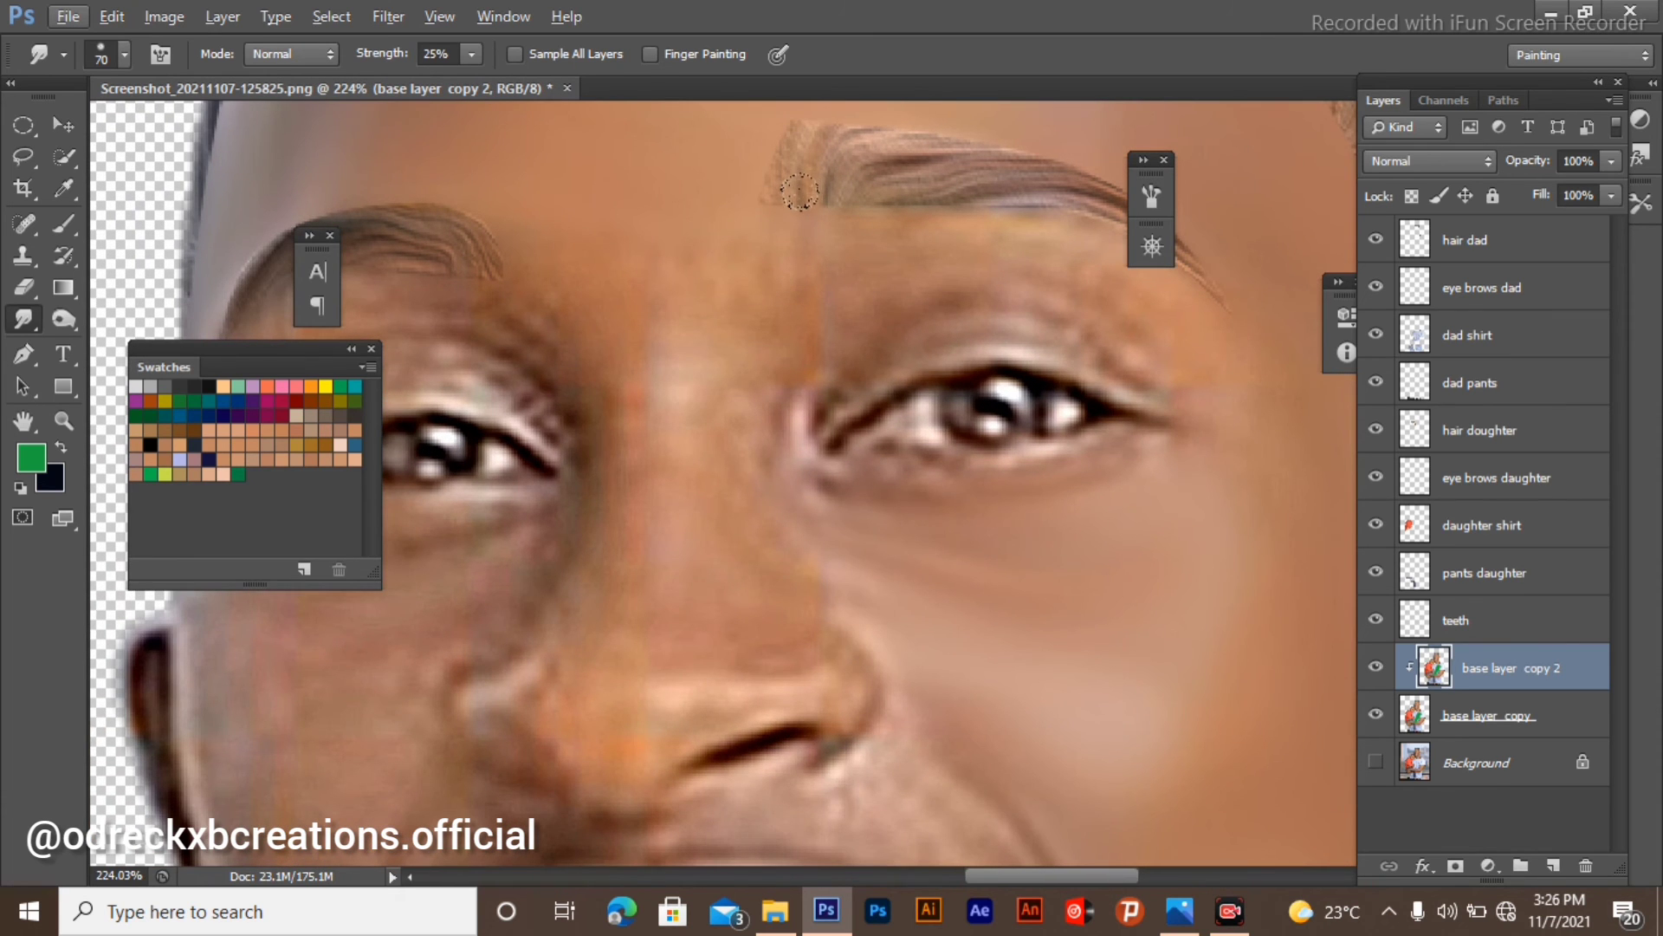
pyautogui.hscroll(1, 829, 260)
pyautogui.scroll(-5, 829, 260)
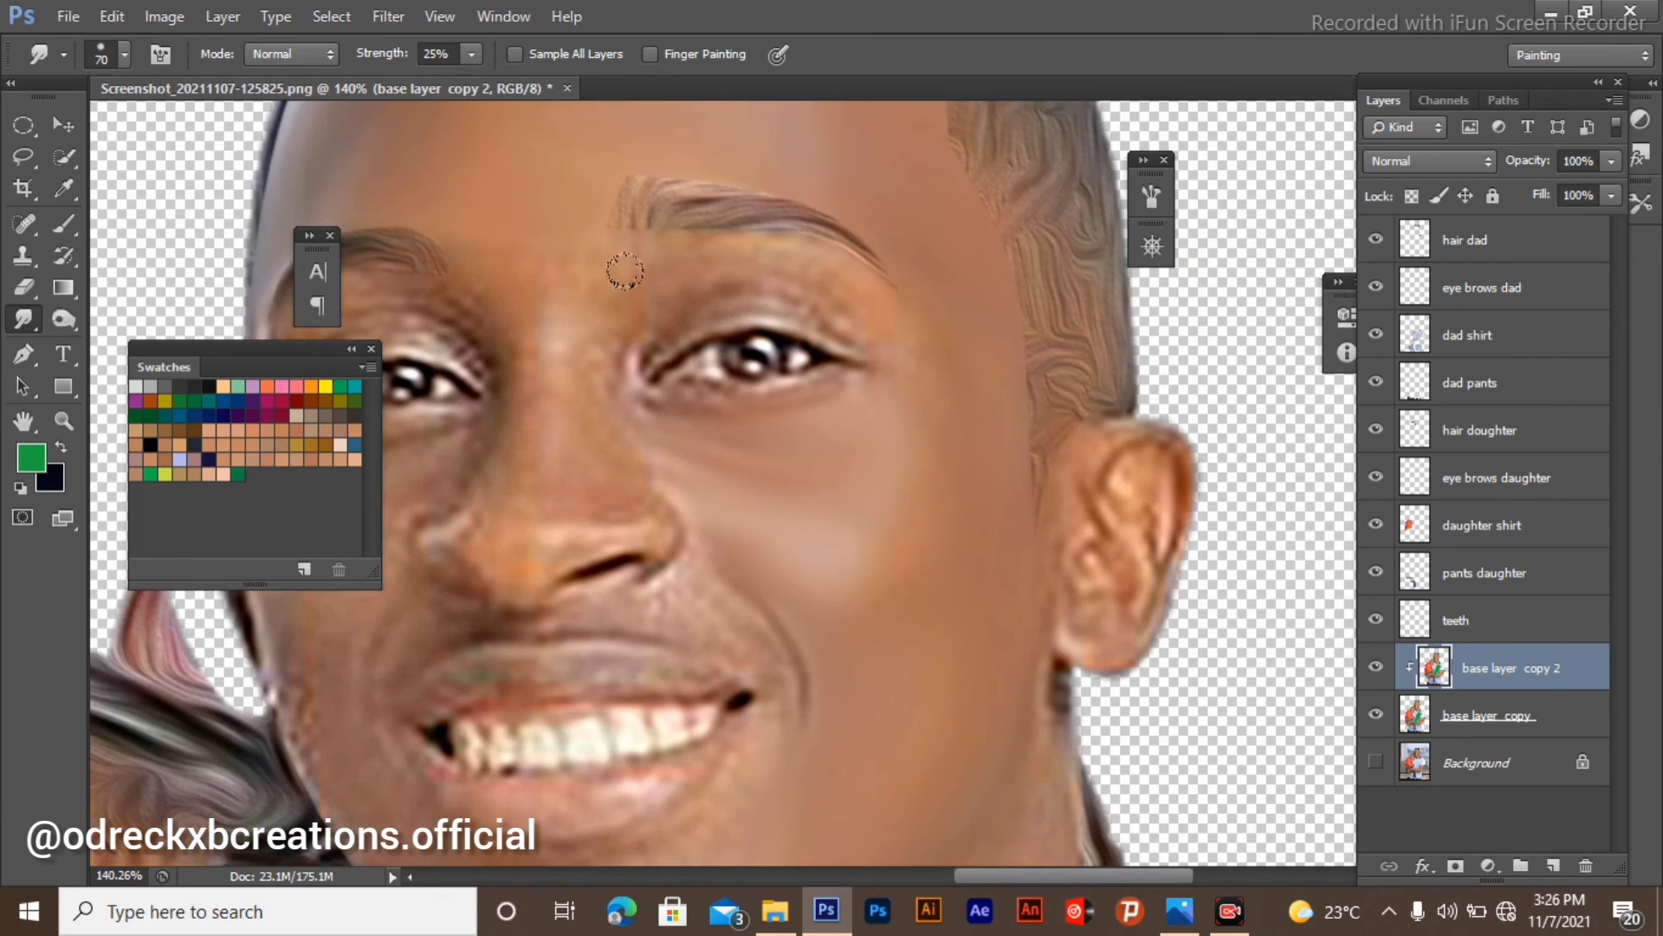
pyautogui.scroll(4, 608, 253)
pyautogui.scroll(4, 609, 260)
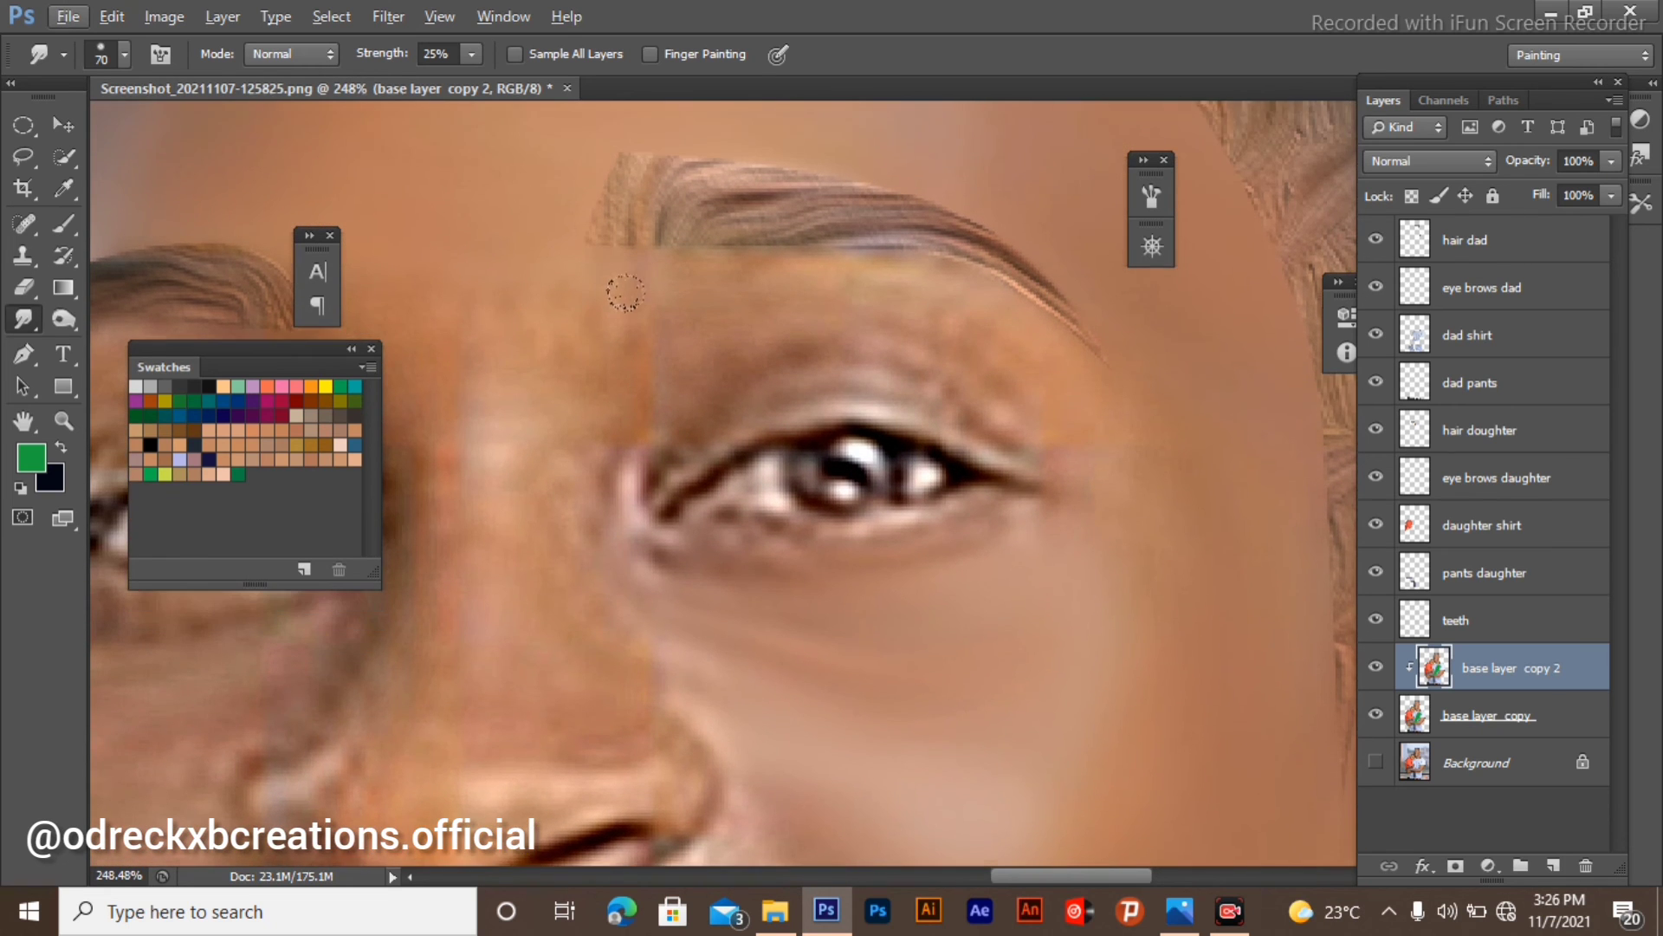
pyautogui.scroll(3, 570, 471)
pyautogui.scroll(-2, 680, 390)
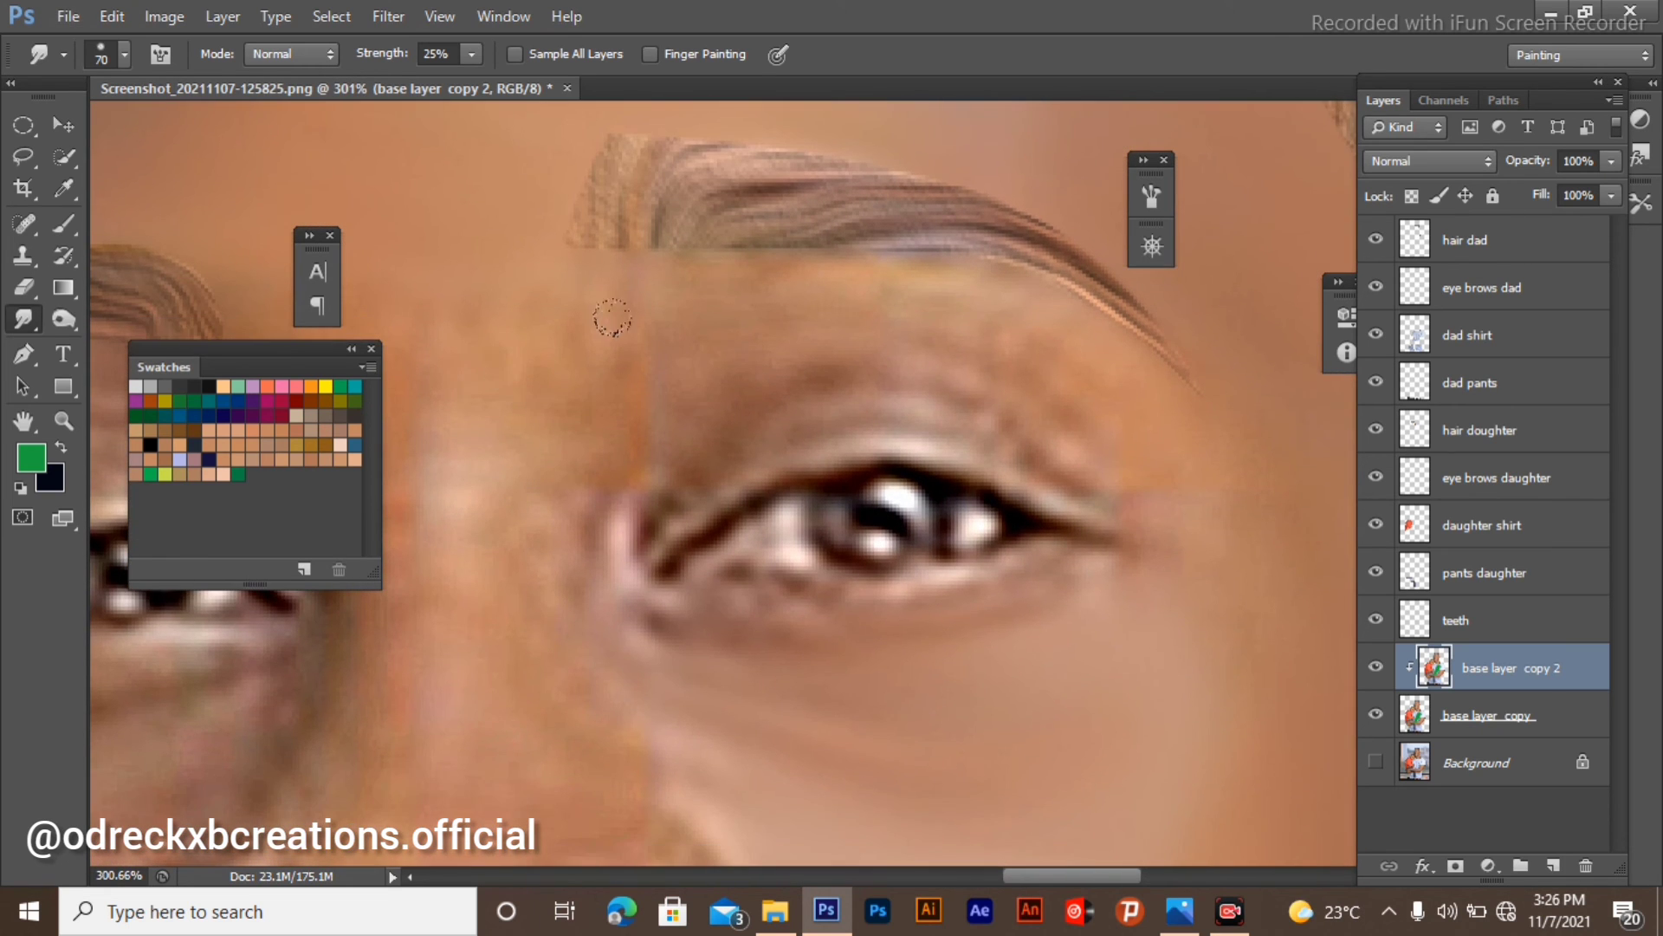
pyautogui.scroll(3, 664, 326)
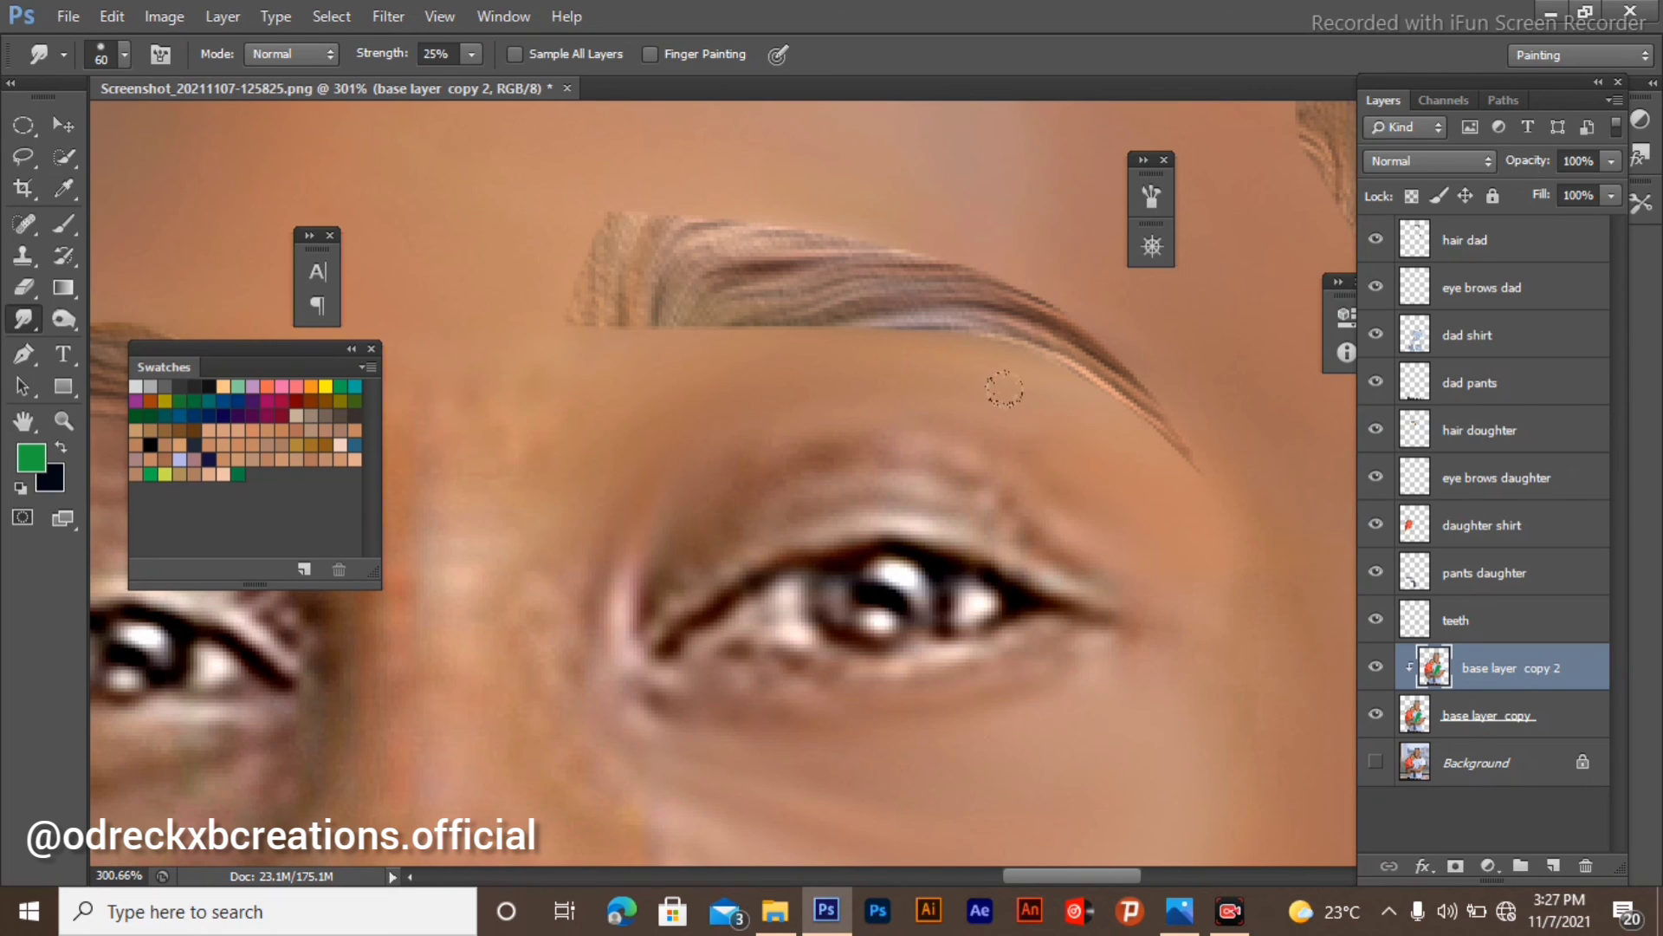
# Reduce the Smudge brush to 45 px and blend the man's ear-side upper eyelid and crease out to the eye corner.
pyautogui.scroll(-2, 982, 277)
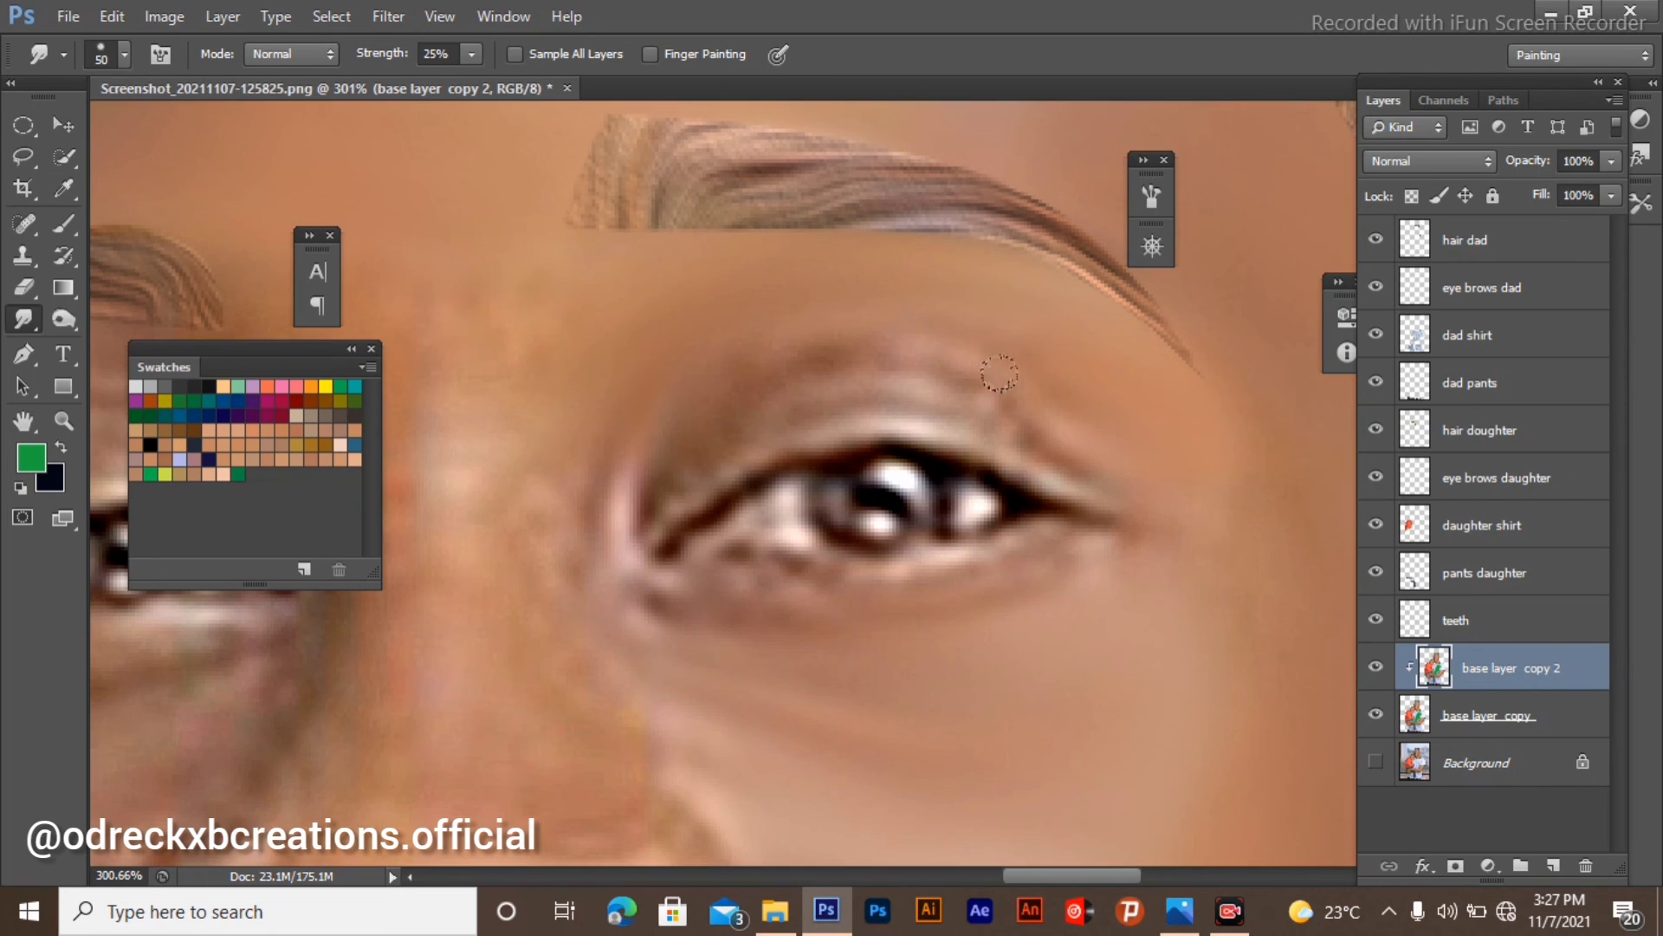
pyautogui.press('[')
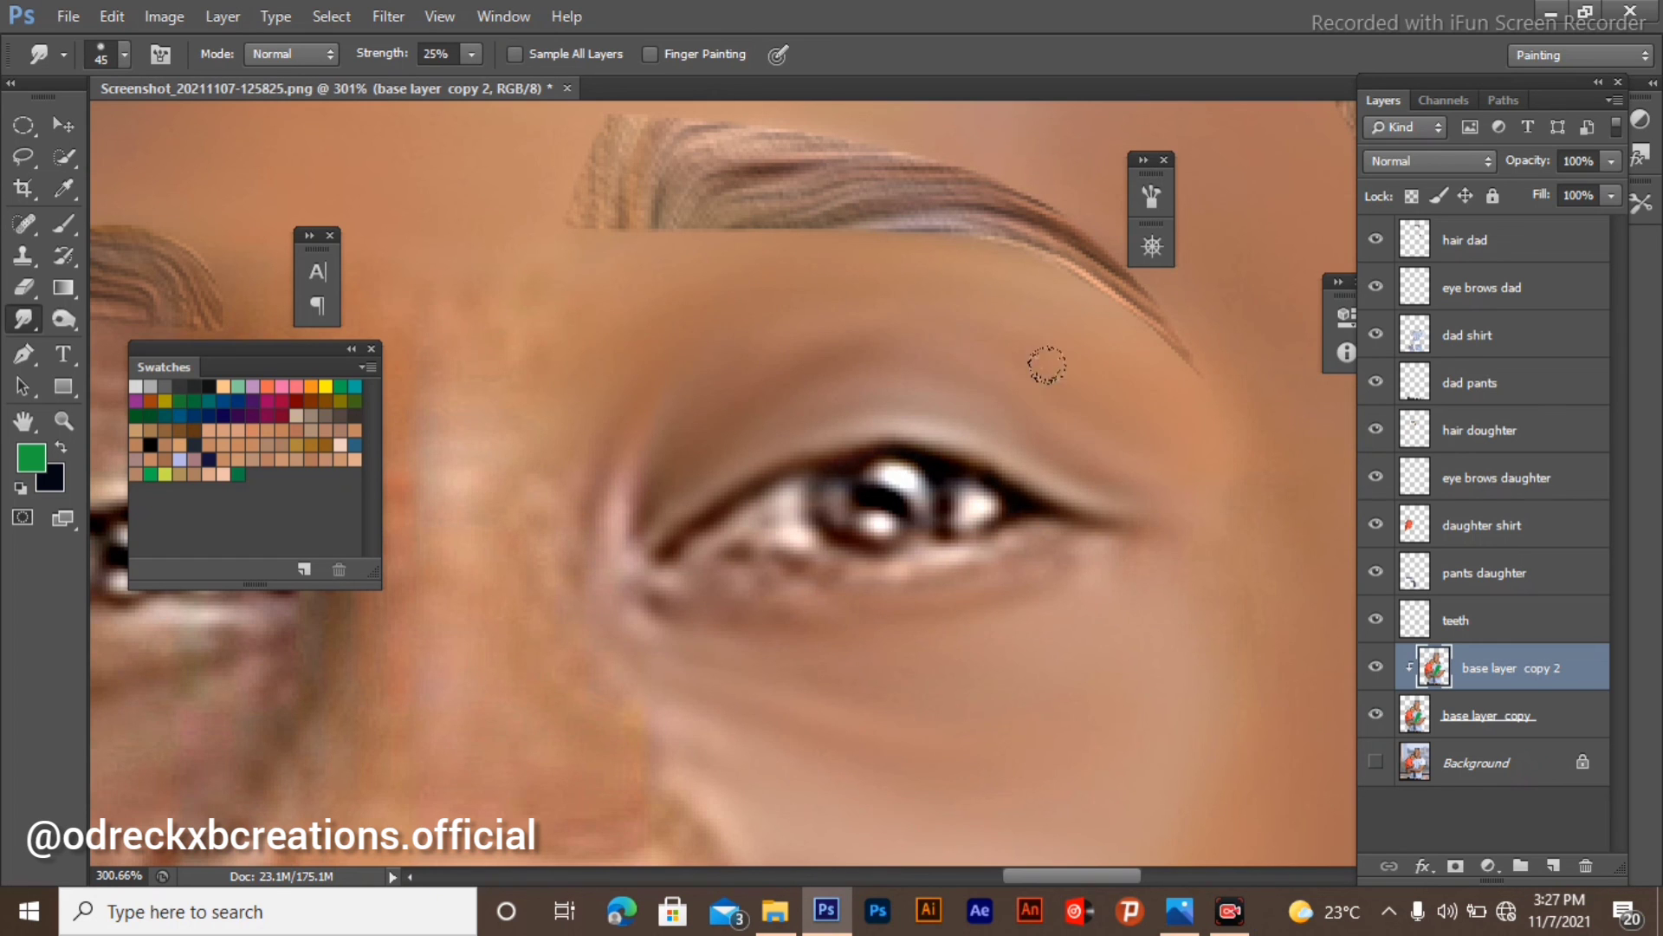
pyautogui.scroll(-8, 953, 256)
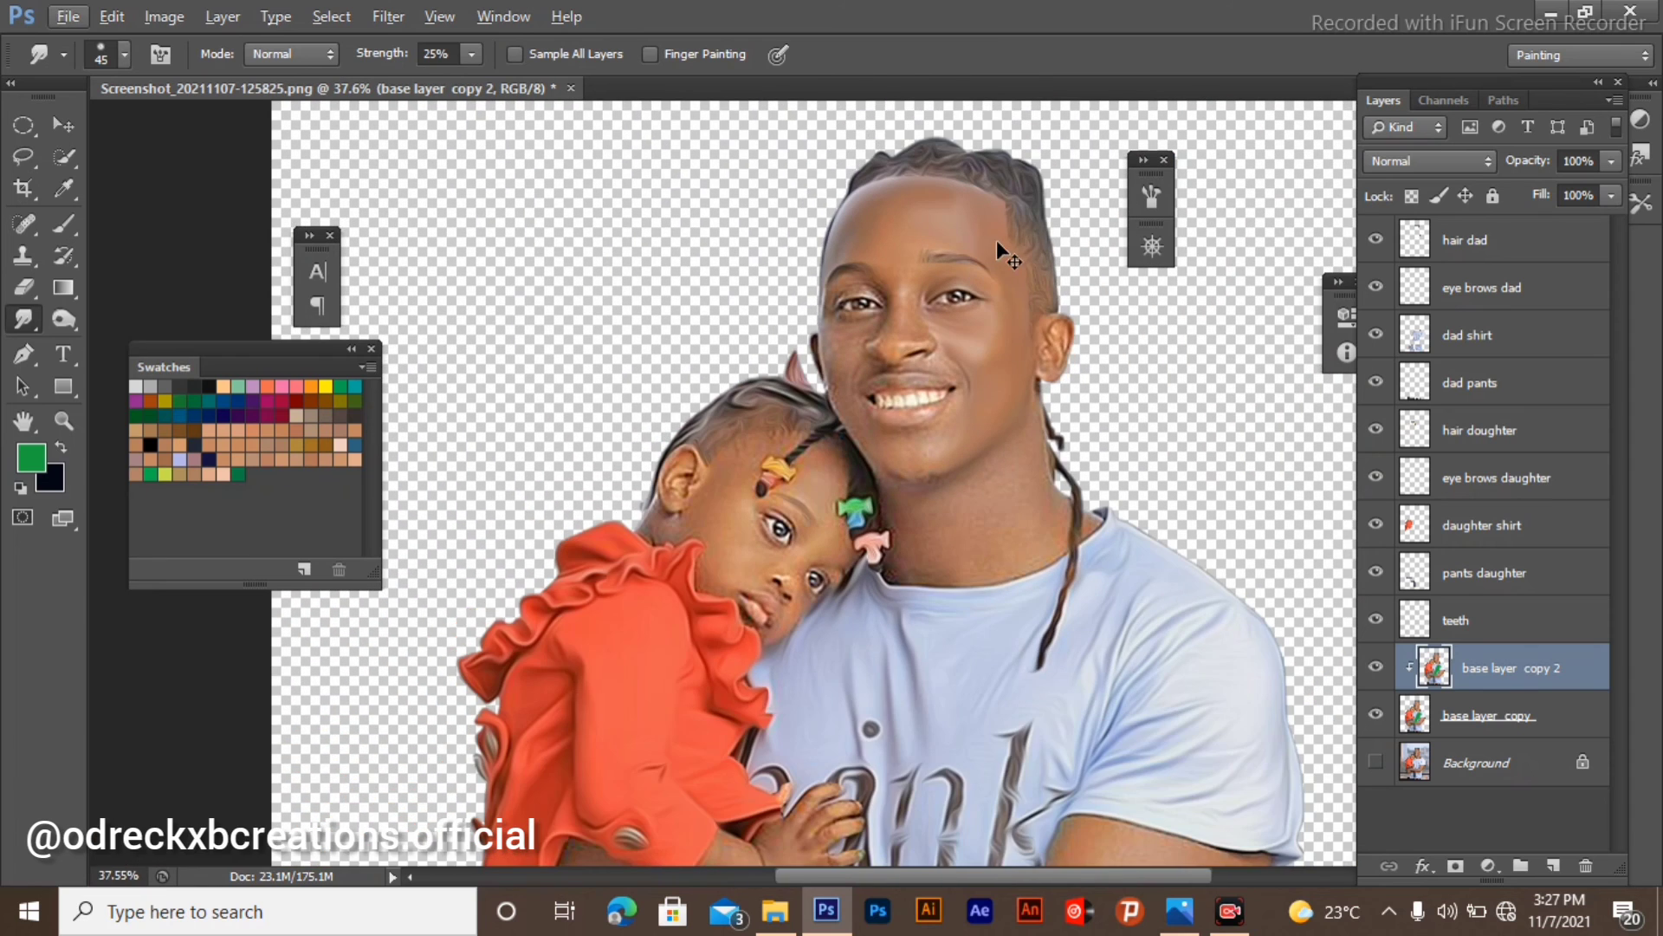
# Smudge the man's ear-side lower eyelid and inner eye corner smooth with the 45 px brush.
pyautogui.scroll(8, 997, 241)
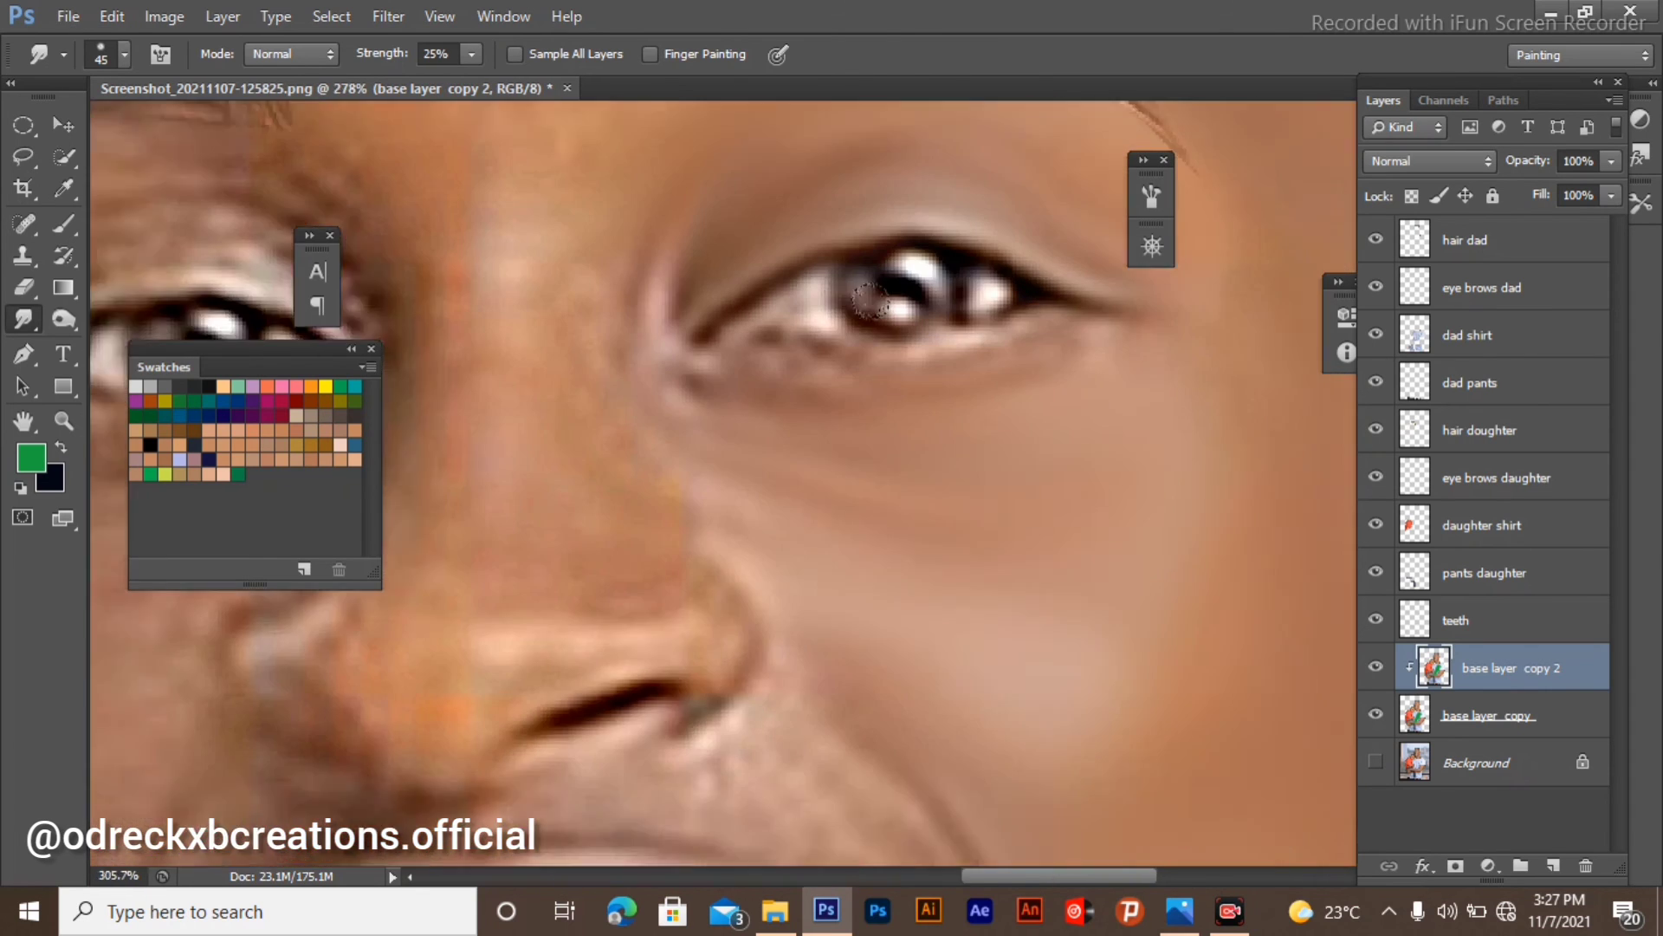
pyautogui.scroll(3, 870, 299)
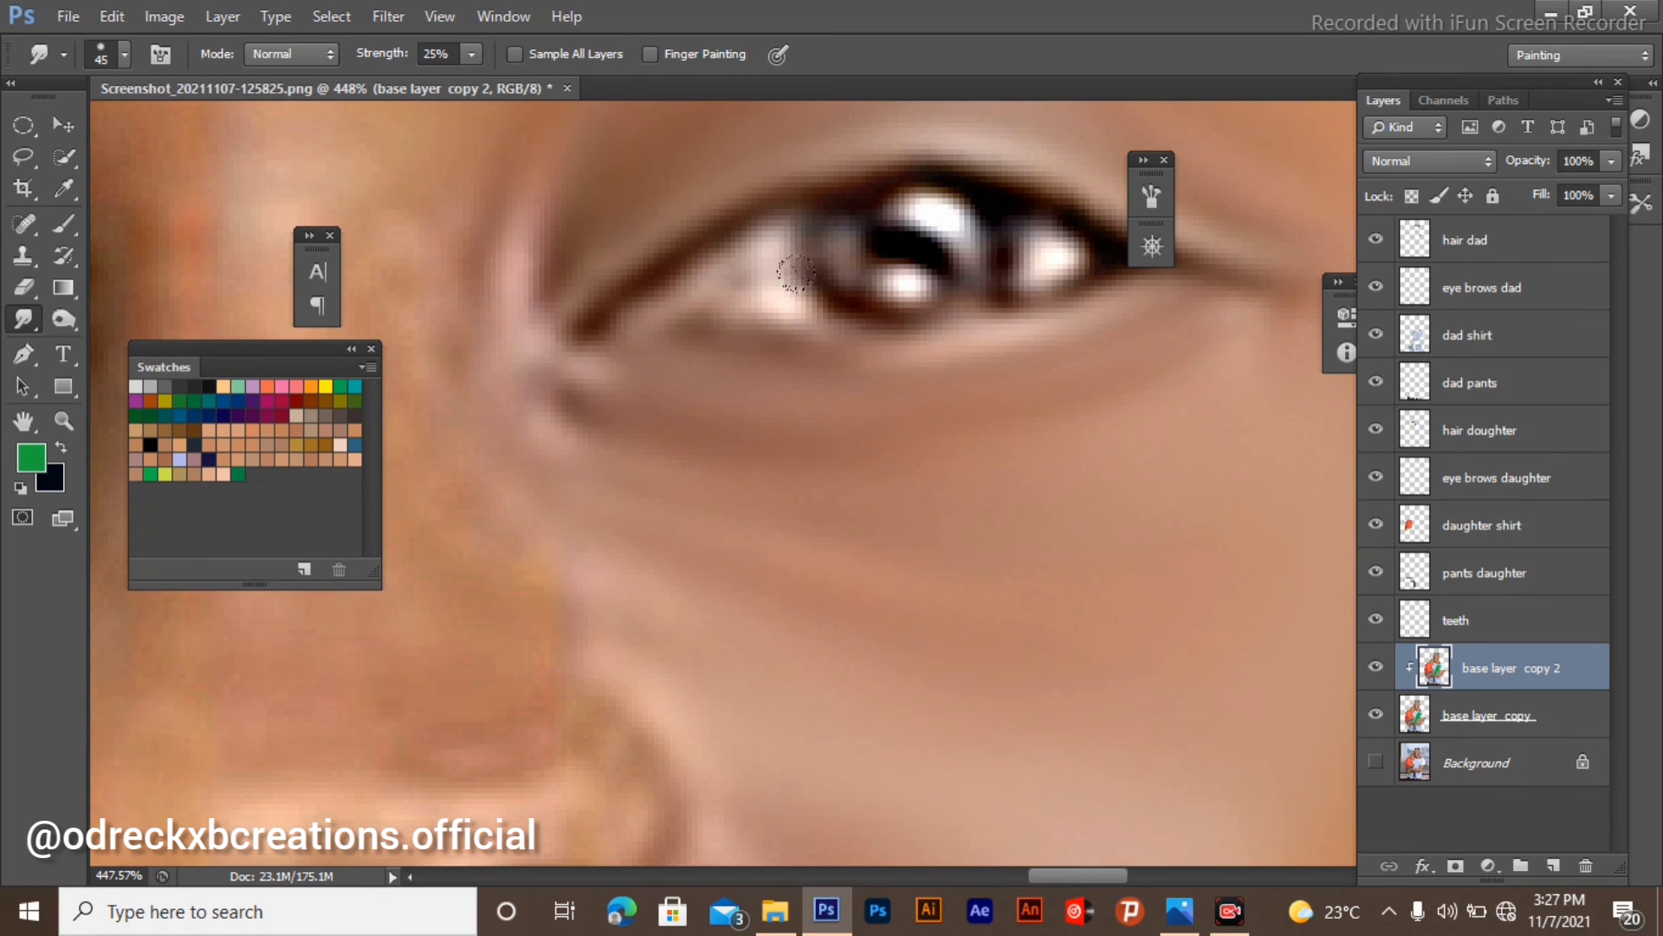
pyautogui.scroll(-10, 796, 274)
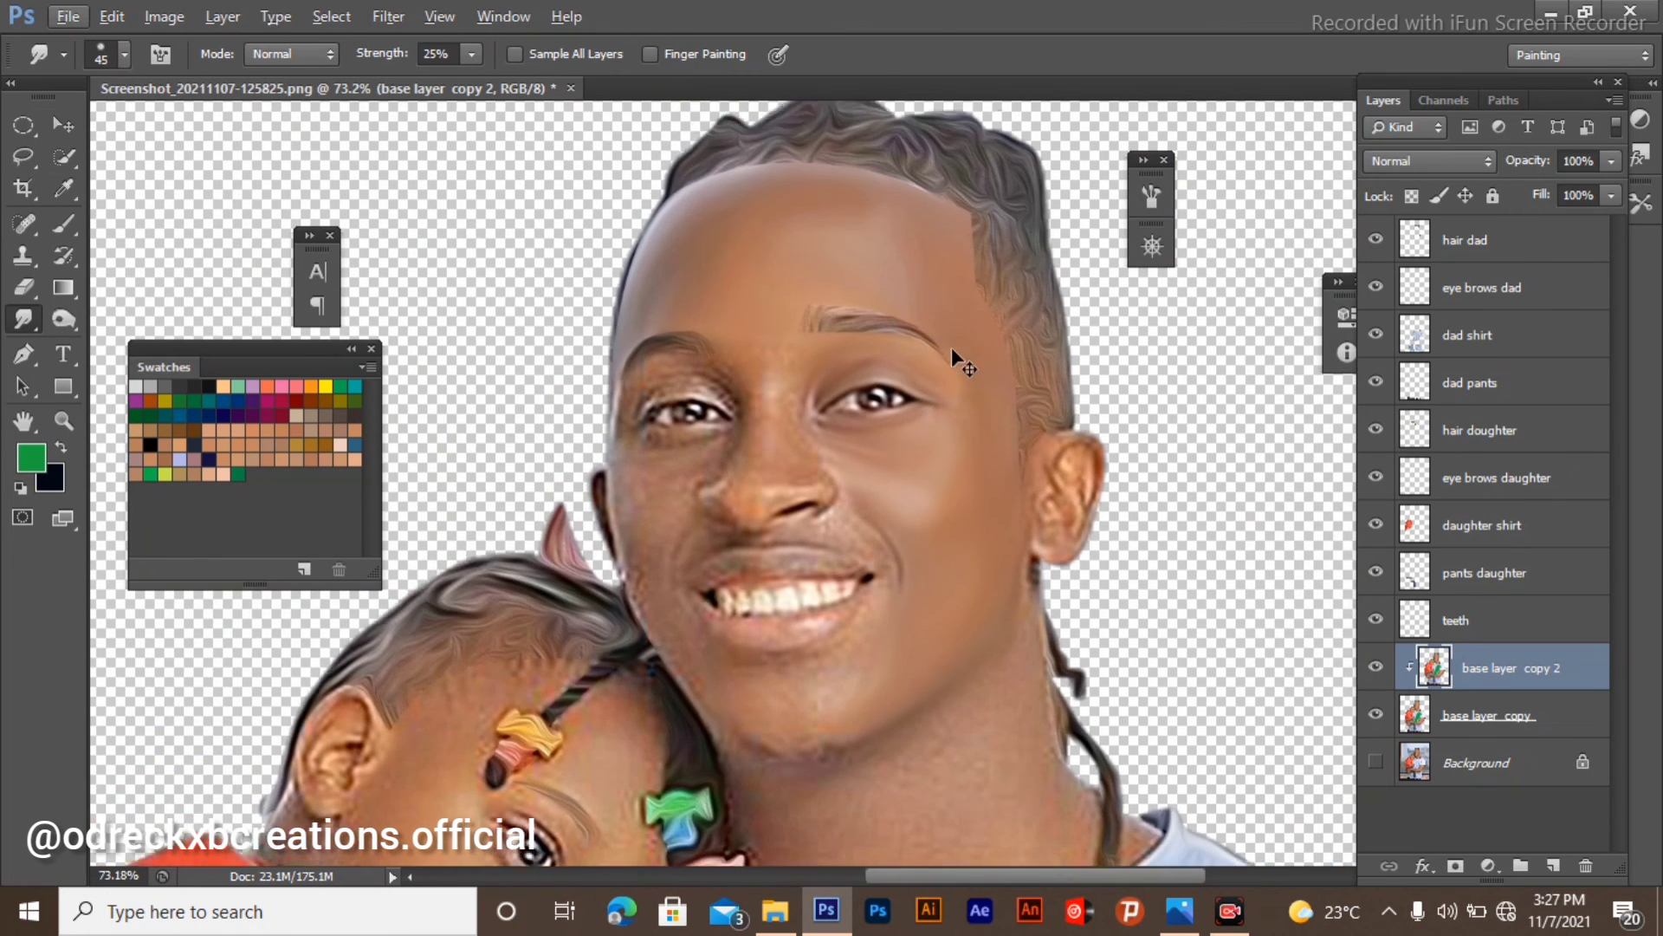
pyautogui.scroll(8, 935, 389)
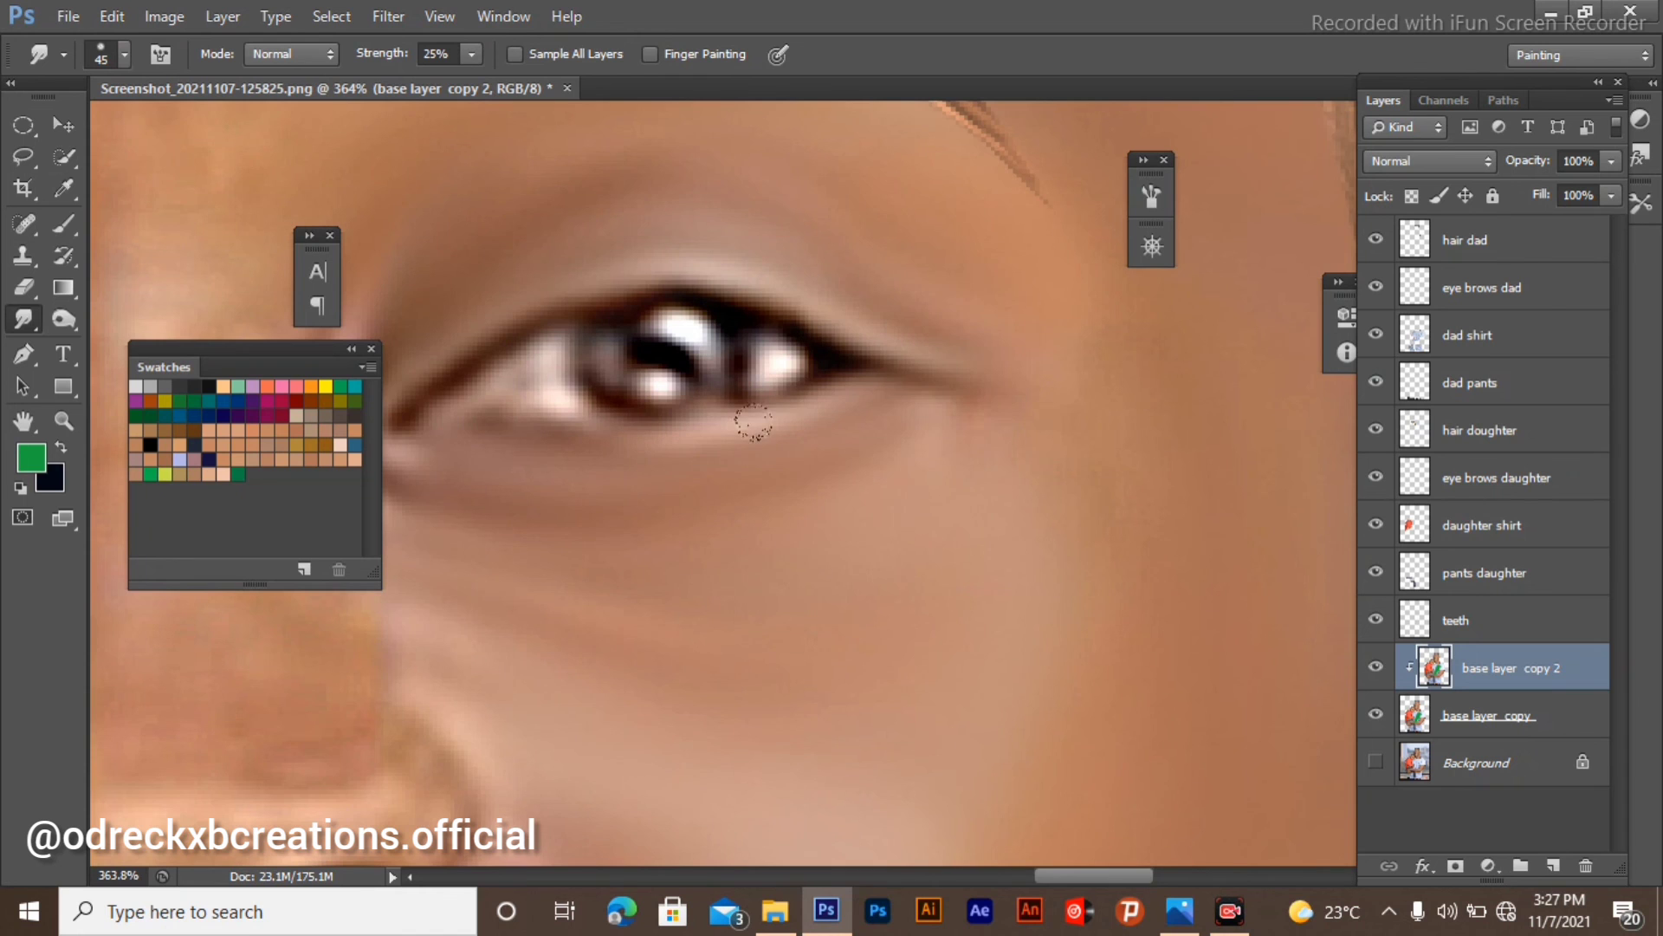
# Reduce the Smudge brush to 20 px and smooth the white of the man's ear-side eye beside the inner corner.
pyautogui.scroll(-4, 907, 346)
pyautogui.scroll(4, 932, 438)
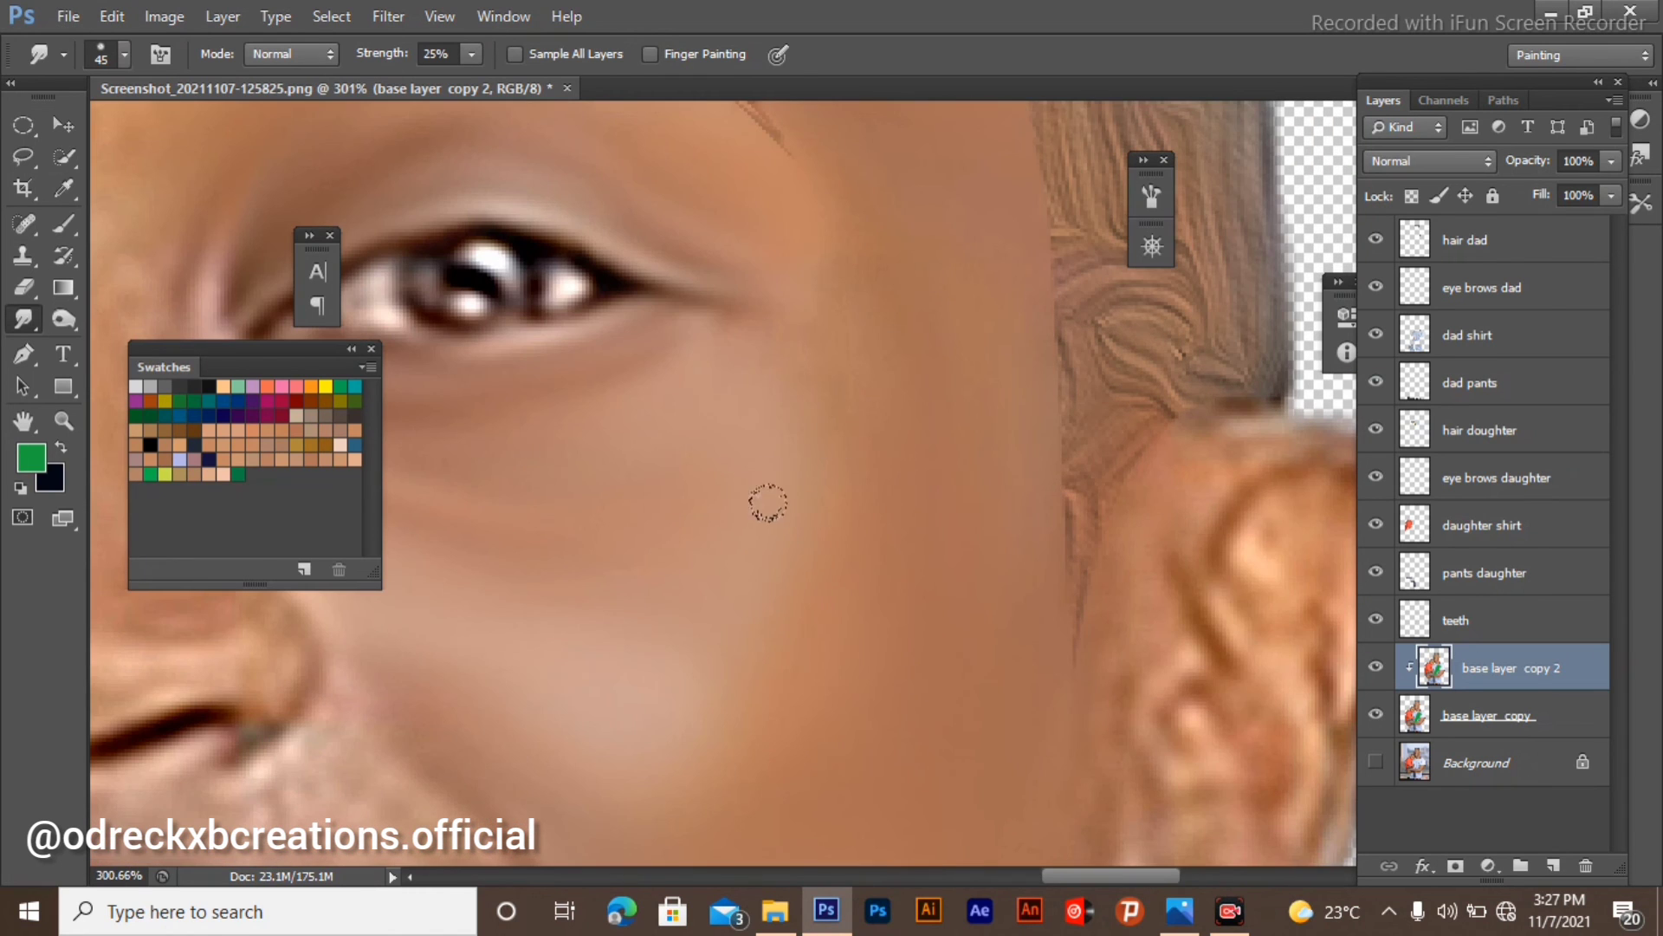
pyautogui.scroll(-4, 995, 334)
pyautogui.scroll(4, 872, 460)
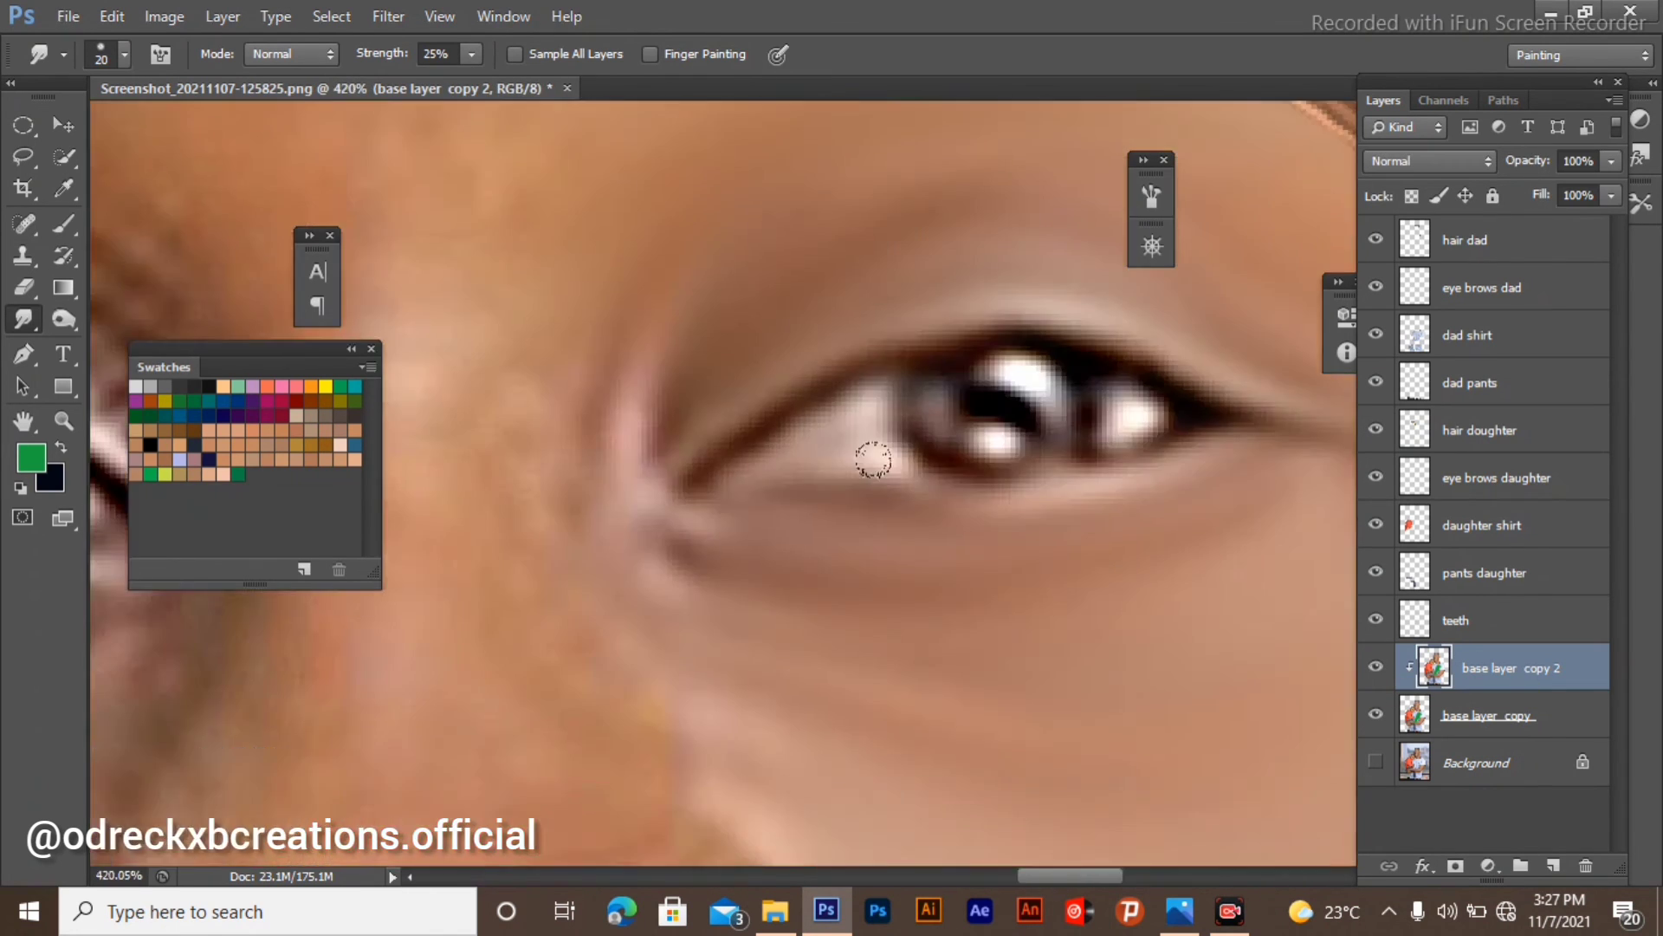
# Smudge the man's nose, child-side cheek, lips and the skin around his mouth smooth.
pyautogui.scroll(-4, 873, 460)
pyautogui.scroll(3, 1103, 431)
pyautogui.scroll(2, 651, 291)
pyautogui.scroll(-3, 631, 646)
pyautogui.scroll(-5, 676, 485)
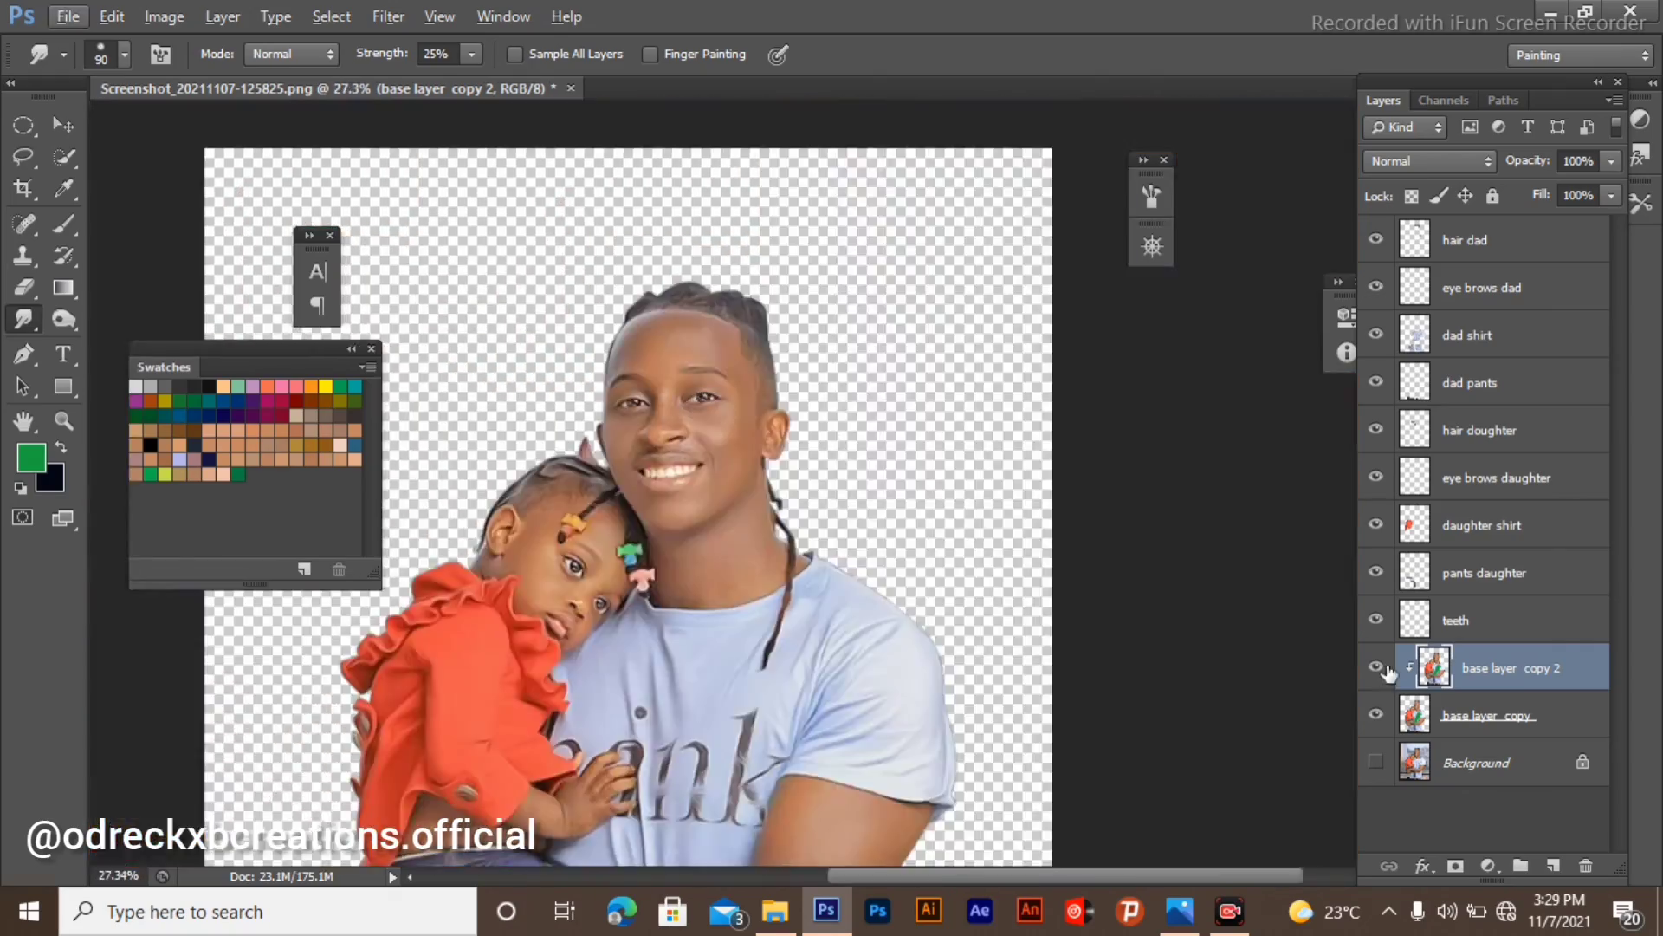
pyautogui.scroll(6, 676, 416)
pyautogui.scroll(-4, 771, 298)
pyautogui.scroll(3, 771, 298)
pyautogui.moveTo(745, 563); pyautogui.dragTo(919, 572)
pyautogui.scroll(-2, 985, 346)
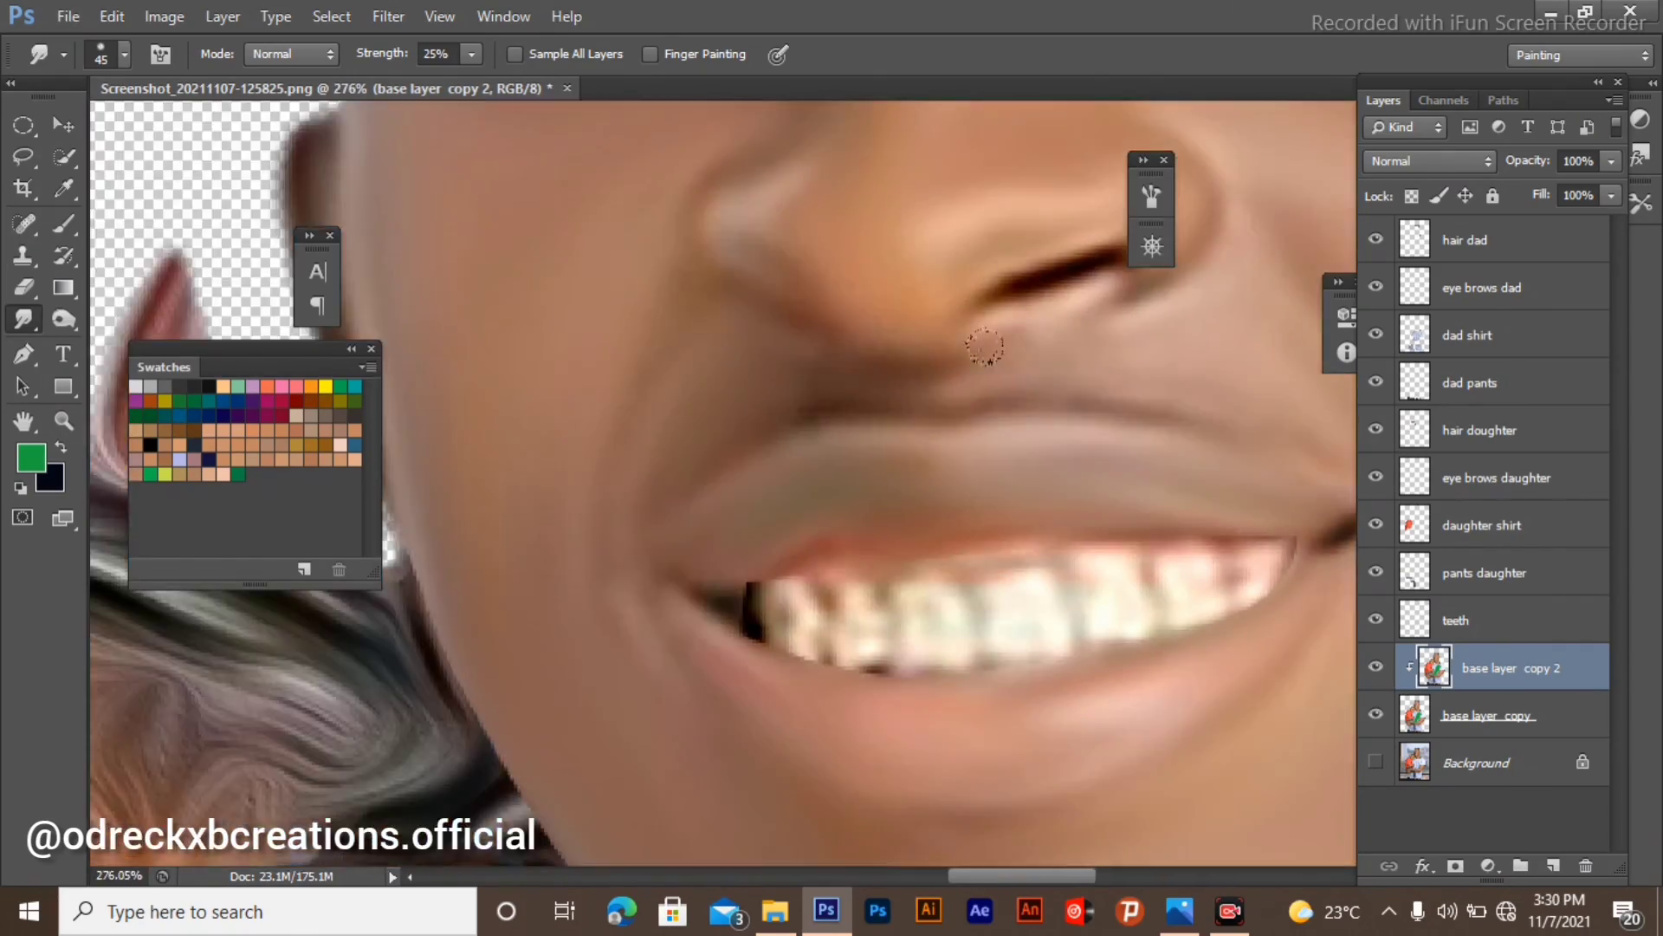
# Smudge the man's forearm and upper hand smooth with a 100 px brush, blending the green patch into the skin.
pyautogui.scroll(-6, 586, 329)
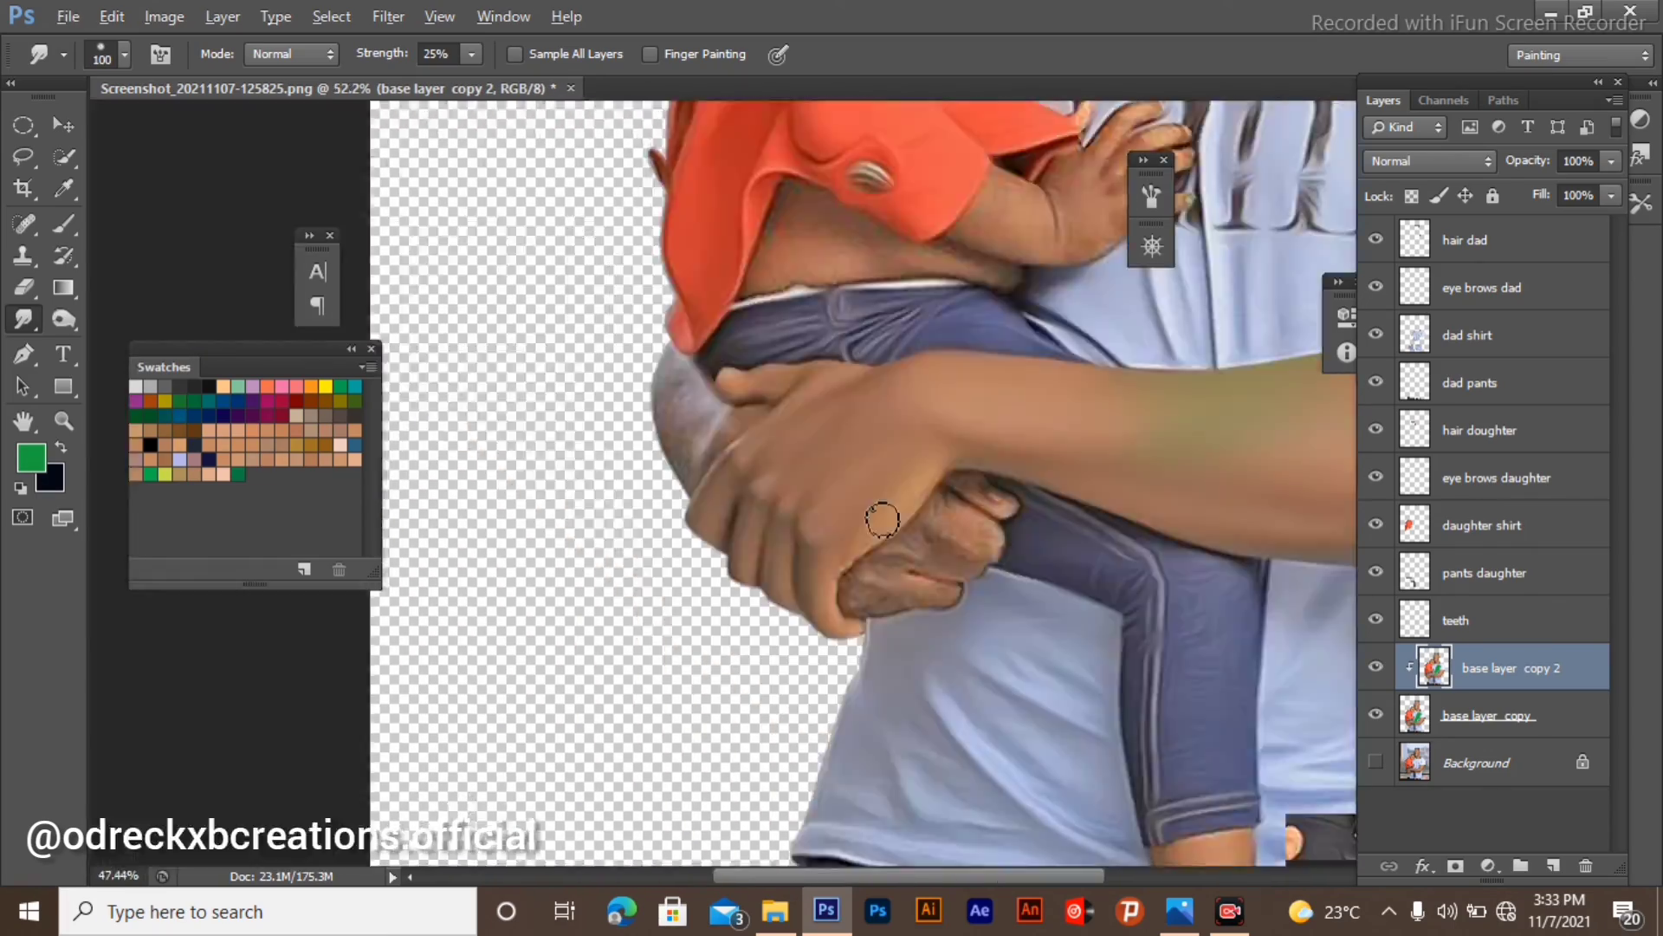
pyautogui.scroll(-6, 668, 419)
# Set the Smudge strength to 20% and the brush to 25 px, and blend the skin around the child's eye near the shirt.
pyautogui.scroll(8, 832, 347)
pyautogui.press('2')
pyautogui.press('[')
pyautogui.press('[')
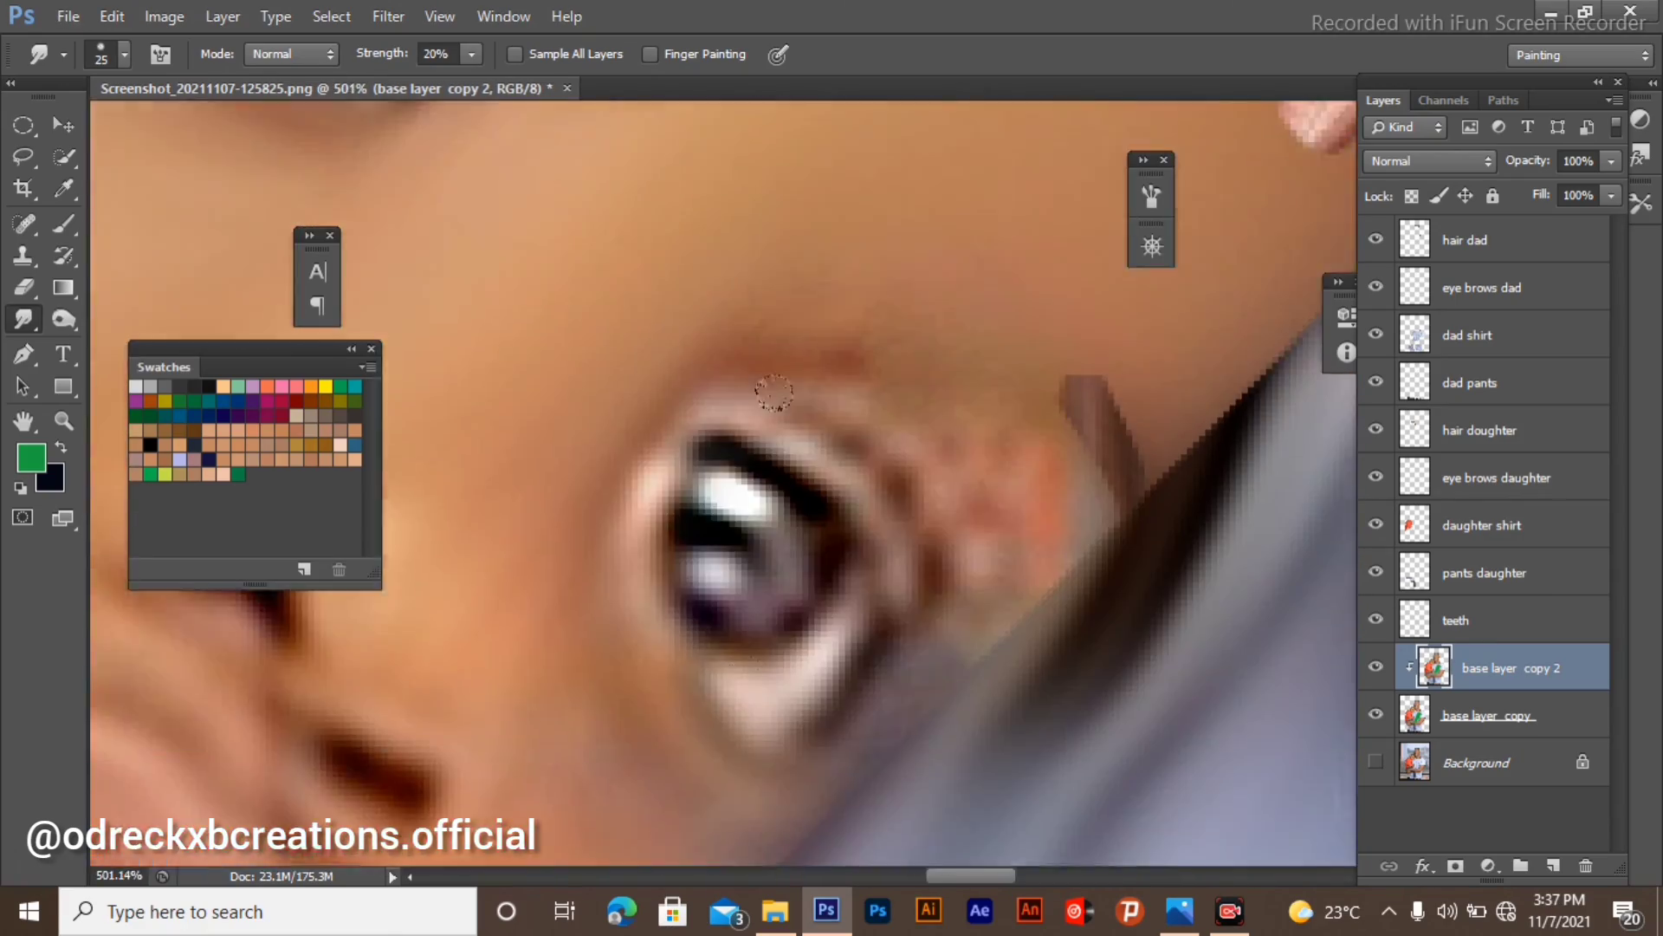
# Compare the whole portrait before and after smudging by hiding and reshowing base layer copy 2.
pyautogui.scroll(-12, 773, 392)
pyautogui.click(1376, 667)
pyautogui.click(1377, 667)
# Enlarge the Smudge brush to 50 px and blend the child's ear, smoothing its rim and inner folds.
pyautogui.scroll(8, 762, 641)
pyautogui.press(']')
pyautogui.press(']')
pyautogui.press(']')
pyautogui.press(']')
pyautogui.press(']')
pyautogui.press(']')
pyautogui.press(']')
pyautogui.press(']')
pyautogui.press(']')
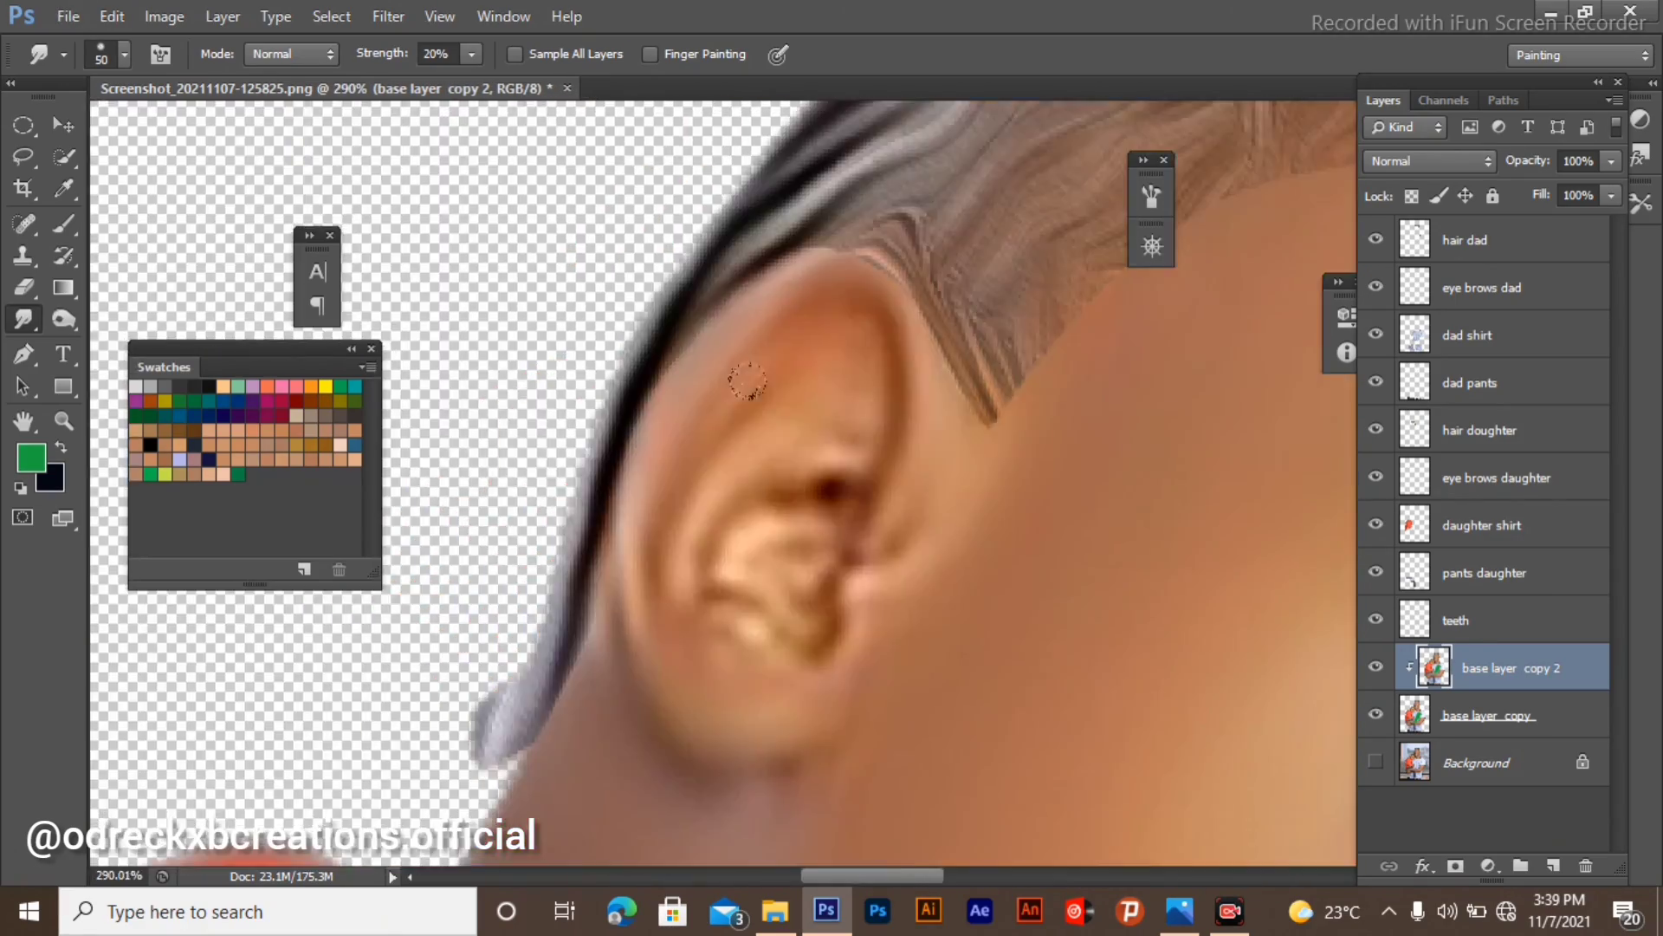
pyautogui.scroll(-8, 604, 394)
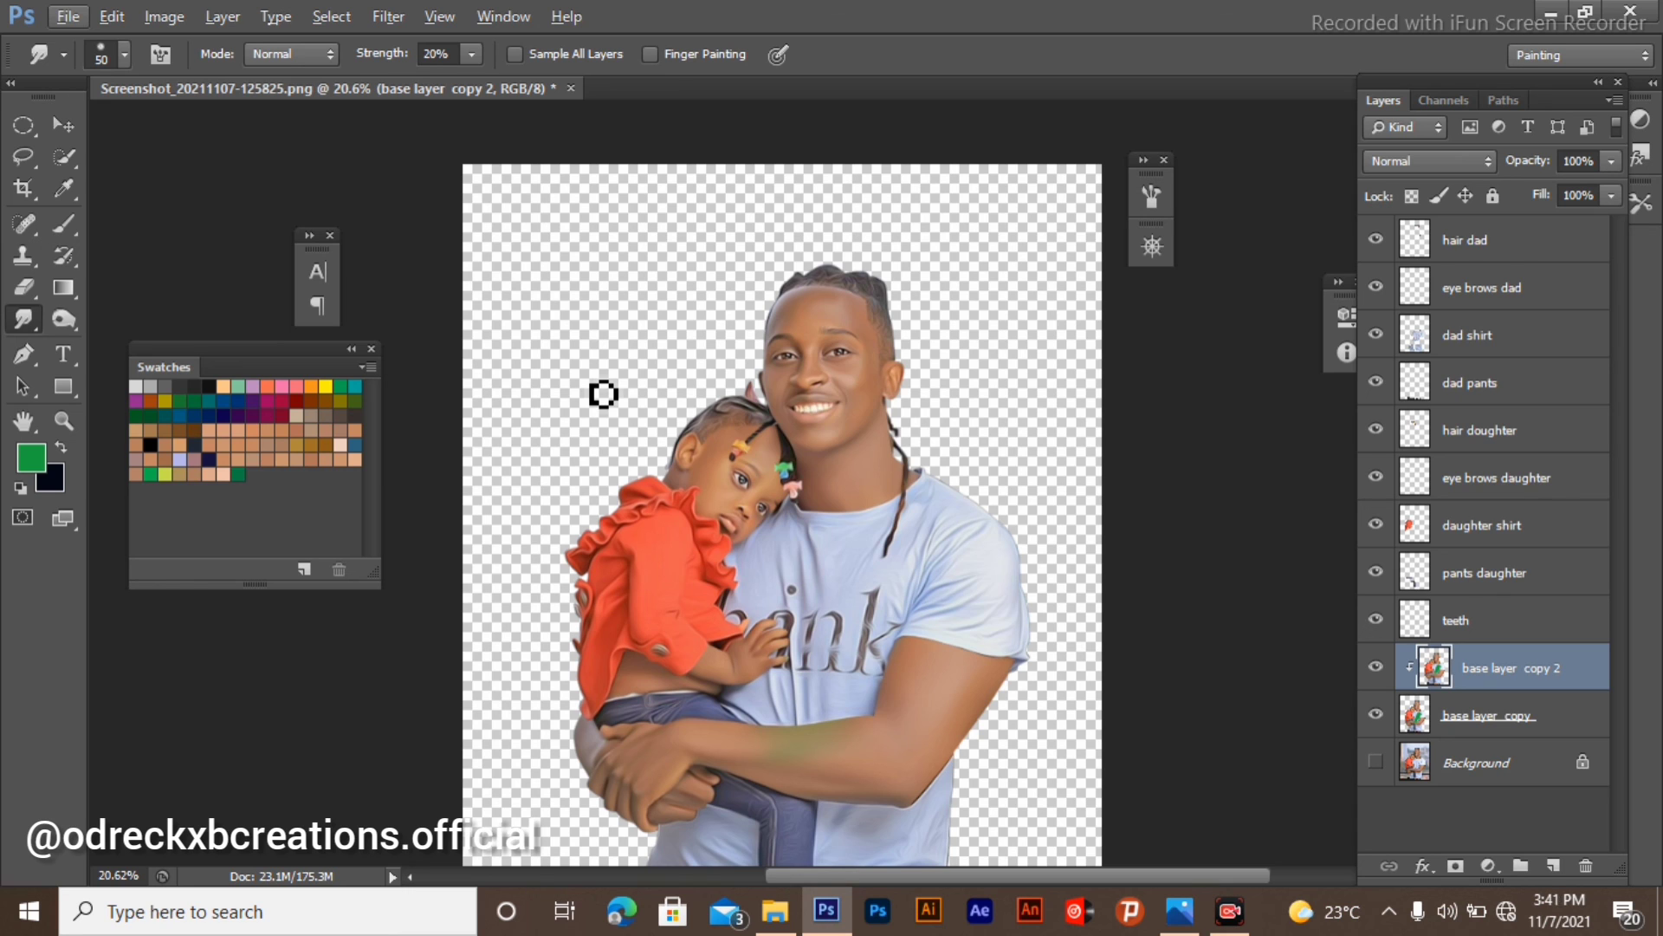